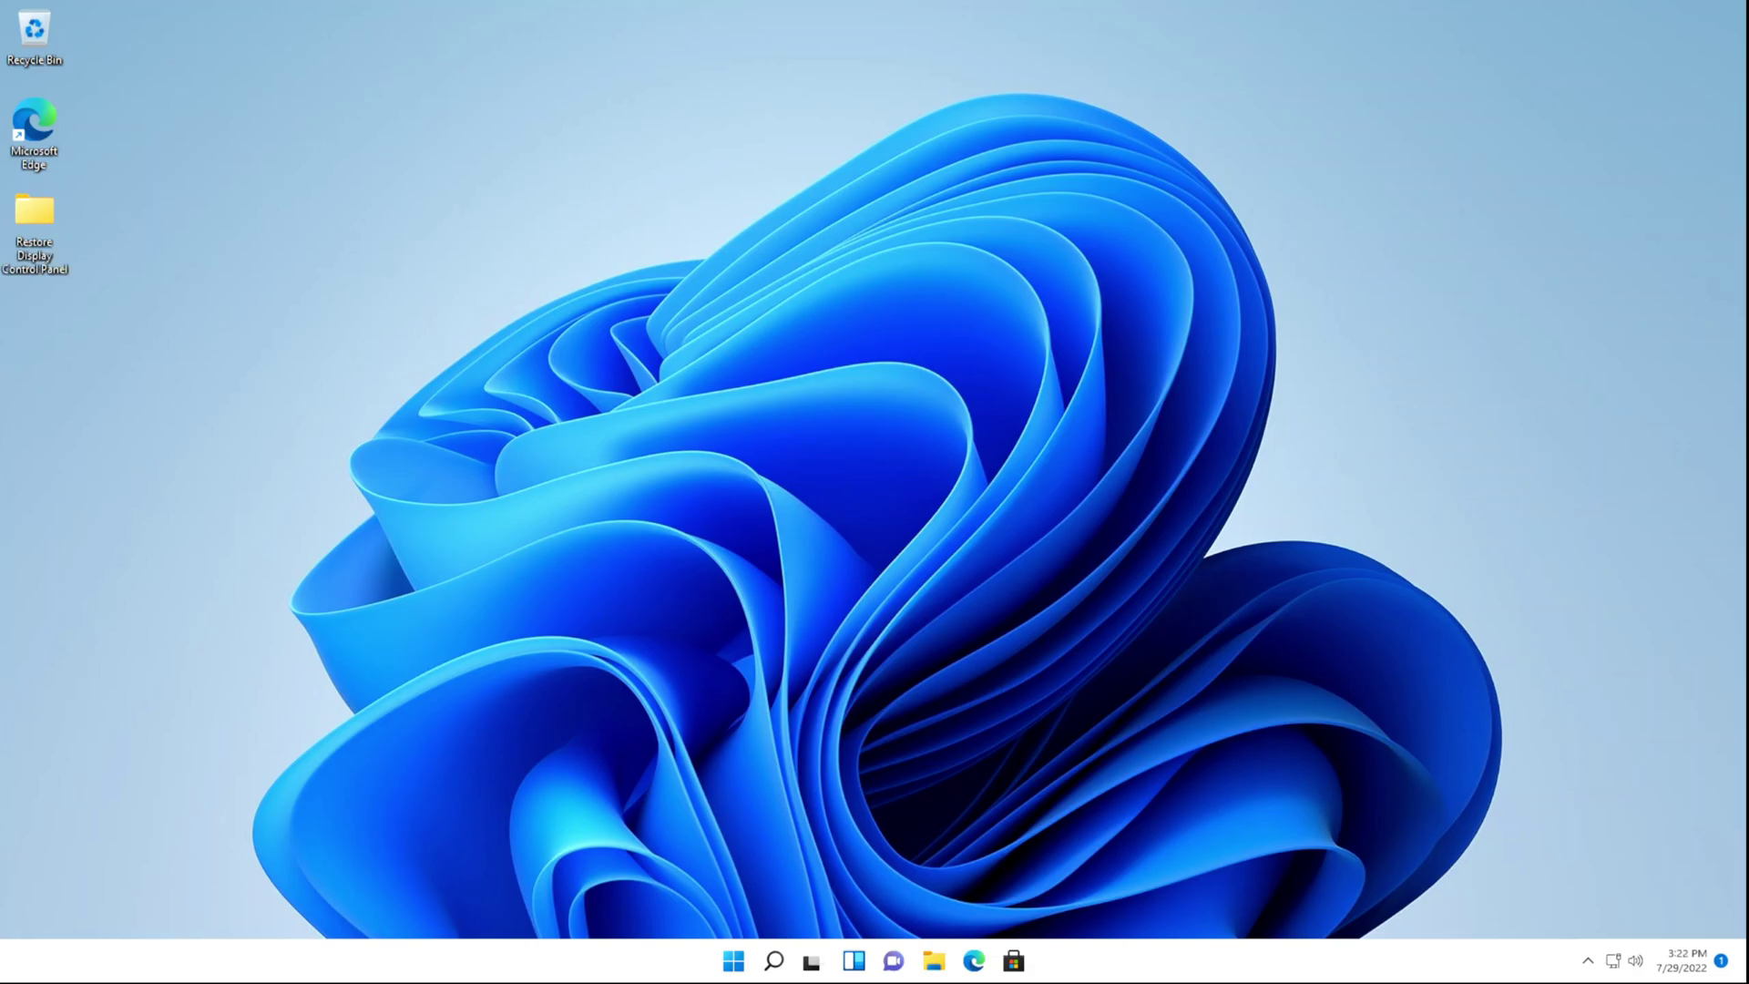
- From the Restore Display Control Panel desktop folder, merge the Add Take Ownership To Context Menu file into the registry, approving every prompt
{"action": "double_click", "coordinate": [37, 246]}
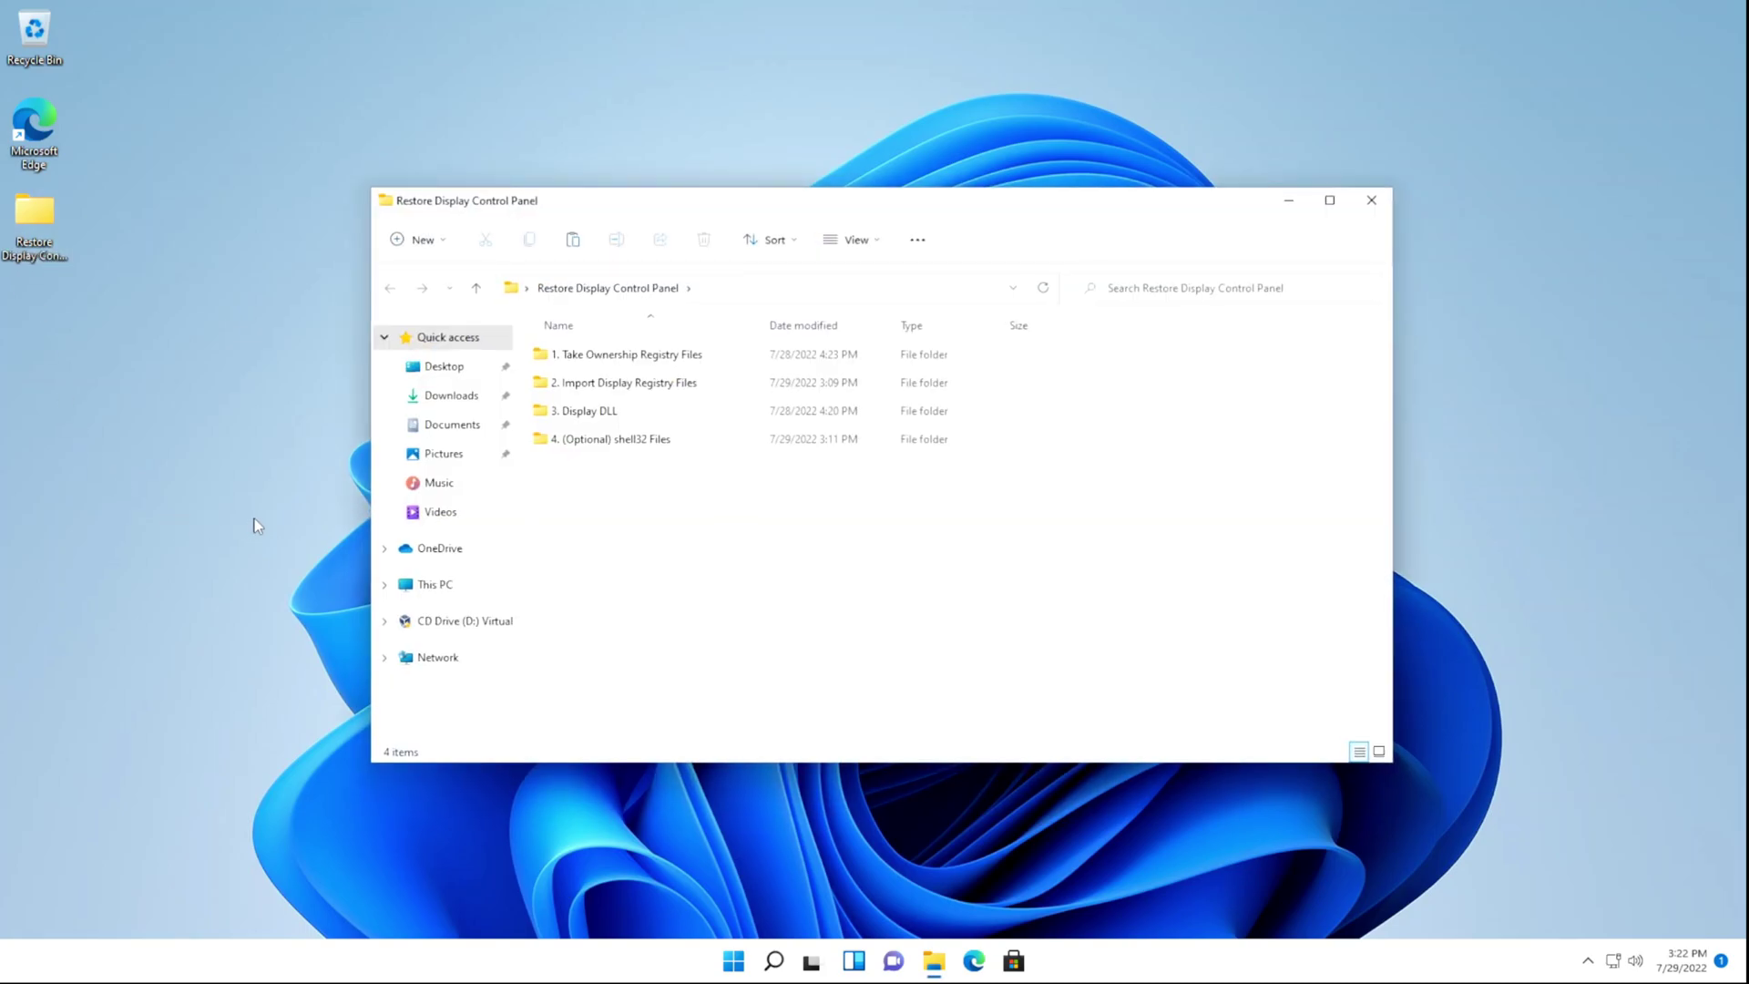
{"action": "double_click", "coordinate": [564, 357]}
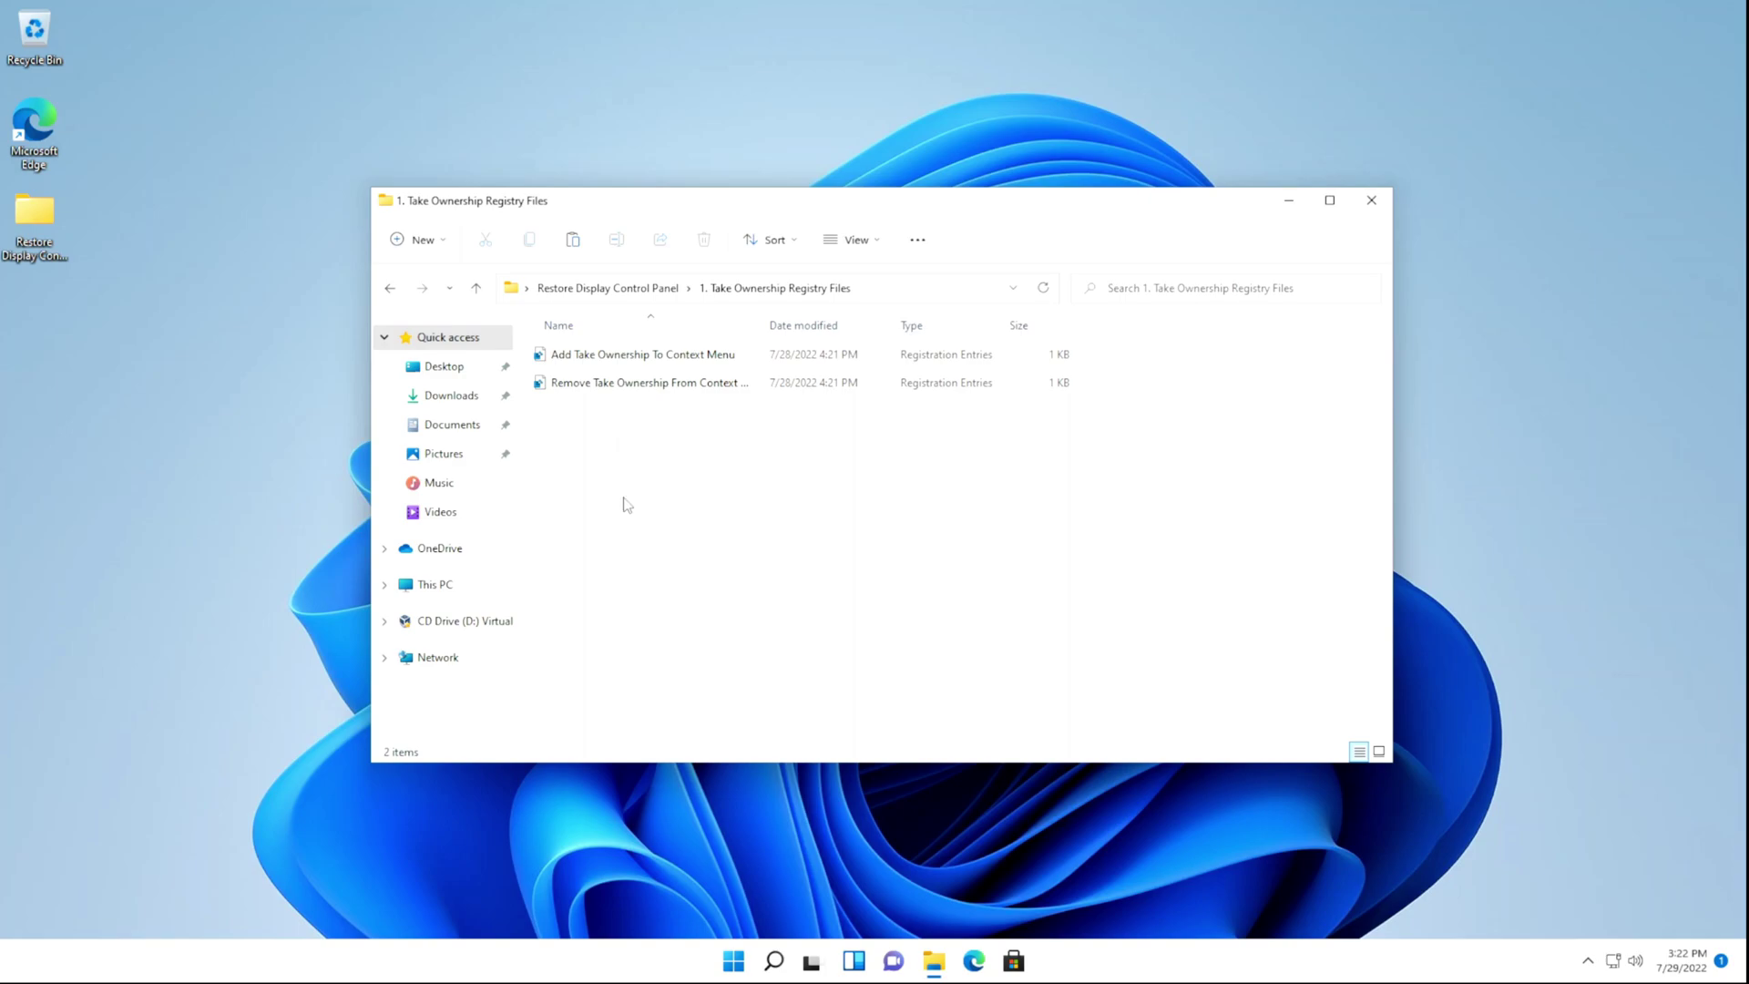
{"action": "double_click", "coordinate": [630, 357]}
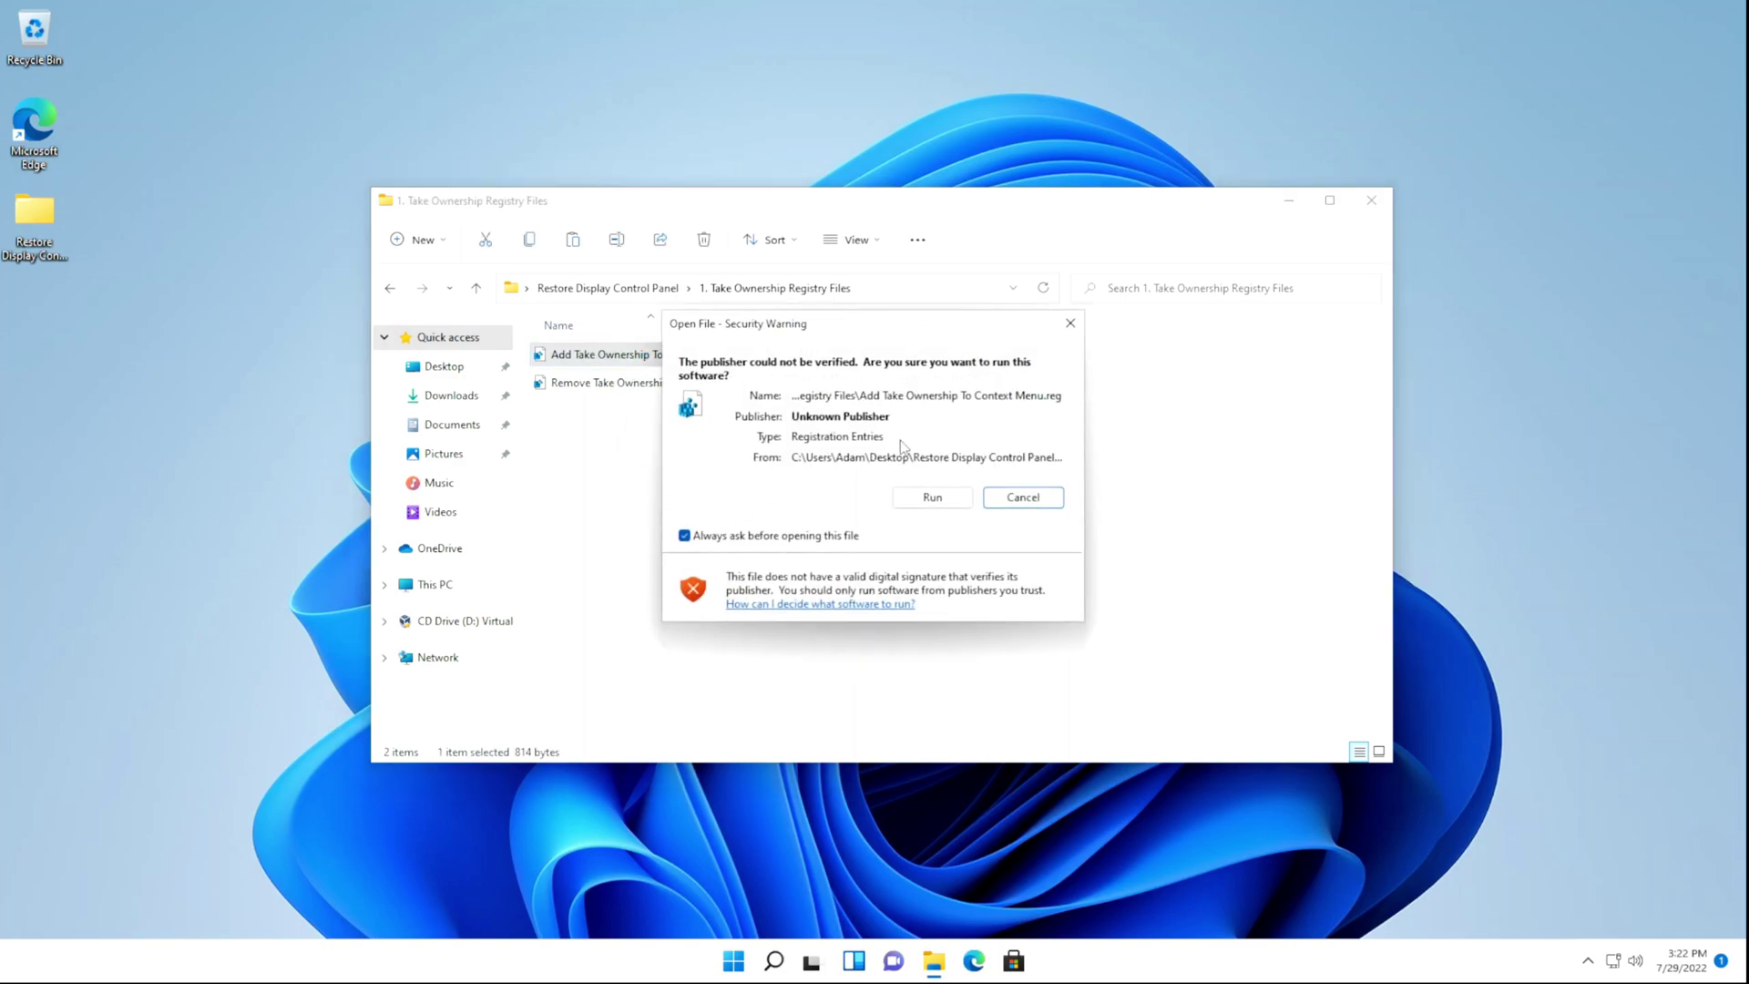
{"action": "left_click", "coordinate": [926, 497]}
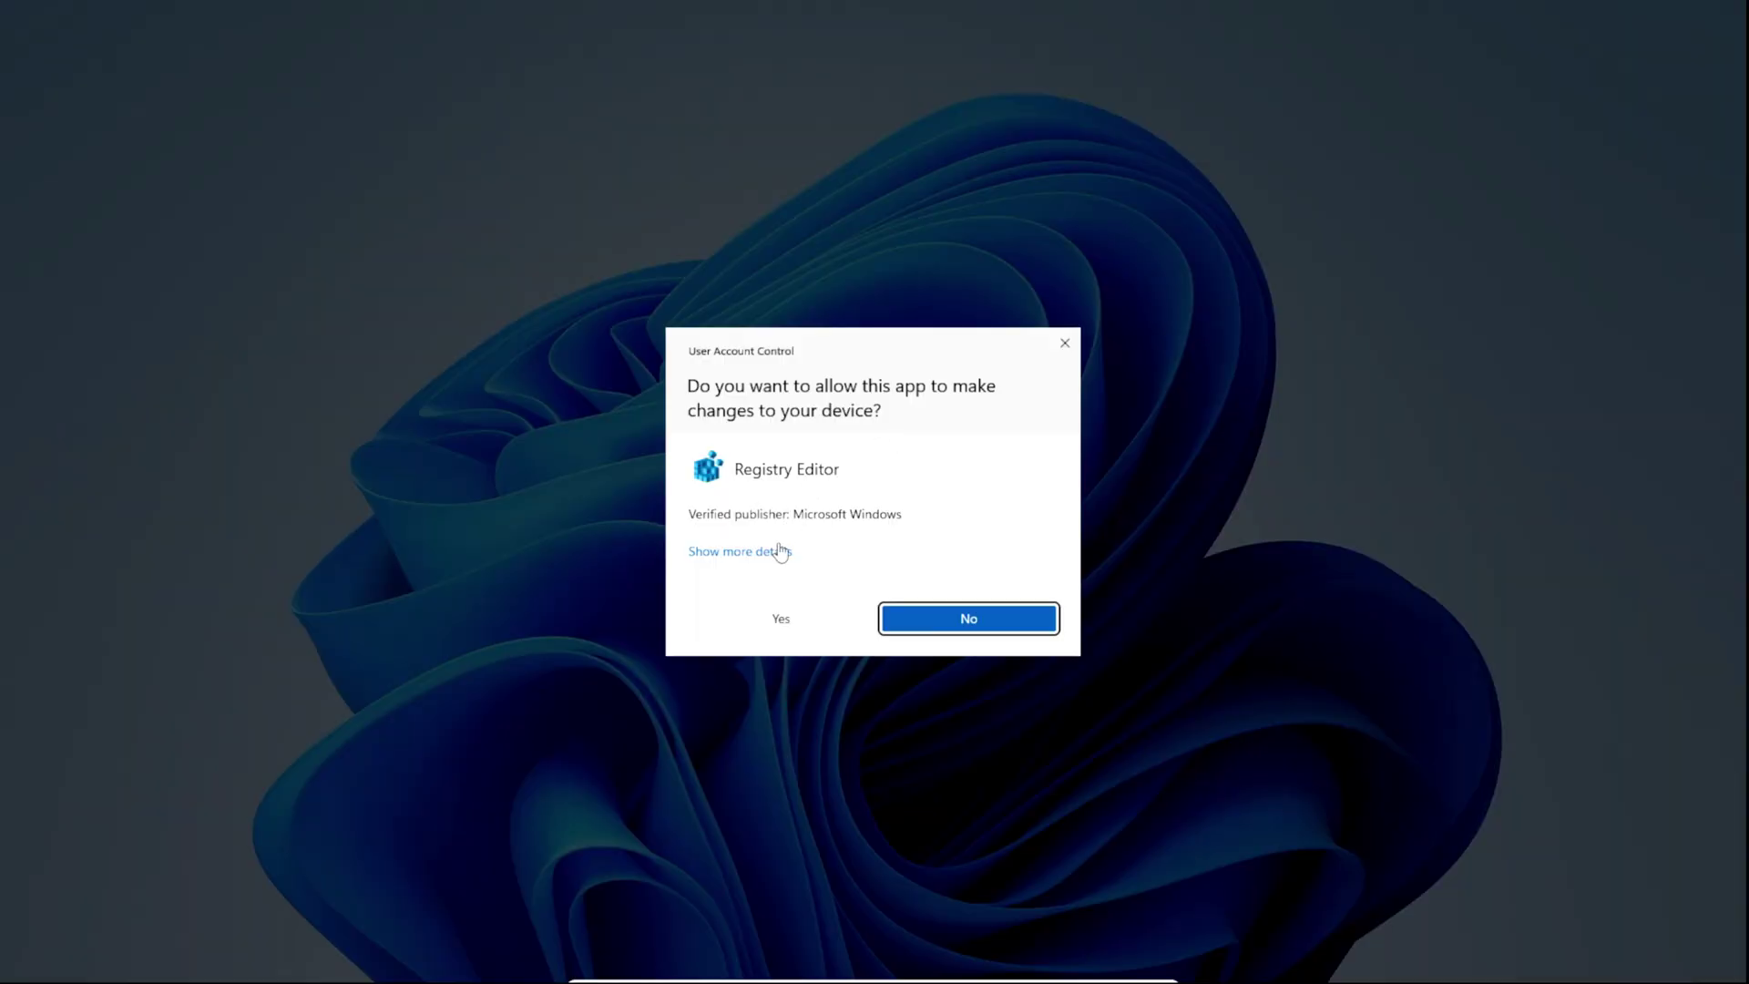
{"action": "left_click", "coordinate": [789, 615]}
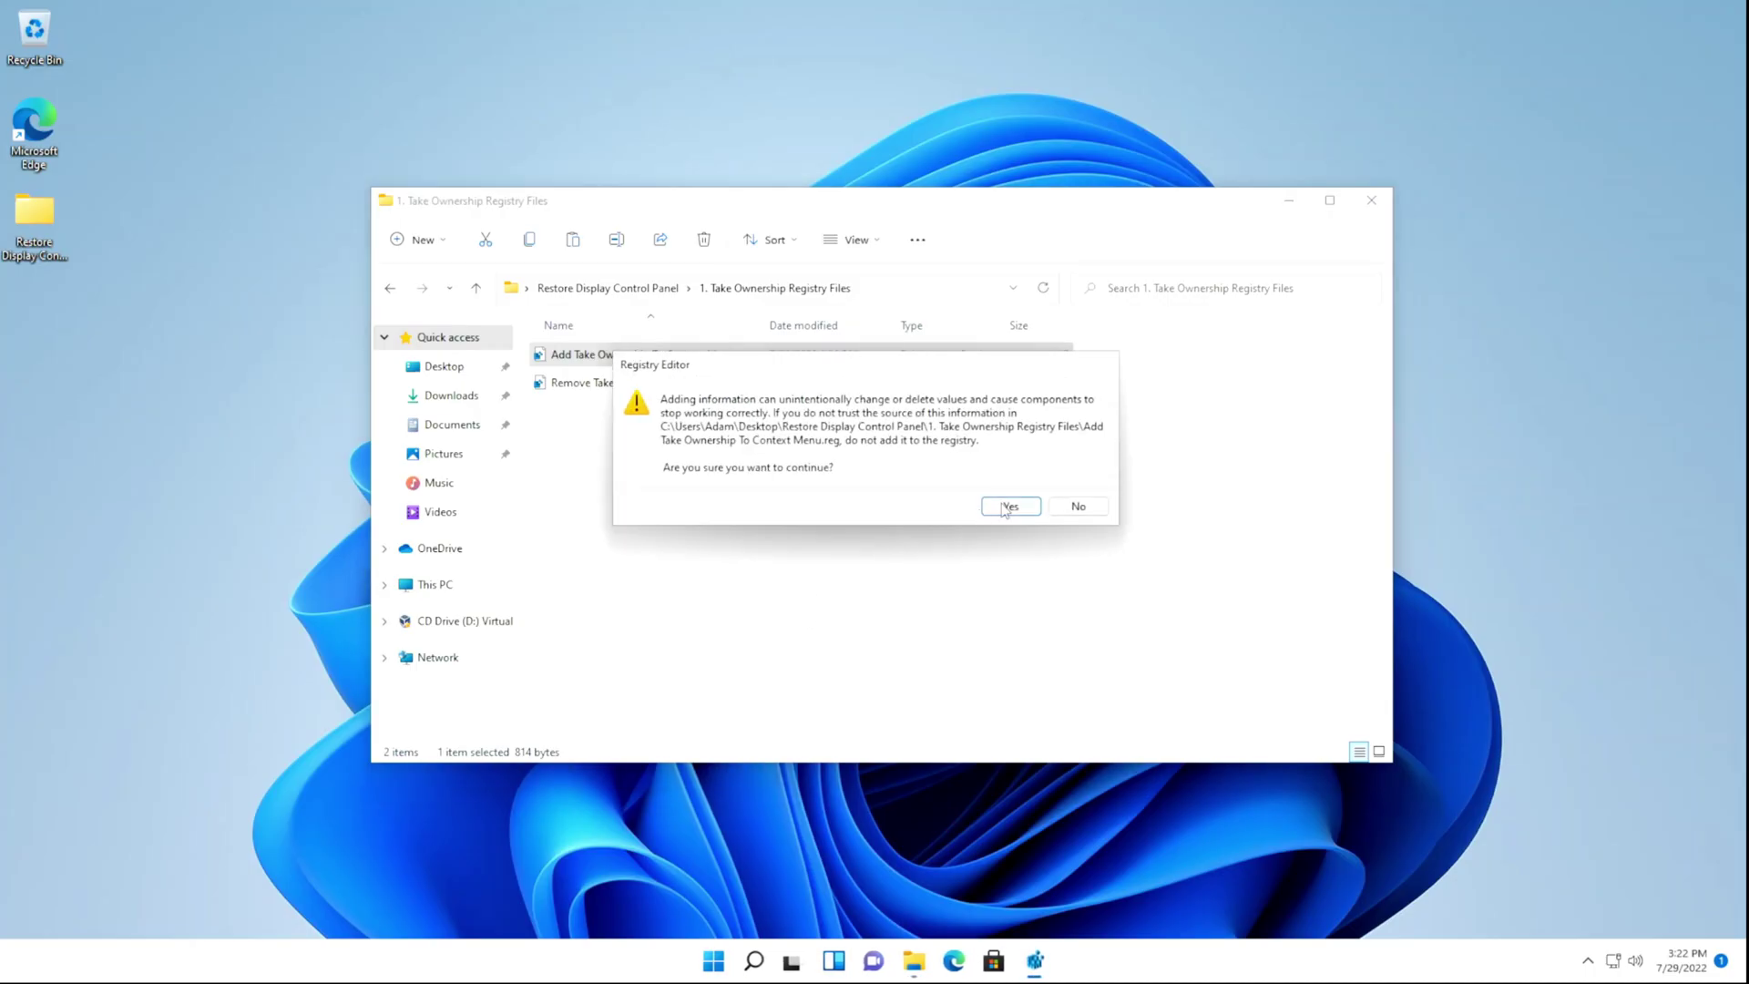
{"action": "left_click", "coordinate": [1005, 506]}
{"action": "left_click", "coordinate": [1078, 485]}
{"action": "key", "text": "BackSpace"}
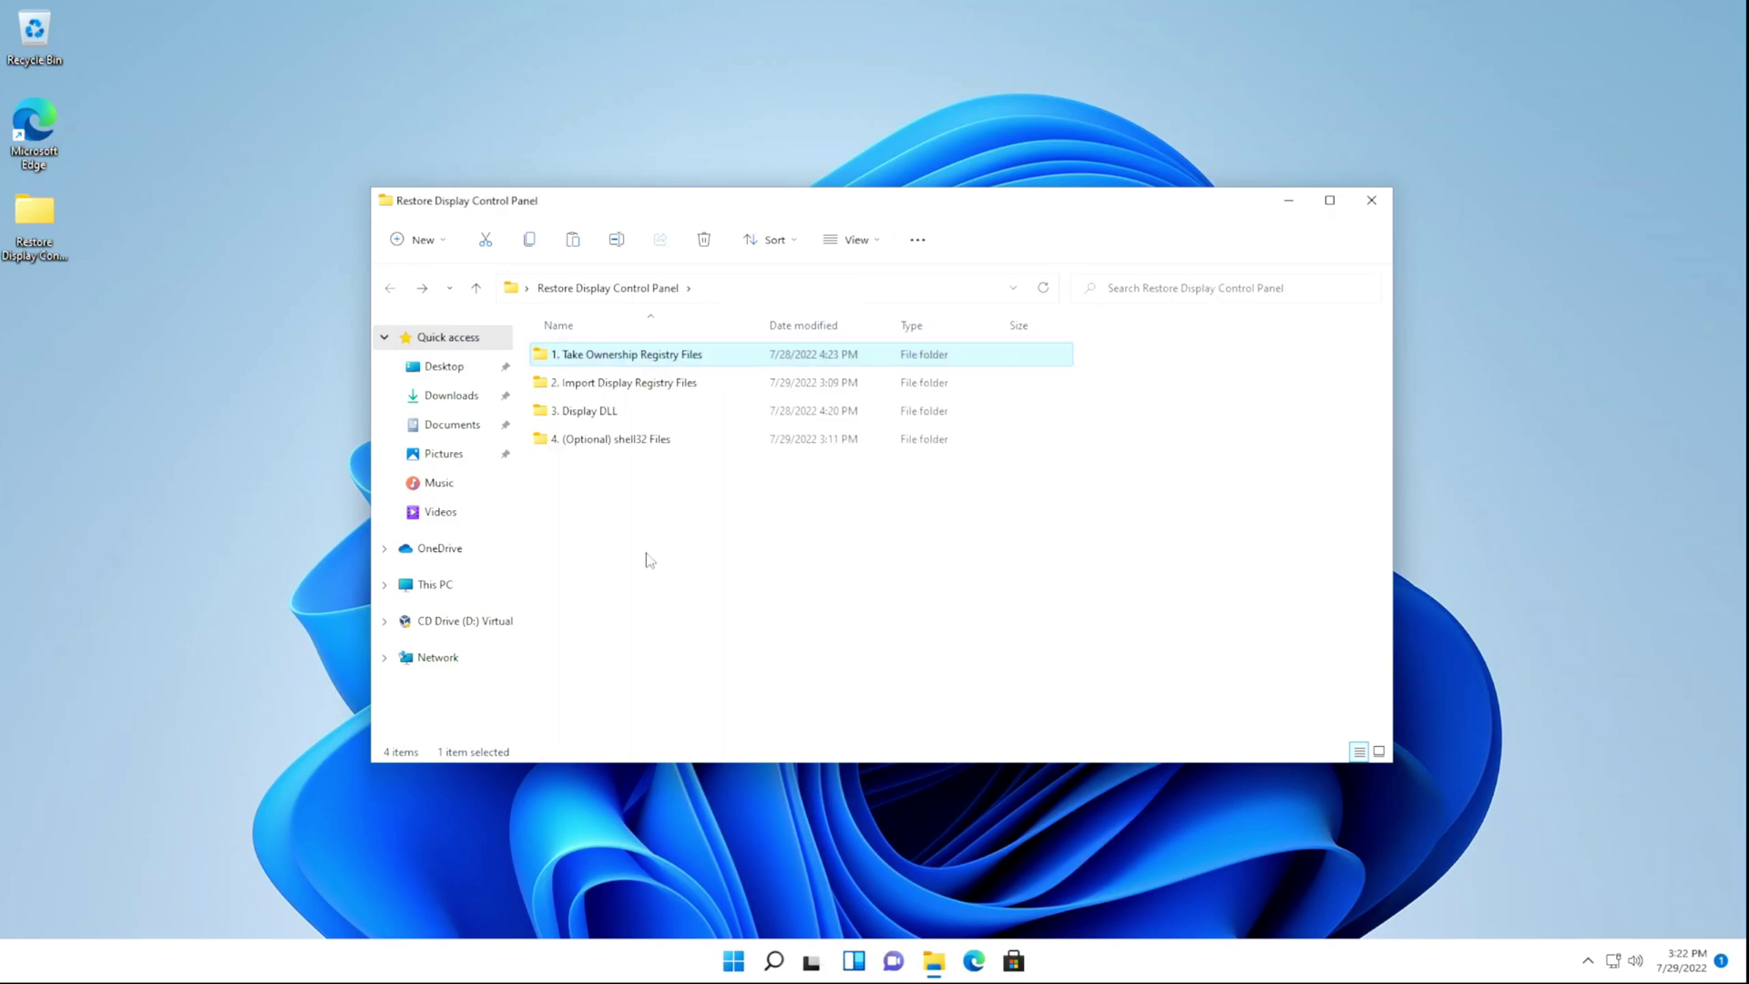
- Import the Add-Display-To-Control-Panel registry file from the 2. Import Display Registry Files folder, approving the elevation and registry prompts
{"action": "double_click", "coordinate": [628, 387]}
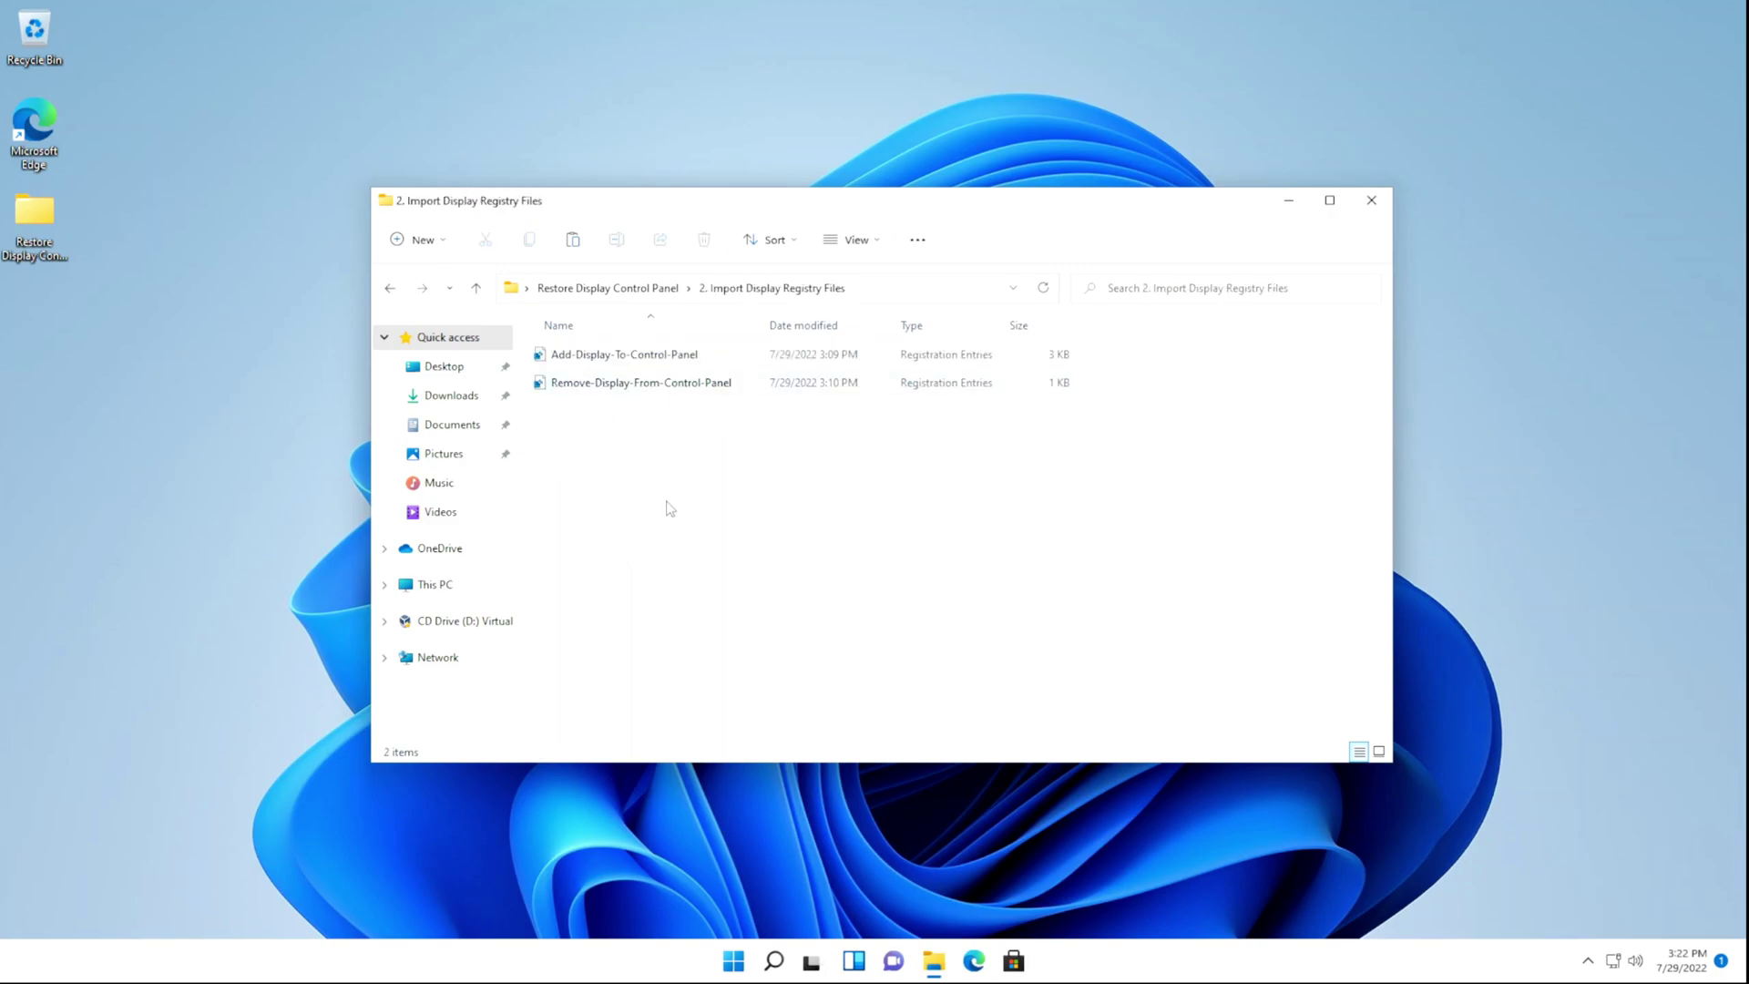
{"action": "double_click", "coordinate": [642, 357]}
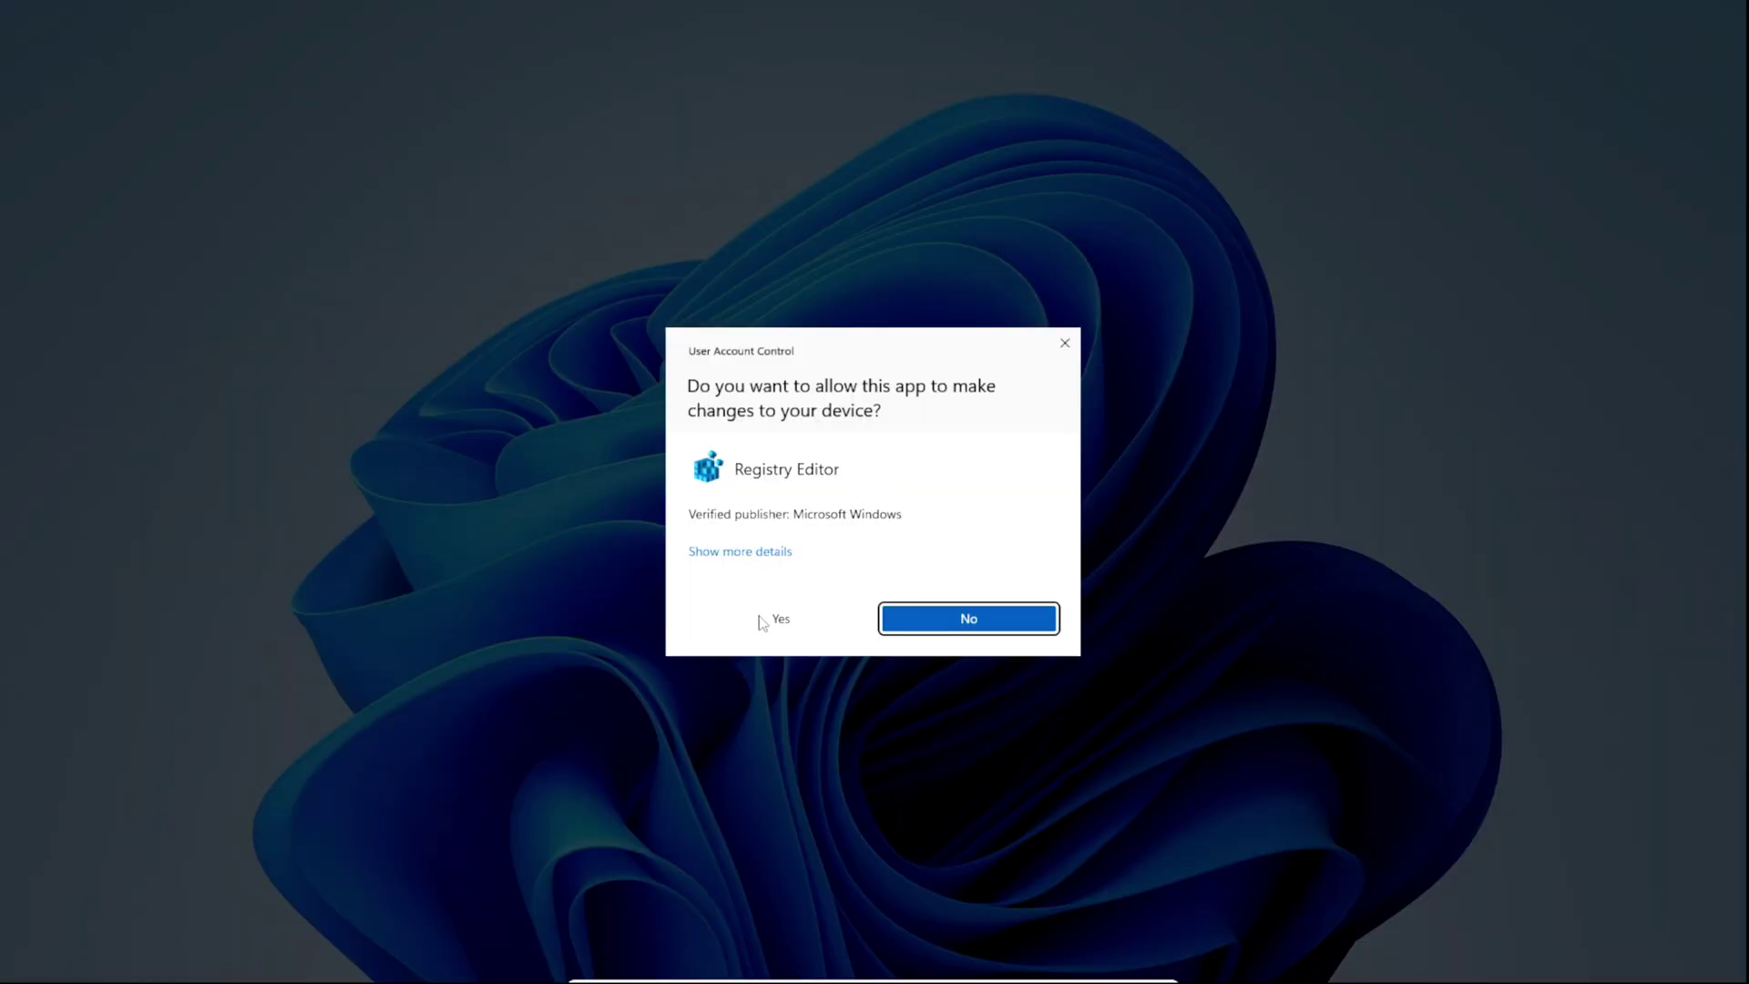
{"action": "left_click", "coordinate": [769, 620]}
{"action": "left_click", "coordinate": [1009, 506]}
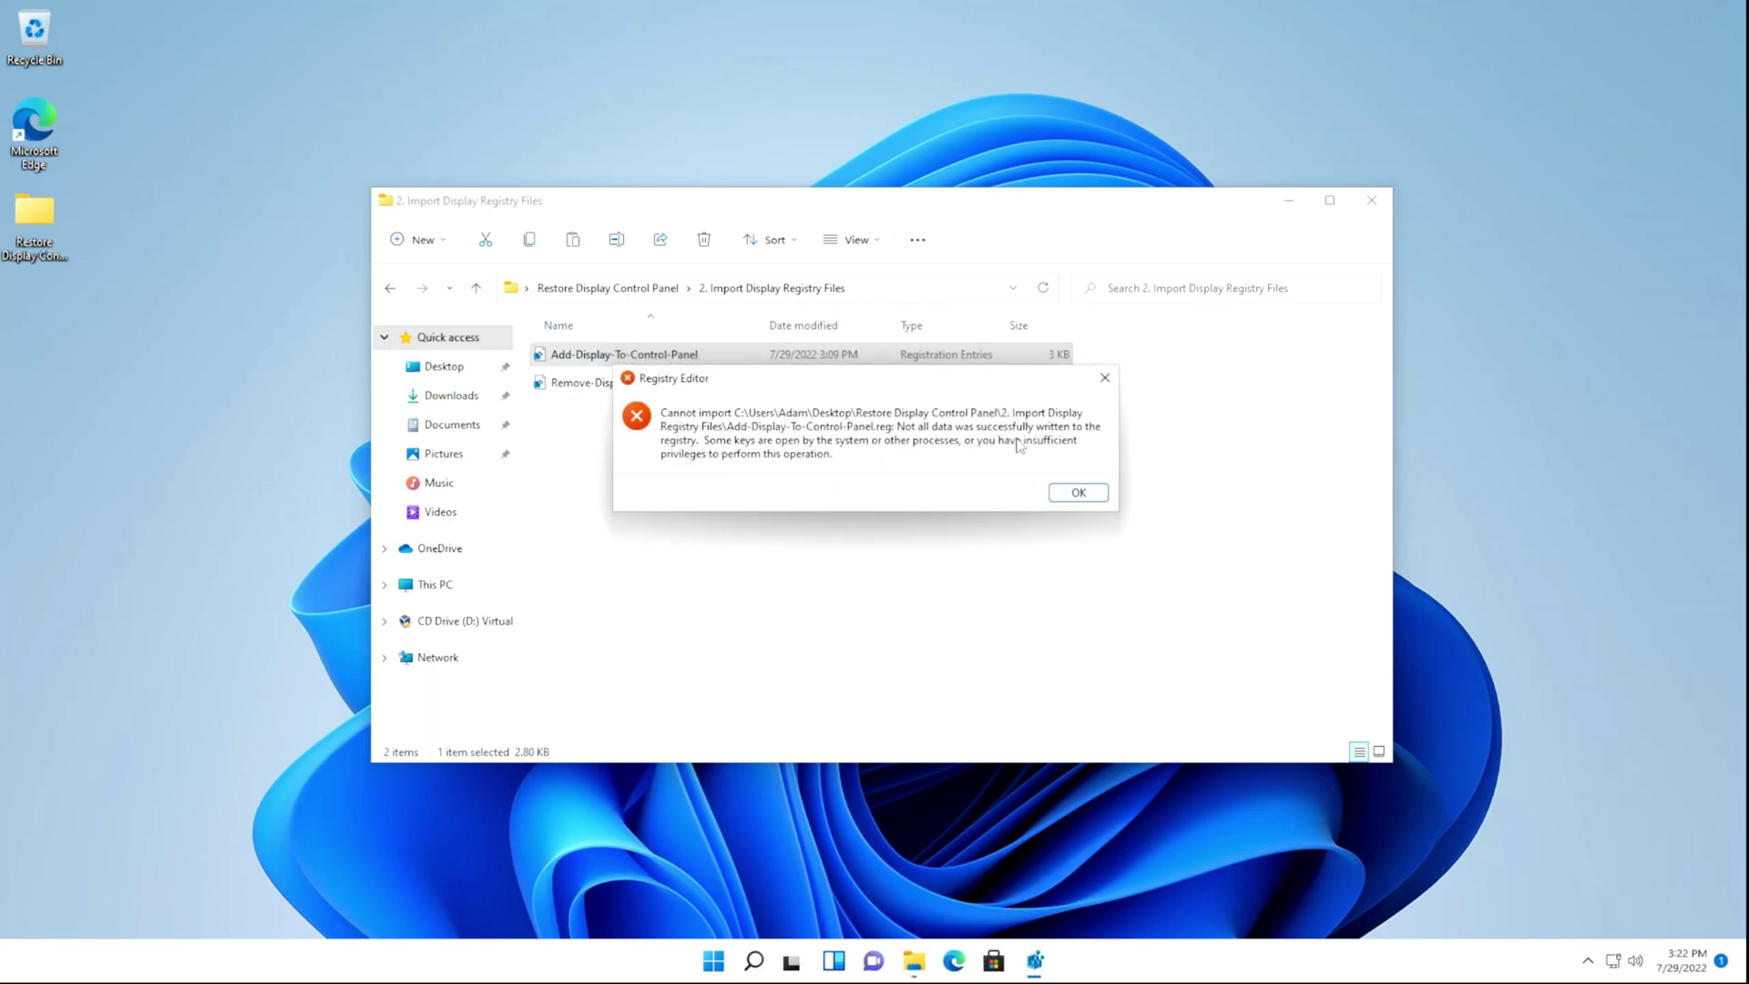
{"action": "left_click", "coordinate": [1078, 492]}
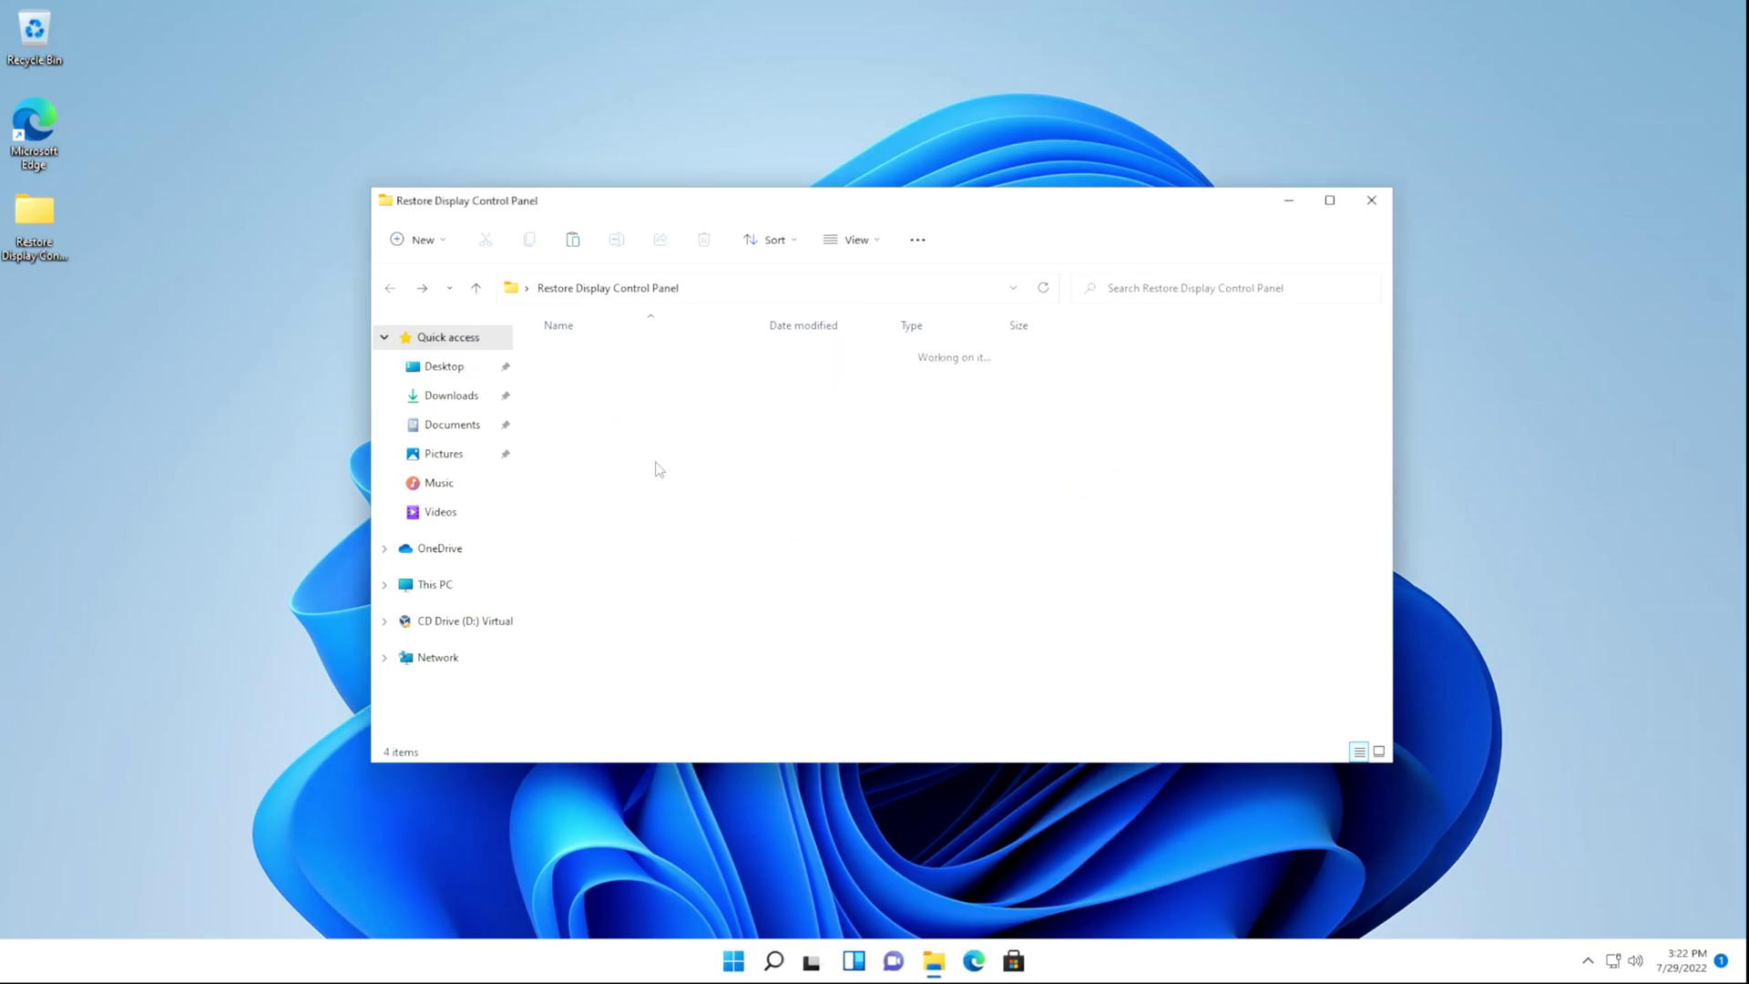
- Go to %SystemRoot%, take ownership of the System32 folder with administrator approval, and close the folder window
{"action": "left_click", "coordinate": [830, 293]}
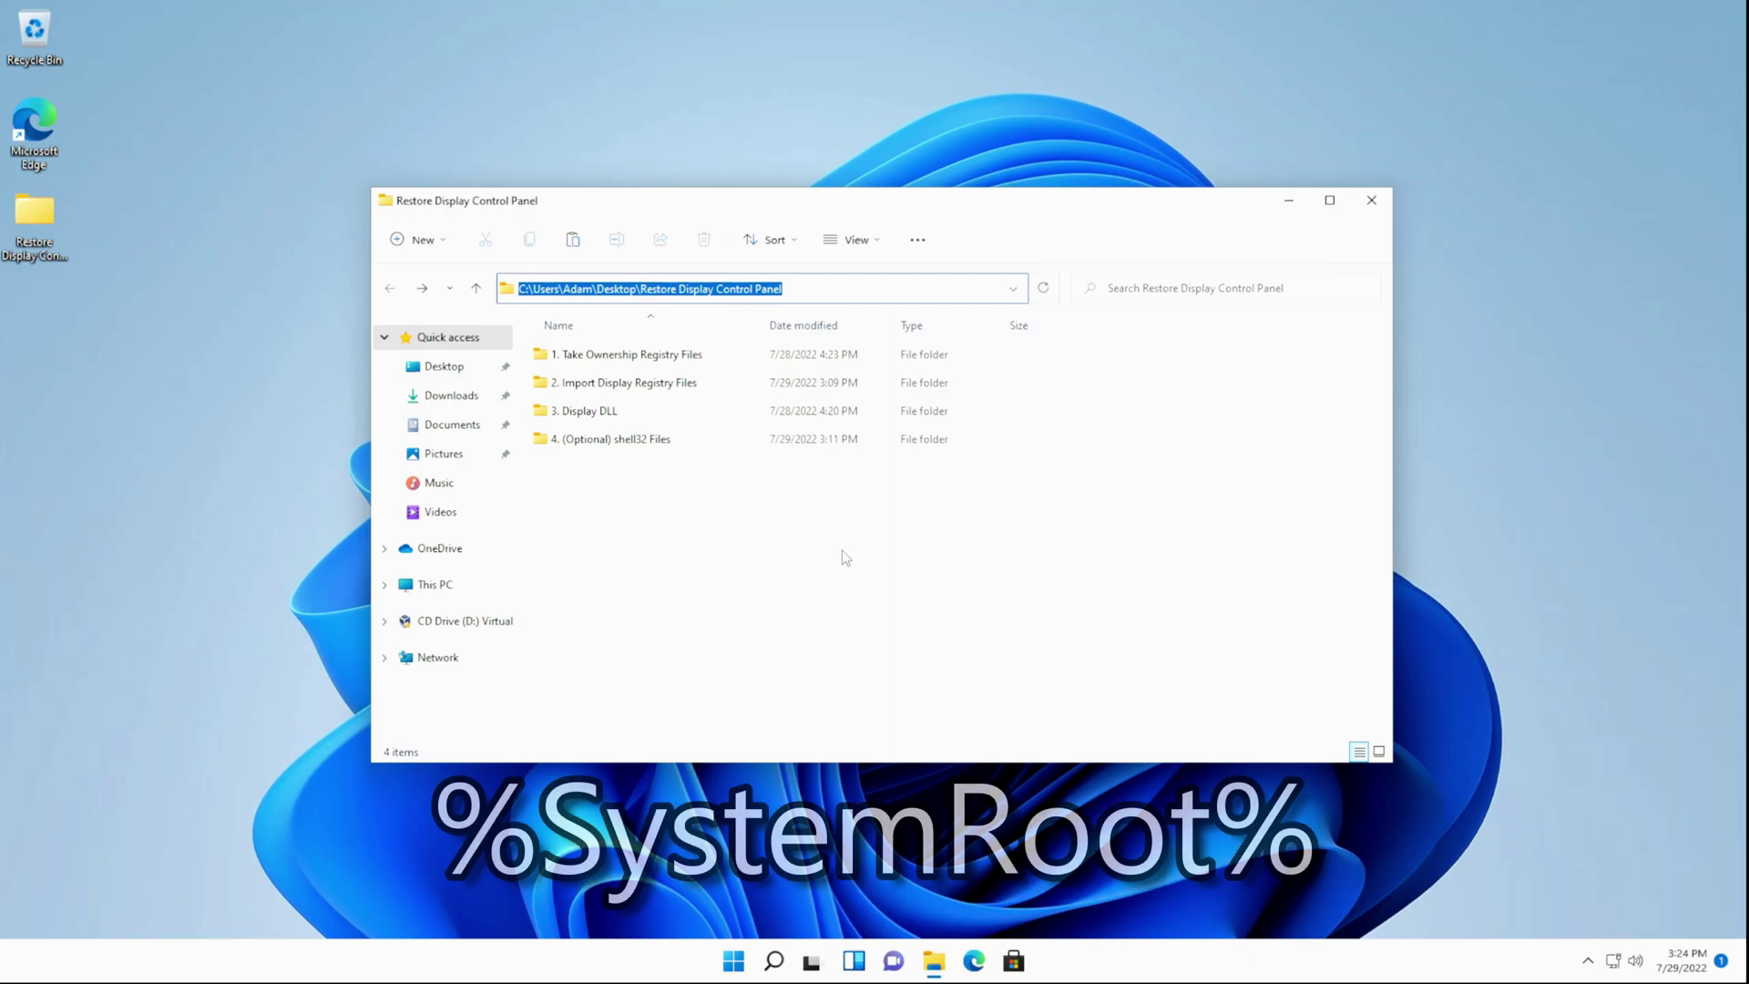
{"action": "type", "text": "%SystemRoot%"}
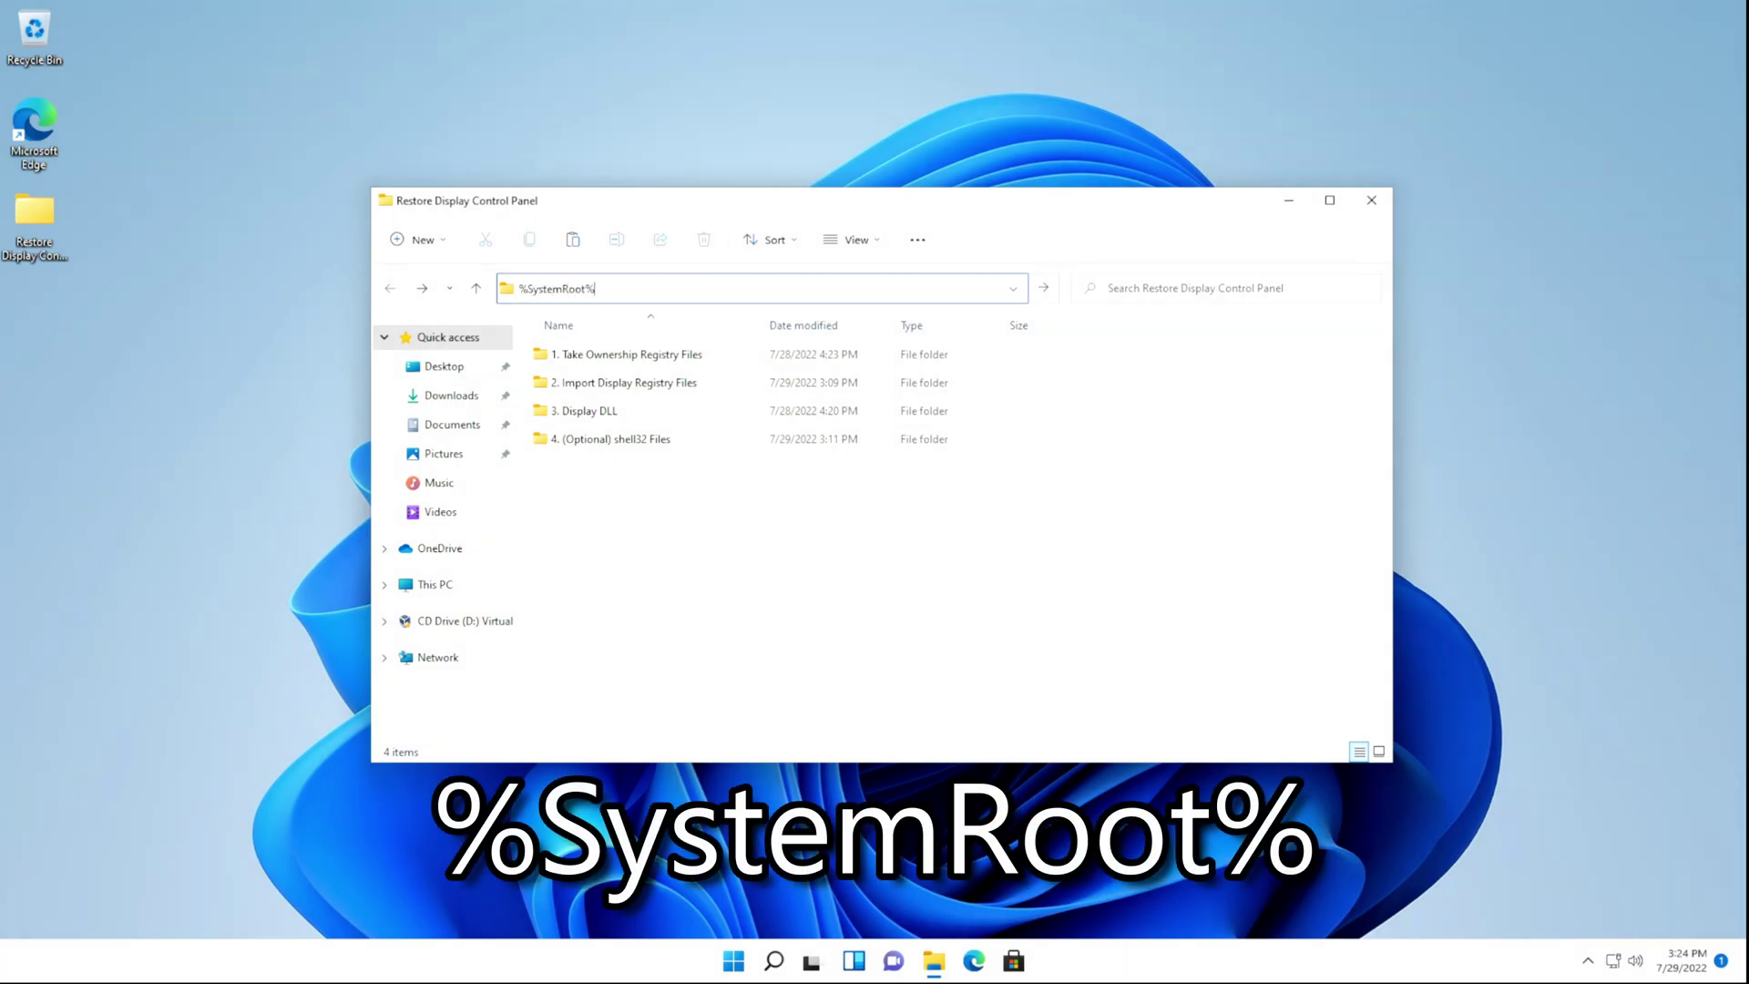
{"action": "key", "text": "Return"}
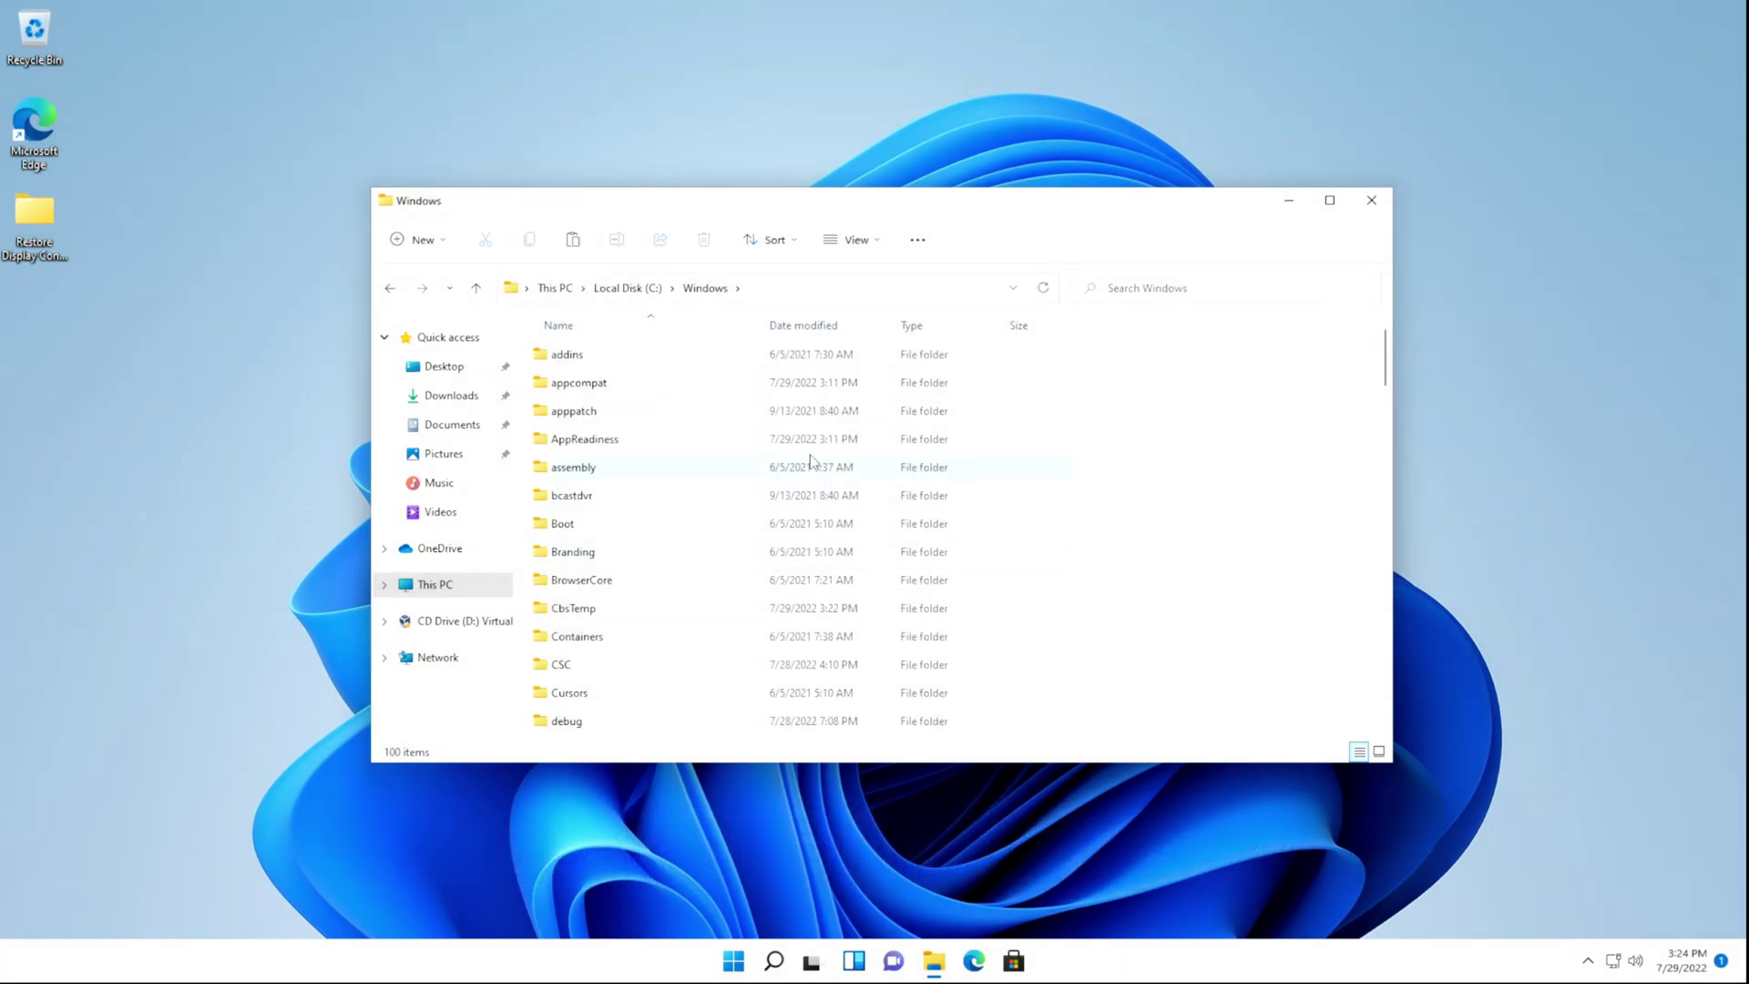
{"action": "scroll", "coordinate": [655, 428], "scroll_direction": "down", "scroll_amount": 10}
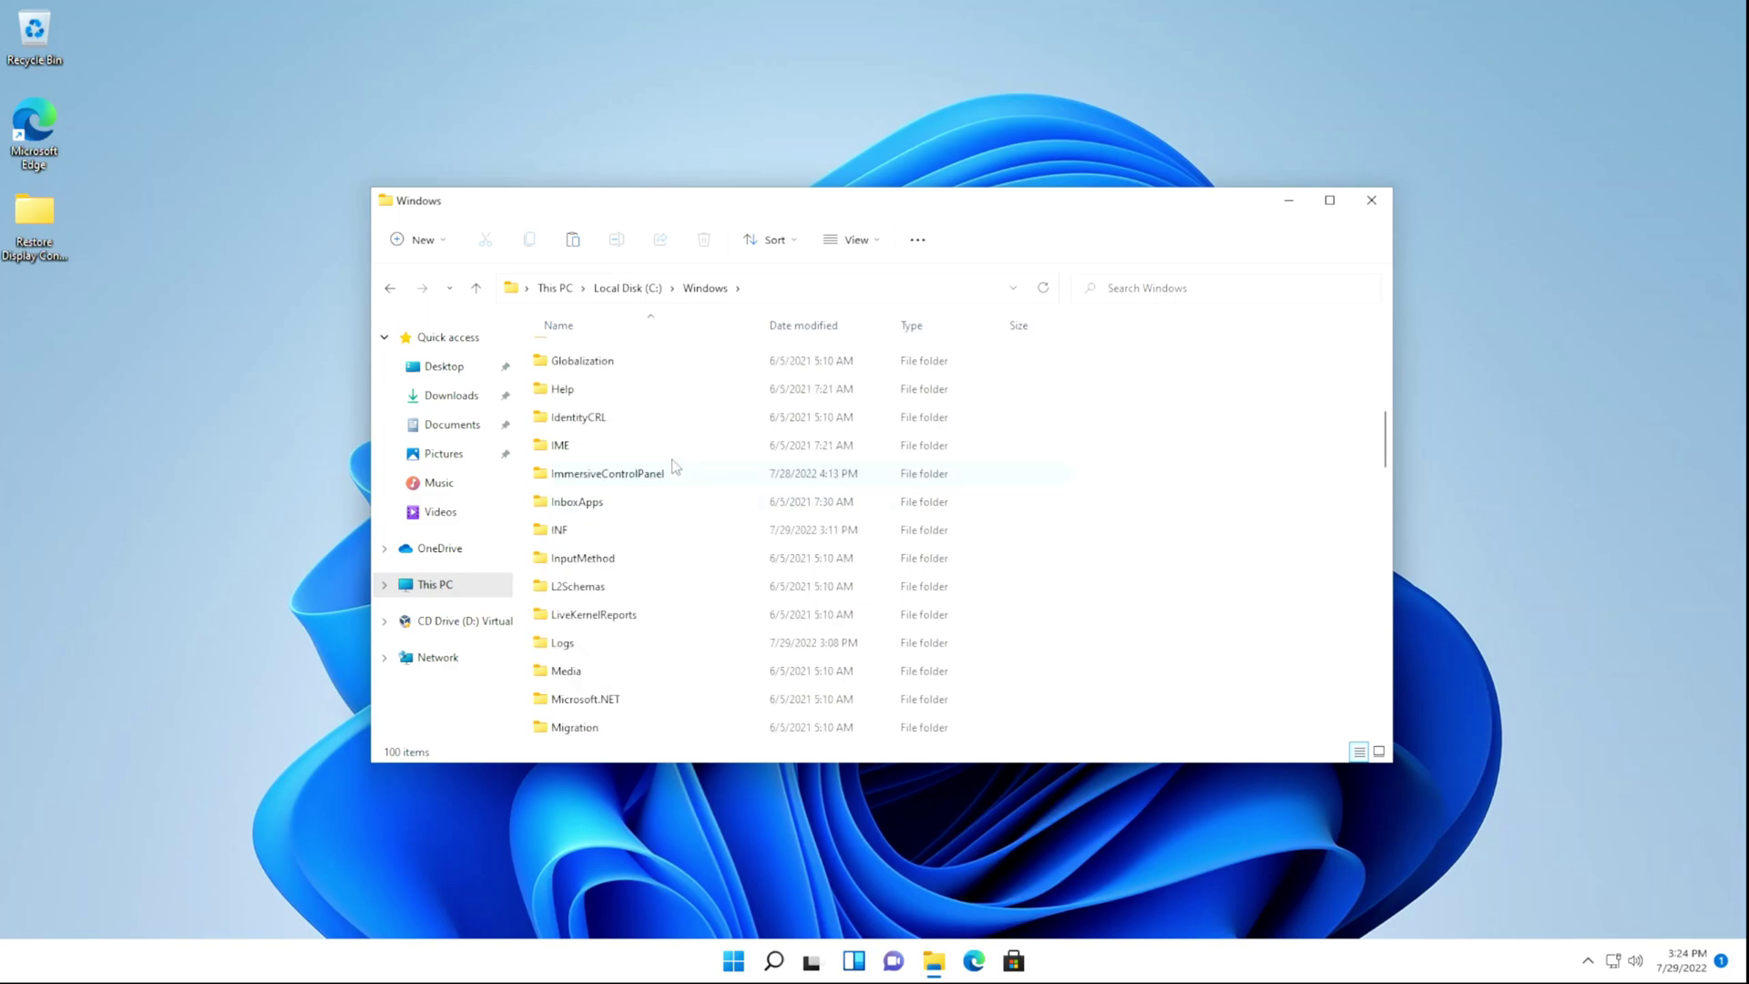
{"action": "scroll", "coordinate": [670, 463], "scroll_direction": "down", "scroll_amount": 8}
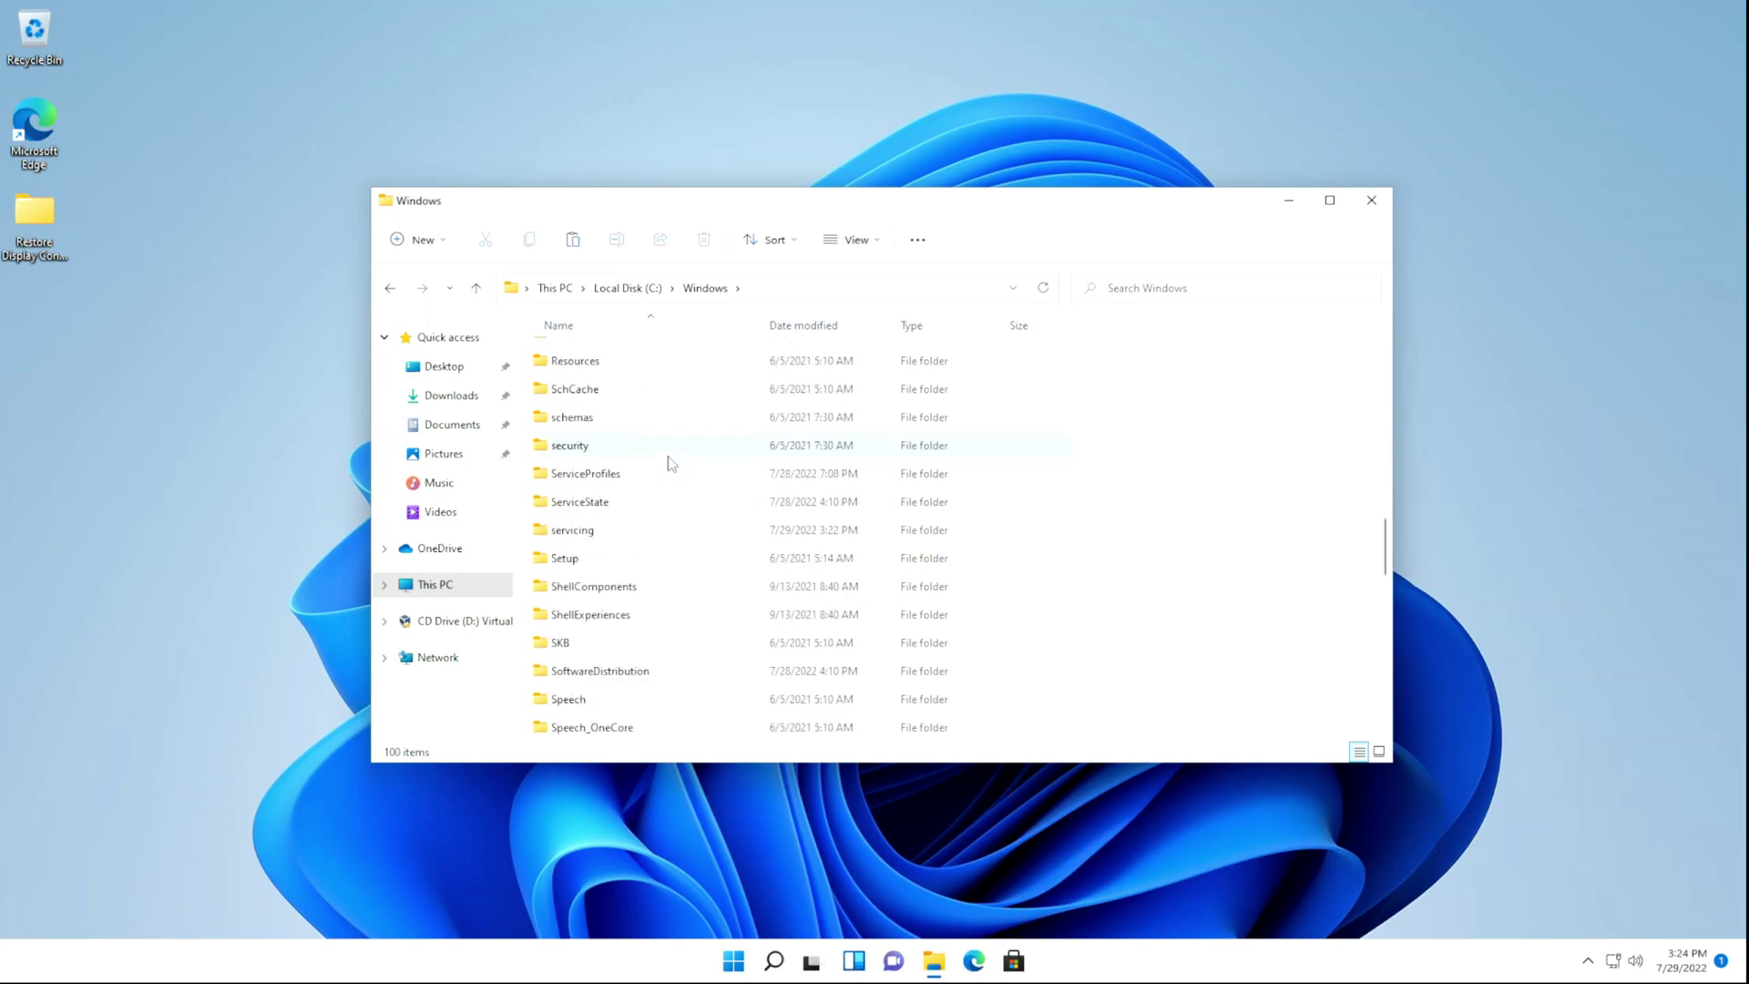
{"action": "scroll", "coordinate": [596, 448], "scroll_direction": "down", "scroll_amount": 1}
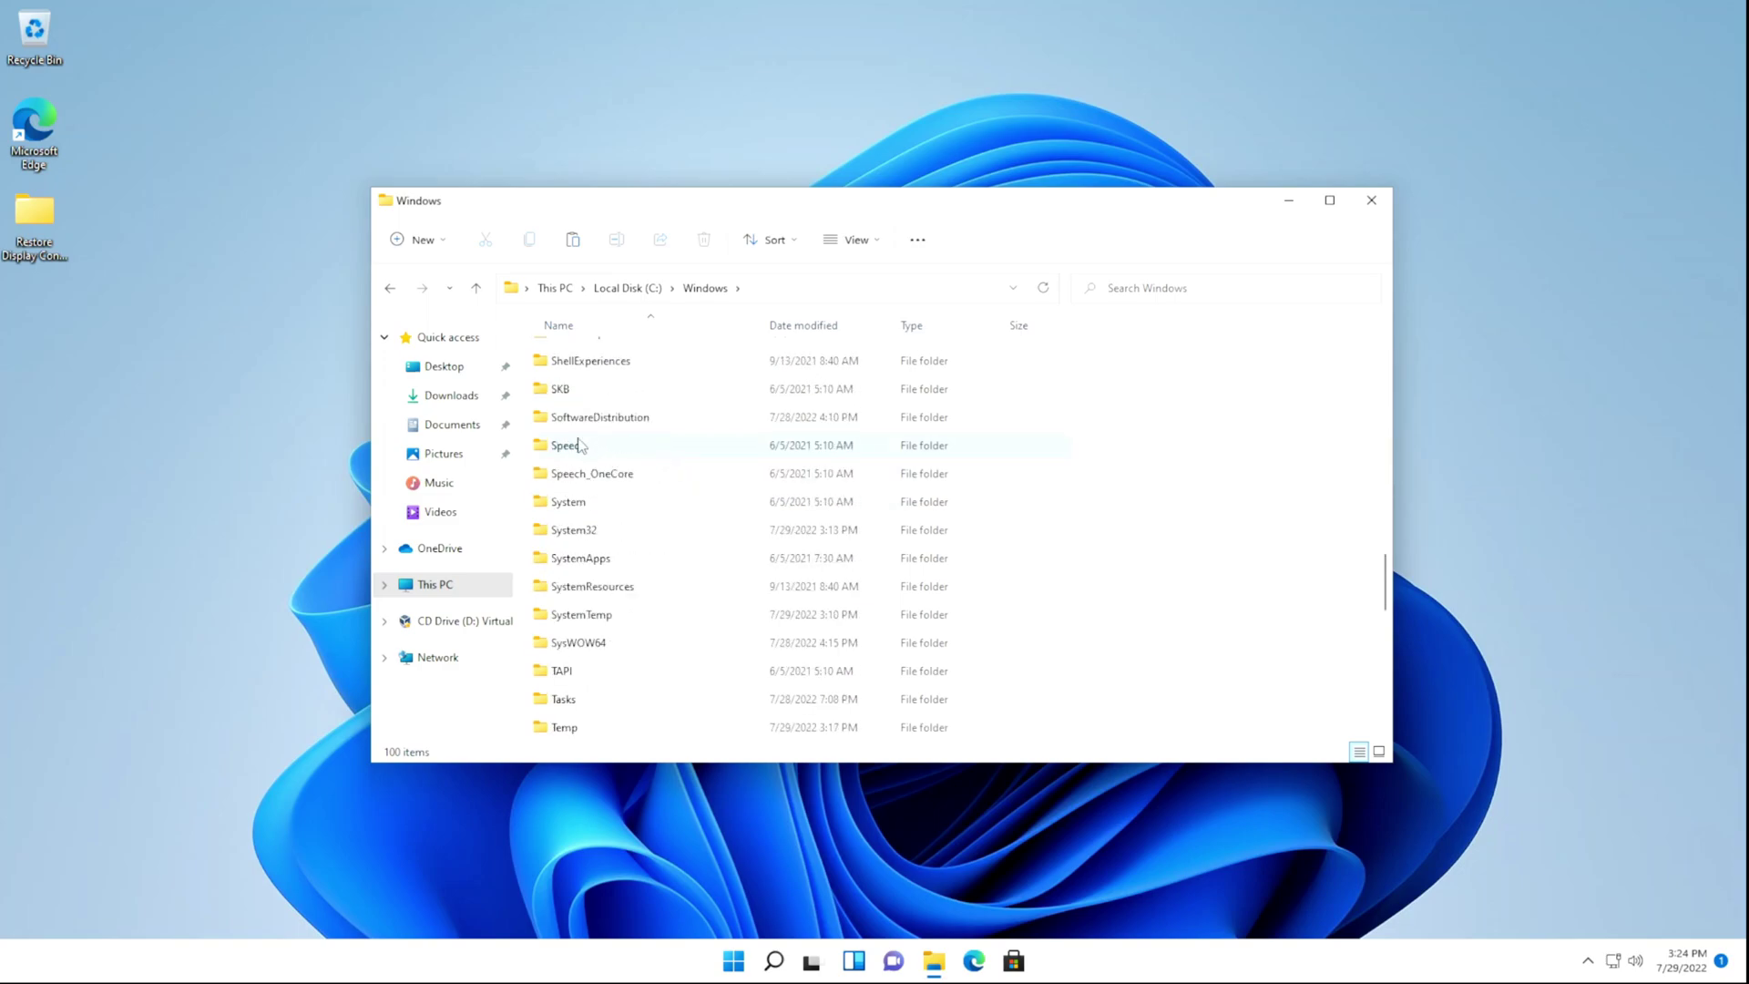
{"action": "right_click", "coordinate": [609, 529]}
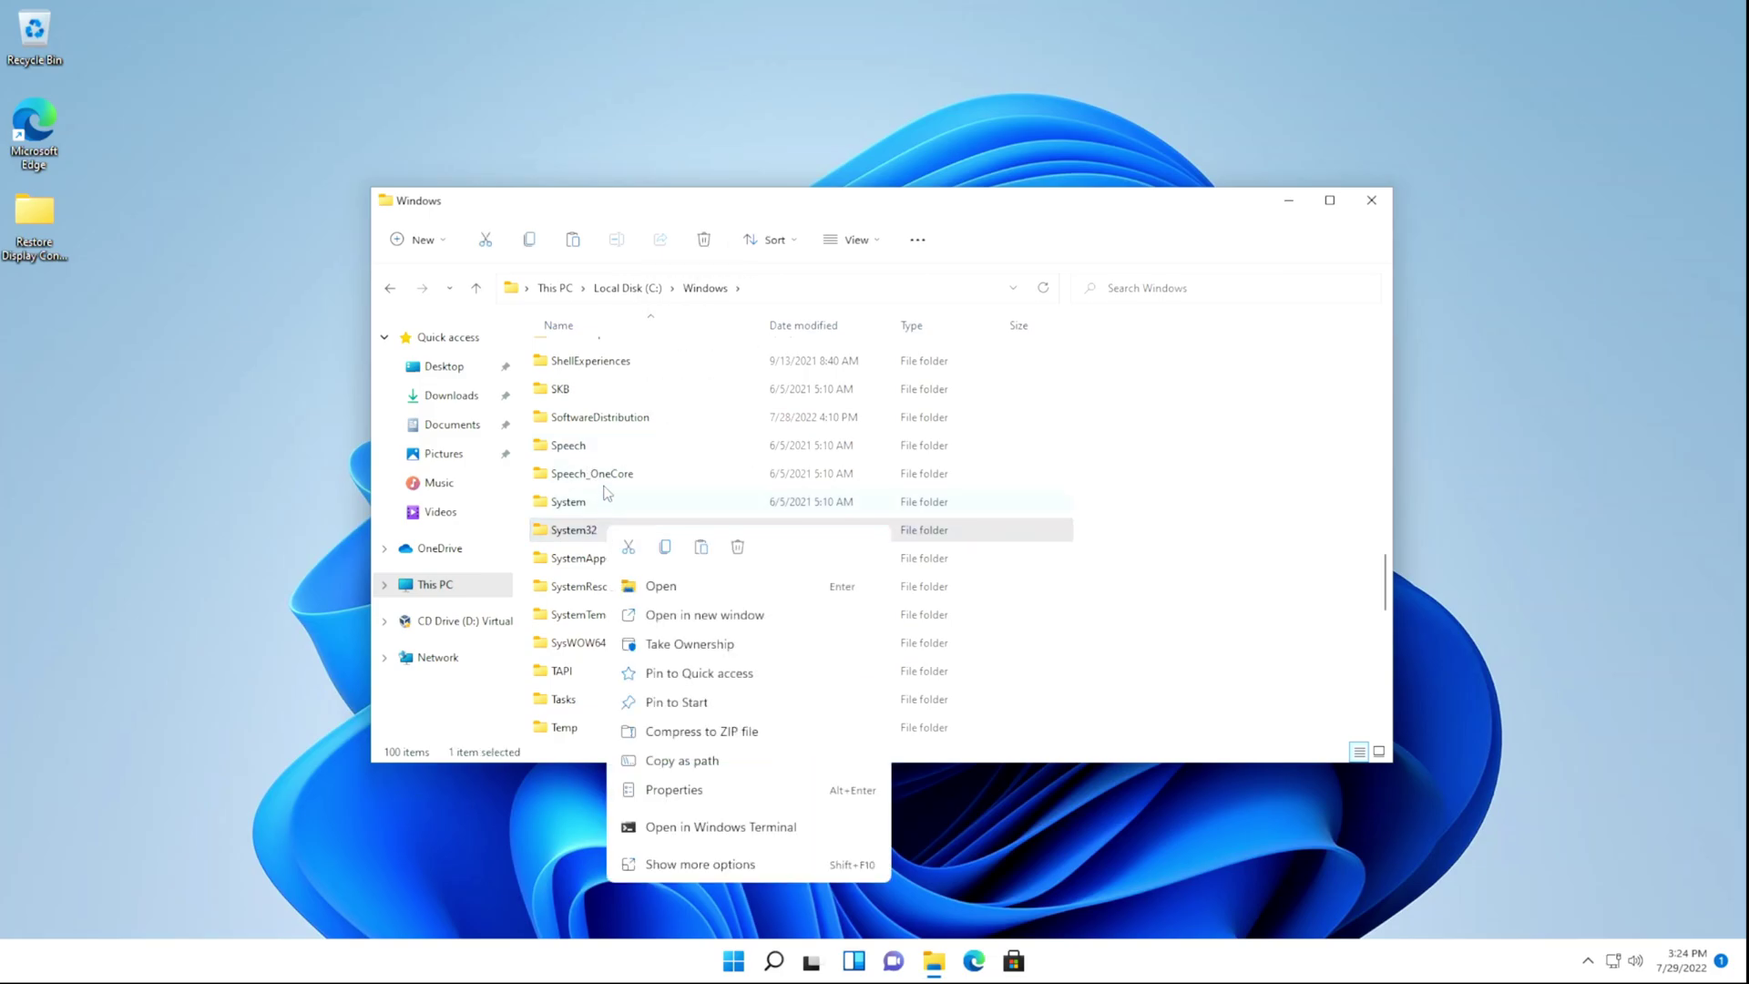
{"action": "left_click", "coordinate": [679, 643]}
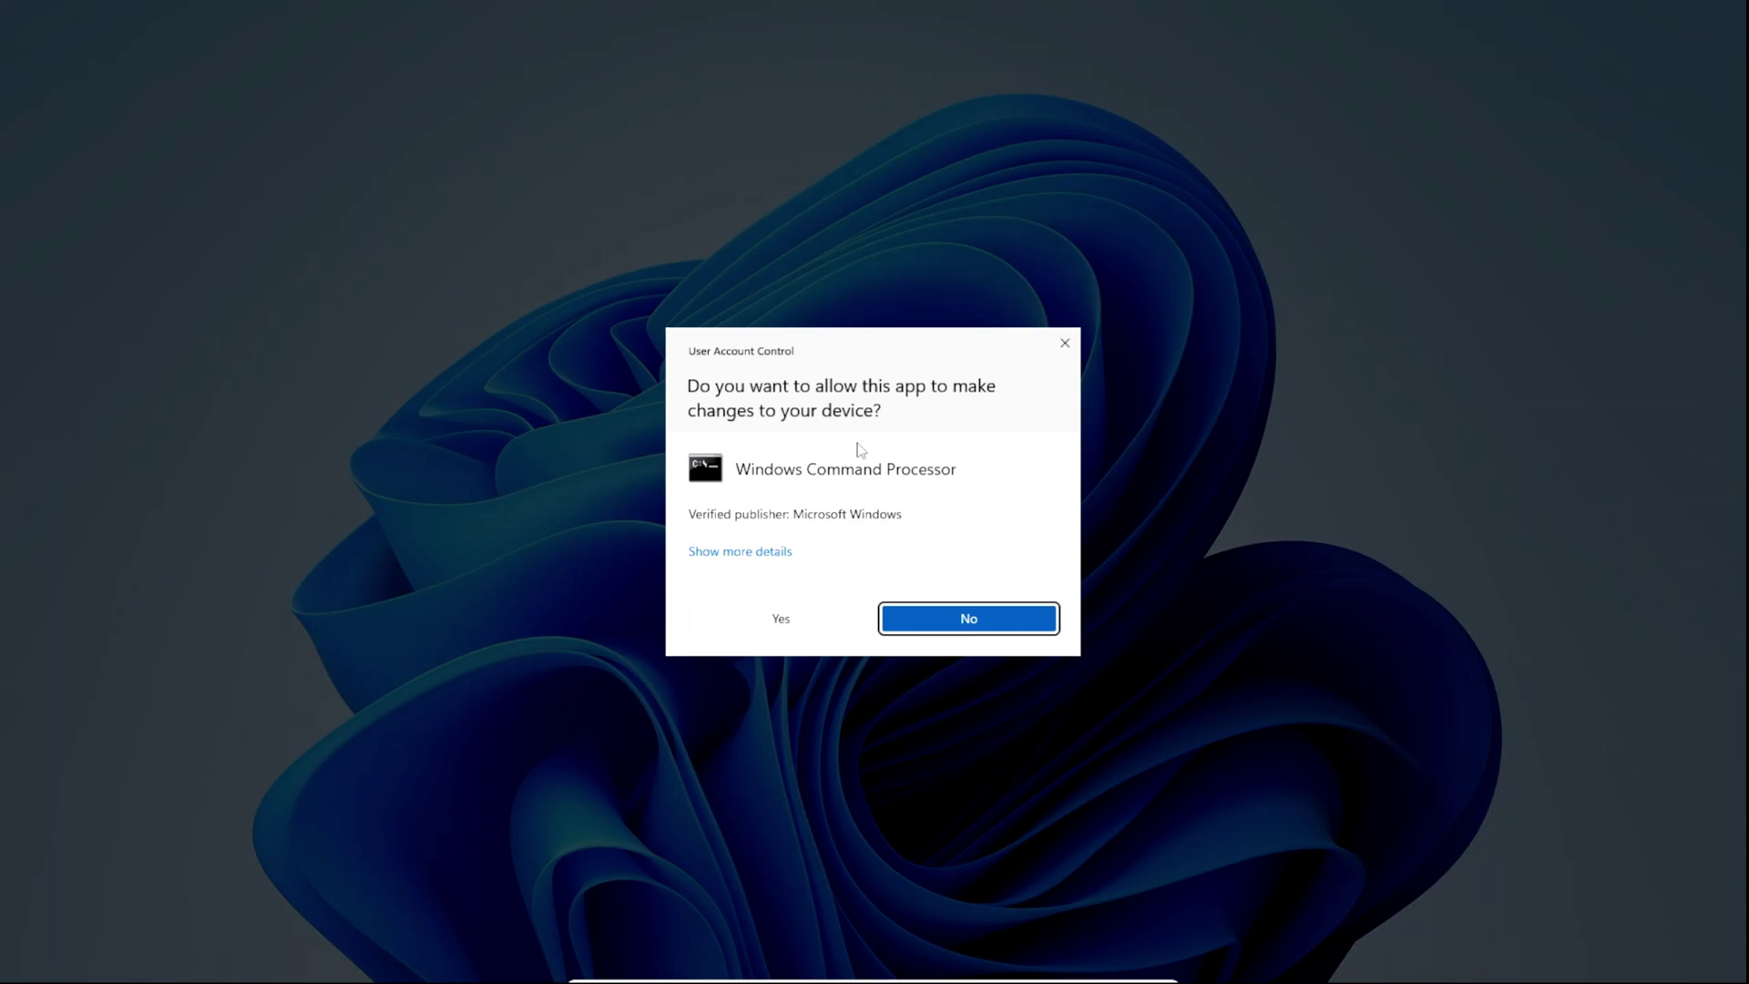
{"action": "left_click", "coordinate": [811, 615]}
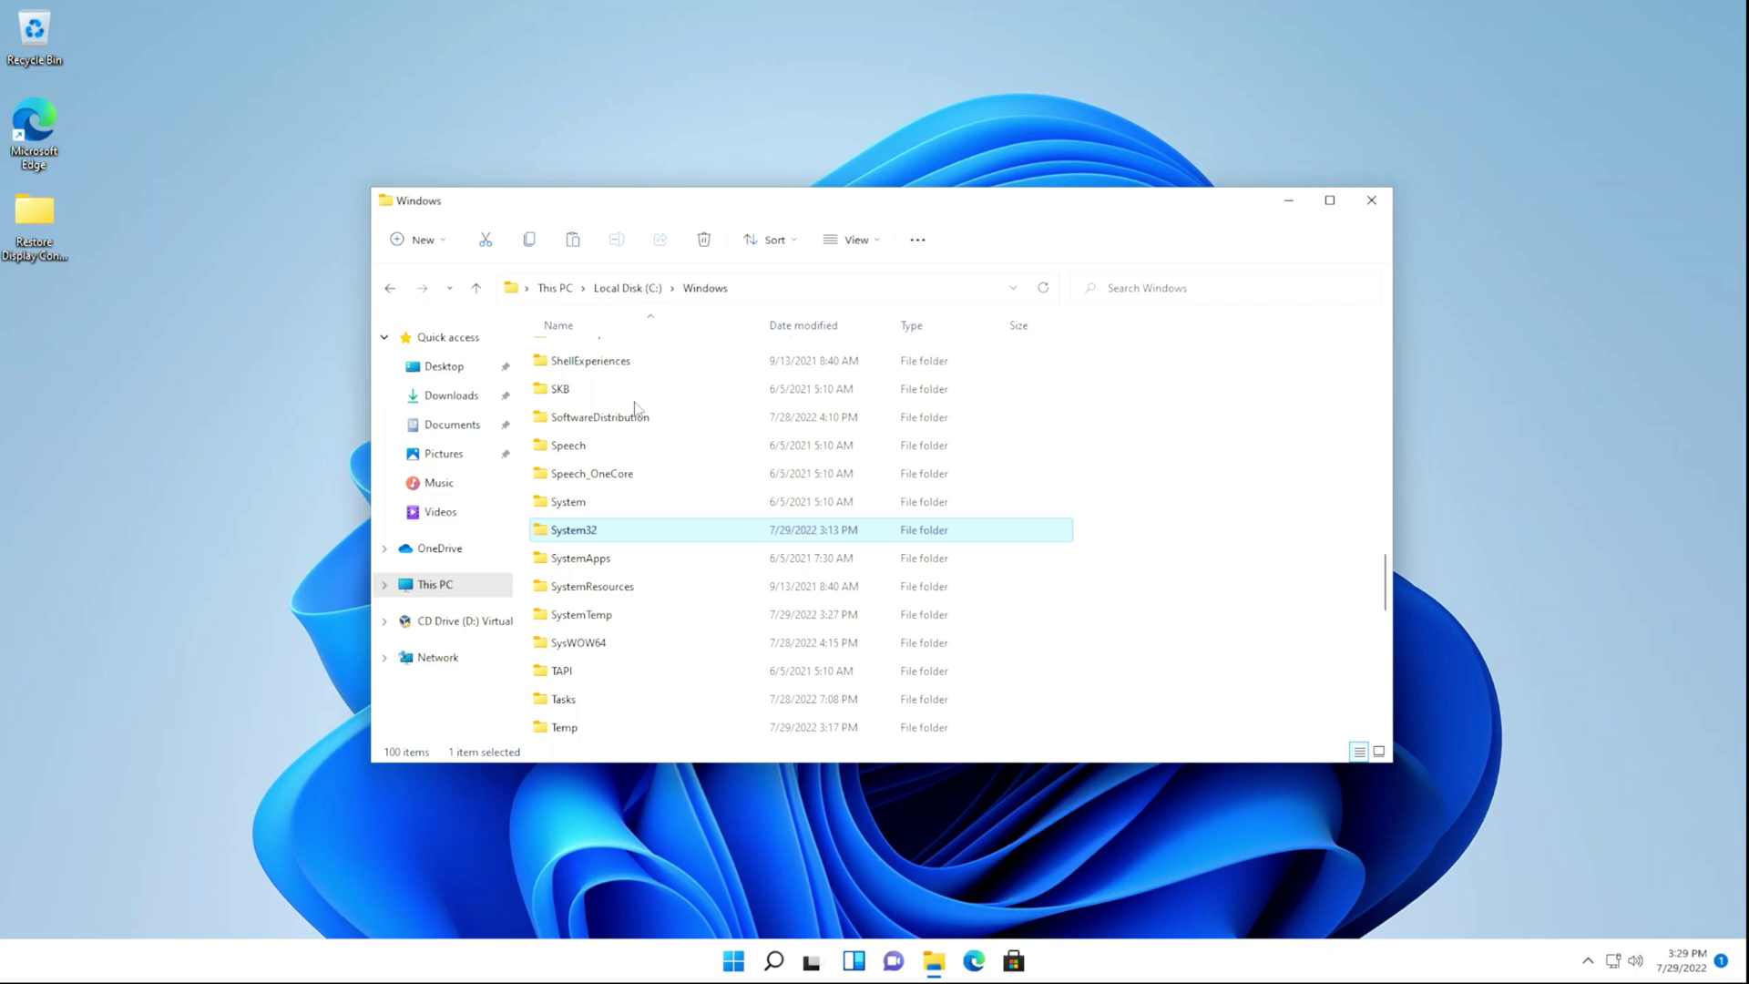
{"action": "left_click", "coordinate": [1266, 503]}
{"action": "left_click", "coordinate": [1374, 202]}
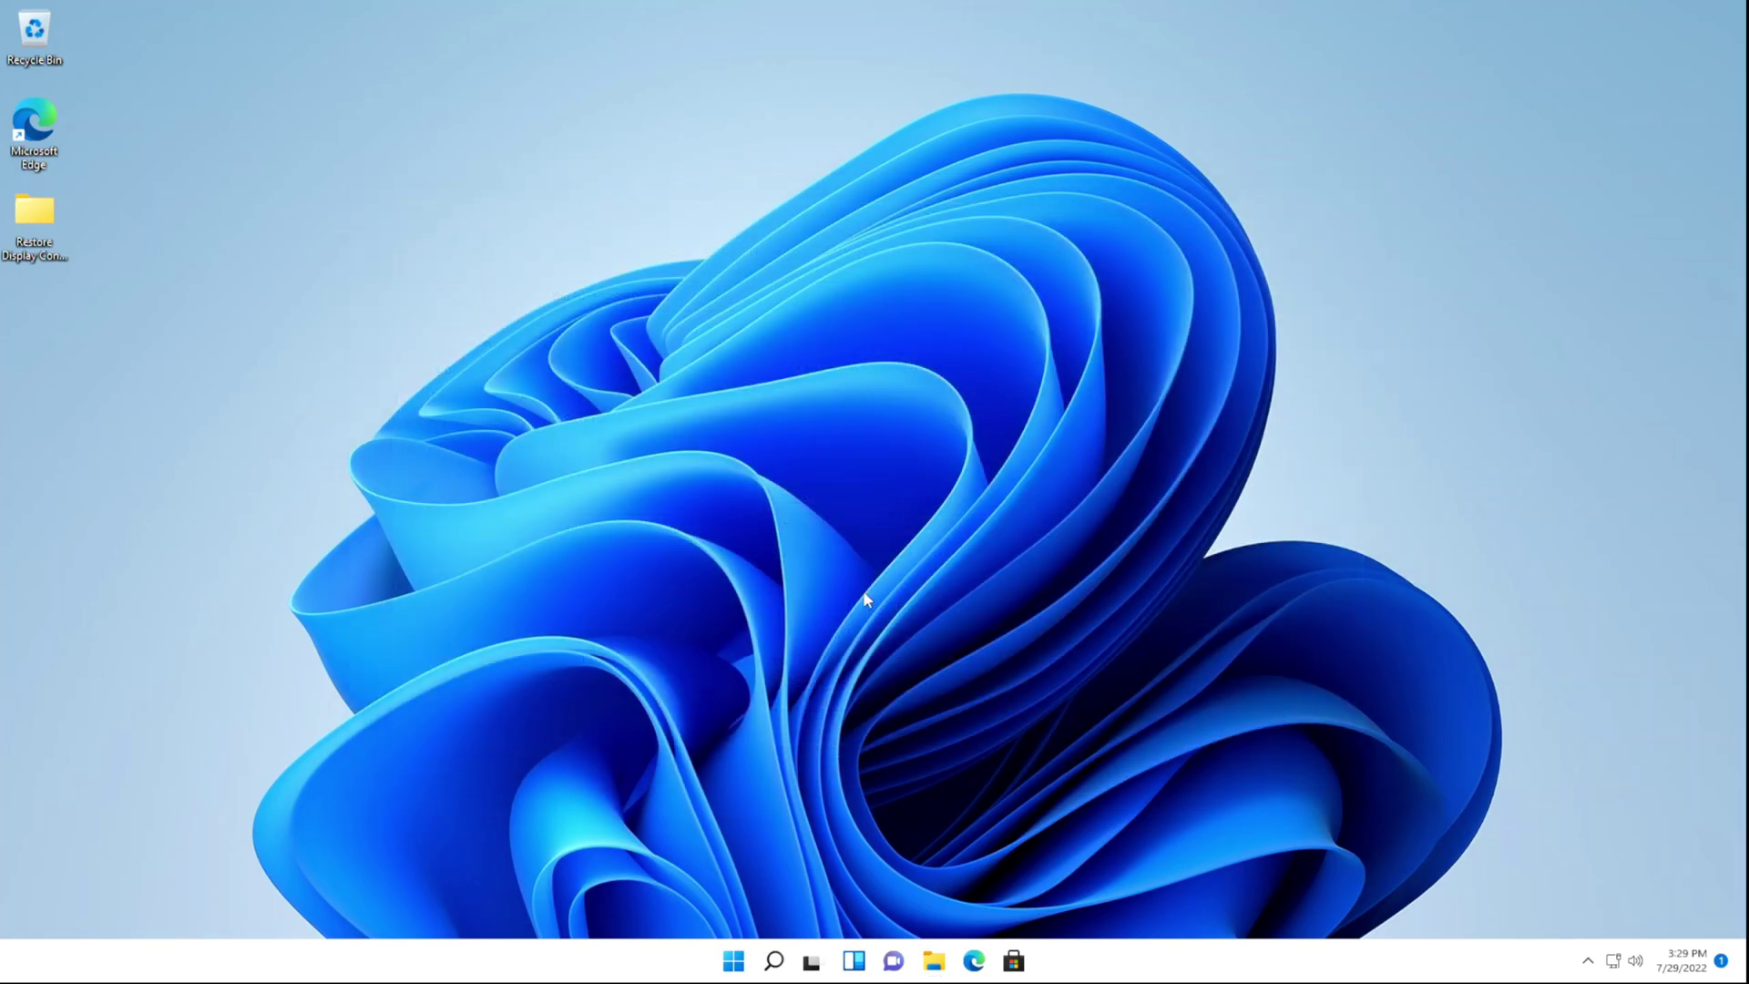
- Search for Registry Editor and launch it with administrator approval
{"action": "left_click", "coordinate": [773, 960]}
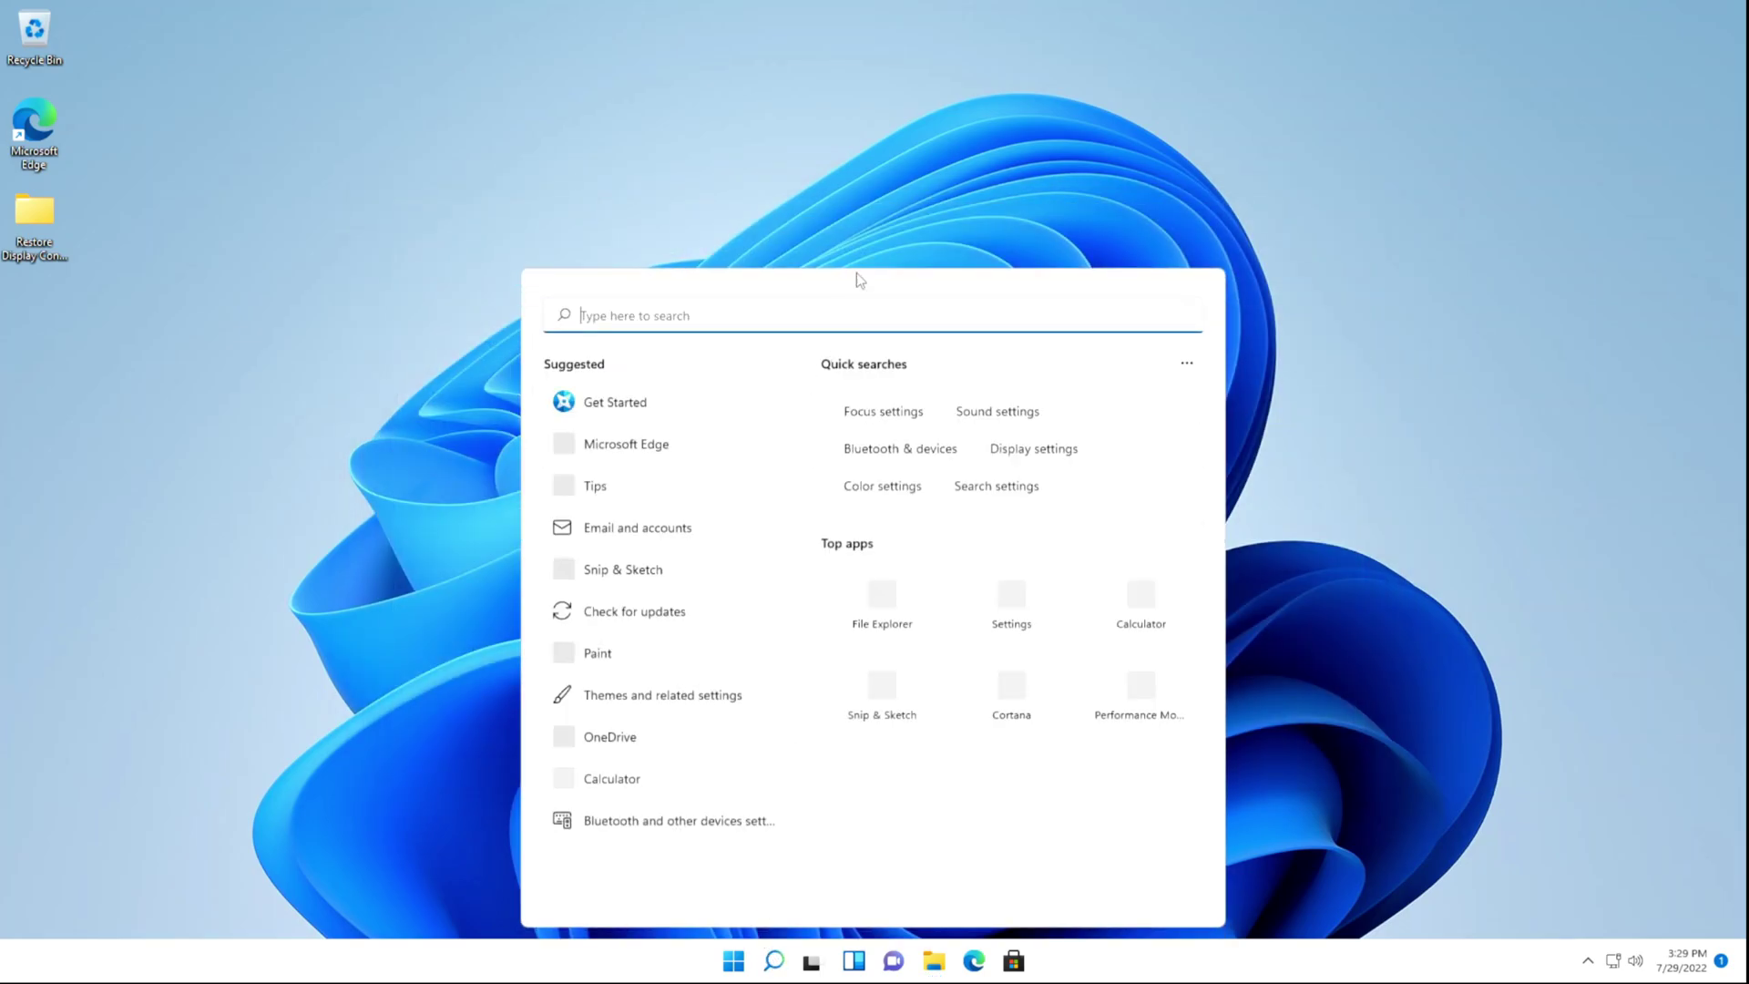
{"action": "type", "text": "Registry Editor"}
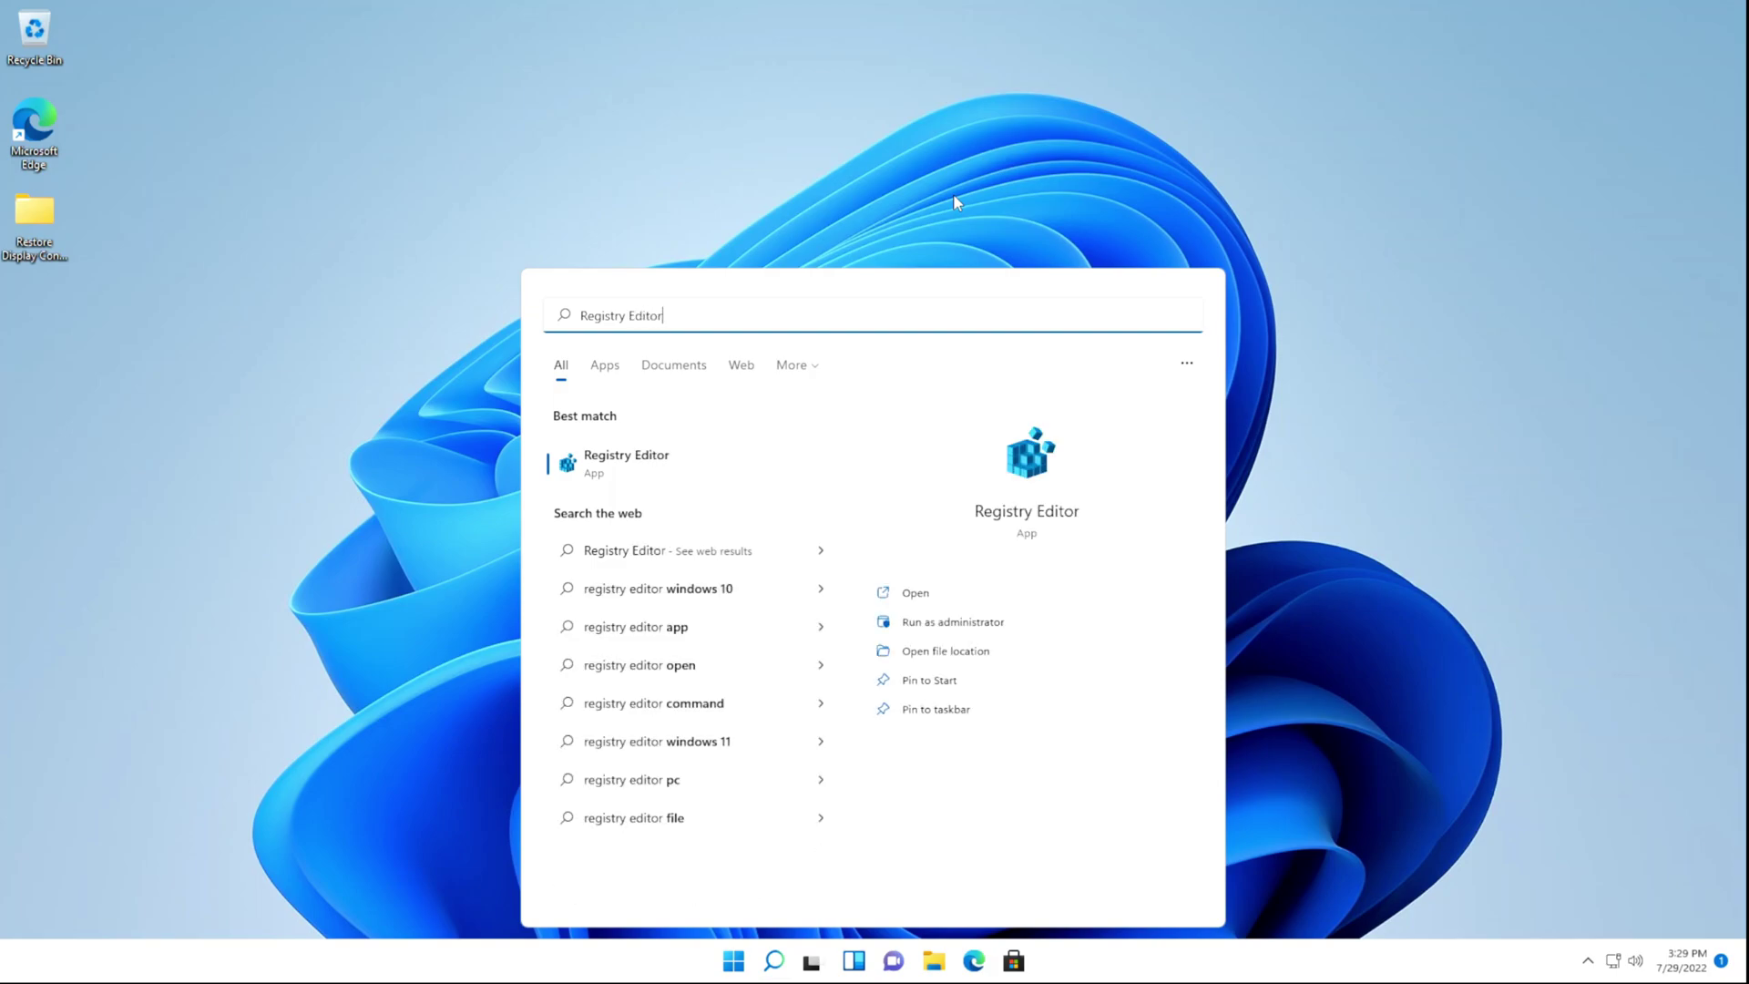
{"action": "key", "text": "Return"}
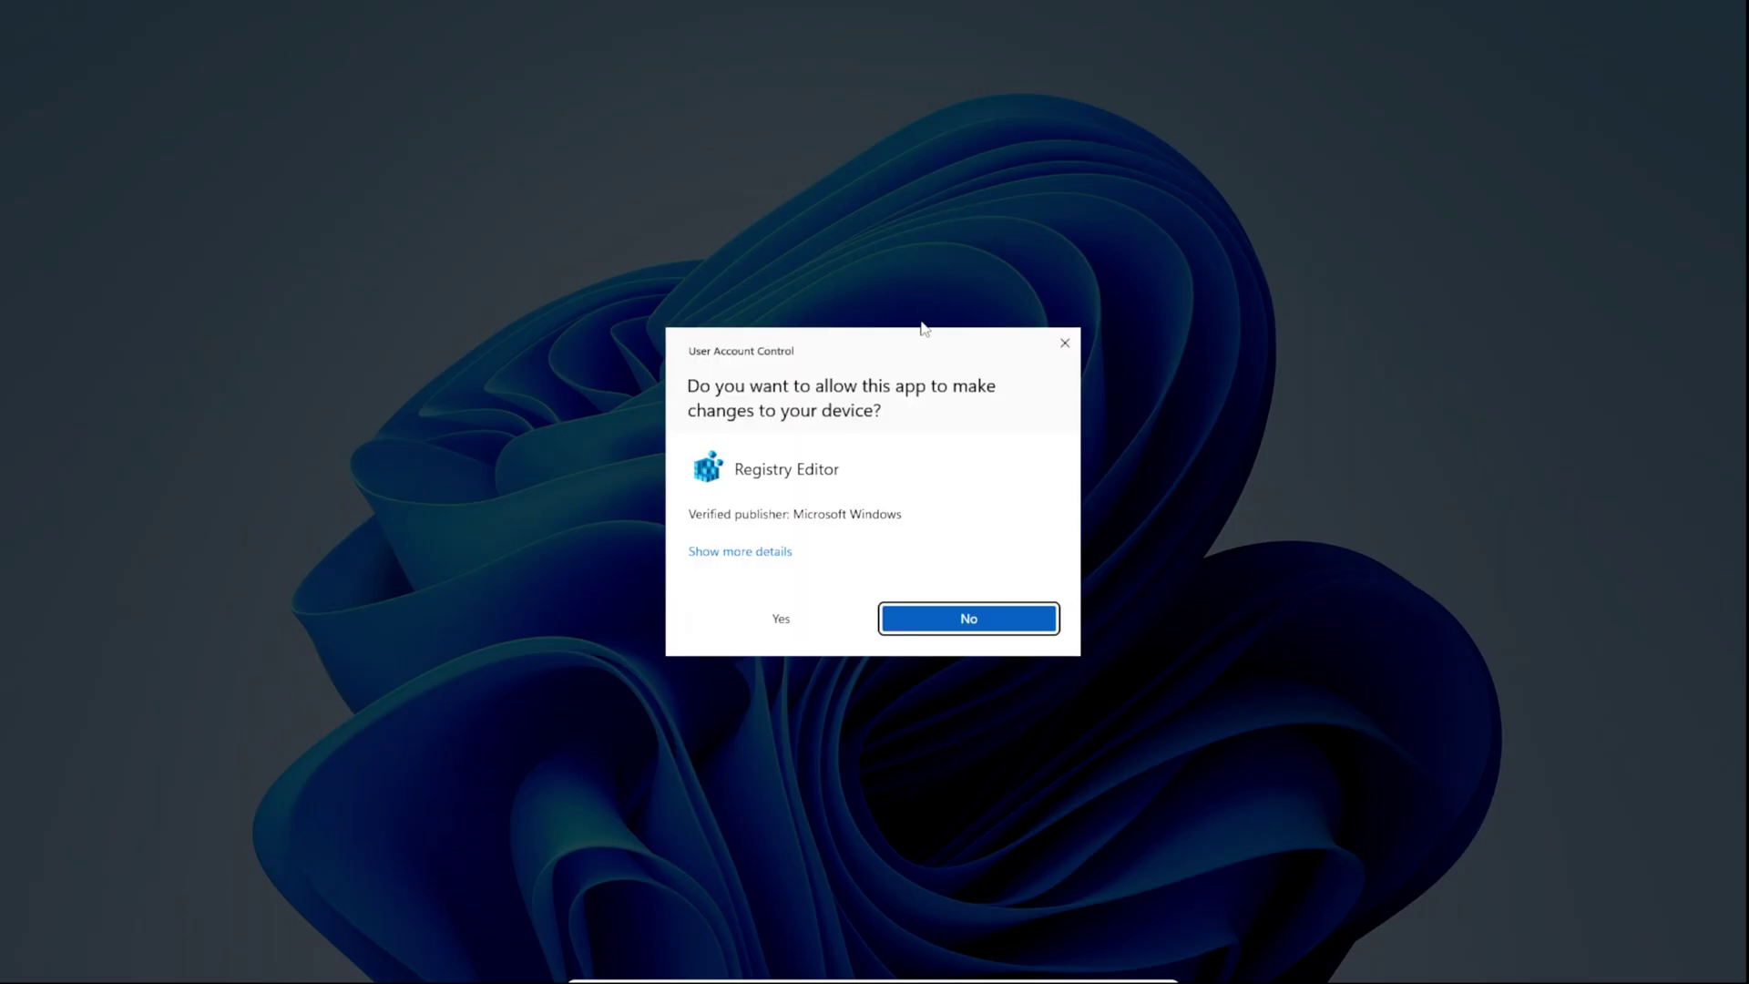
{"action": "left_click", "coordinate": [791, 619]}
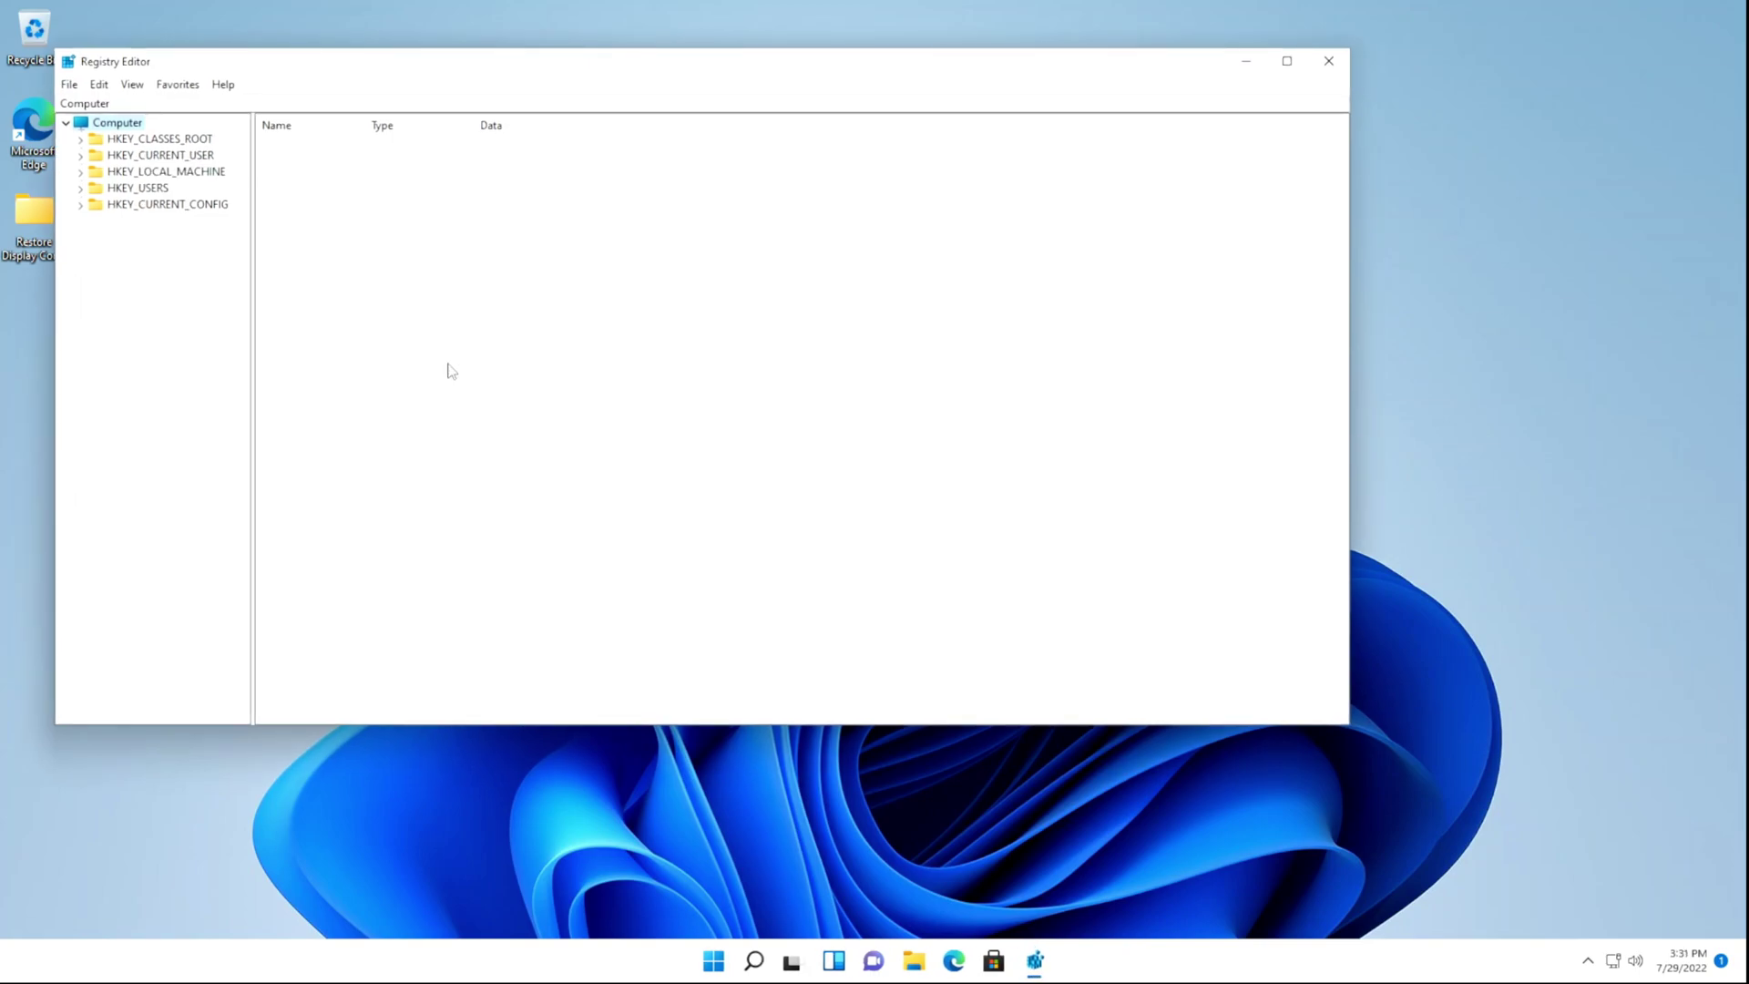
- Go to the registry key HKEY_CLASSES_ROOT\CLSID\{C555438B-3C23-4769-A71F-B6D3D9B6053A}
{"action": "left_click", "coordinate": [301, 103]}
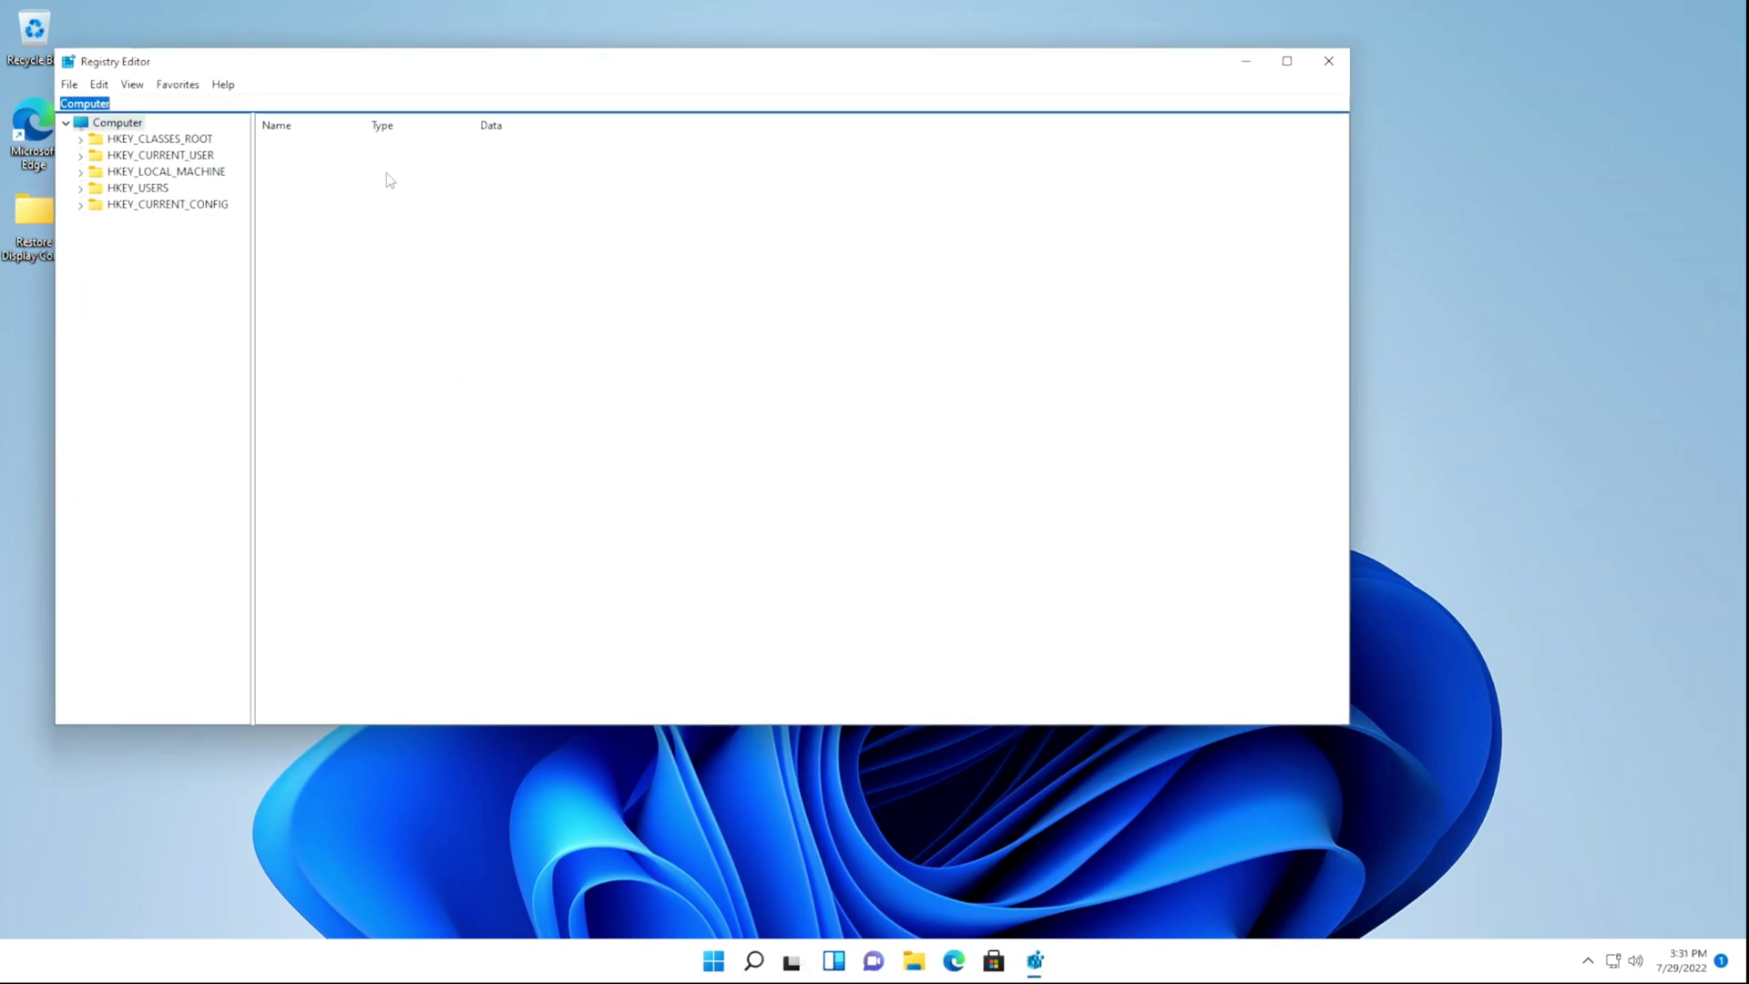
{"action": "key", "text": "BackSpace"}
{"action": "type", "text": "HKEY_CLASSES_ROOT\\CLSID\\{C555438B-3C23-4769-A71F-B6D3D9B6053A}"}
{"action": "key", "text": "Return"}
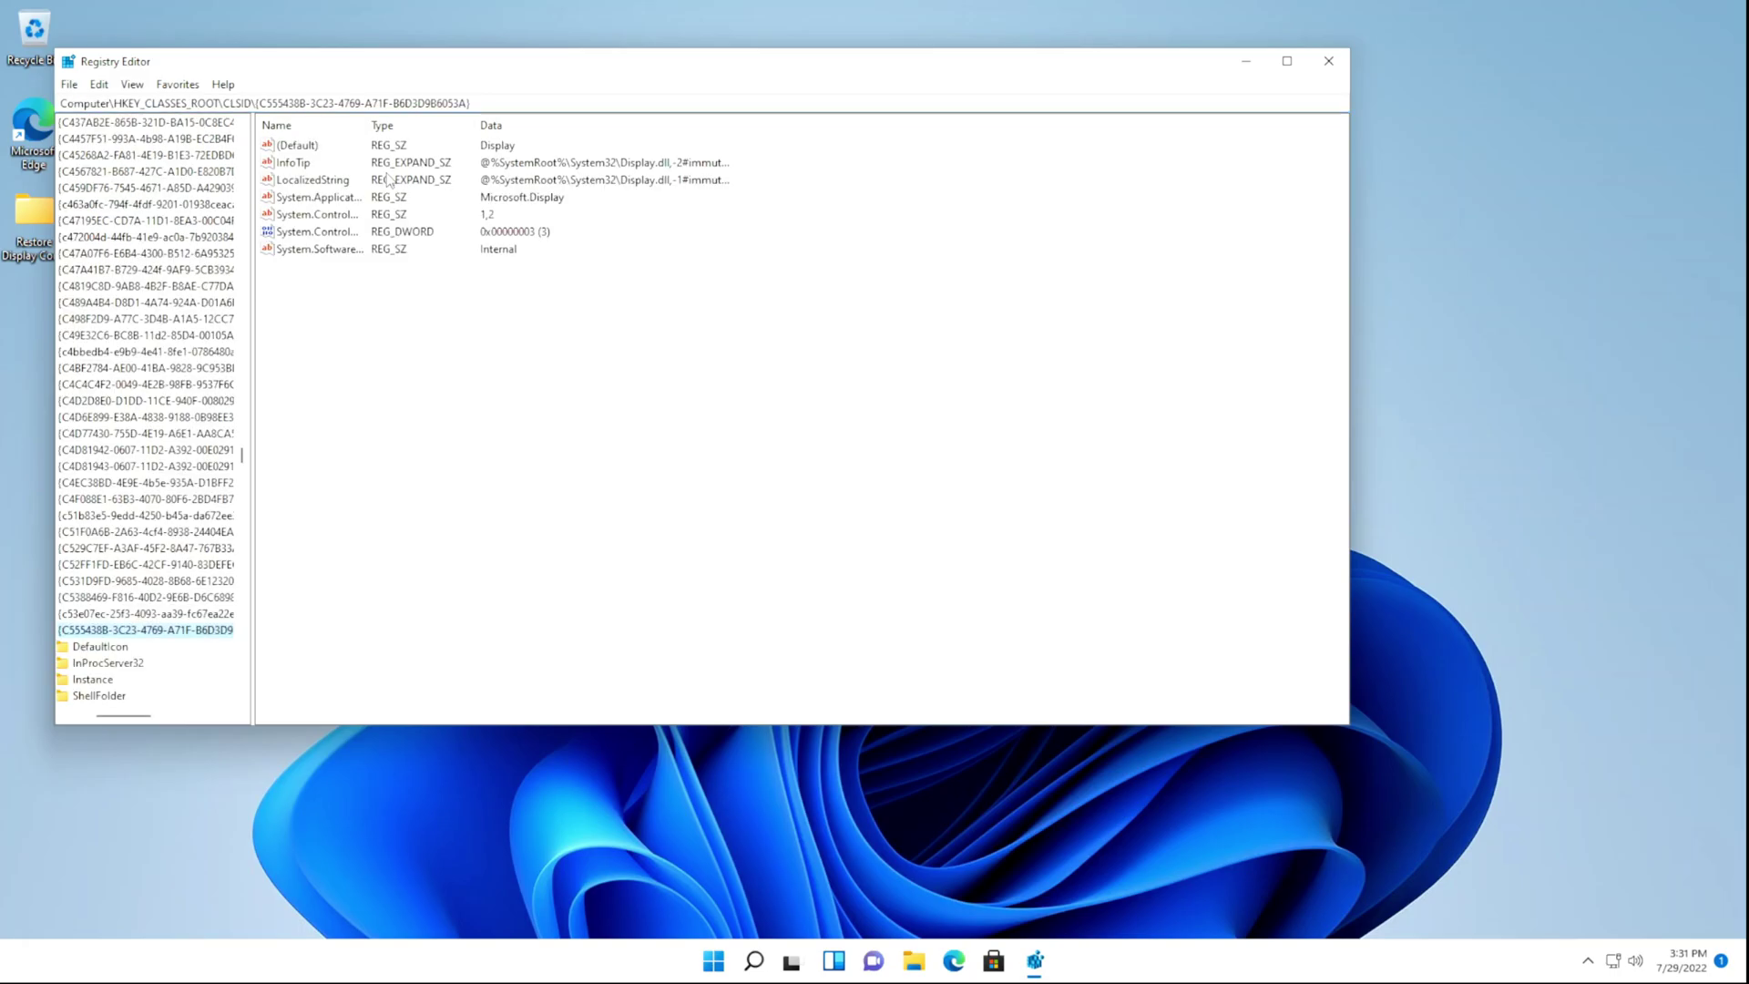
- In the CLSID key's advanced permissions, change the owner to the signed-in Windows account, checking its name in the Start menu
{"action": "right_click", "coordinate": [168, 631]}
{"action": "left_click", "coordinate": [218, 776]}
{"action": "left_click", "coordinate": [331, 458]}
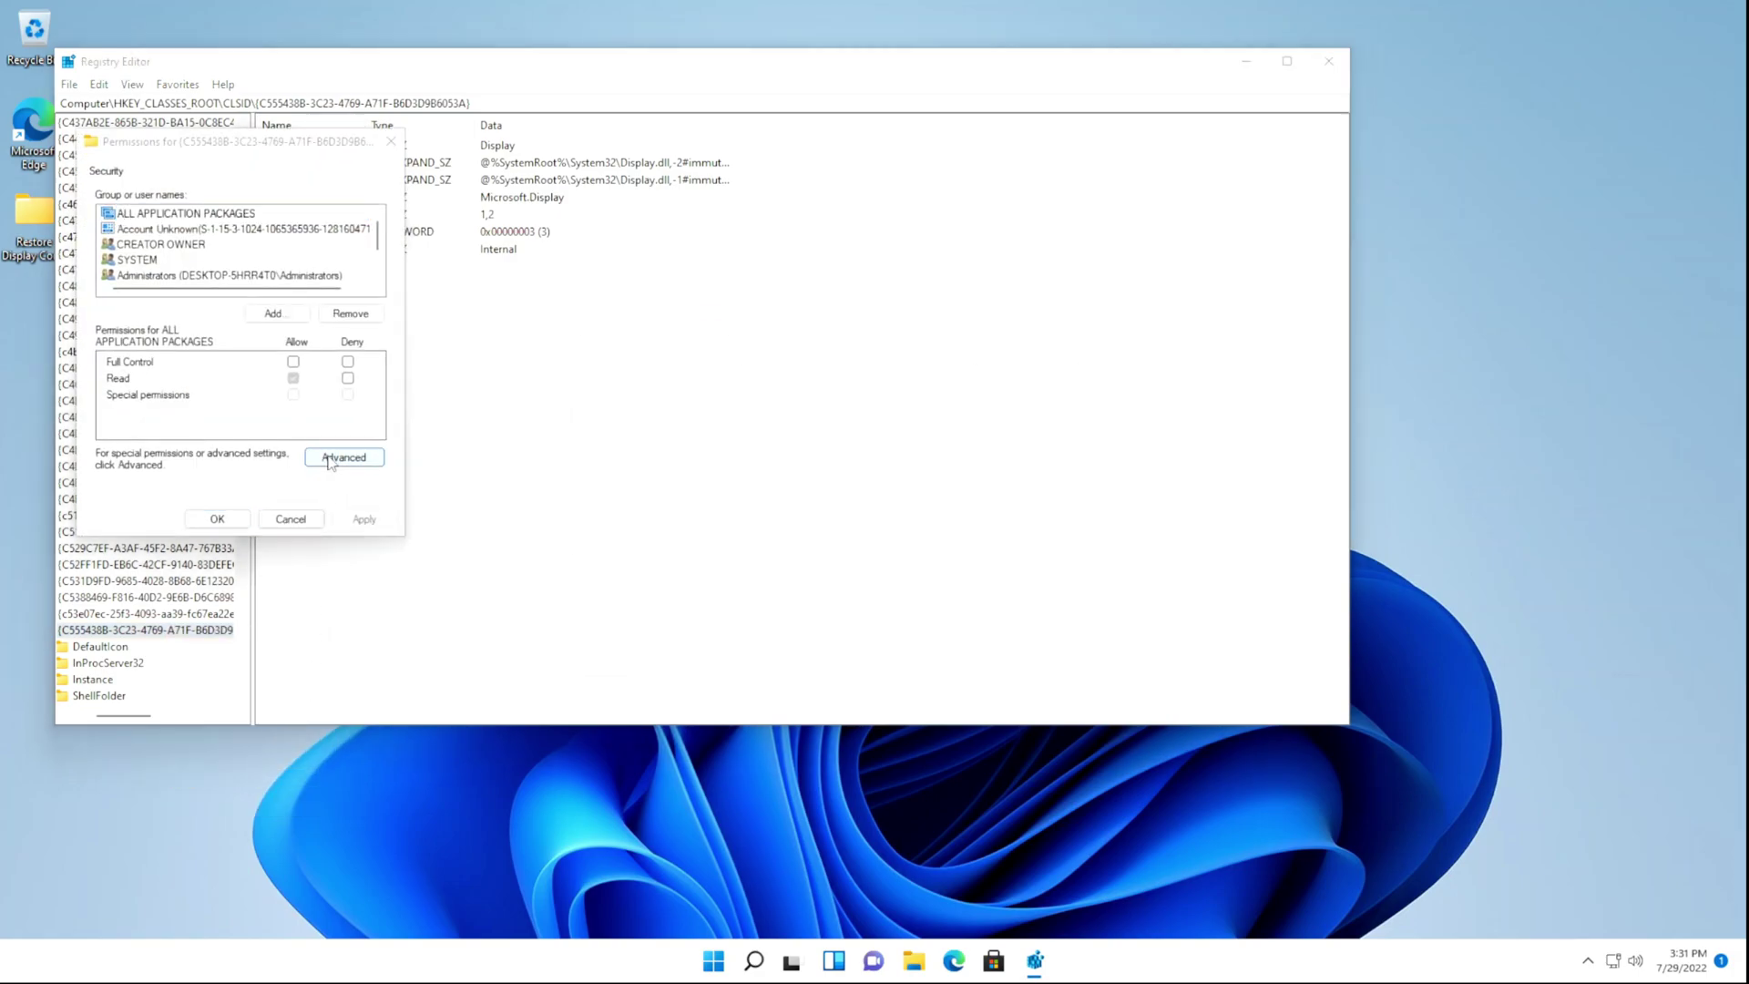
{"action": "left_click", "coordinate": [689, 303]}
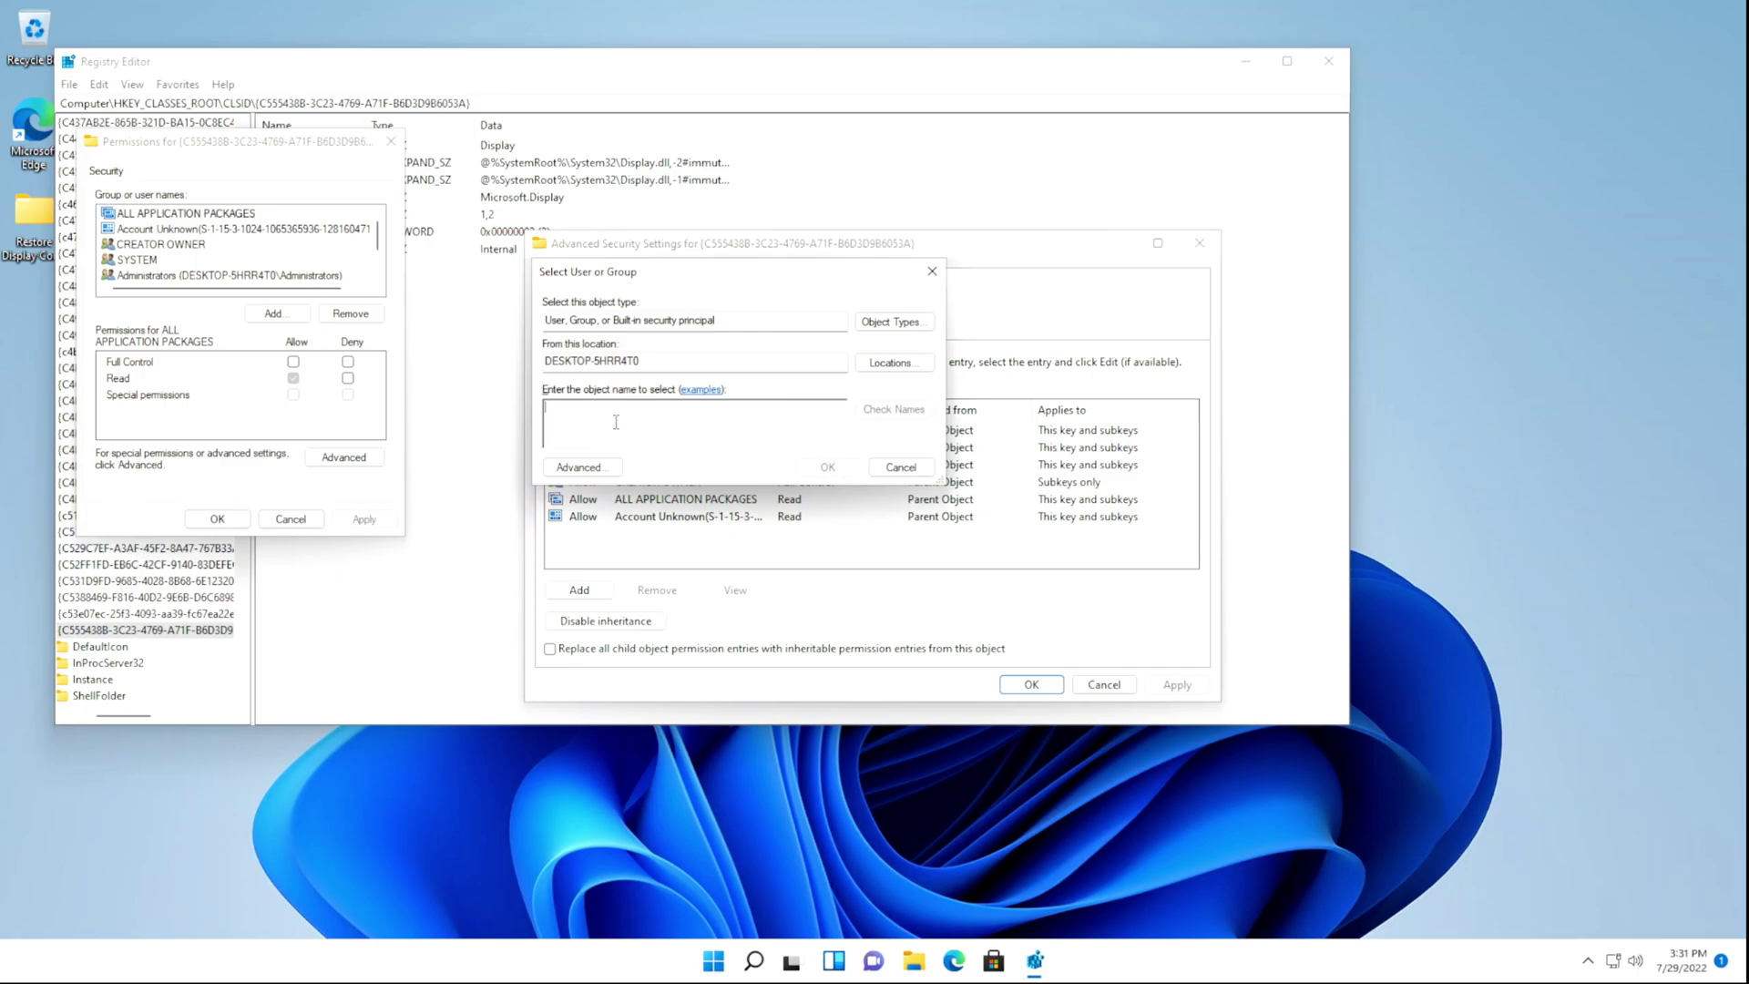
{"action": "left_click", "coordinate": [714, 962]}
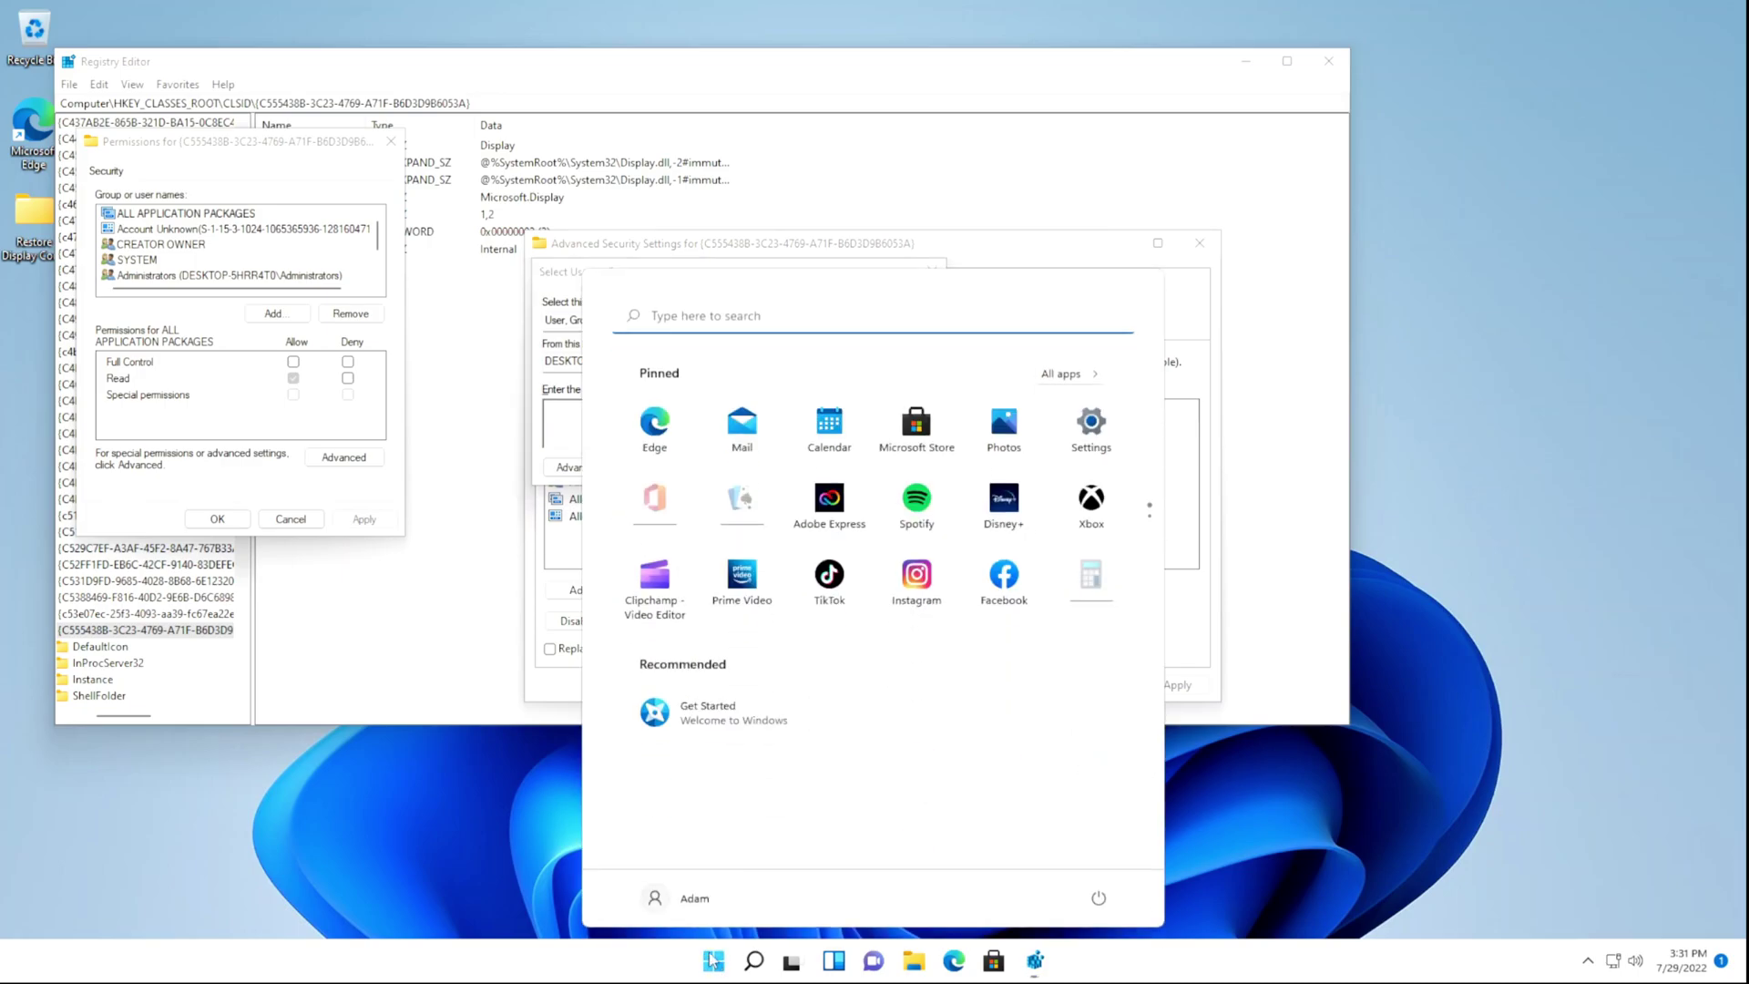
{"action": "left_click", "coordinate": [539, 859]}
{"action": "left_click", "coordinate": [586, 414]}
{"action": "type", "text": "Adam"}
{"action": "key", "text": "Return"}
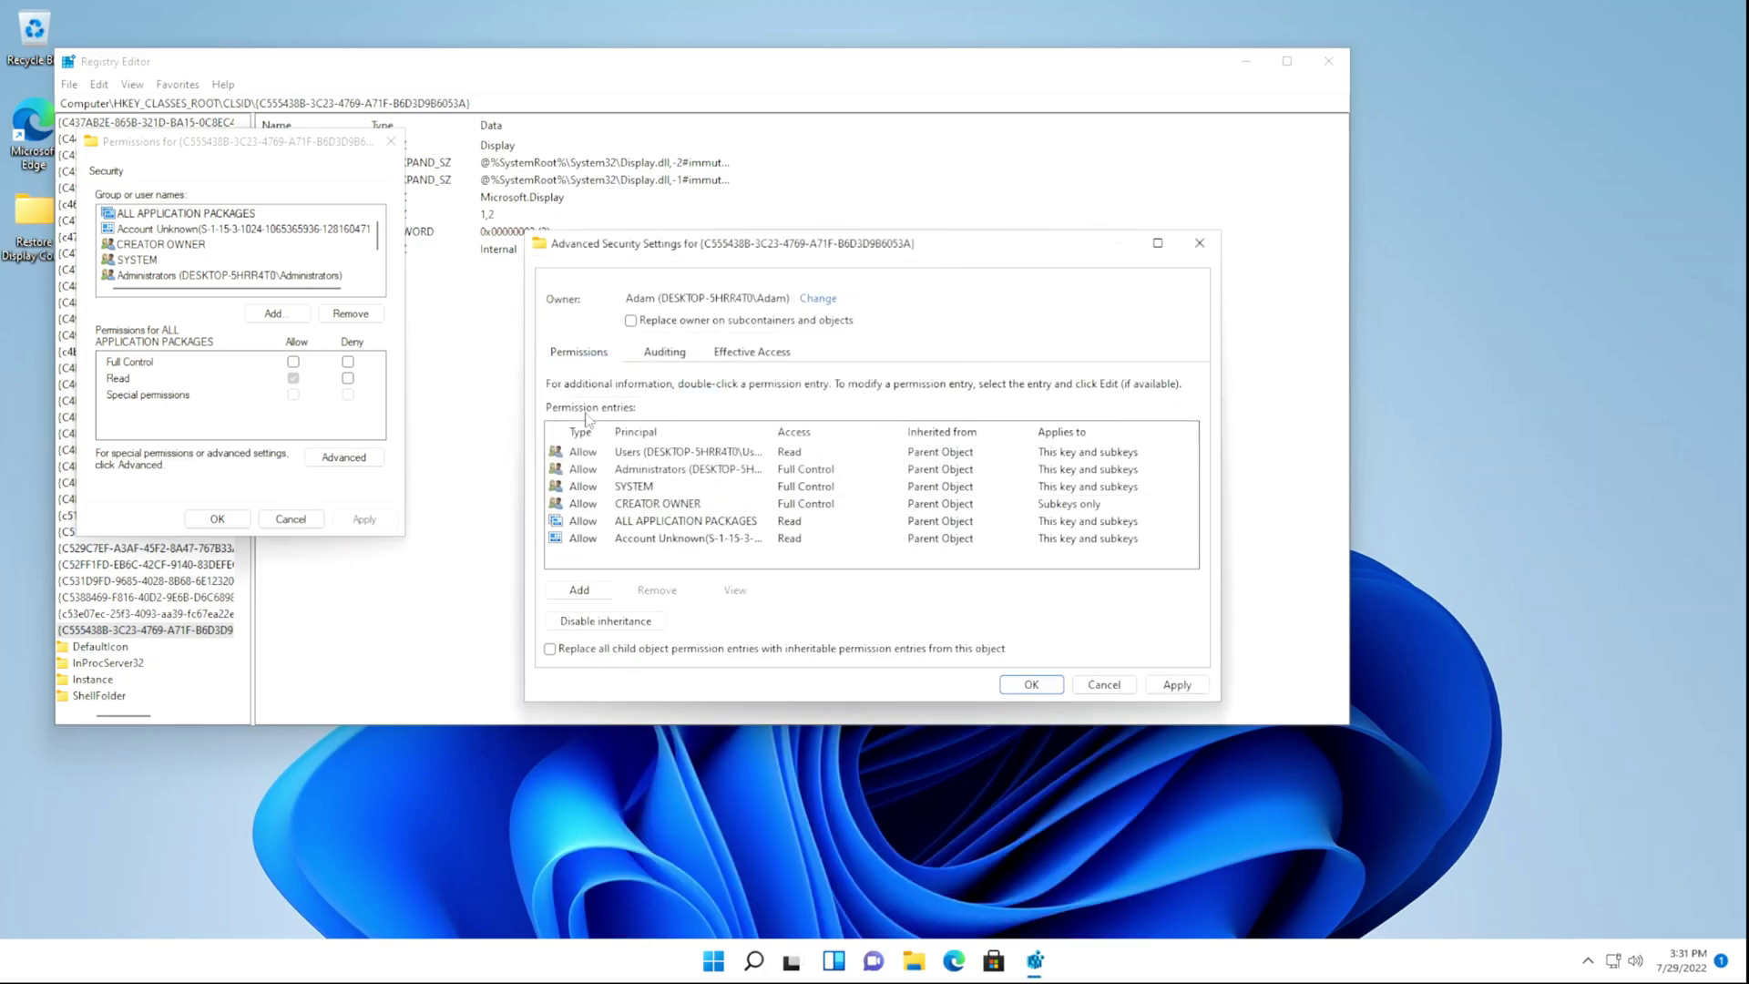
- Add a permission entry for the key that allows the signed-in account Full Control over this key and subkeys
{"action": "left_click", "coordinate": [577, 591]}
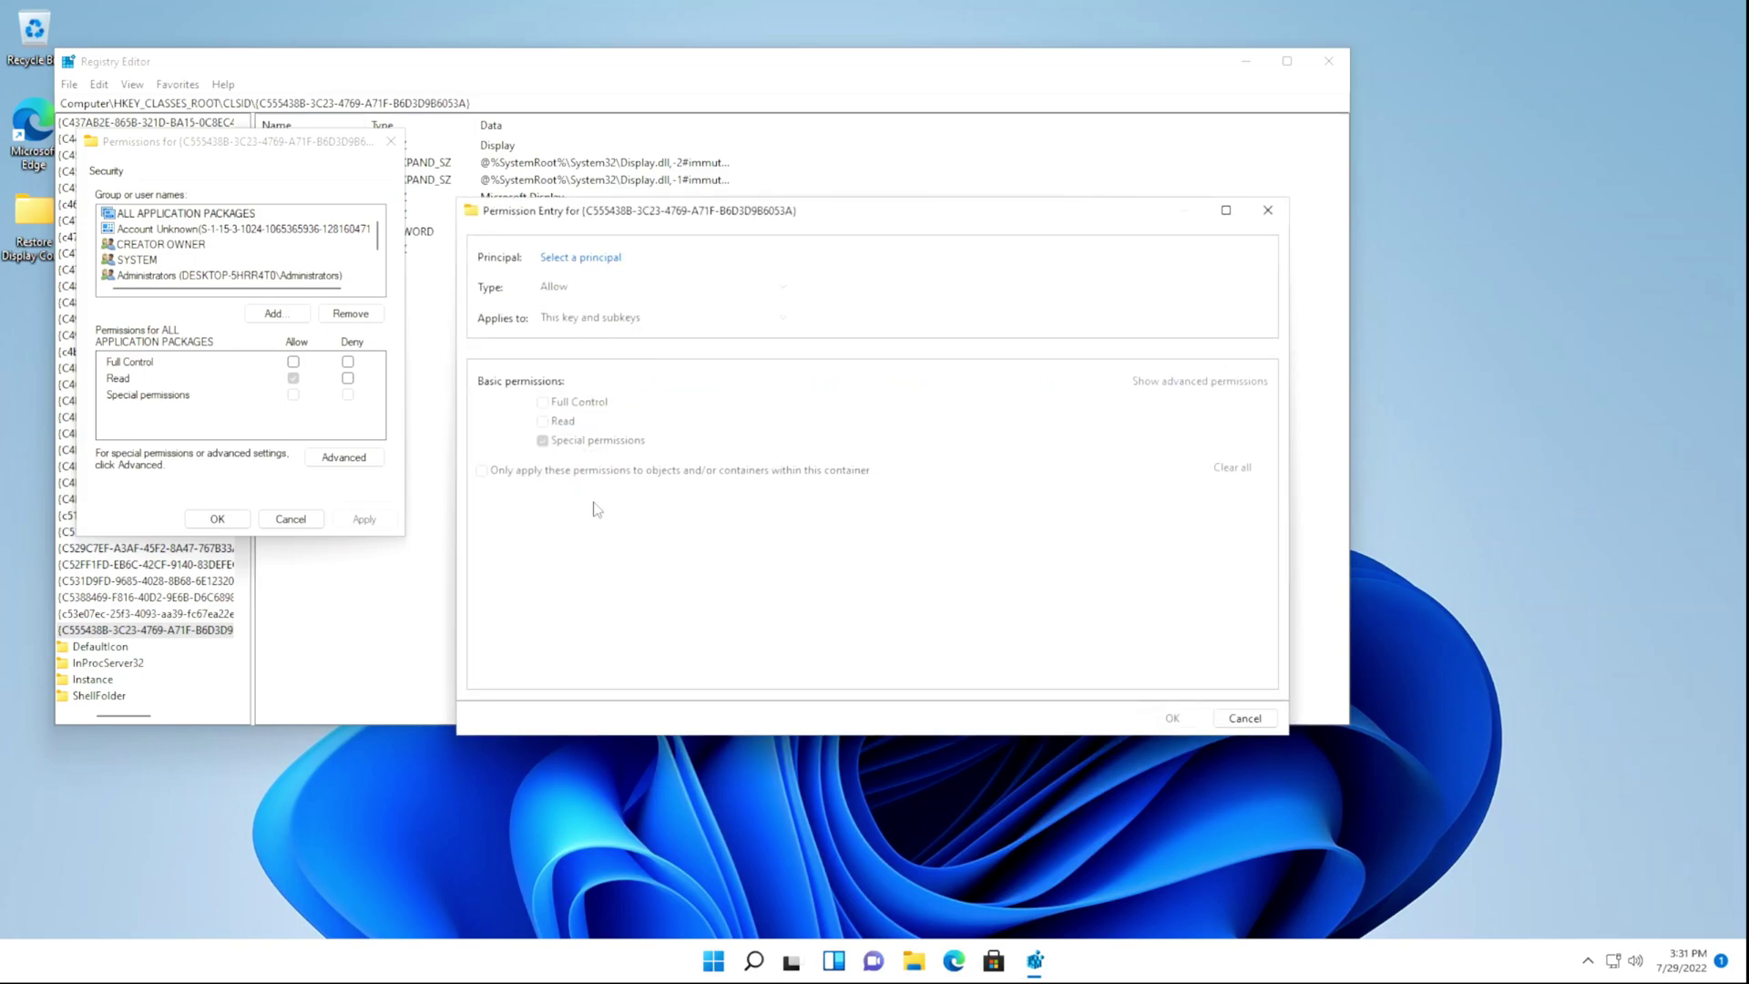
{"action": "left_click", "coordinate": [592, 257]}
{"action": "type", "text": "Adam"}
{"action": "key", "text": "Return"}
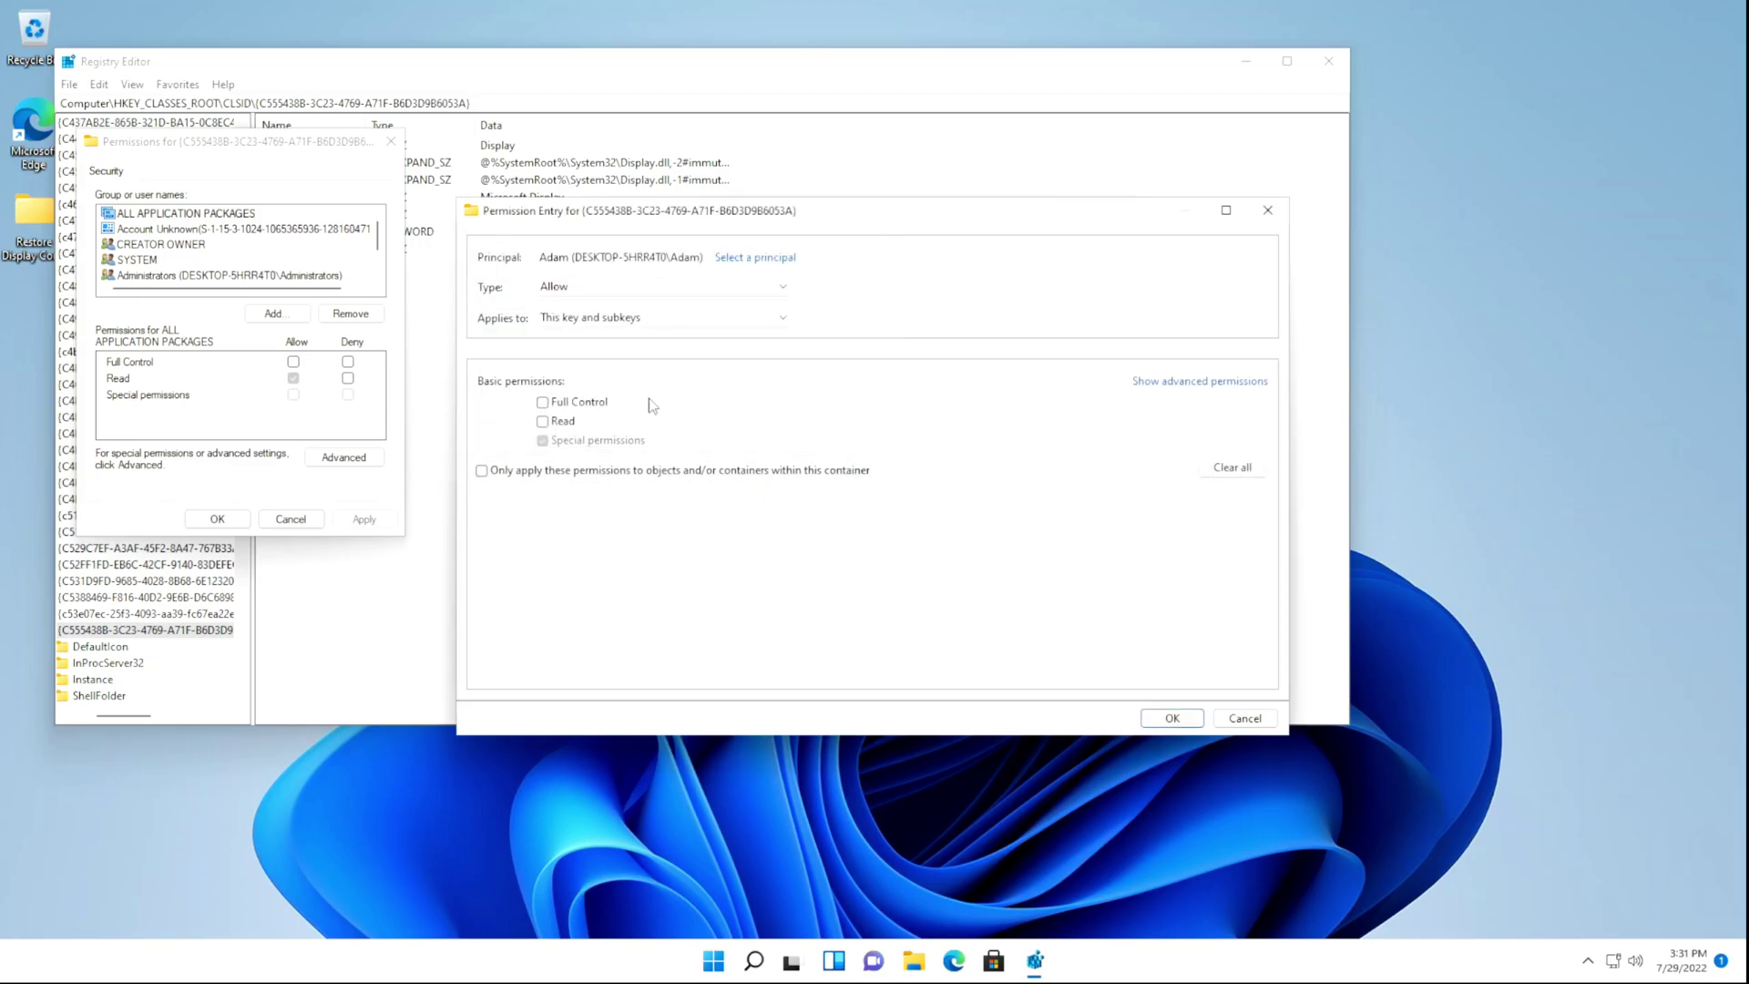
{"action": "left_click", "coordinate": [542, 420]}
{"action": "left_click", "coordinate": [543, 404]}
{"action": "left_click", "coordinate": [1172, 718]}
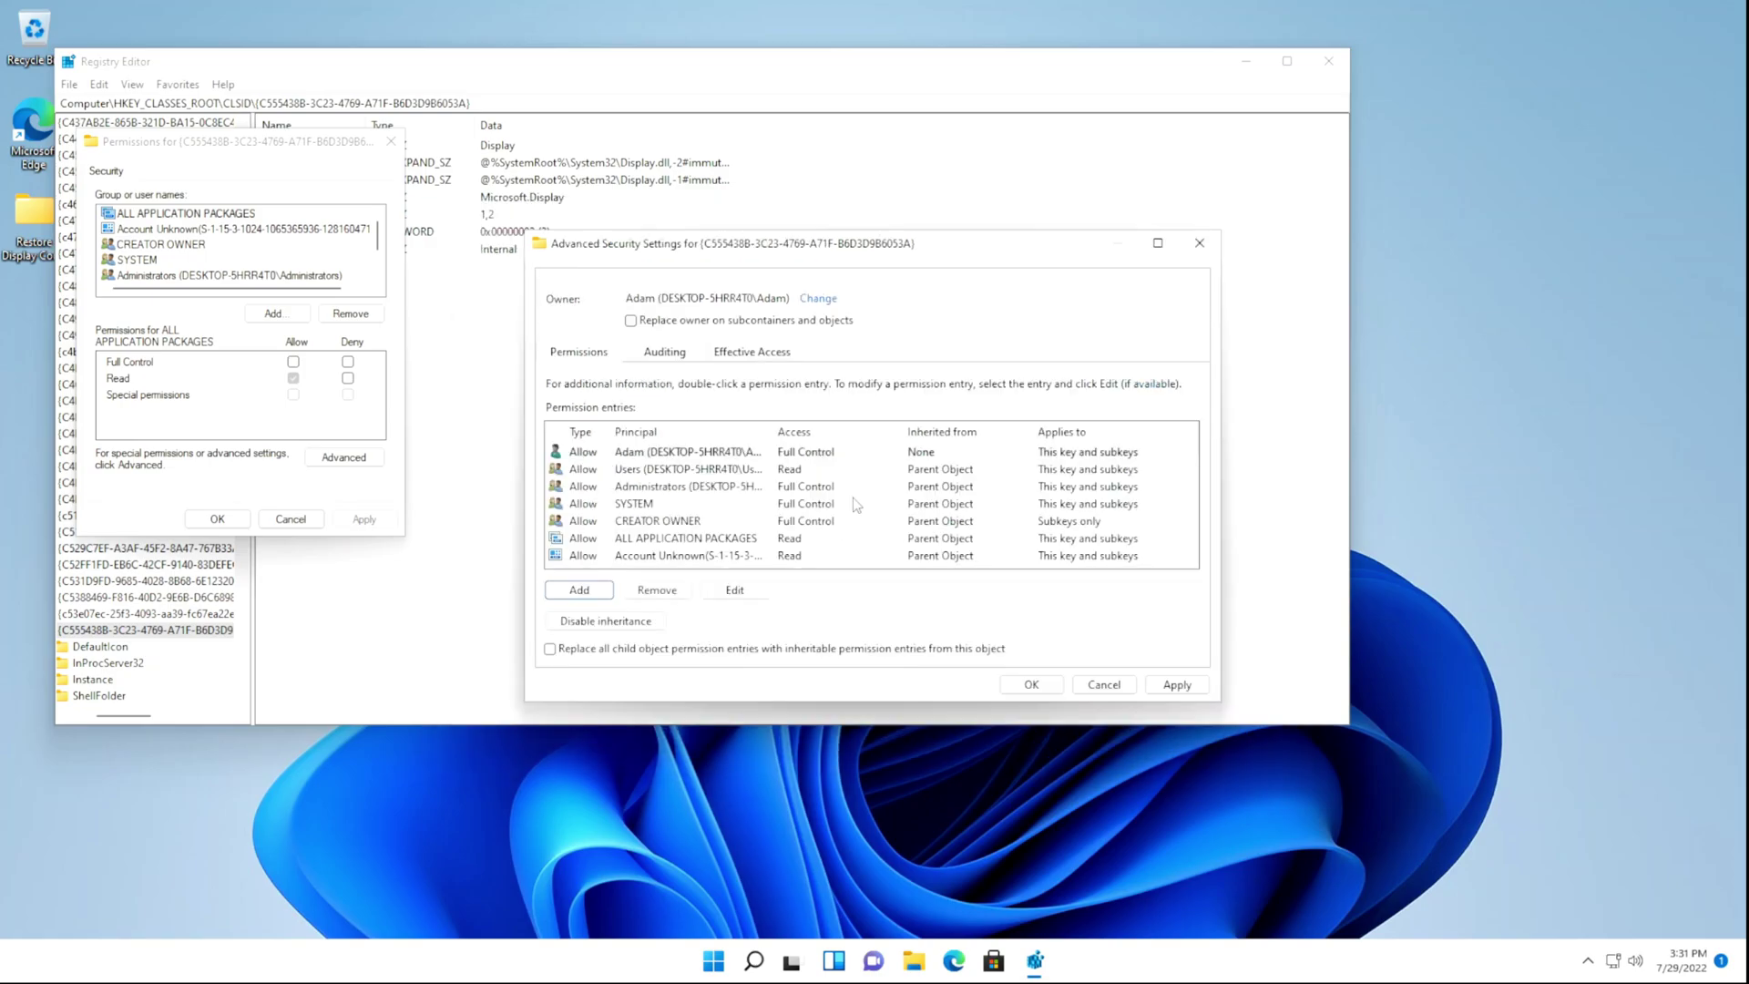
- Replace the owner on subcontainers and all child object permission entries with inheritable ones, applying and confirming the change
{"action": "left_click", "coordinate": [551, 650]}
{"action": "left_click", "coordinate": [630, 320]}
{"action": "left_click", "coordinate": [1177, 683]}
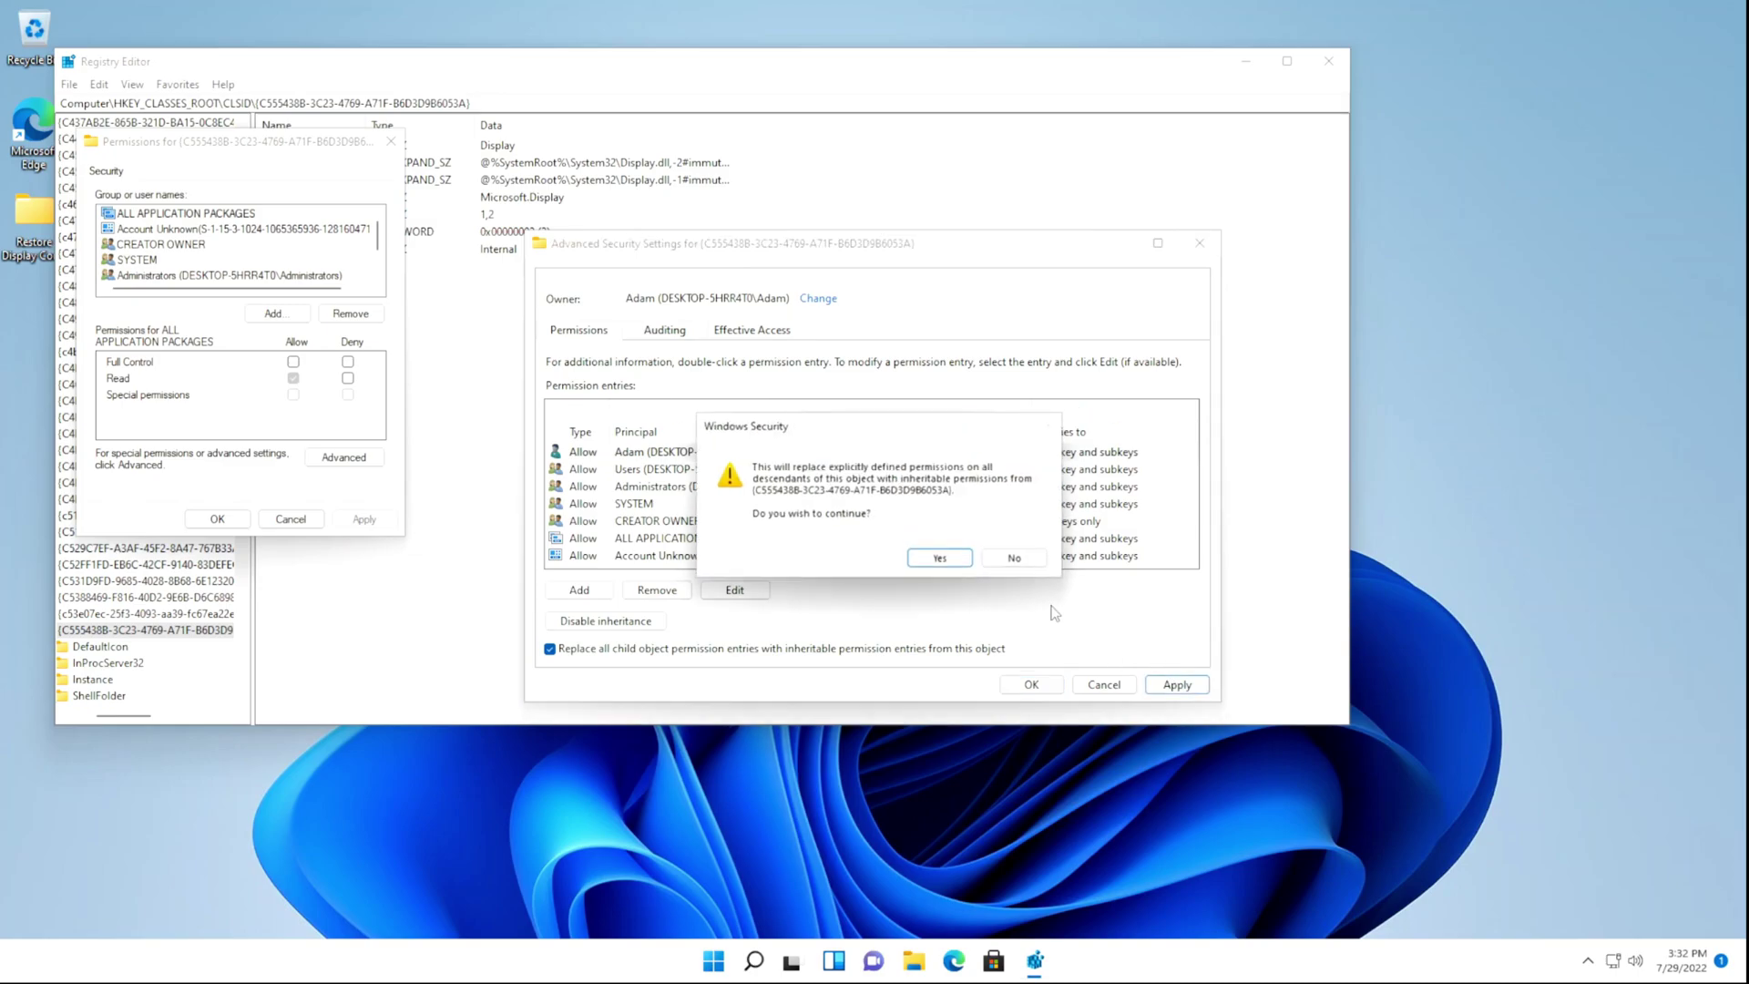
{"action": "left_click", "coordinate": [940, 559]}
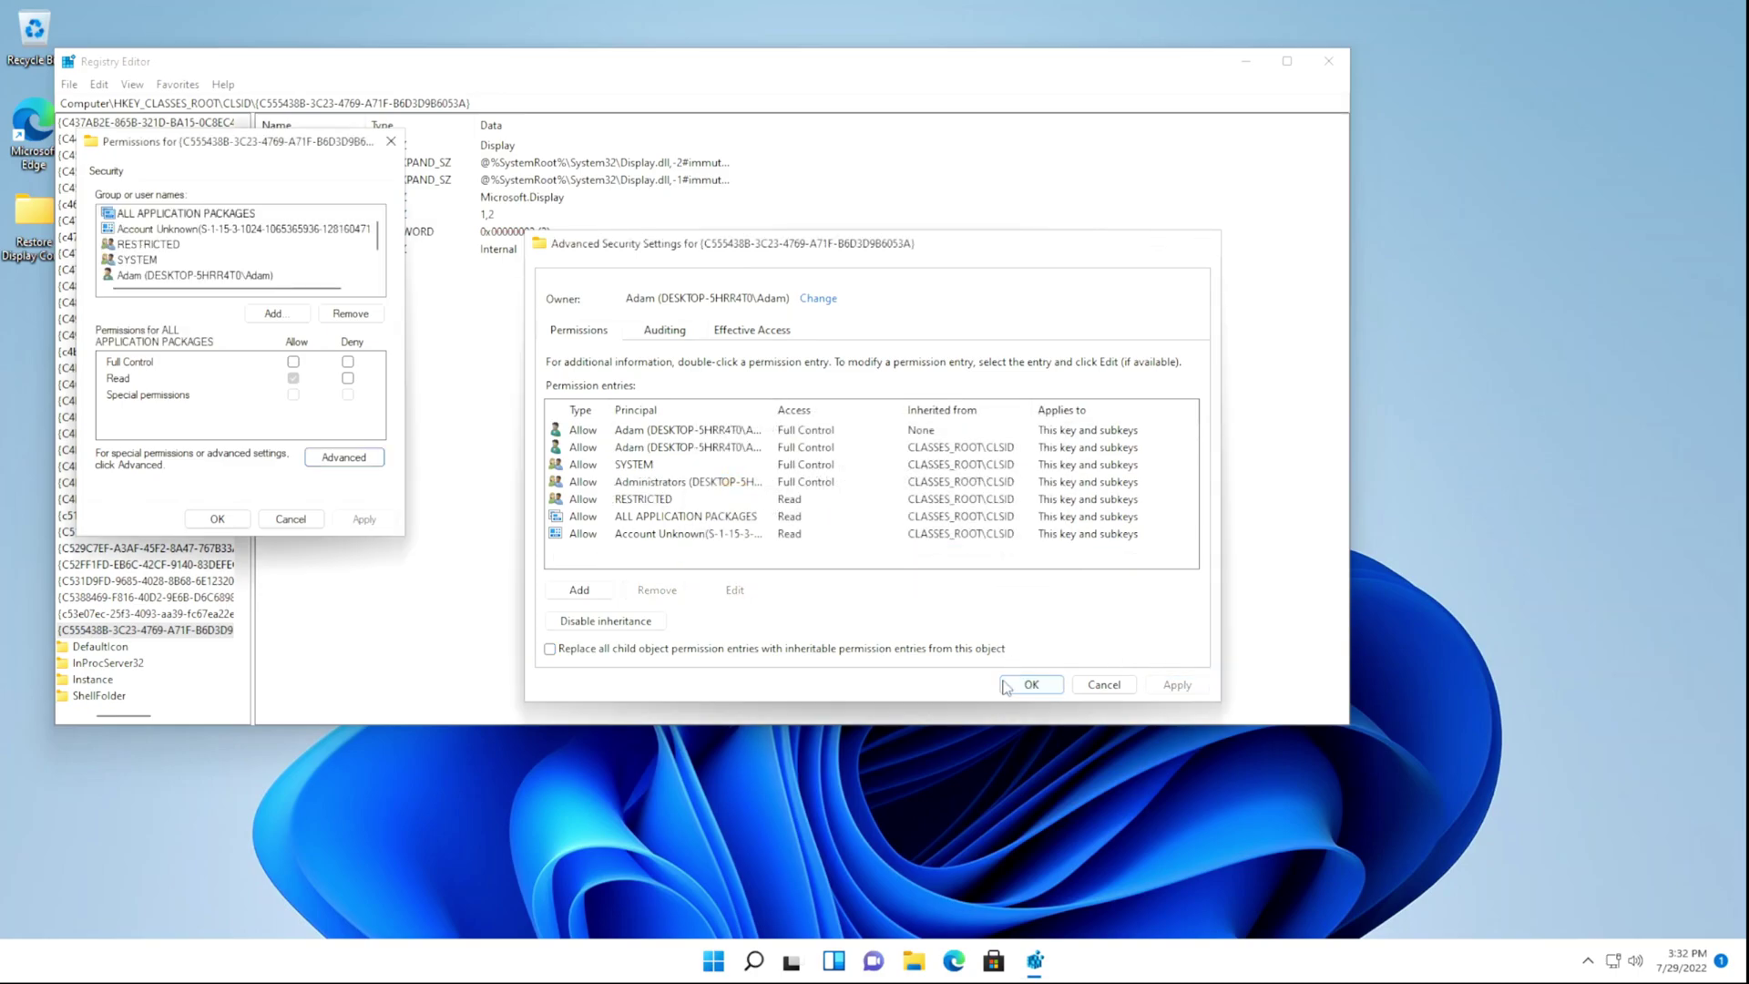
- Accept the key's permission settings and open its Instance\InitPropertyBag subkey
{"action": "left_click", "coordinate": [1030, 684]}
{"action": "left_click", "coordinate": [217, 519]}
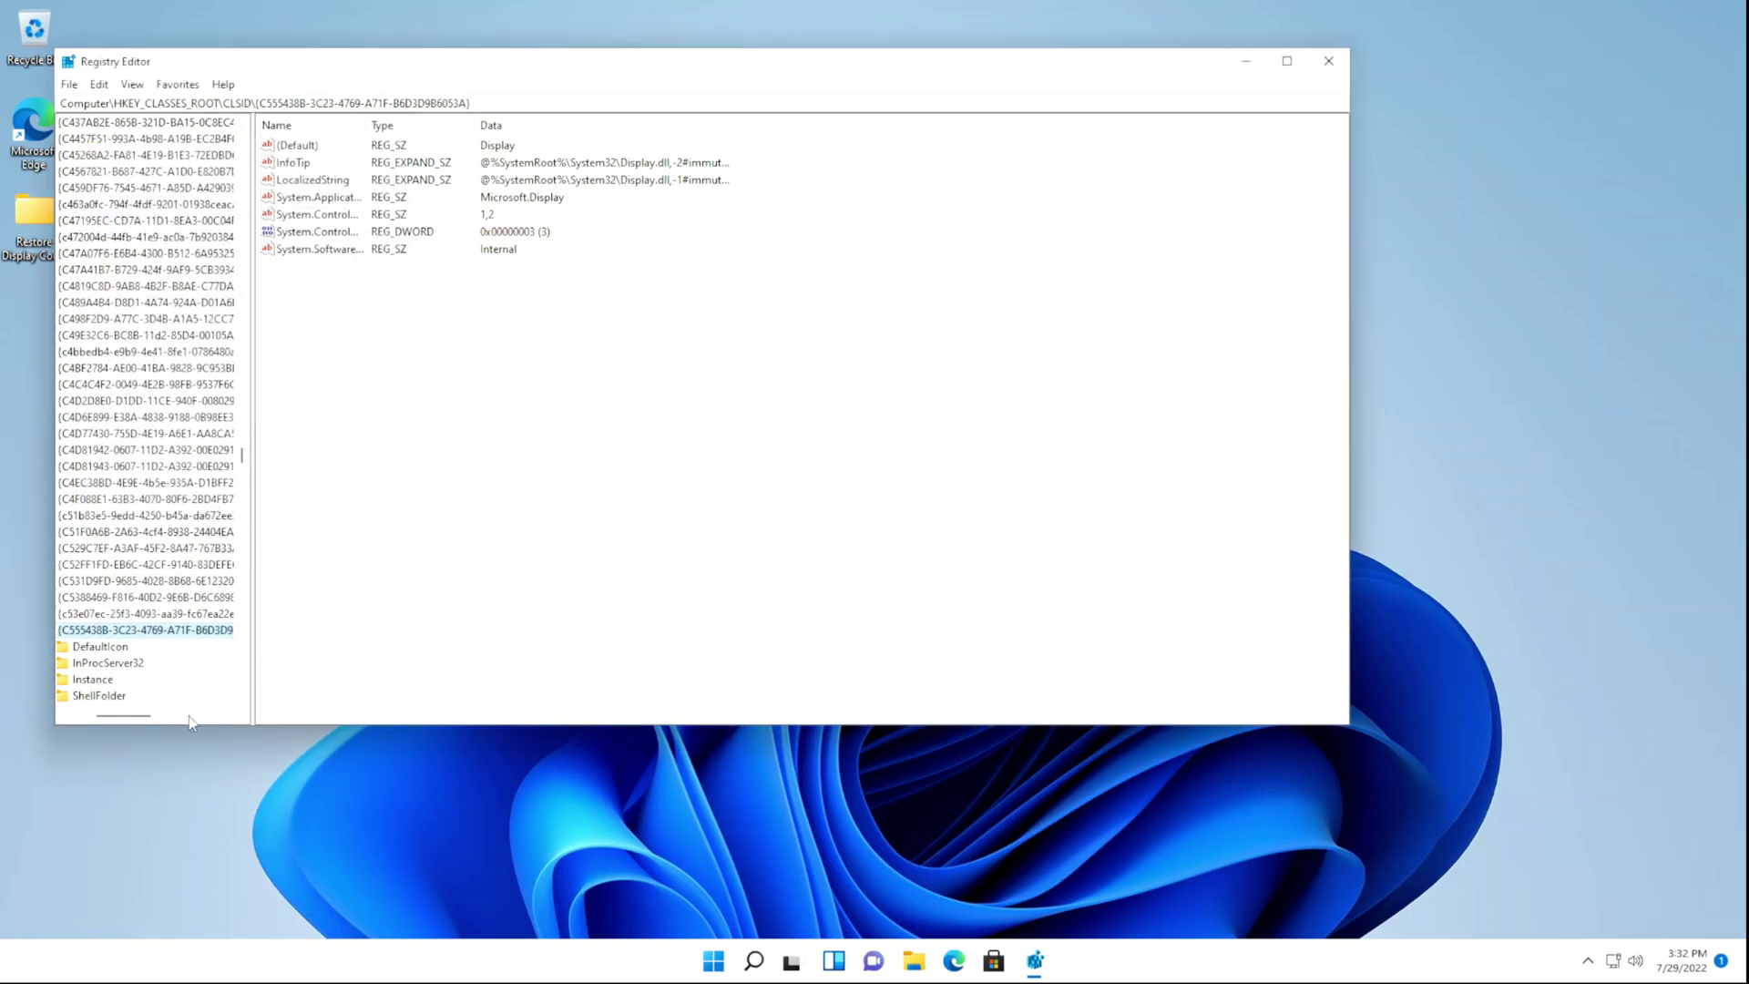
{"action": "left_click_drag", "start_coordinate": [123, 716], "coordinate": [107, 716]}
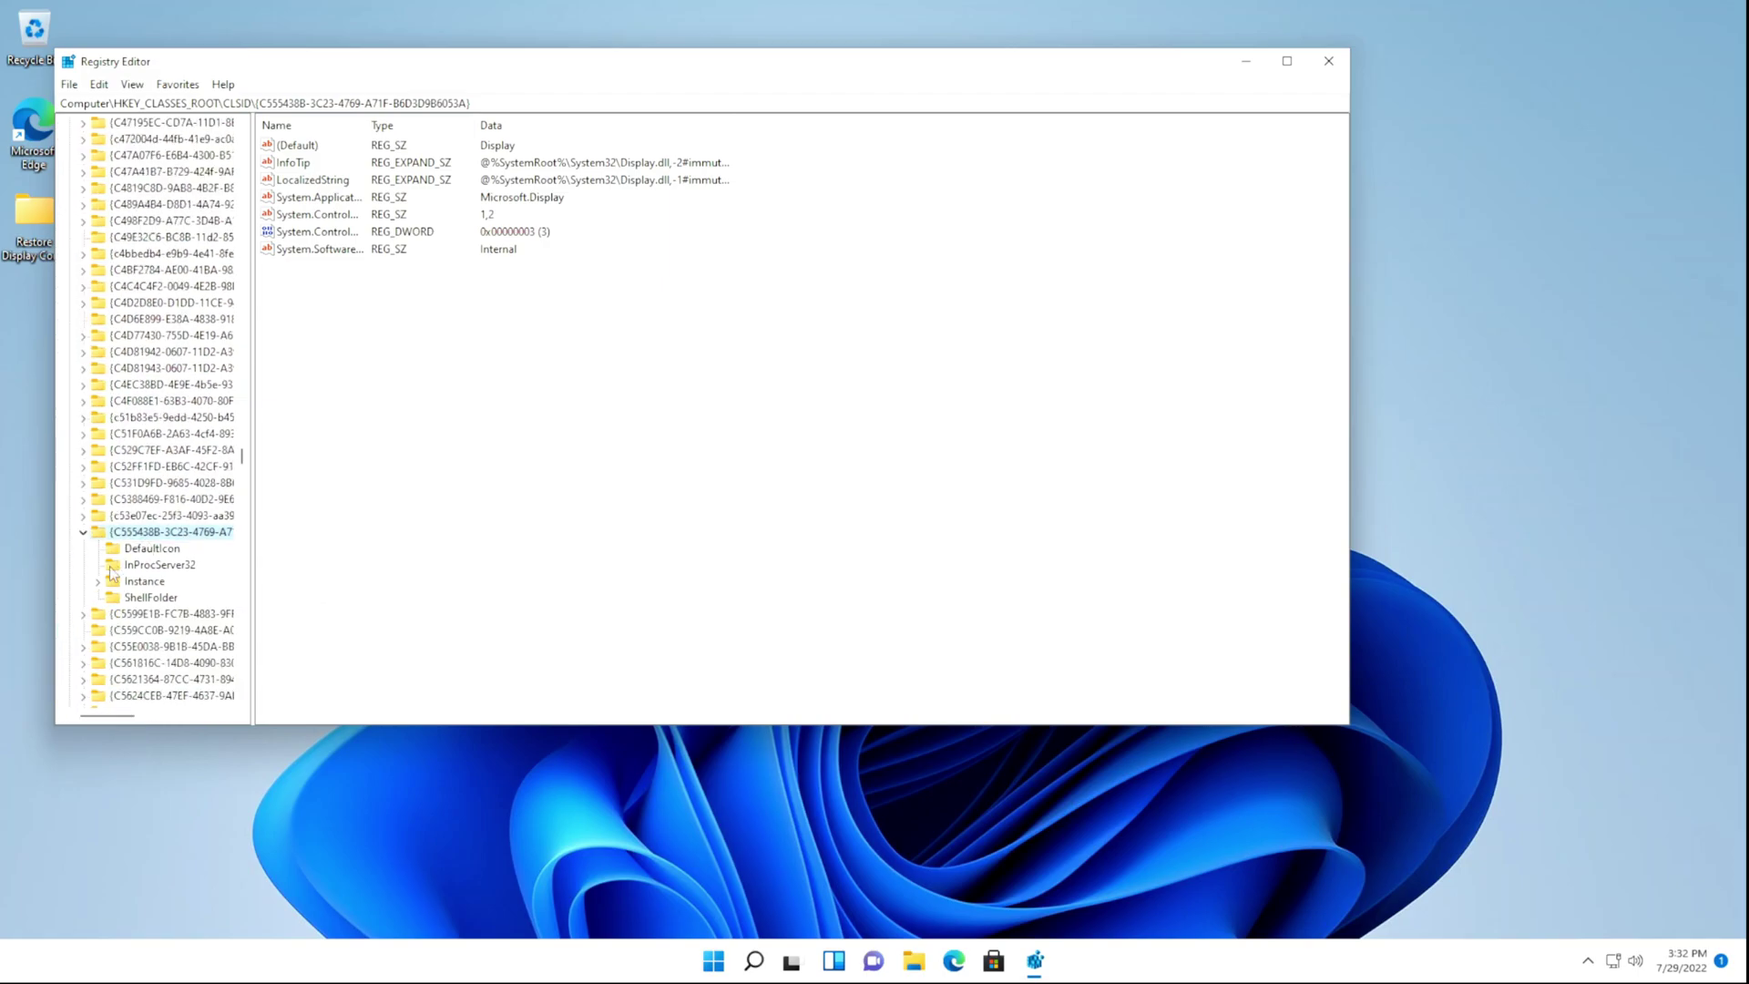
{"action": "left_click", "coordinate": [98, 581]}
{"action": "left_click", "coordinate": [173, 598]}
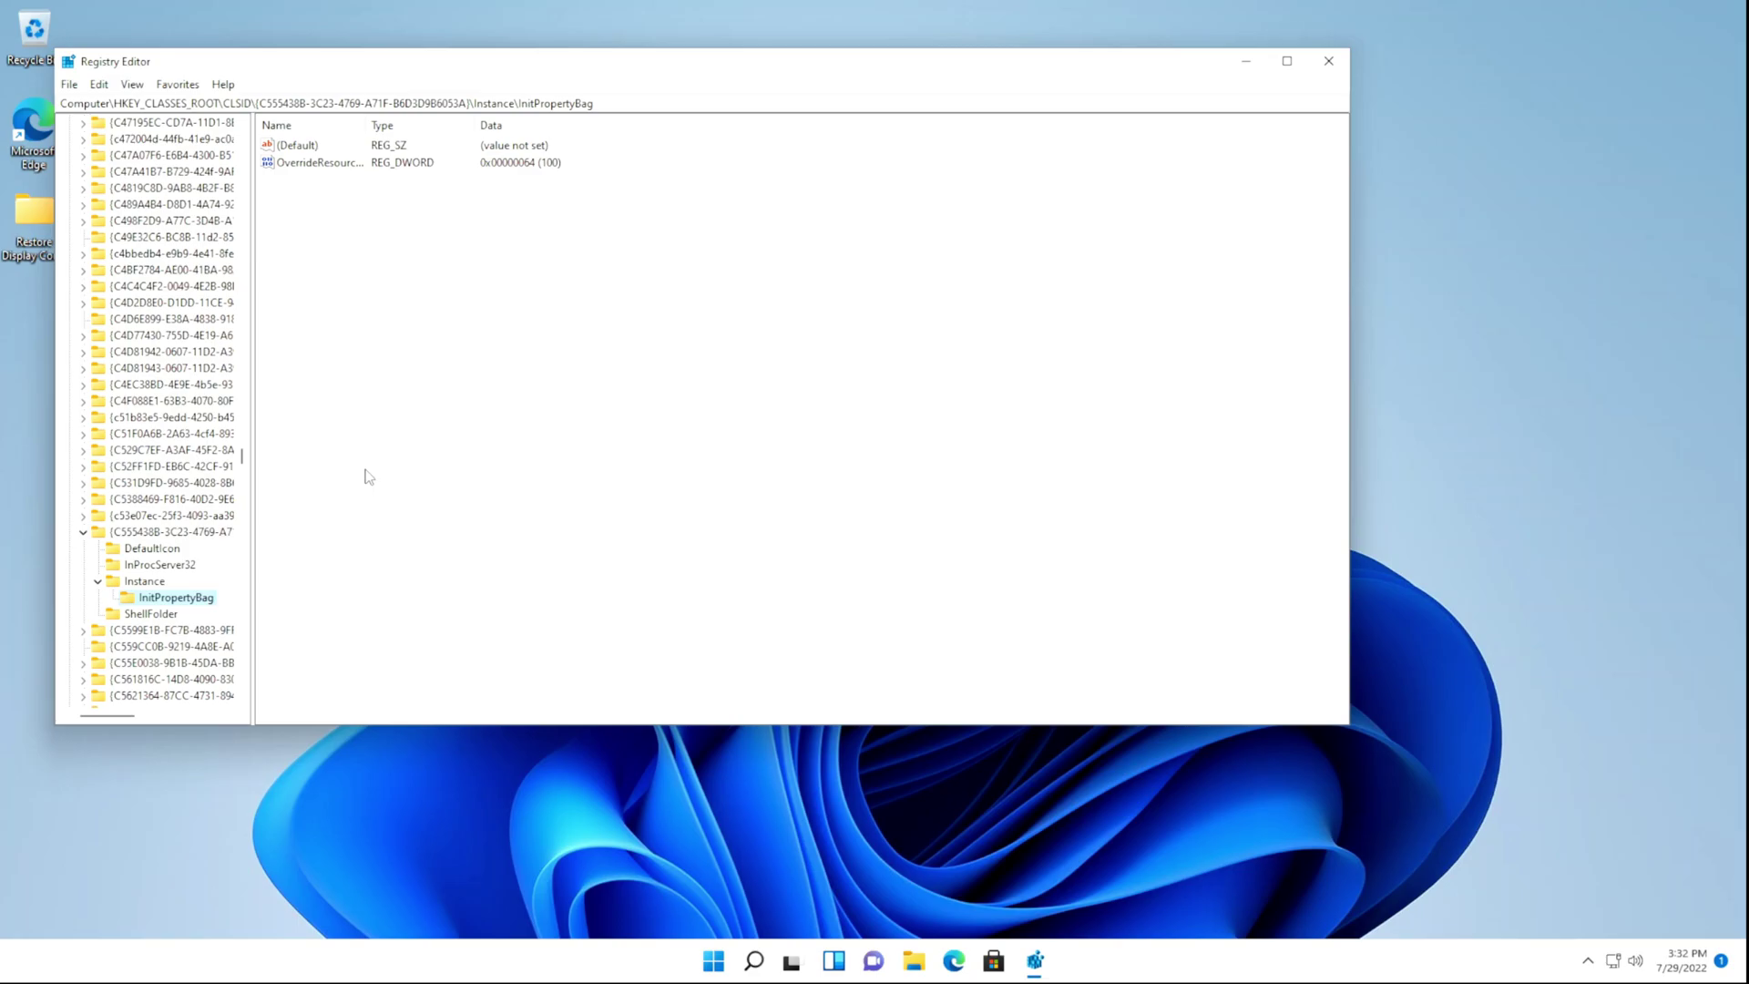
- Create an expandable string value named ResourceDLL in the InitPropertyBag key
{"action": "right_click", "coordinate": [390, 275]}
{"action": "mouse_move", "coordinate": [432, 286]}
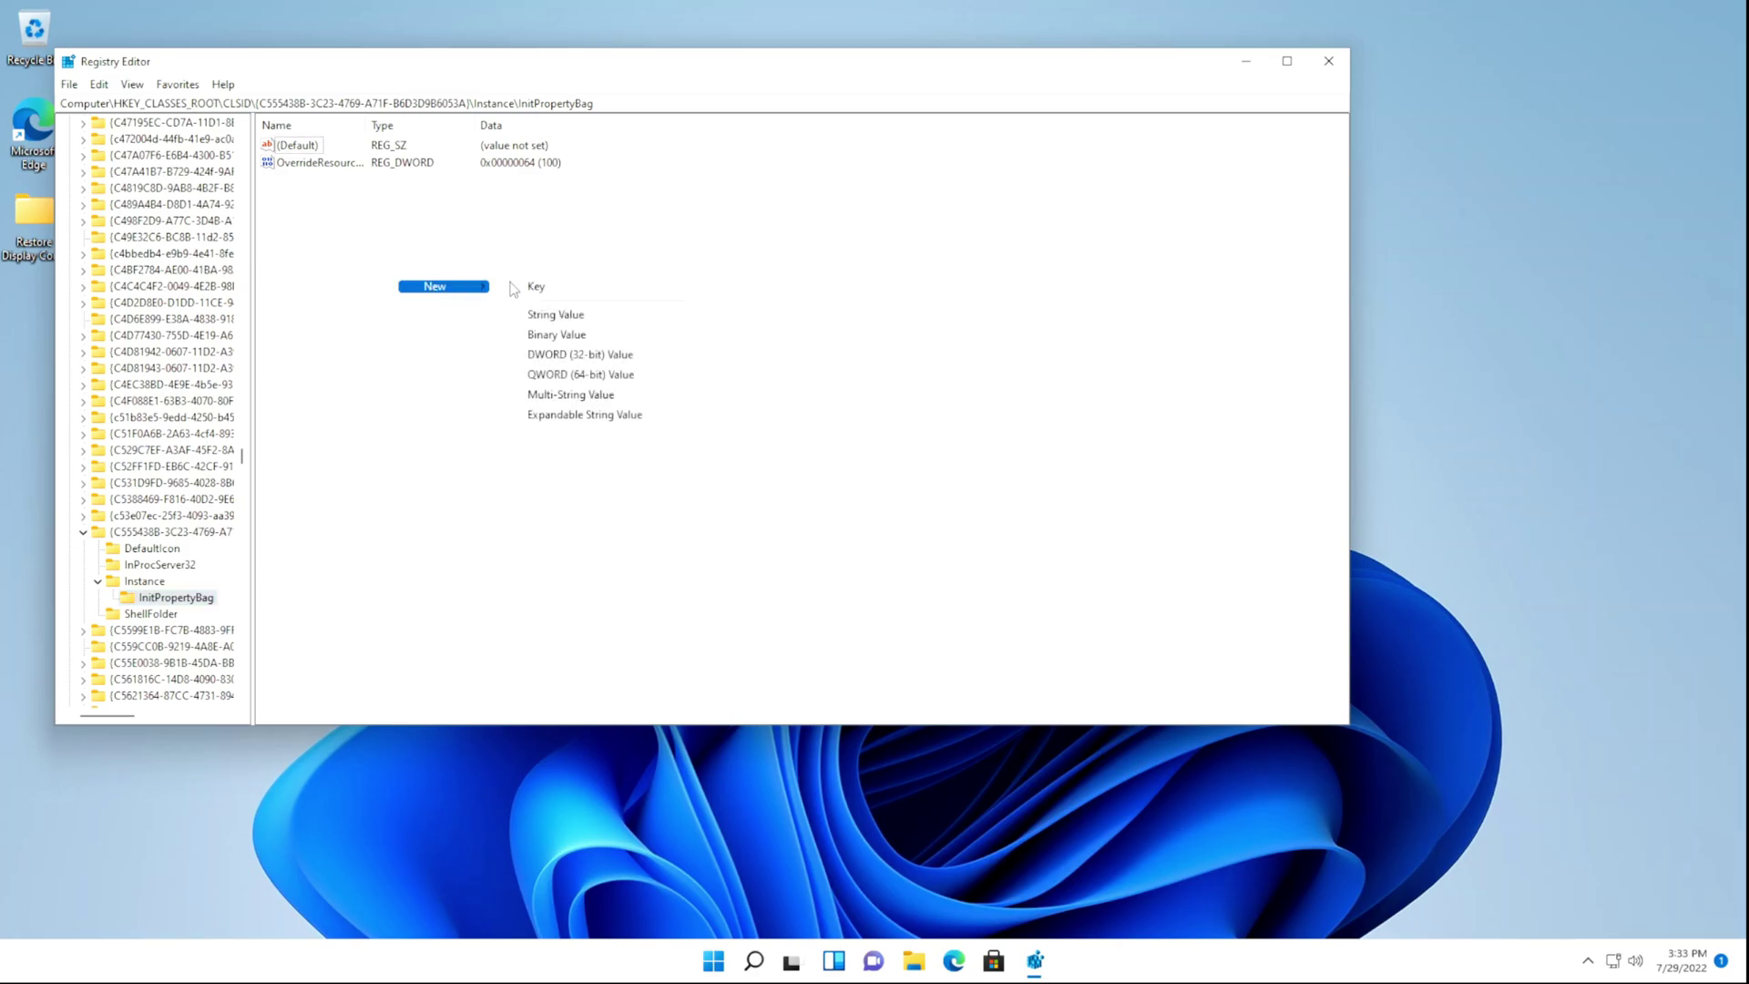
{"action": "left_click", "coordinate": [571, 417]}
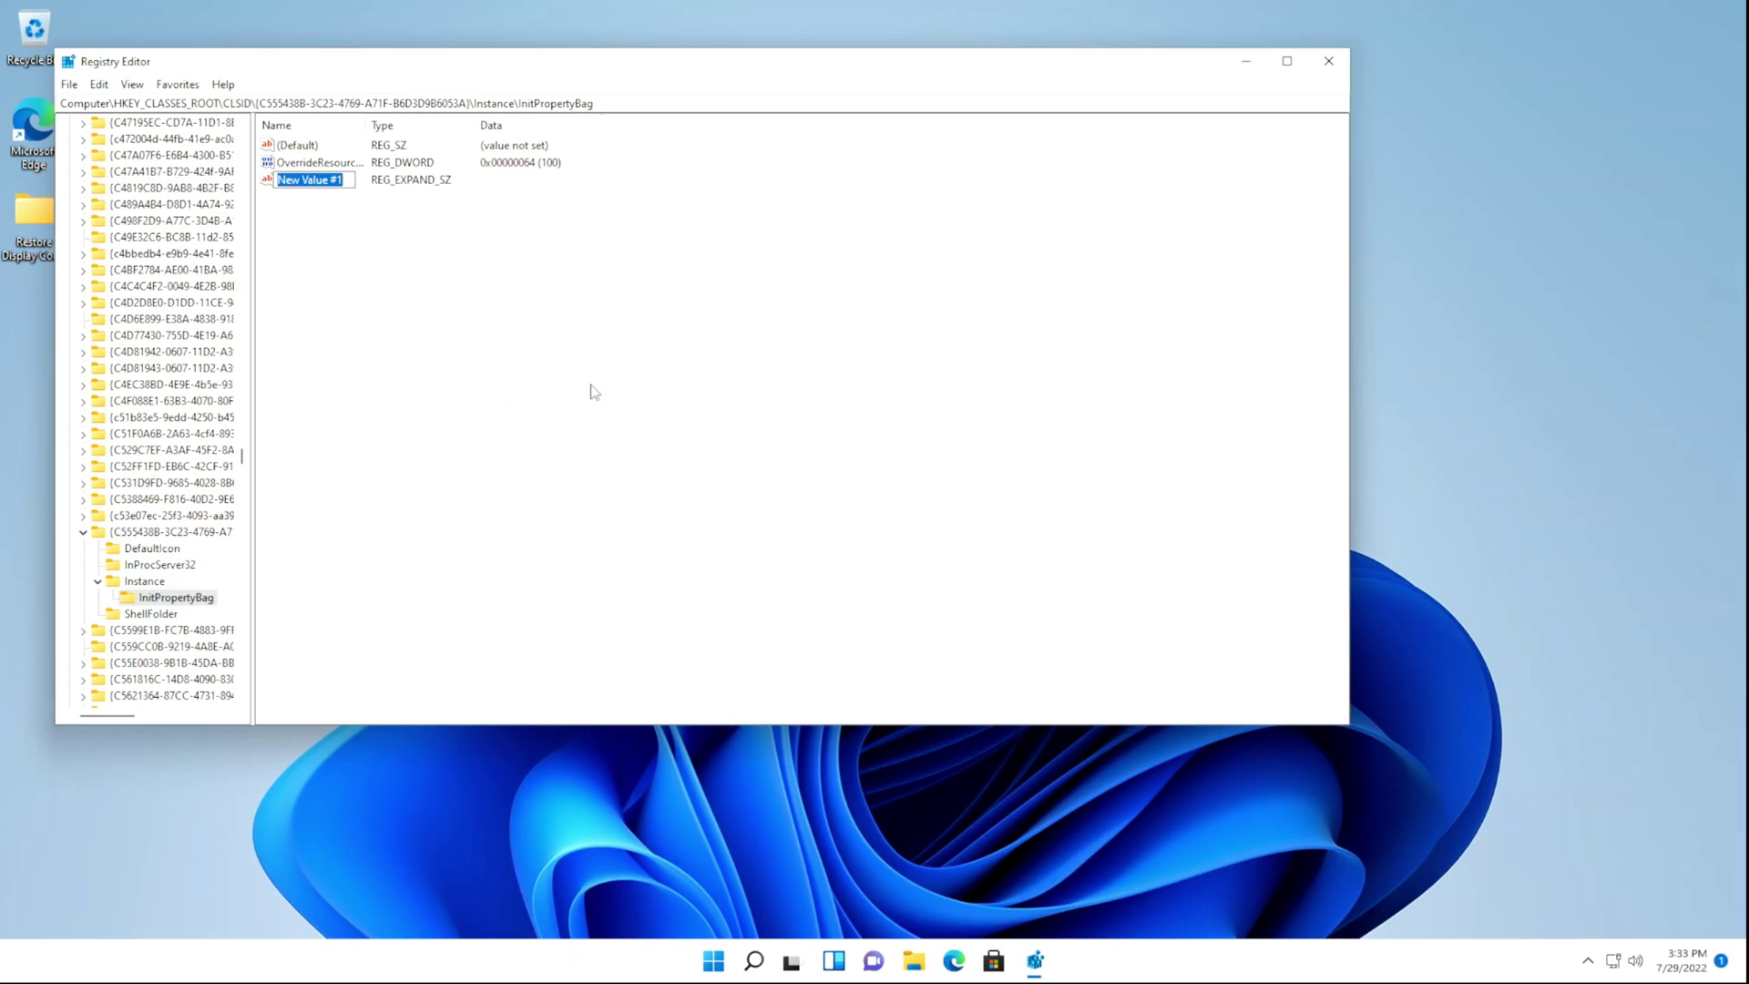
{"action": "type", "text": "ResourceDL"}
{"action": "key", "text": "Return"}
- Inspect the InfoTip value of the parent CLSID key, selecting the path %SystemRoot%\System32\Display.dll in its data
{"action": "left_click", "coordinate": [182, 531]}
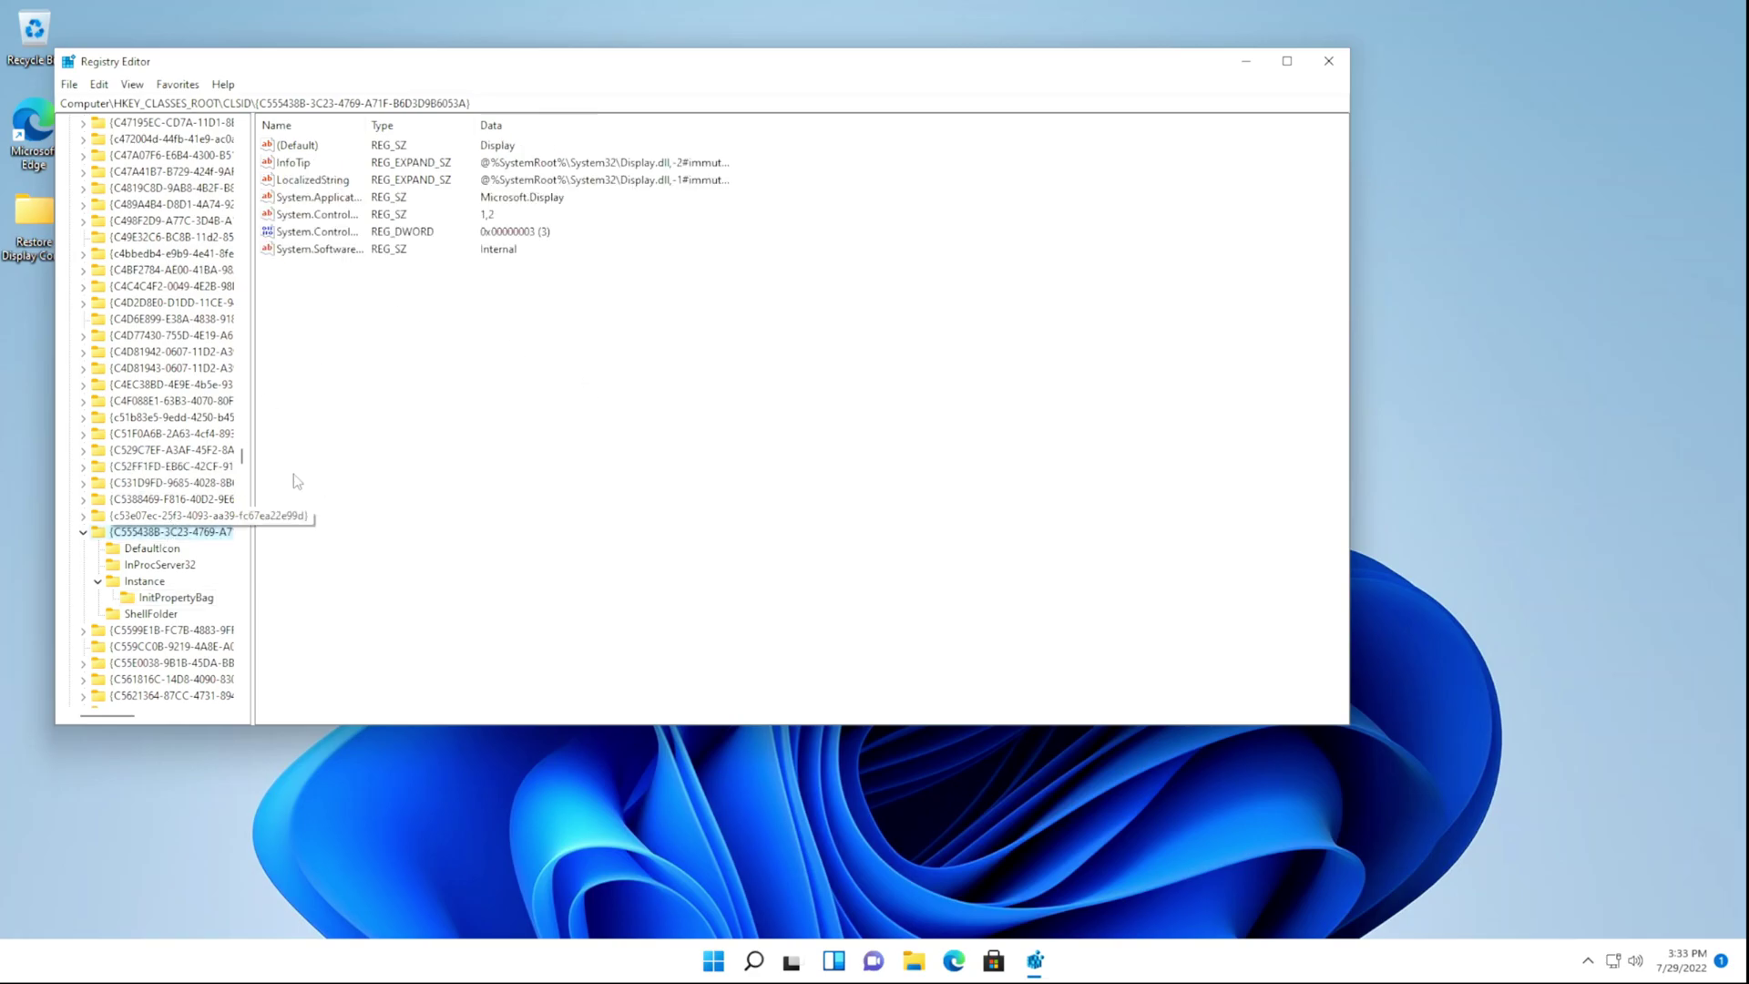
{"action": "double_click", "coordinate": [292, 165]}
{"action": "left_click", "coordinate": [130, 236]}
{"action": "left_click_drag", "start_coordinate": [128, 236], "coordinate": [281, 231]}
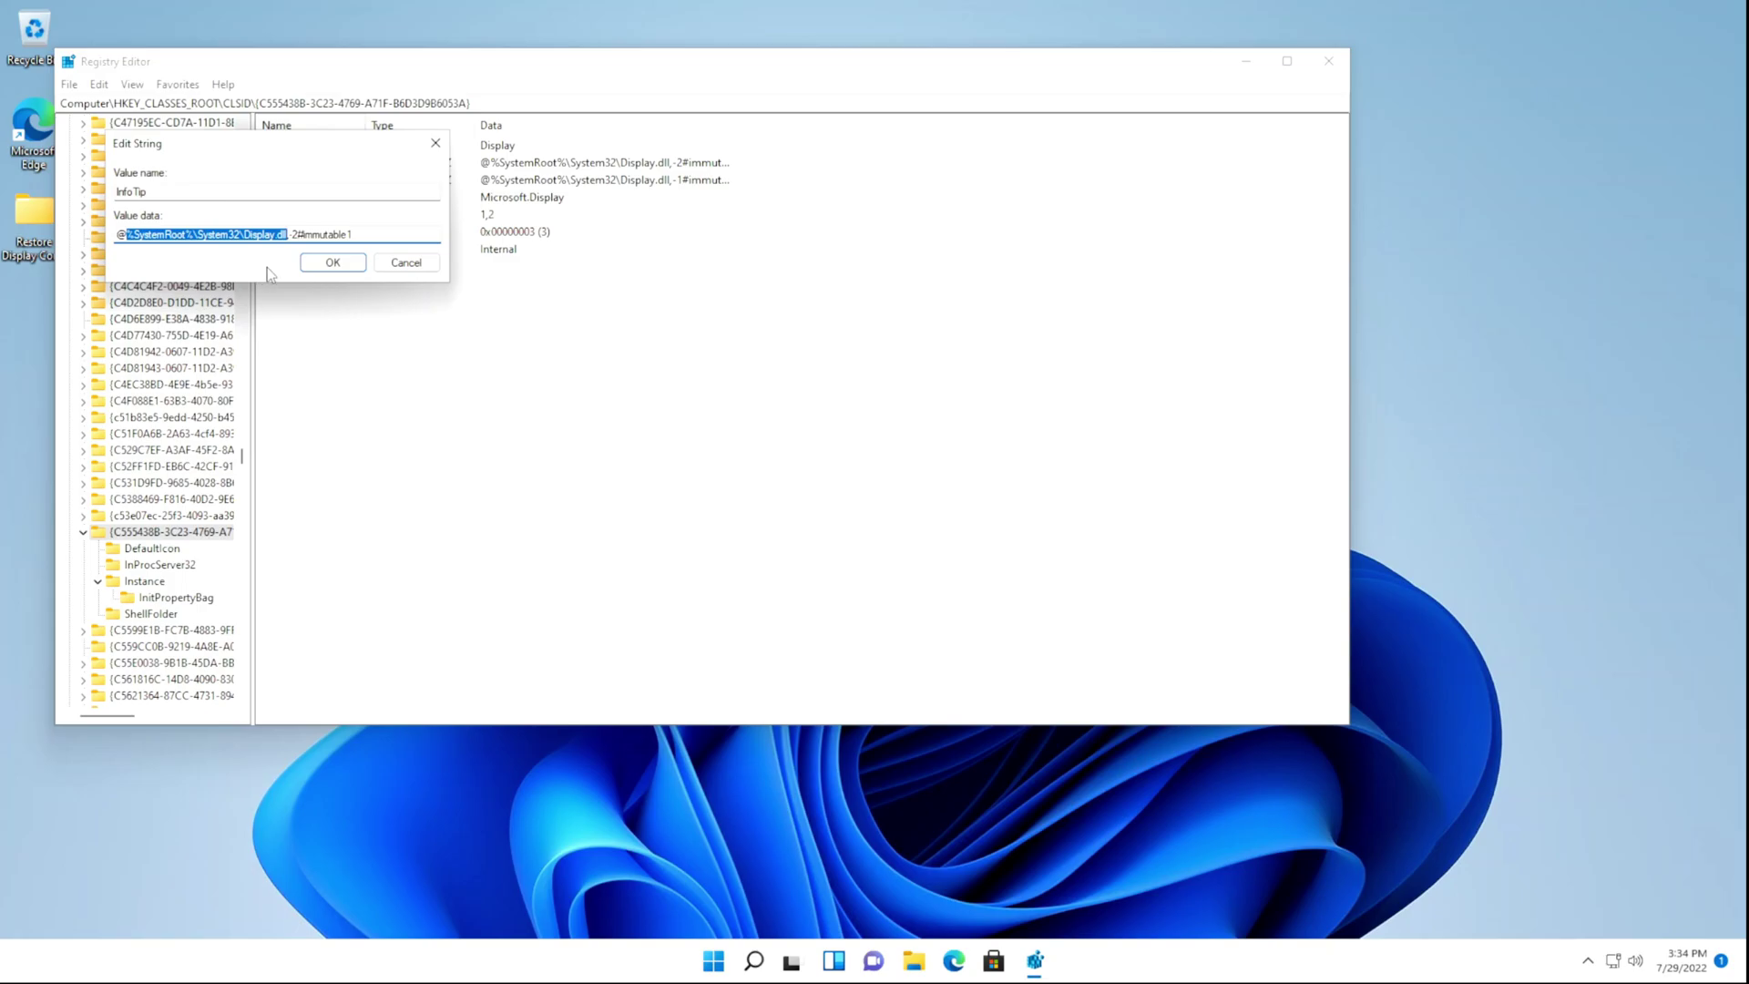
{"action": "left_click", "coordinate": [406, 262]}
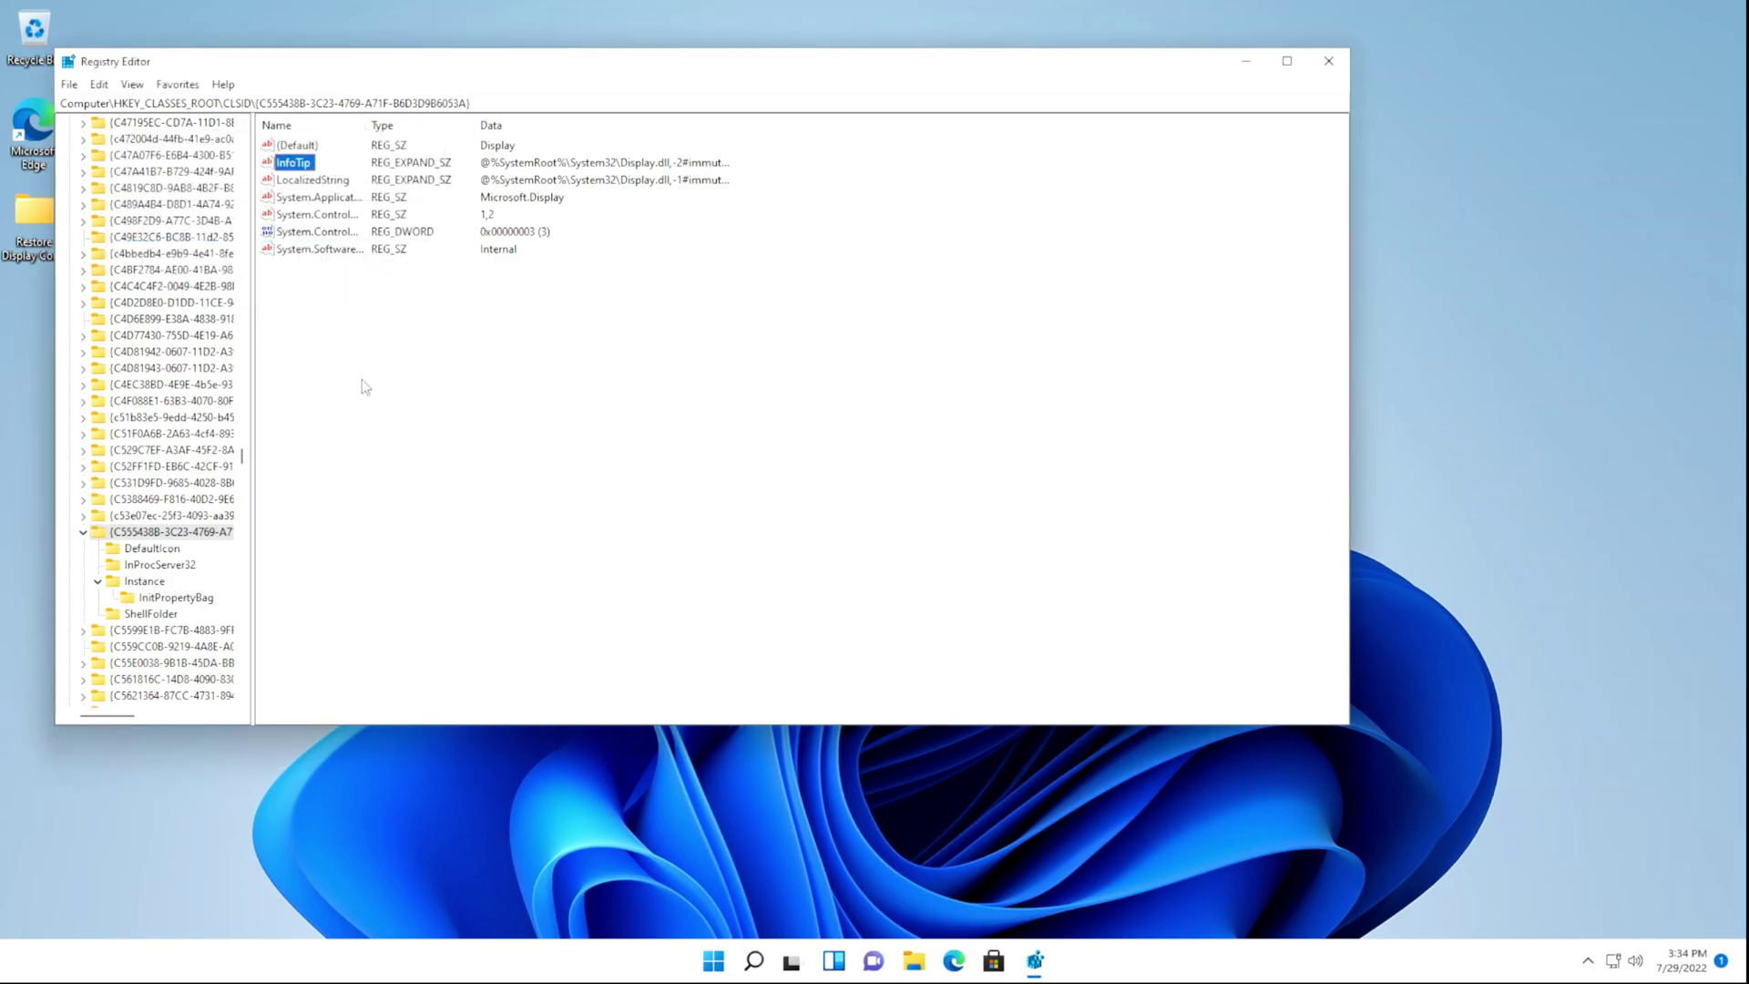
{"action": "left_click", "coordinate": [342, 297]}
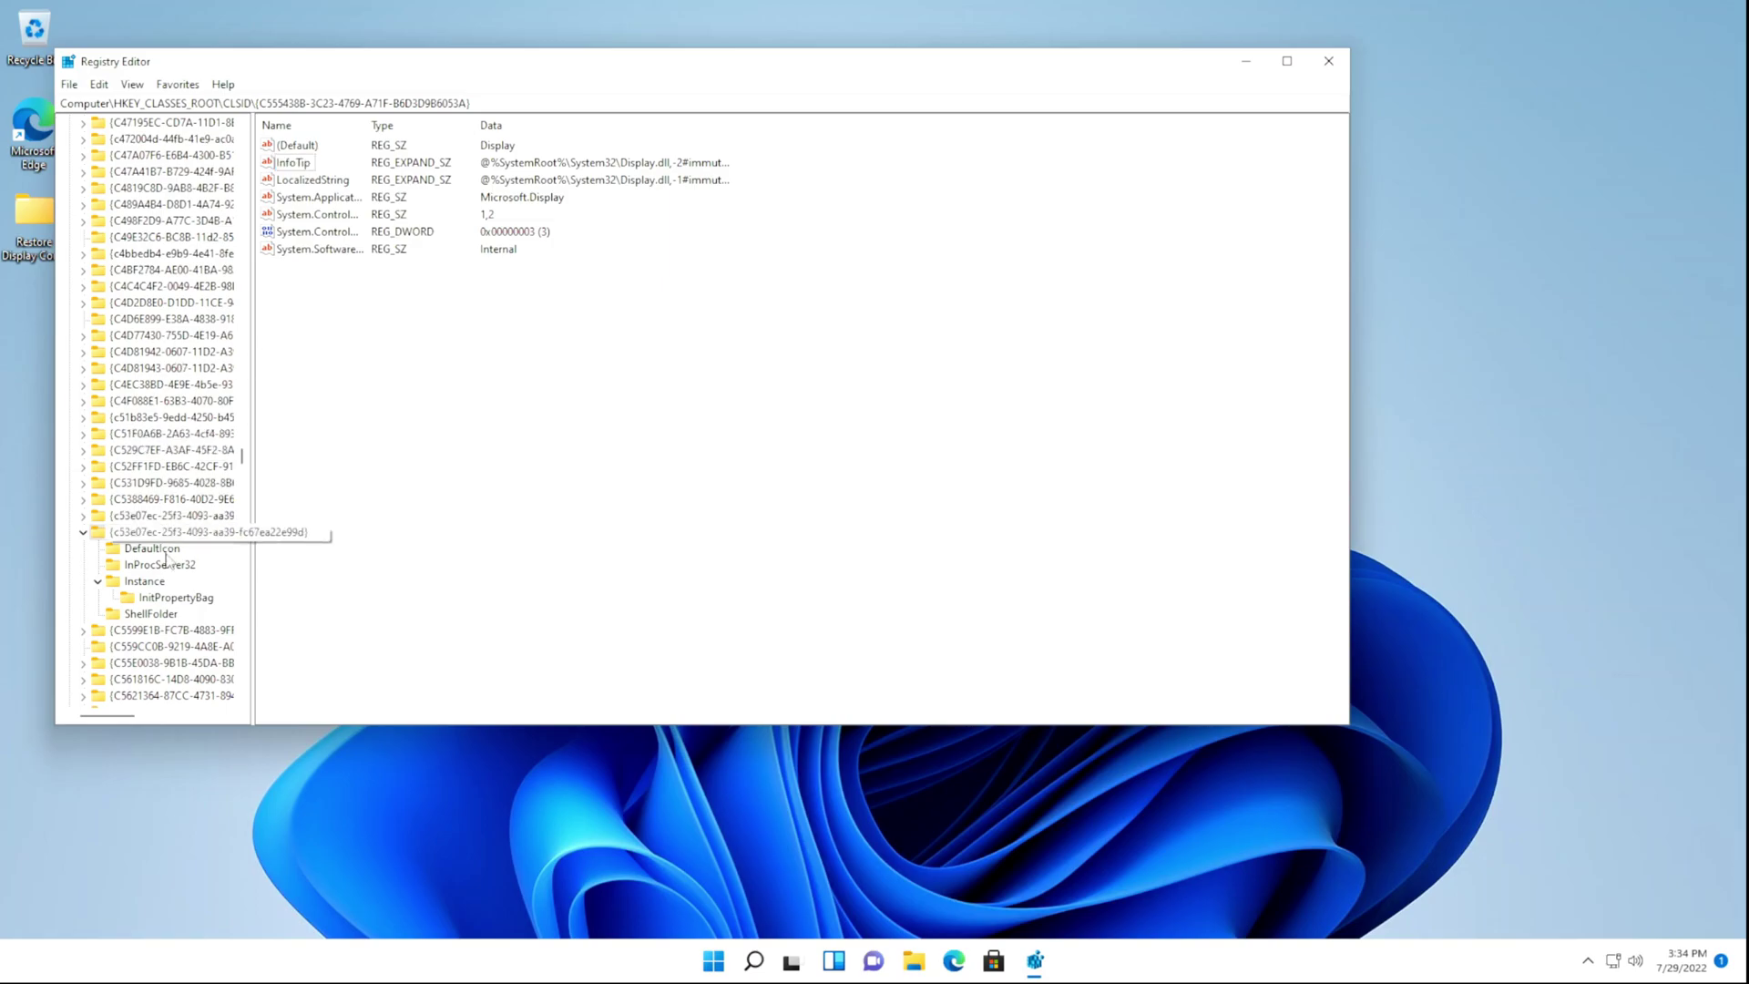
- Set the data of the ResourceDLL value in InitPropertyBag to %SystemRoot%\System32\Display.dll
{"action": "left_click", "coordinate": [174, 597]}
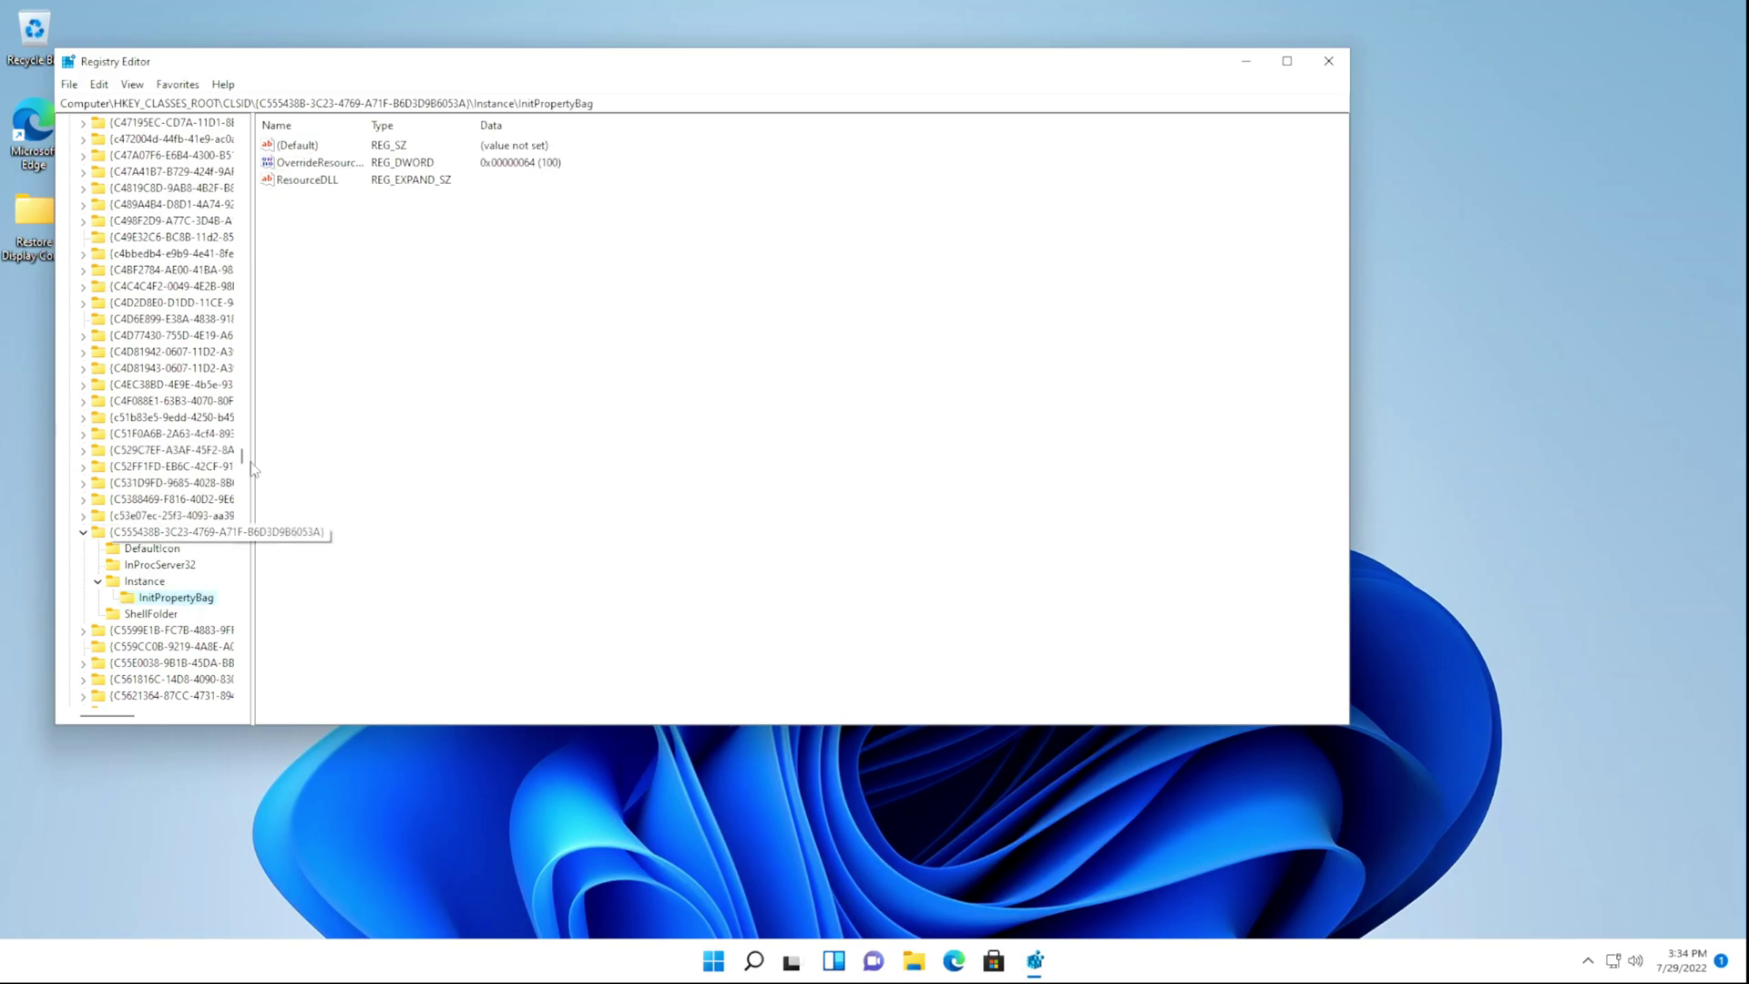
{"action": "double_click", "coordinate": [311, 182]}
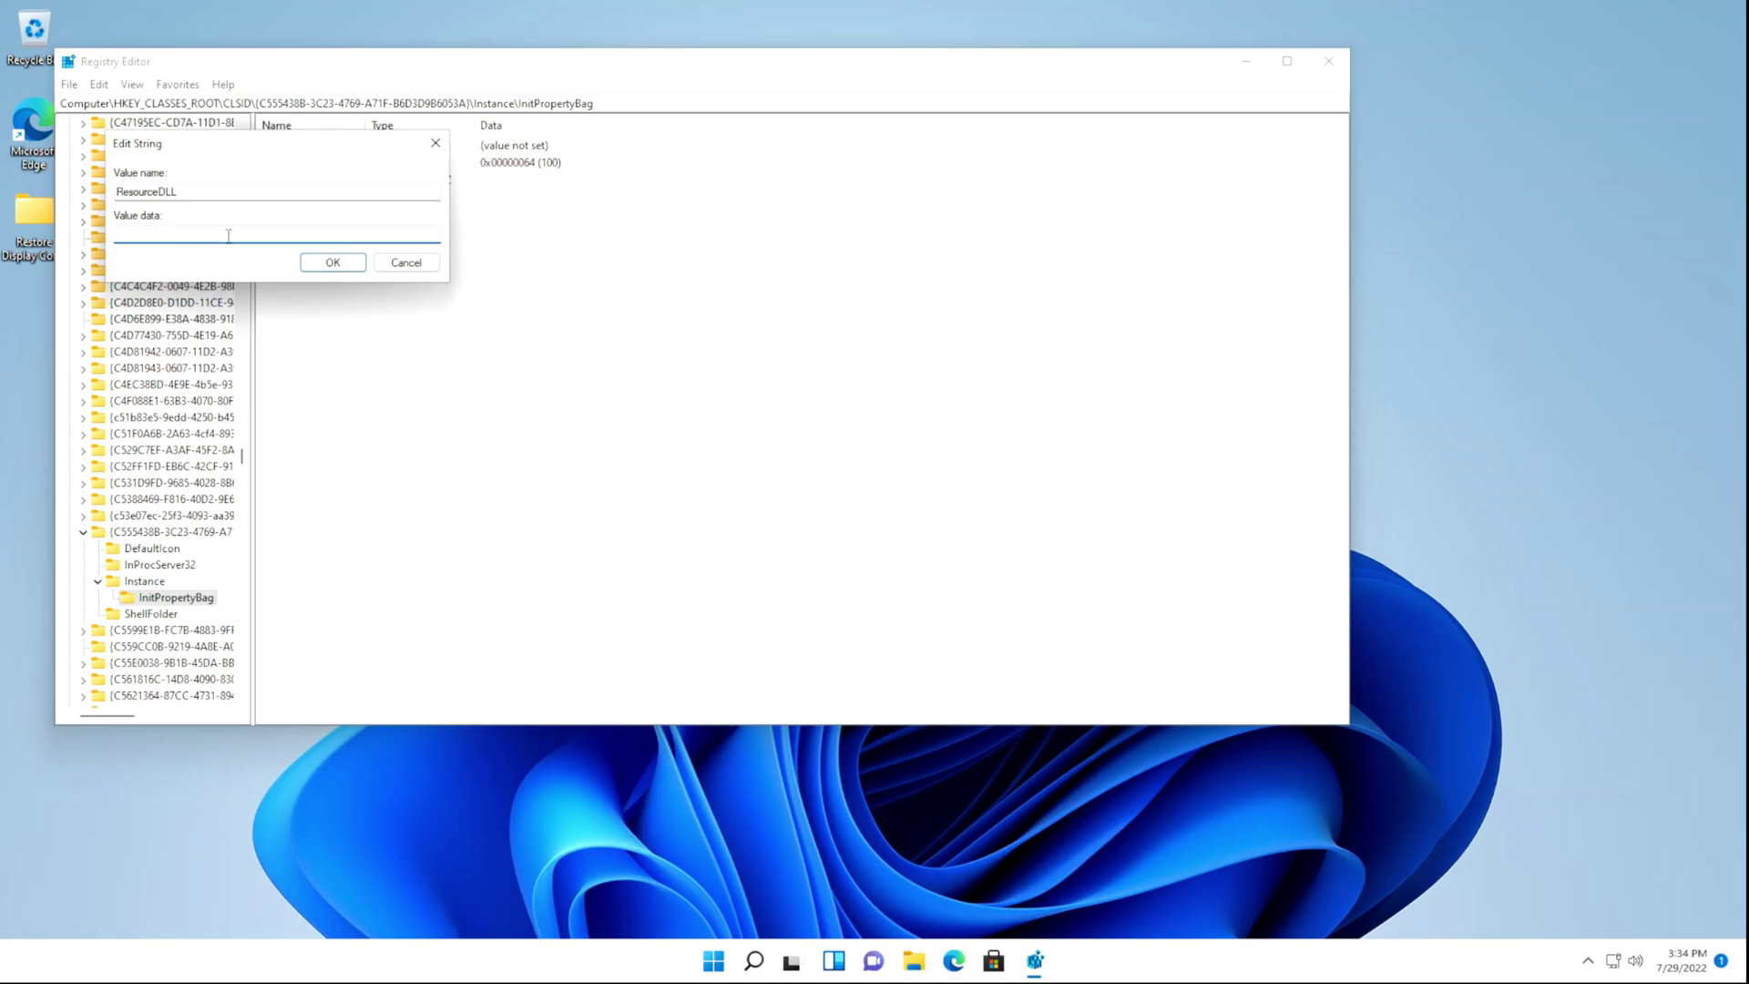
{"action": "type", "text": "%SystemRoot%\\System32\\Display.dll"}
{"action": "left_click", "coordinate": [332, 263]}
- Create a DWORD (32-bit) value named ResourceID in InitPropertyBag and set its data to hexadecimal 65
{"action": "left_click", "coordinate": [312, 216]}
{"action": "mouse_move", "coordinate": [355, 222]}
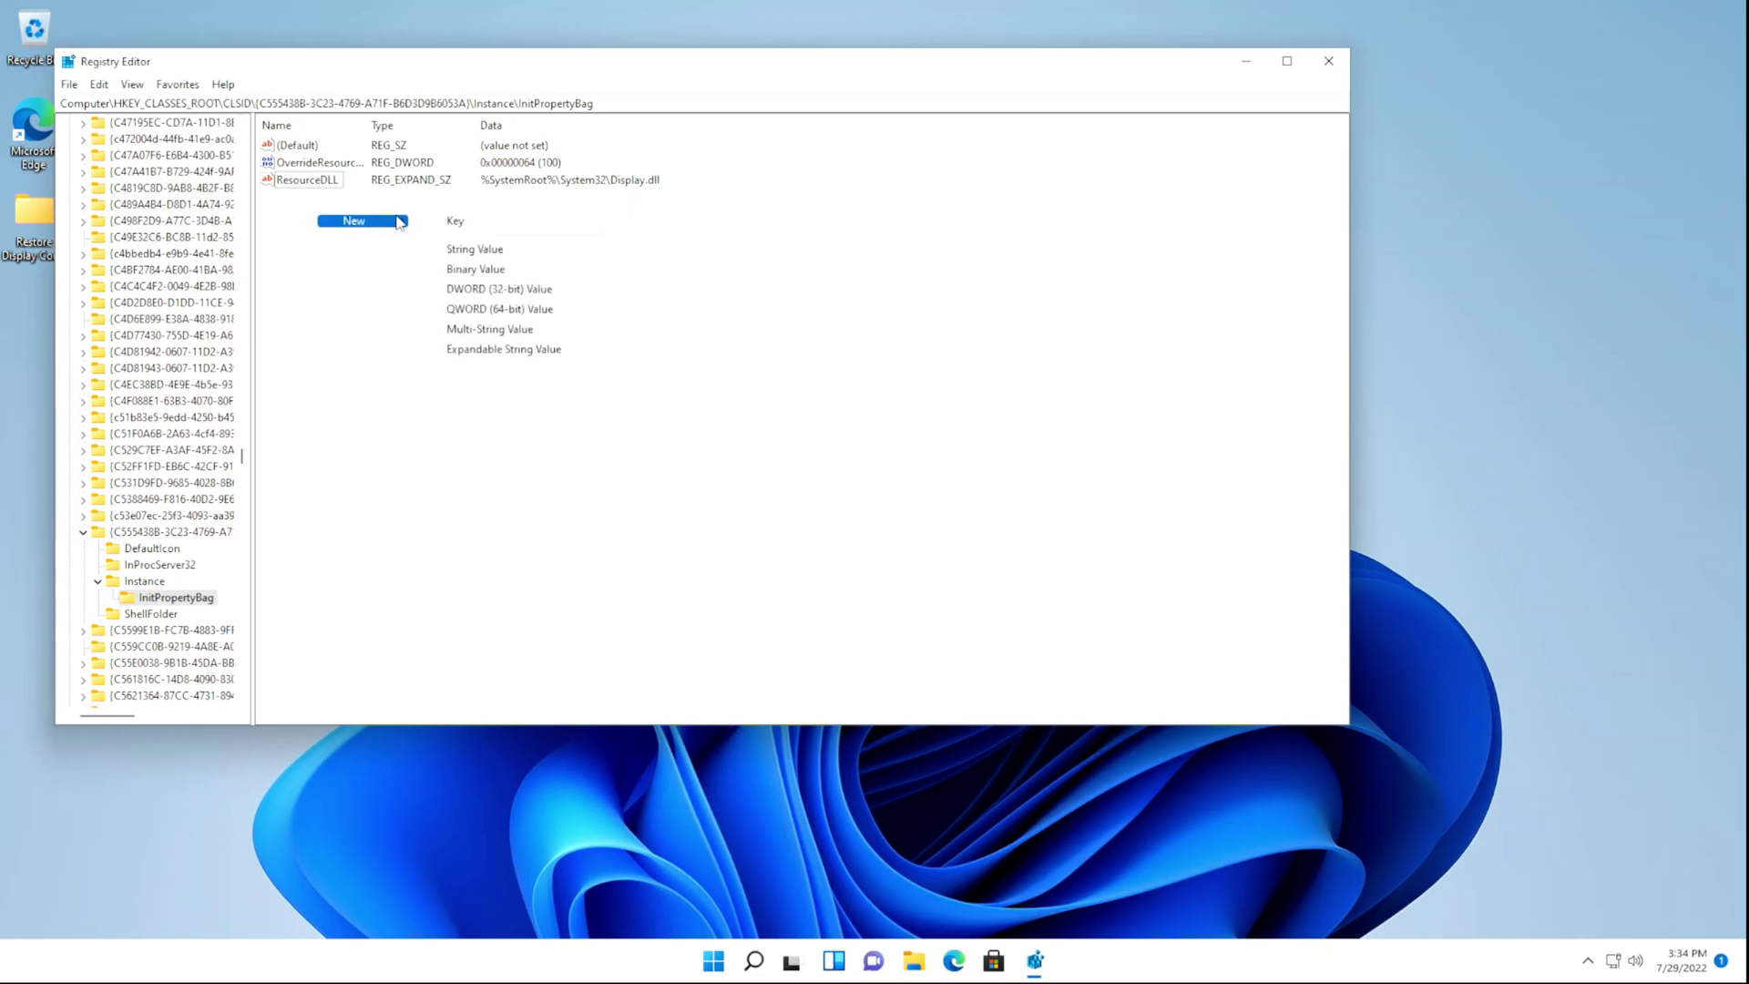
{"action": "left_click", "coordinate": [470, 290]}
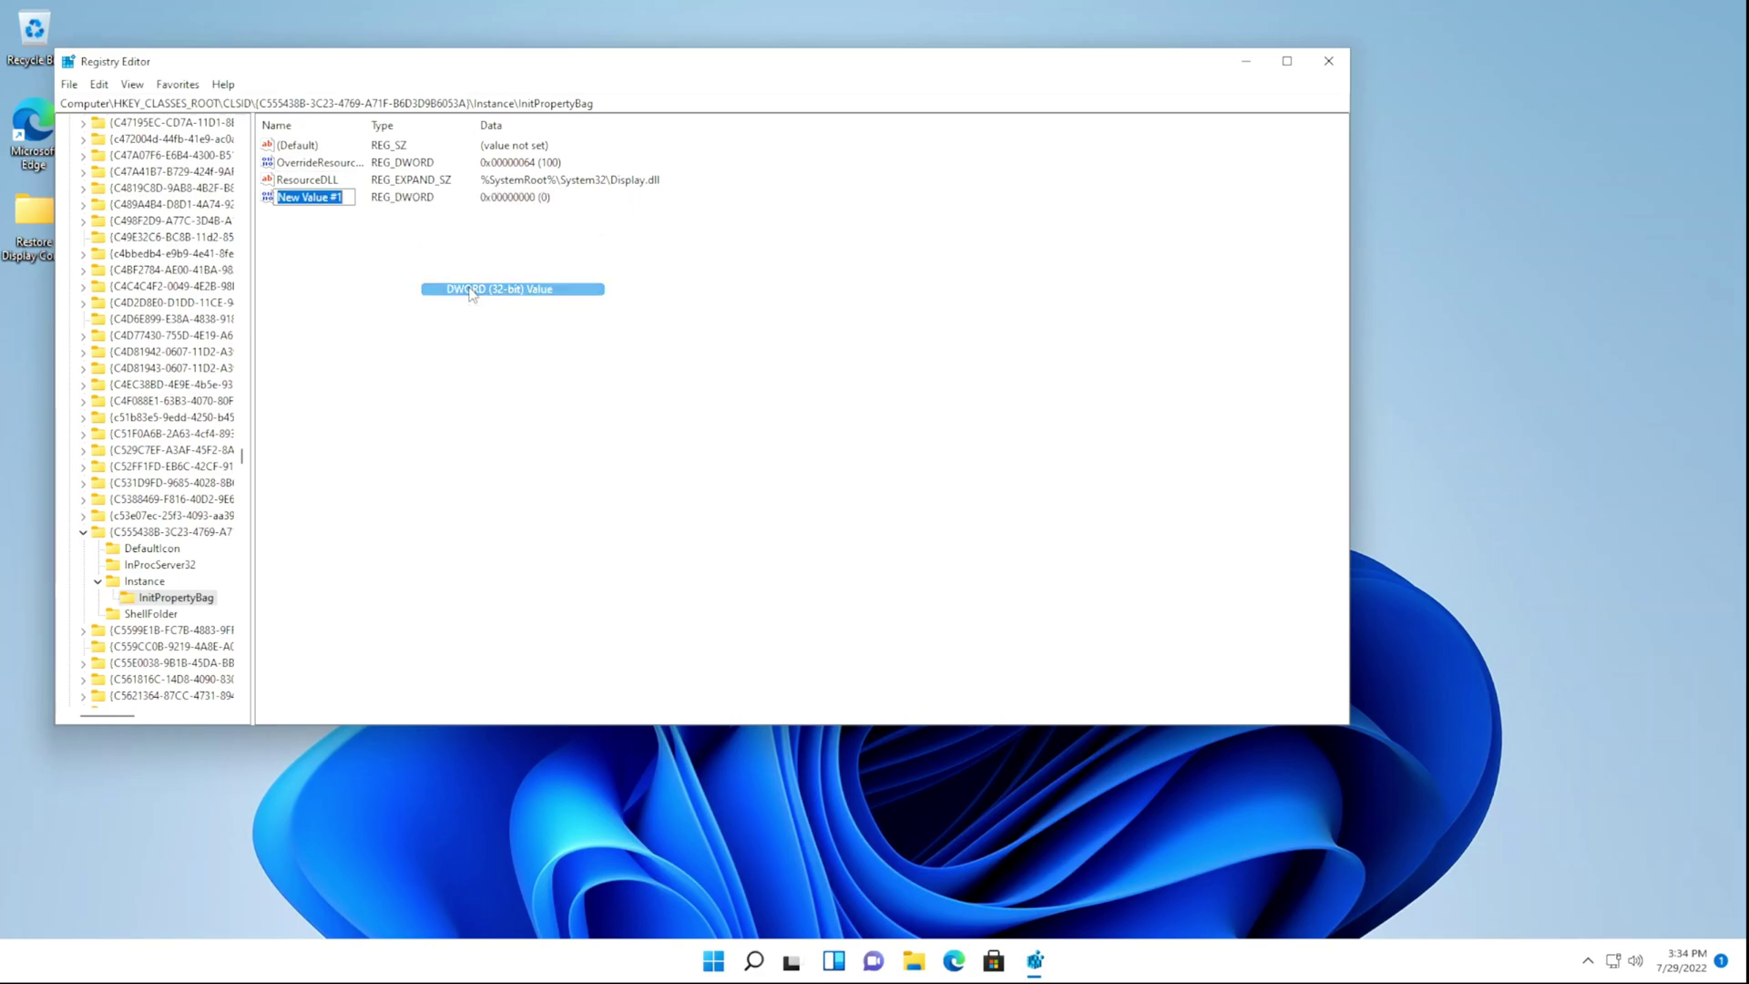
{"action": "type", "text": "ResourceID"}
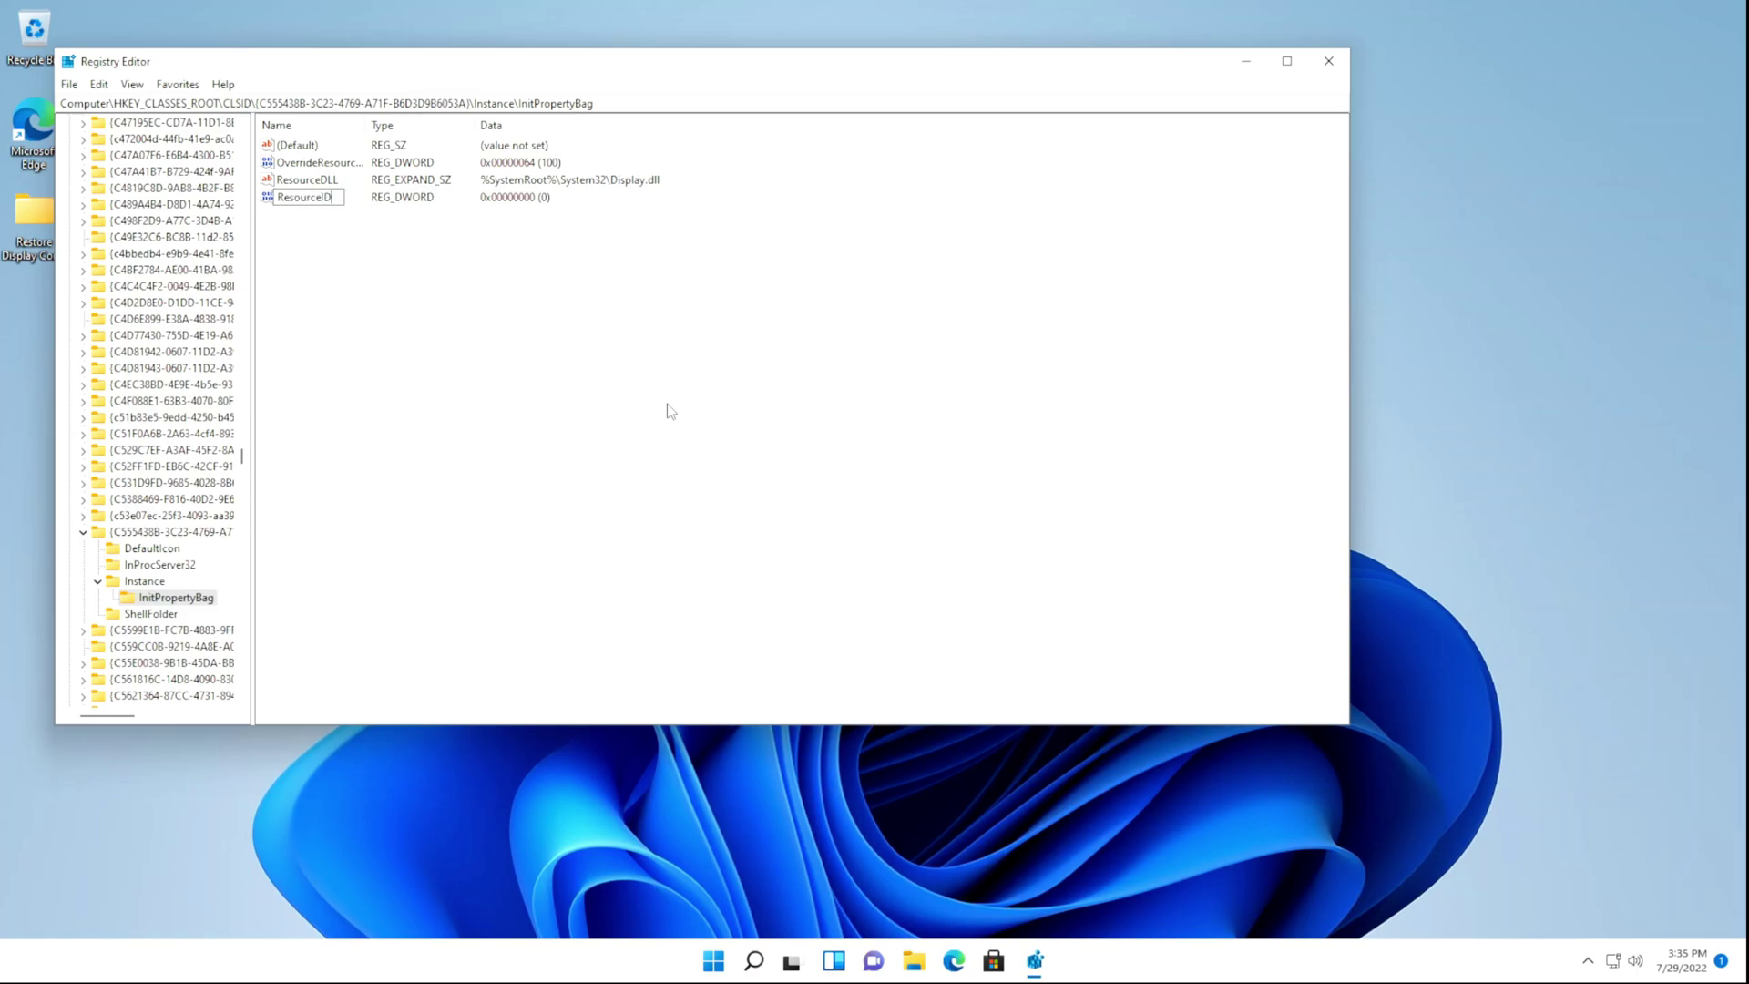
{"action": "key", "text": "Return"}
{"action": "double_click", "coordinate": [301, 198]}
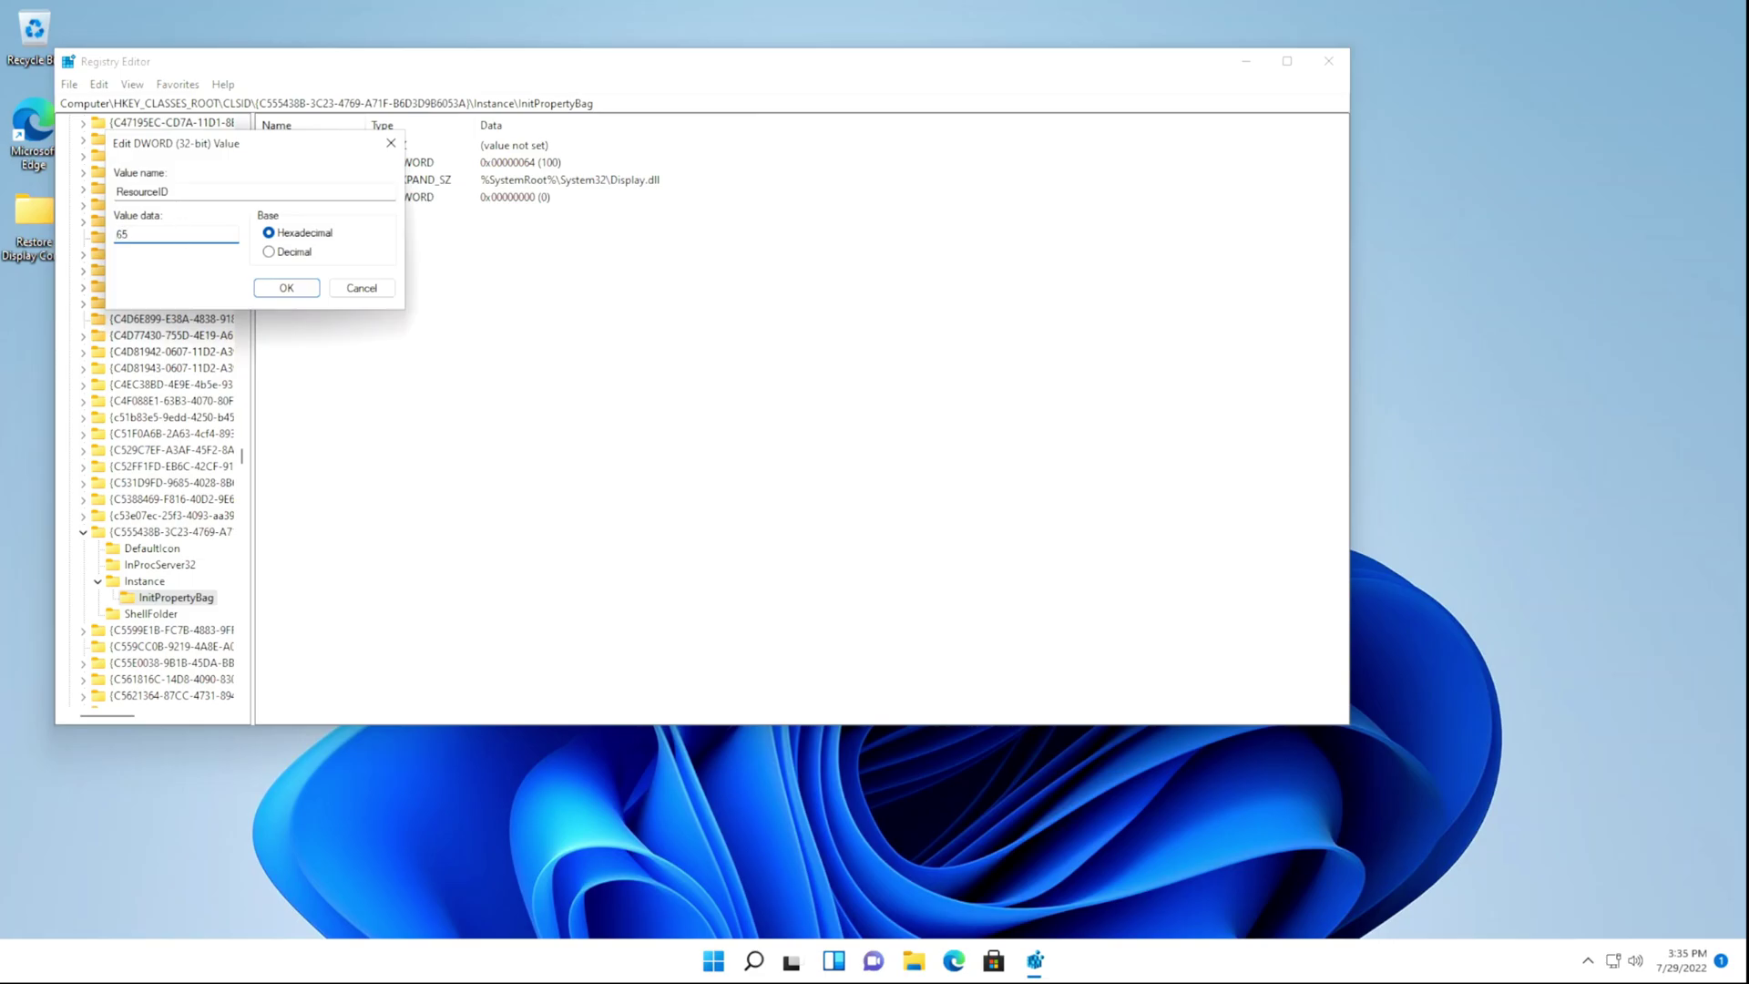
{"action": "key", "text": "Return"}
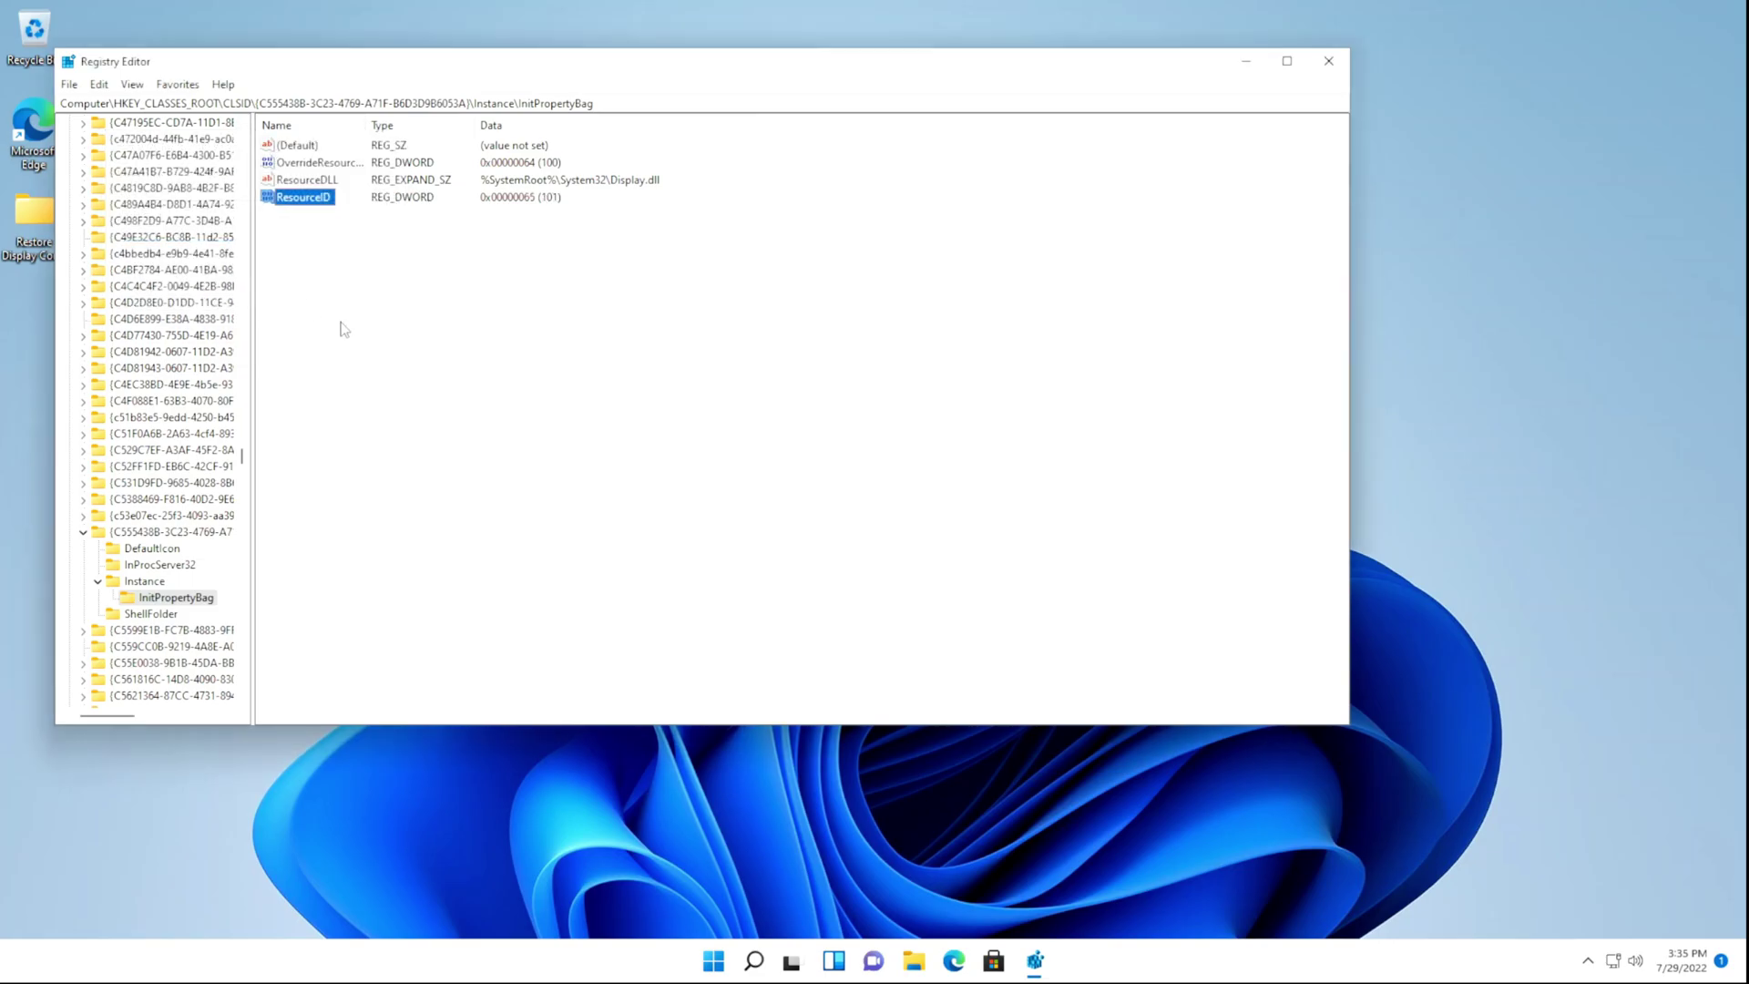
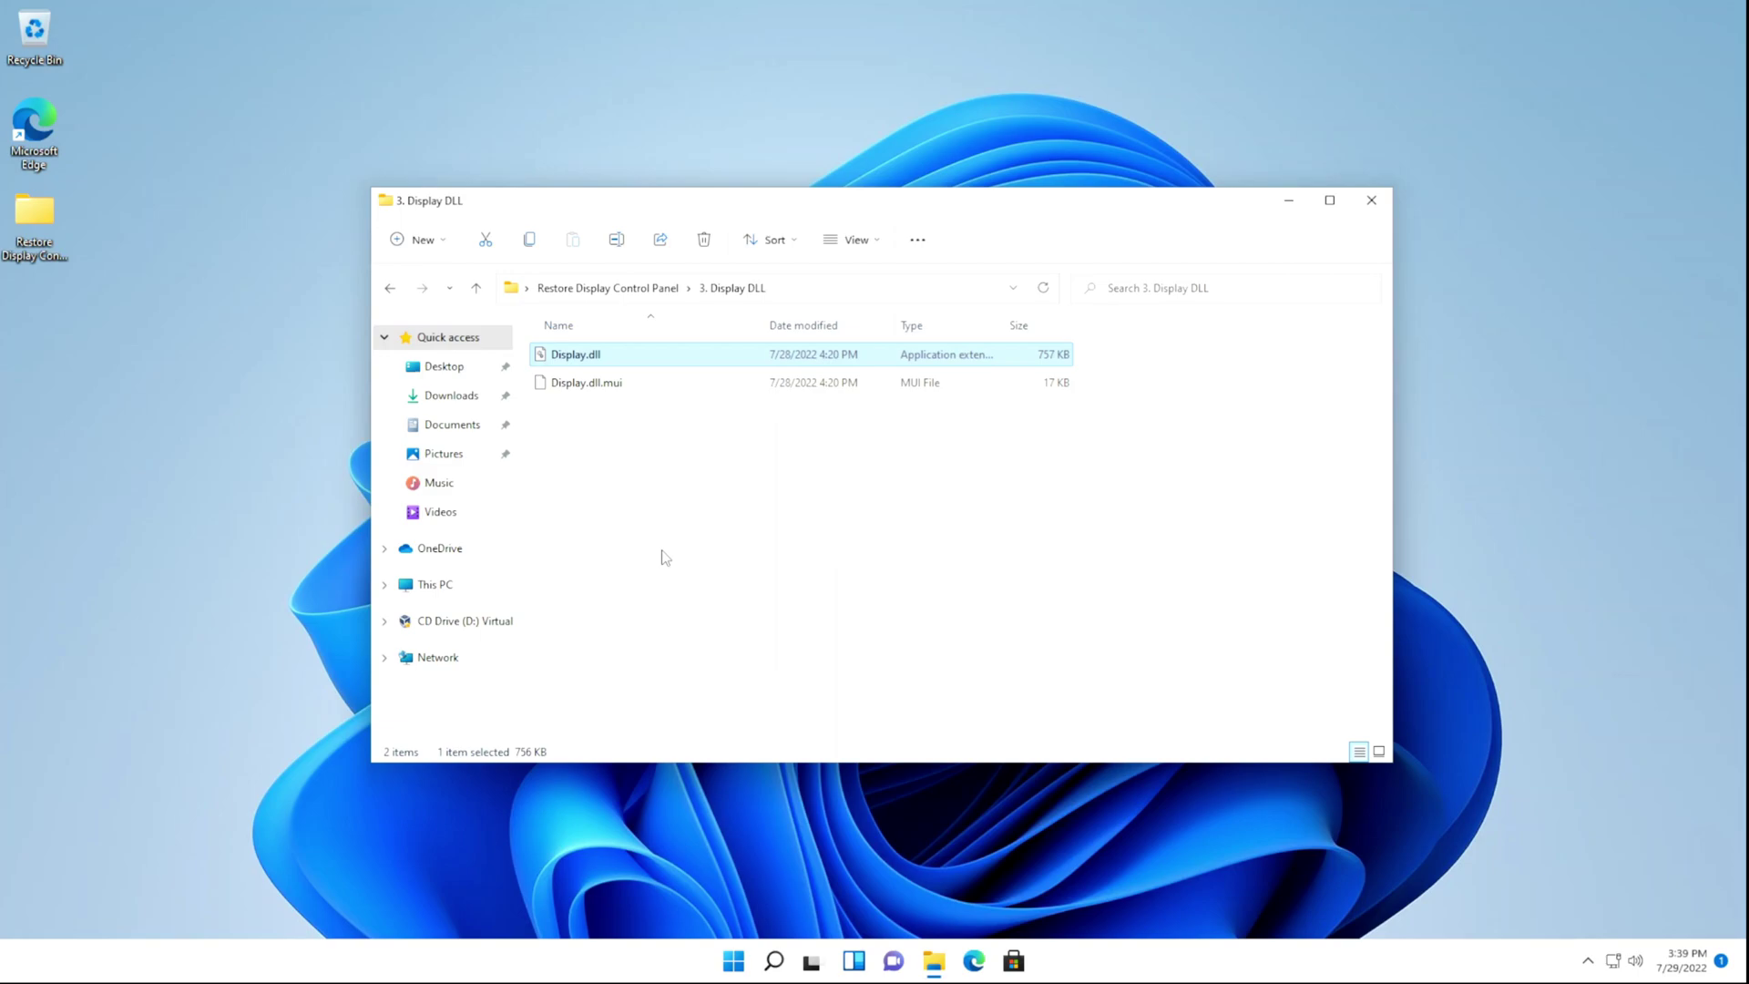
- Copy the Display.dll file from the 3. Display DLL folder
{"action": "right_click", "coordinate": [631, 356]}
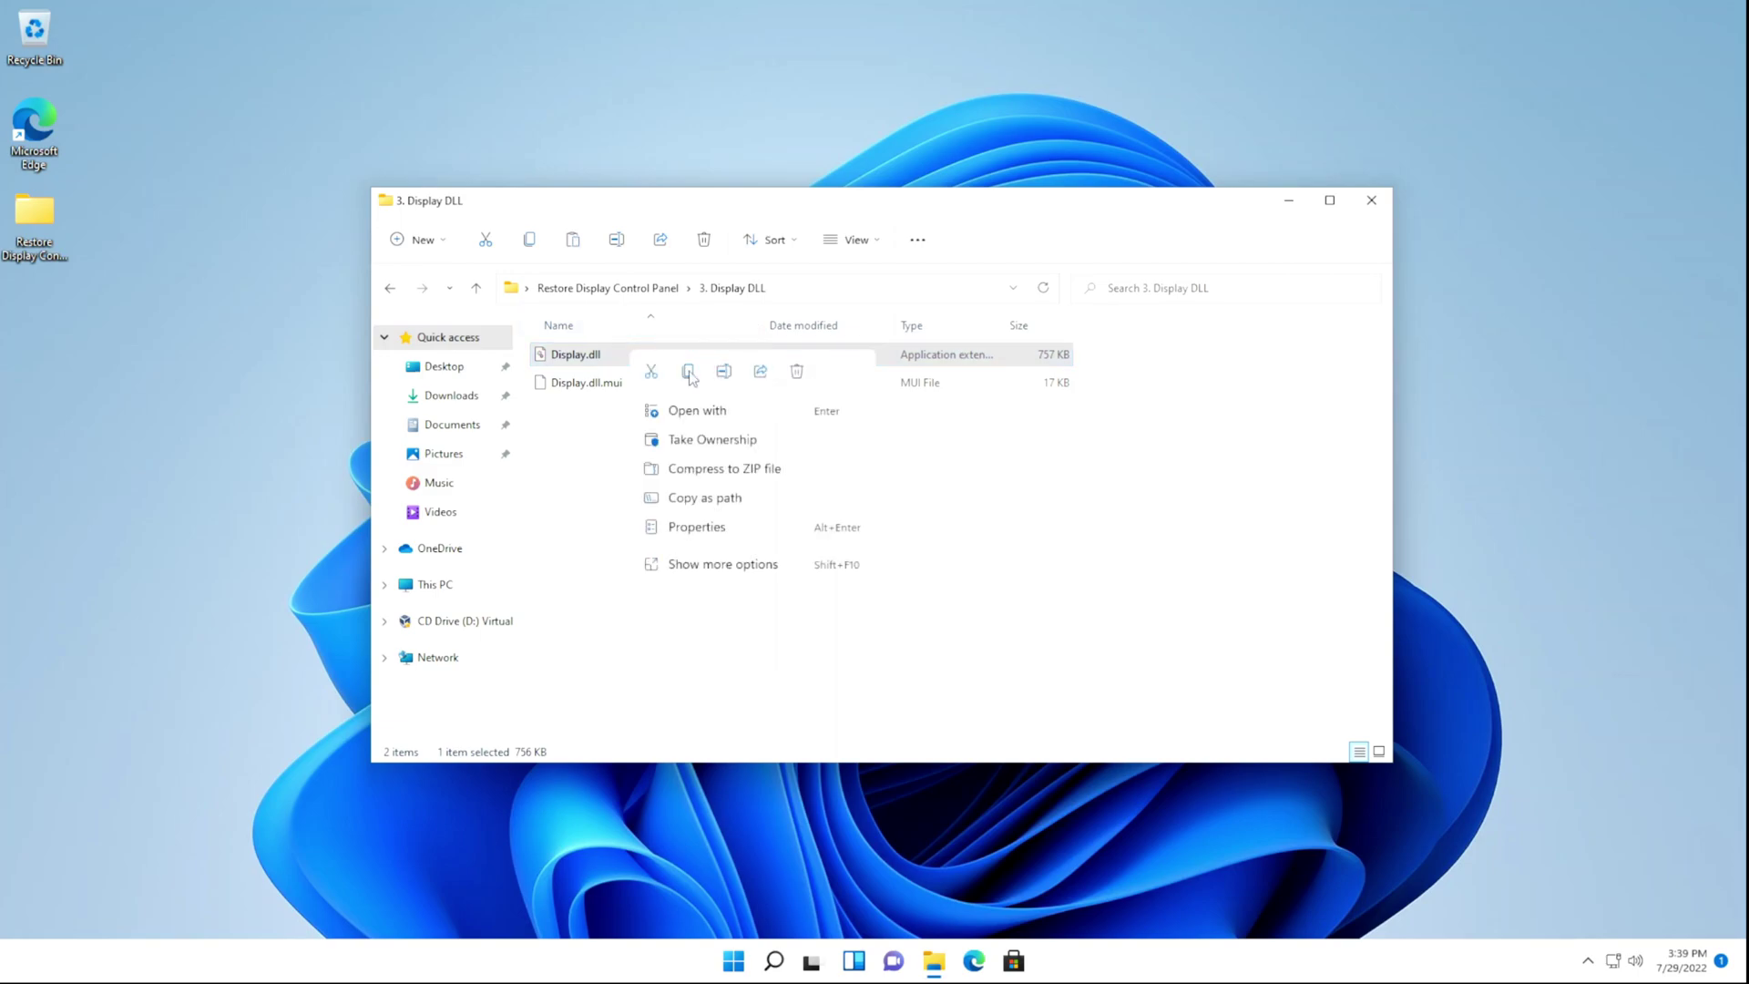
{"action": "left_click", "coordinate": [690, 378]}
{"action": "right_click", "coordinate": [674, 361]}
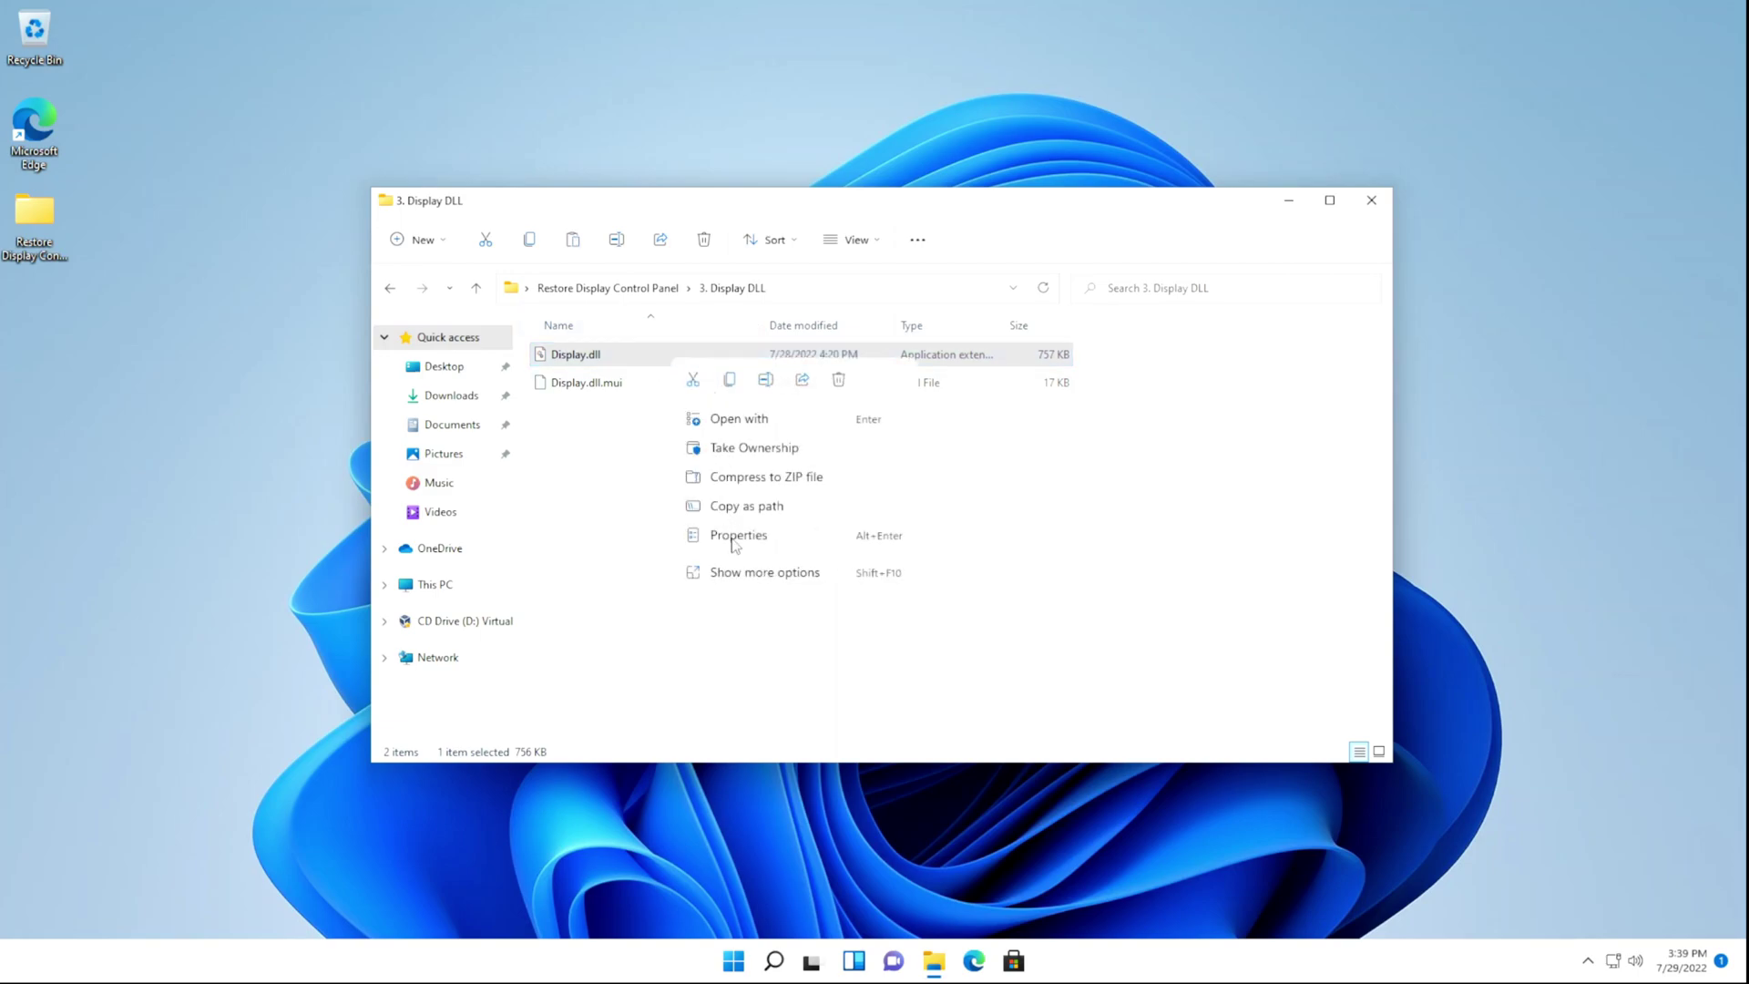
{"action": "left_click", "coordinate": [745, 575]}
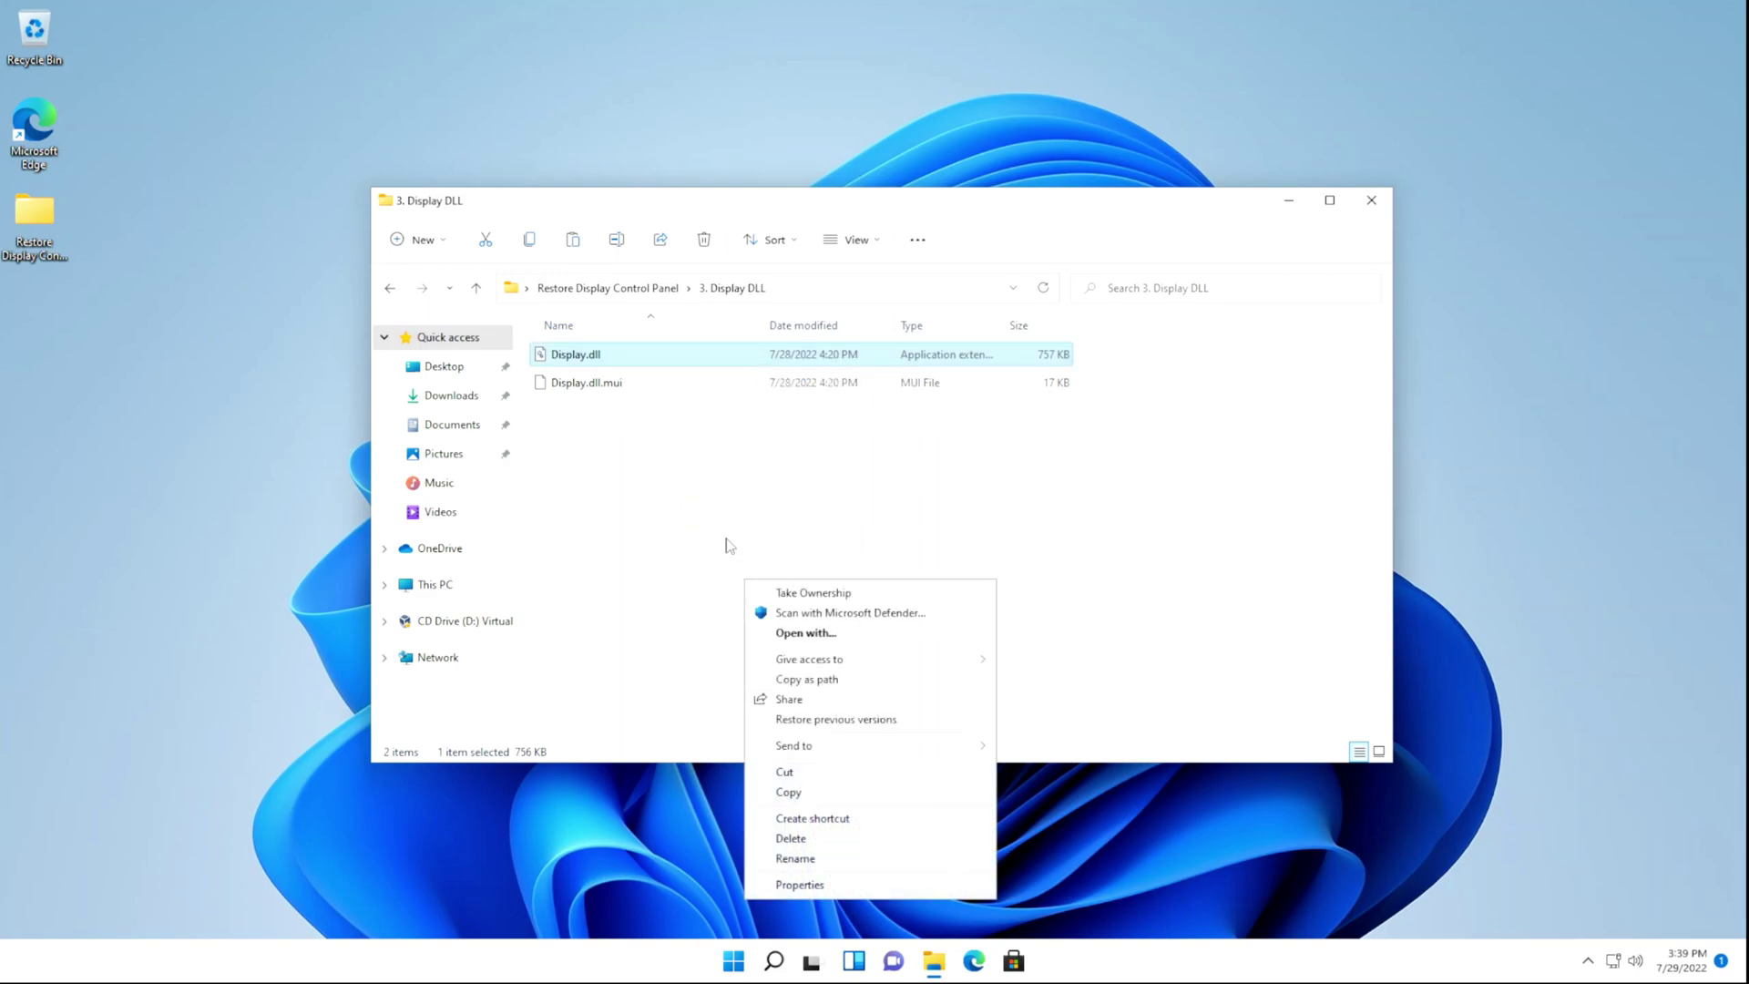
{"action": "left_click", "coordinate": [805, 796]}
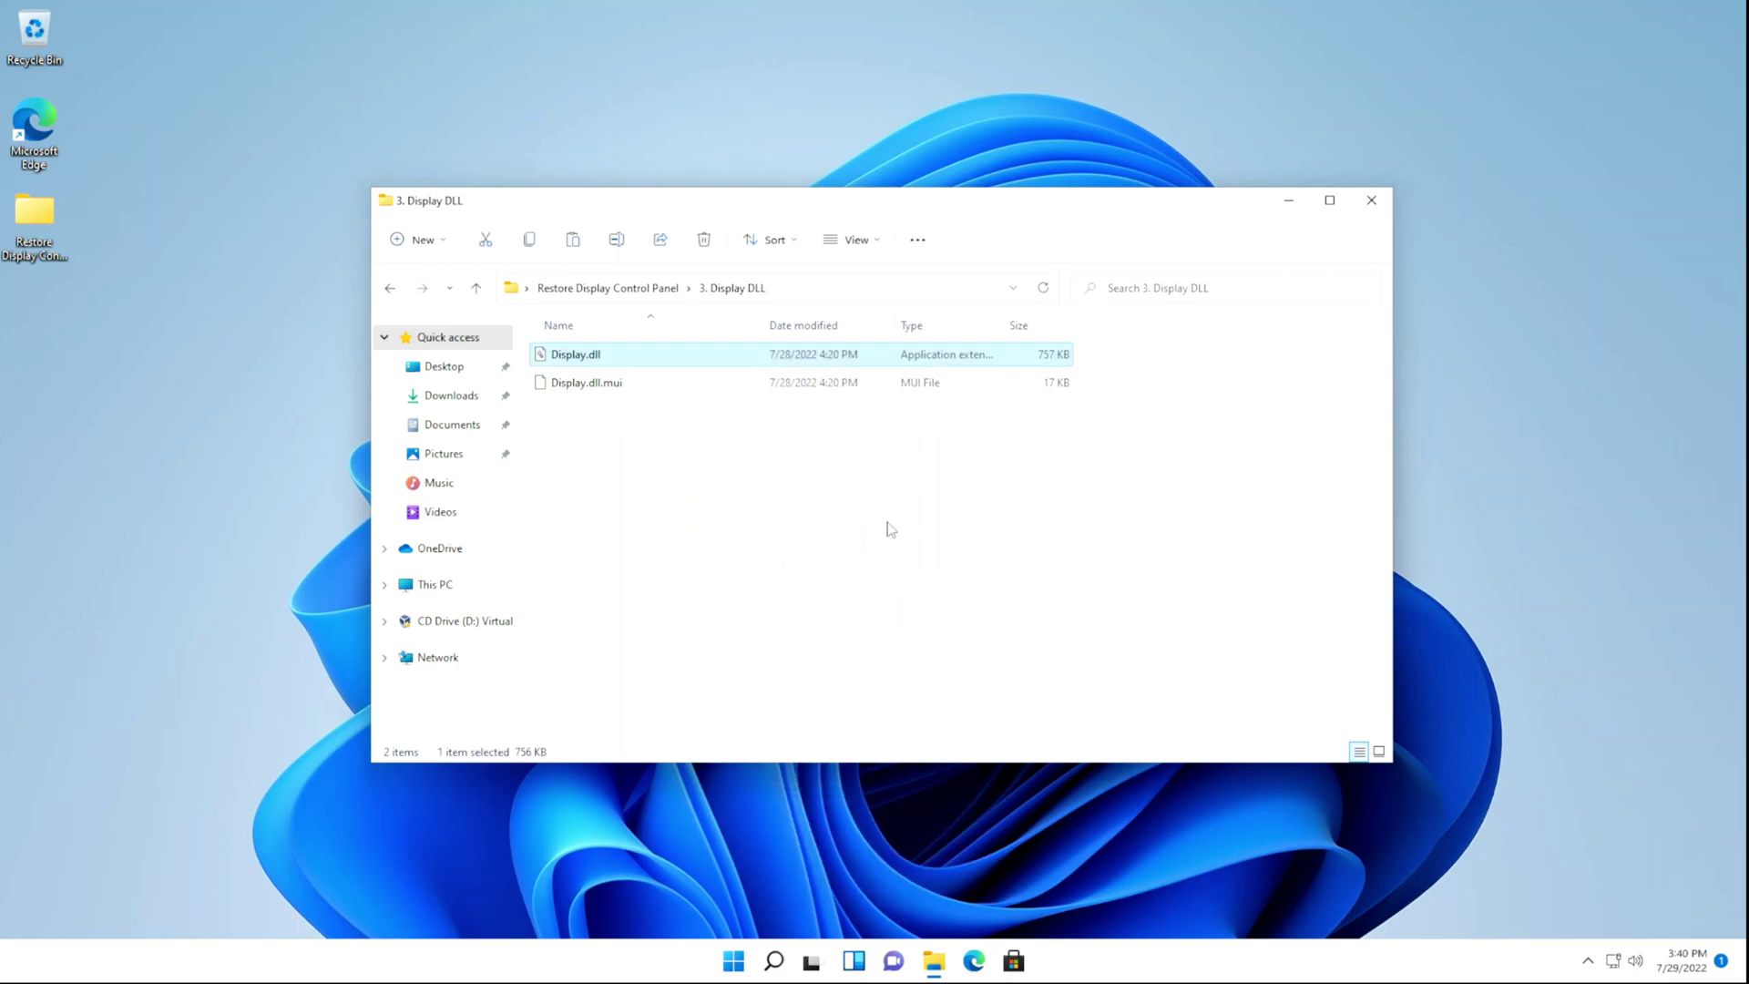
- Go to the %SystemRoot%\System32 folder
{"action": "left_click", "coordinate": [868, 294]}
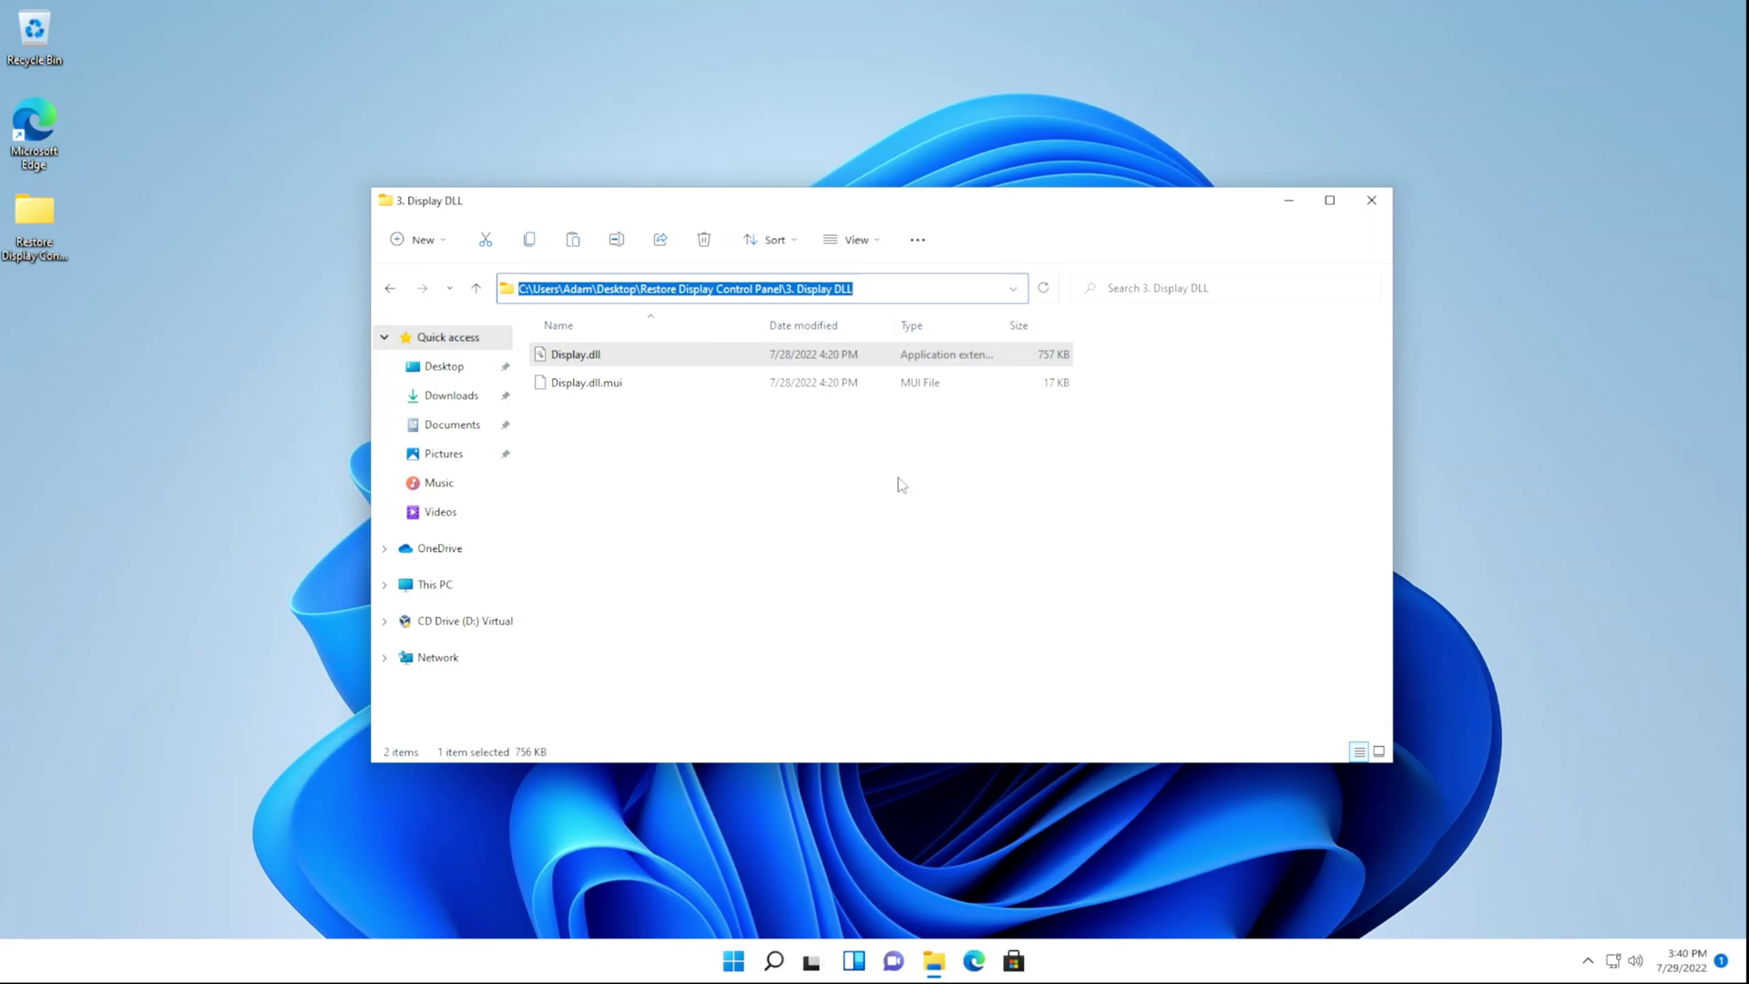
{"action": "type", "text": "%System"}
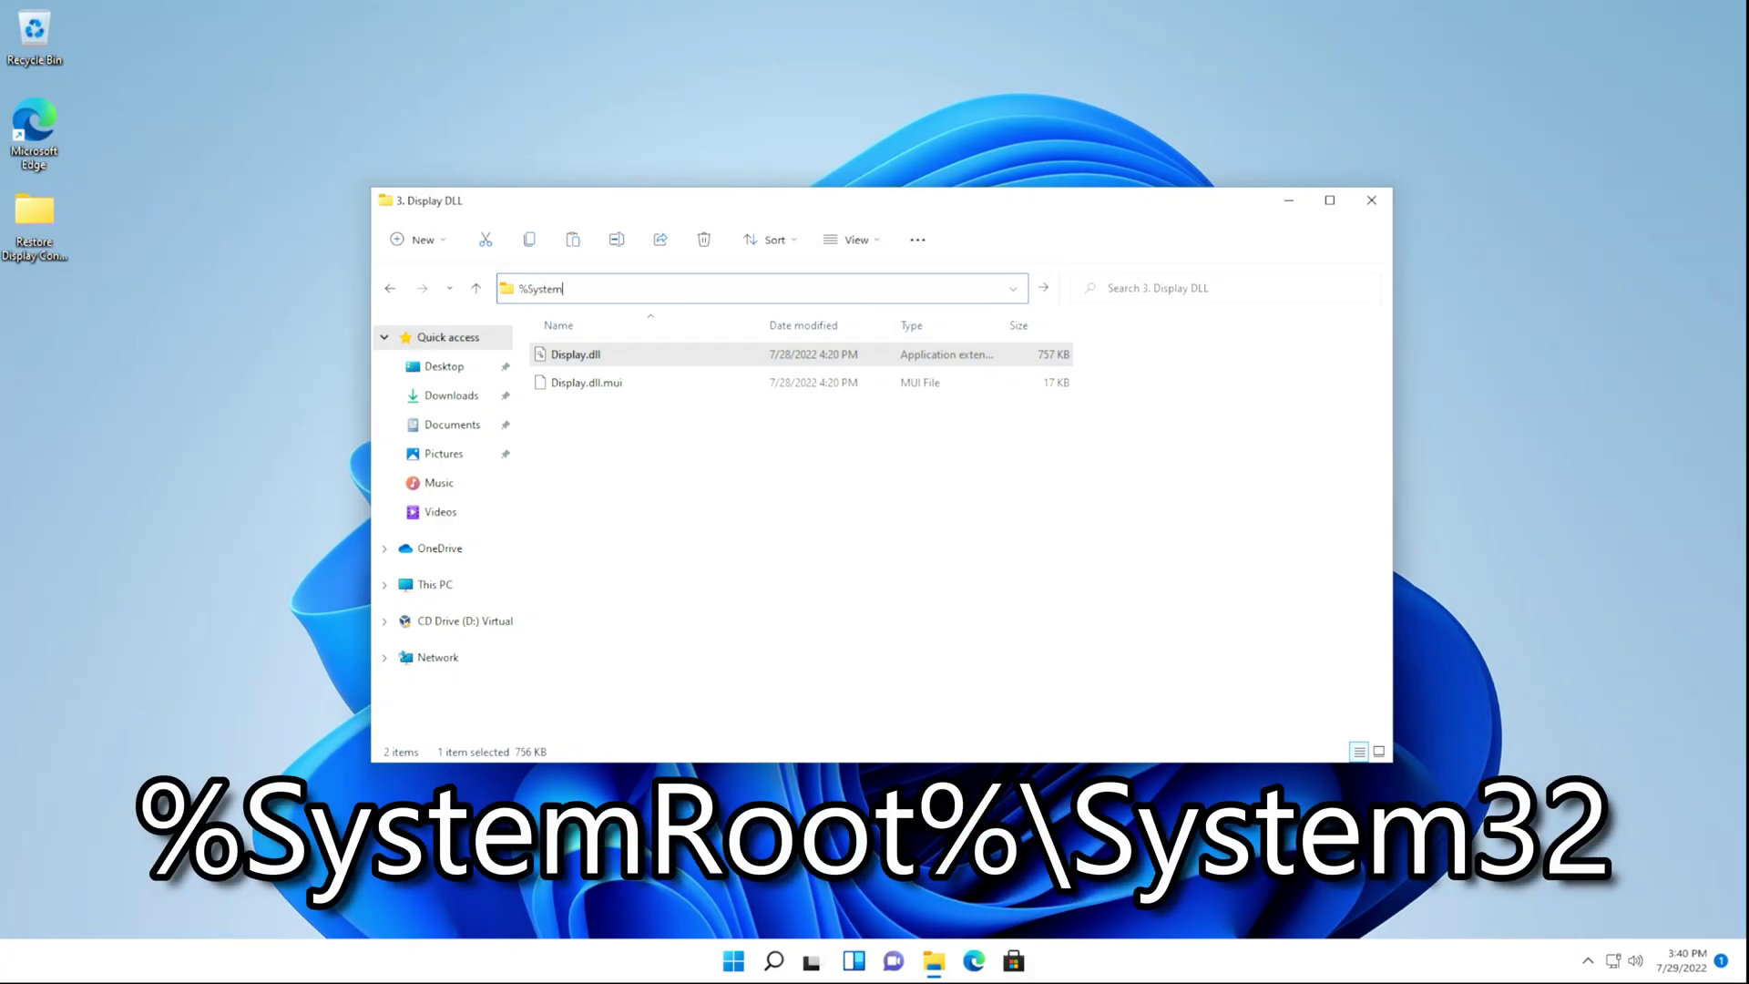
{"action": "type", "text": "Root%\\"}
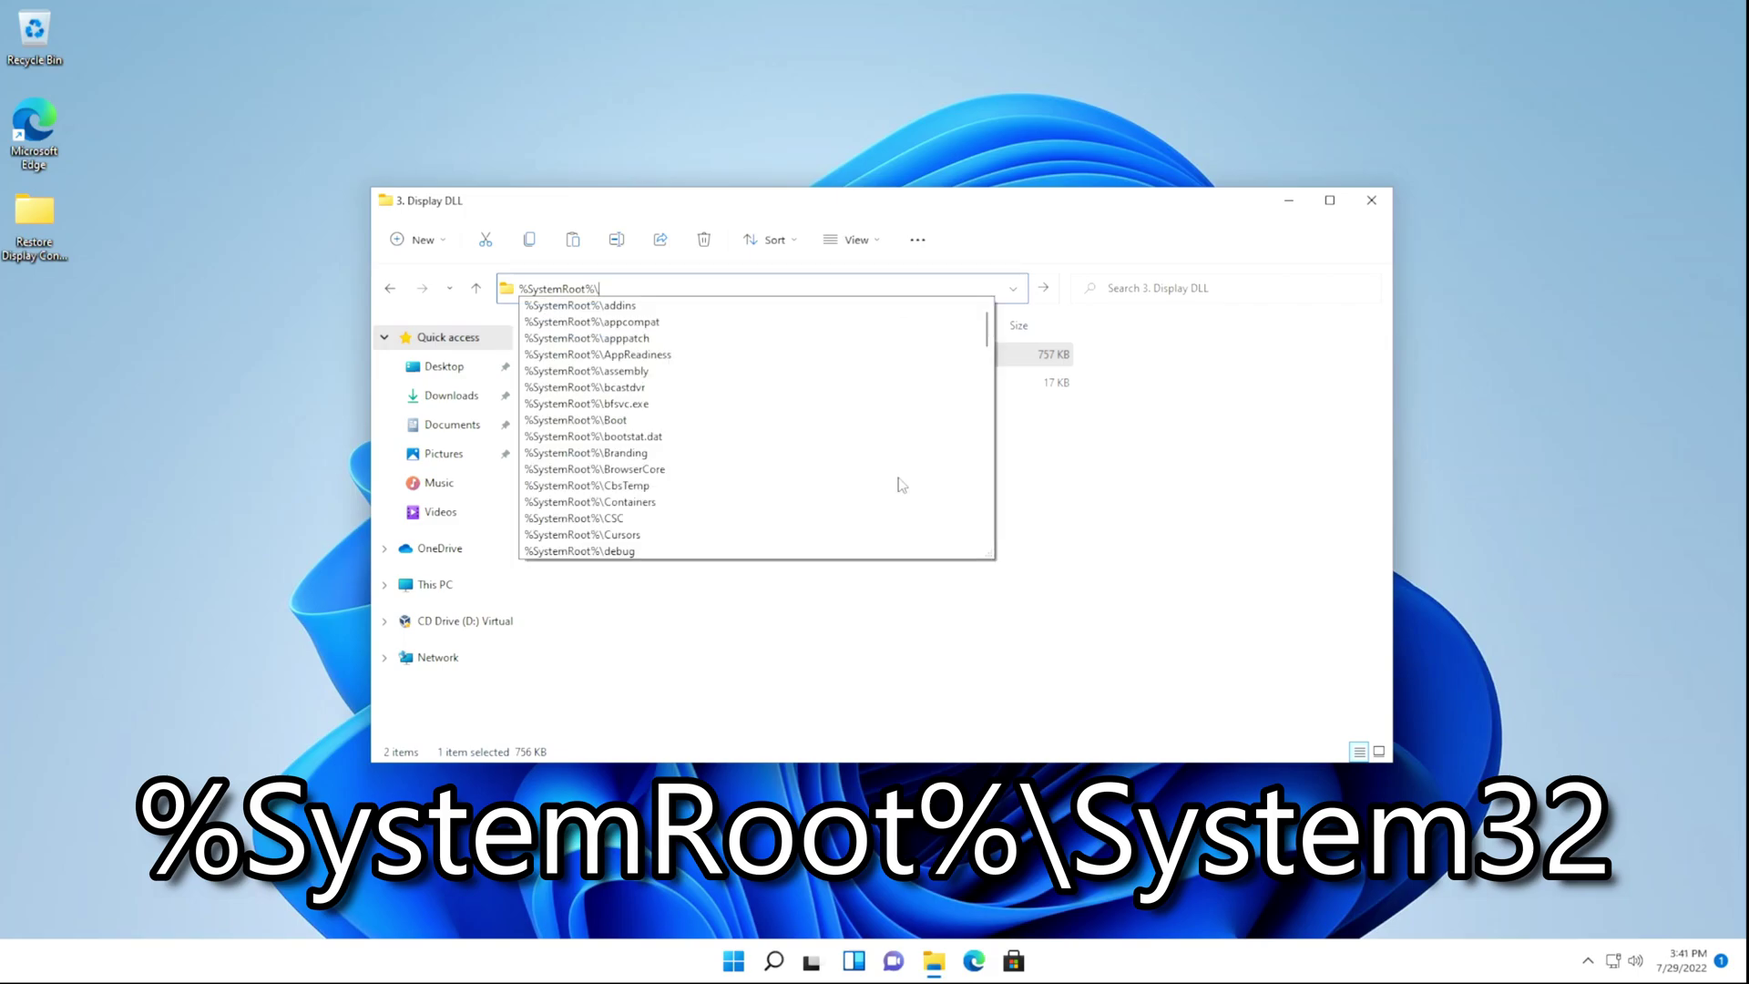
{"action": "type", "text": "System32"}
{"action": "key", "text": "Return"}
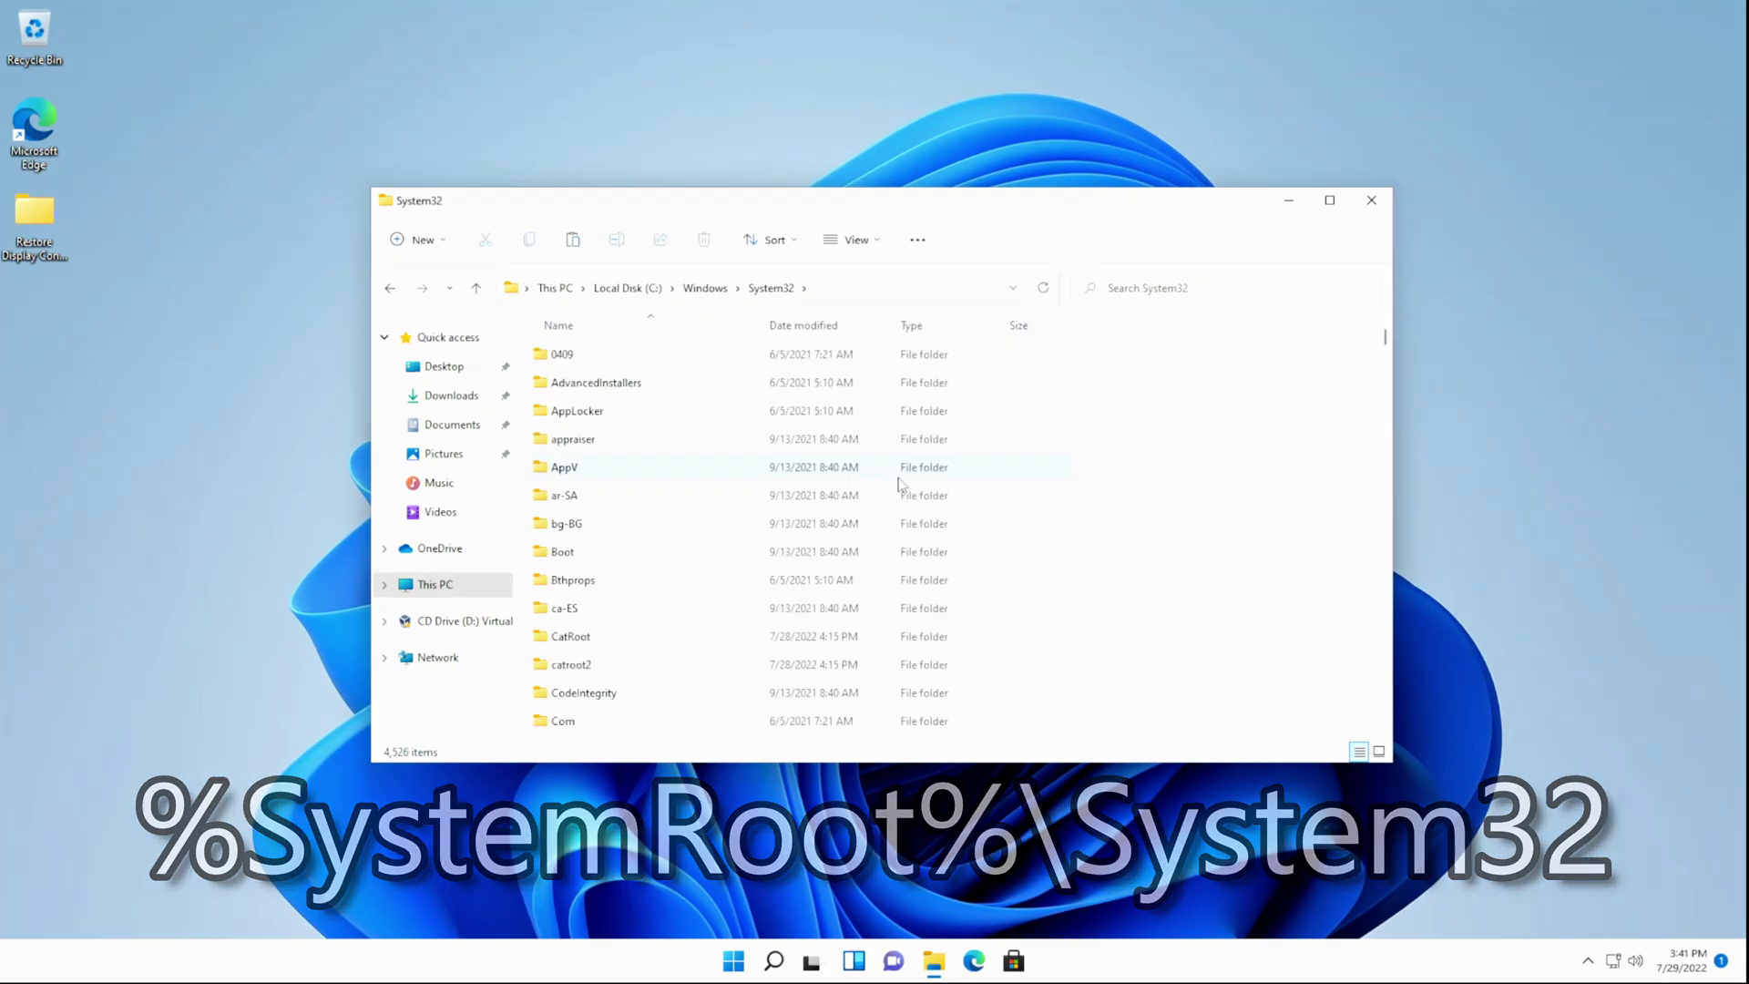
- Find Display.dll in System32 and rename it to DisplayOld.dll, approving the administrator request
{"action": "left_click", "coordinate": [898, 474]}
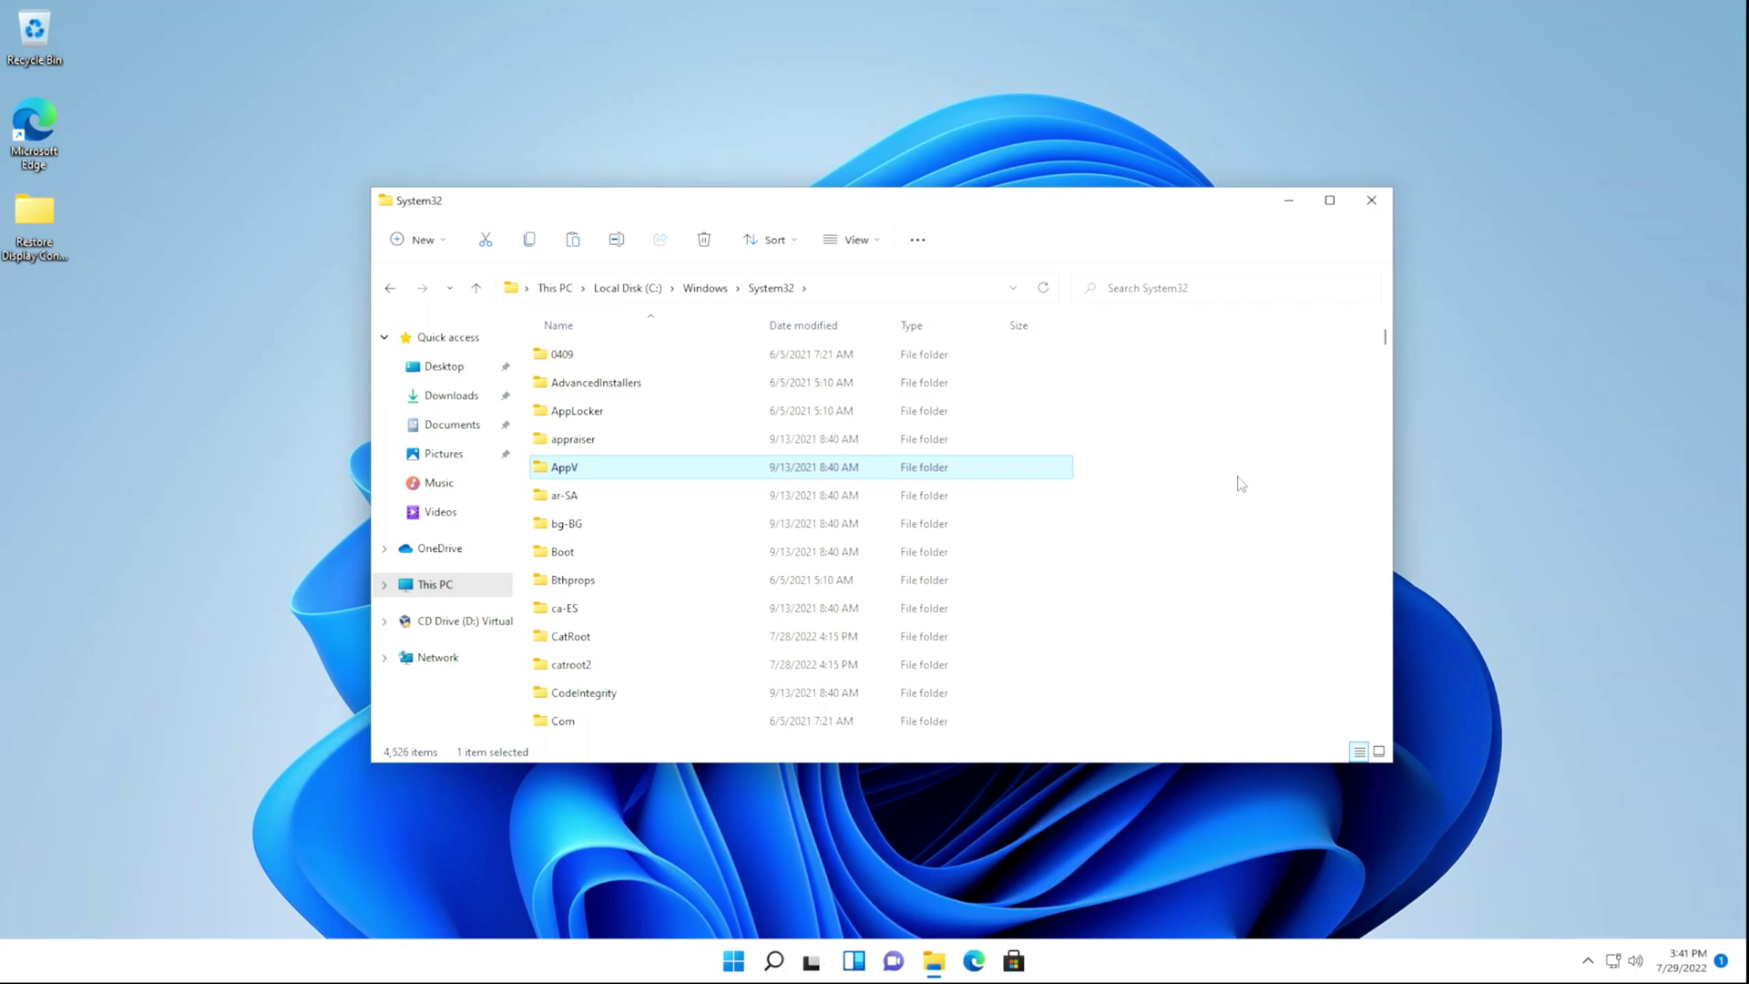
{"action": "type", "text": "display"}
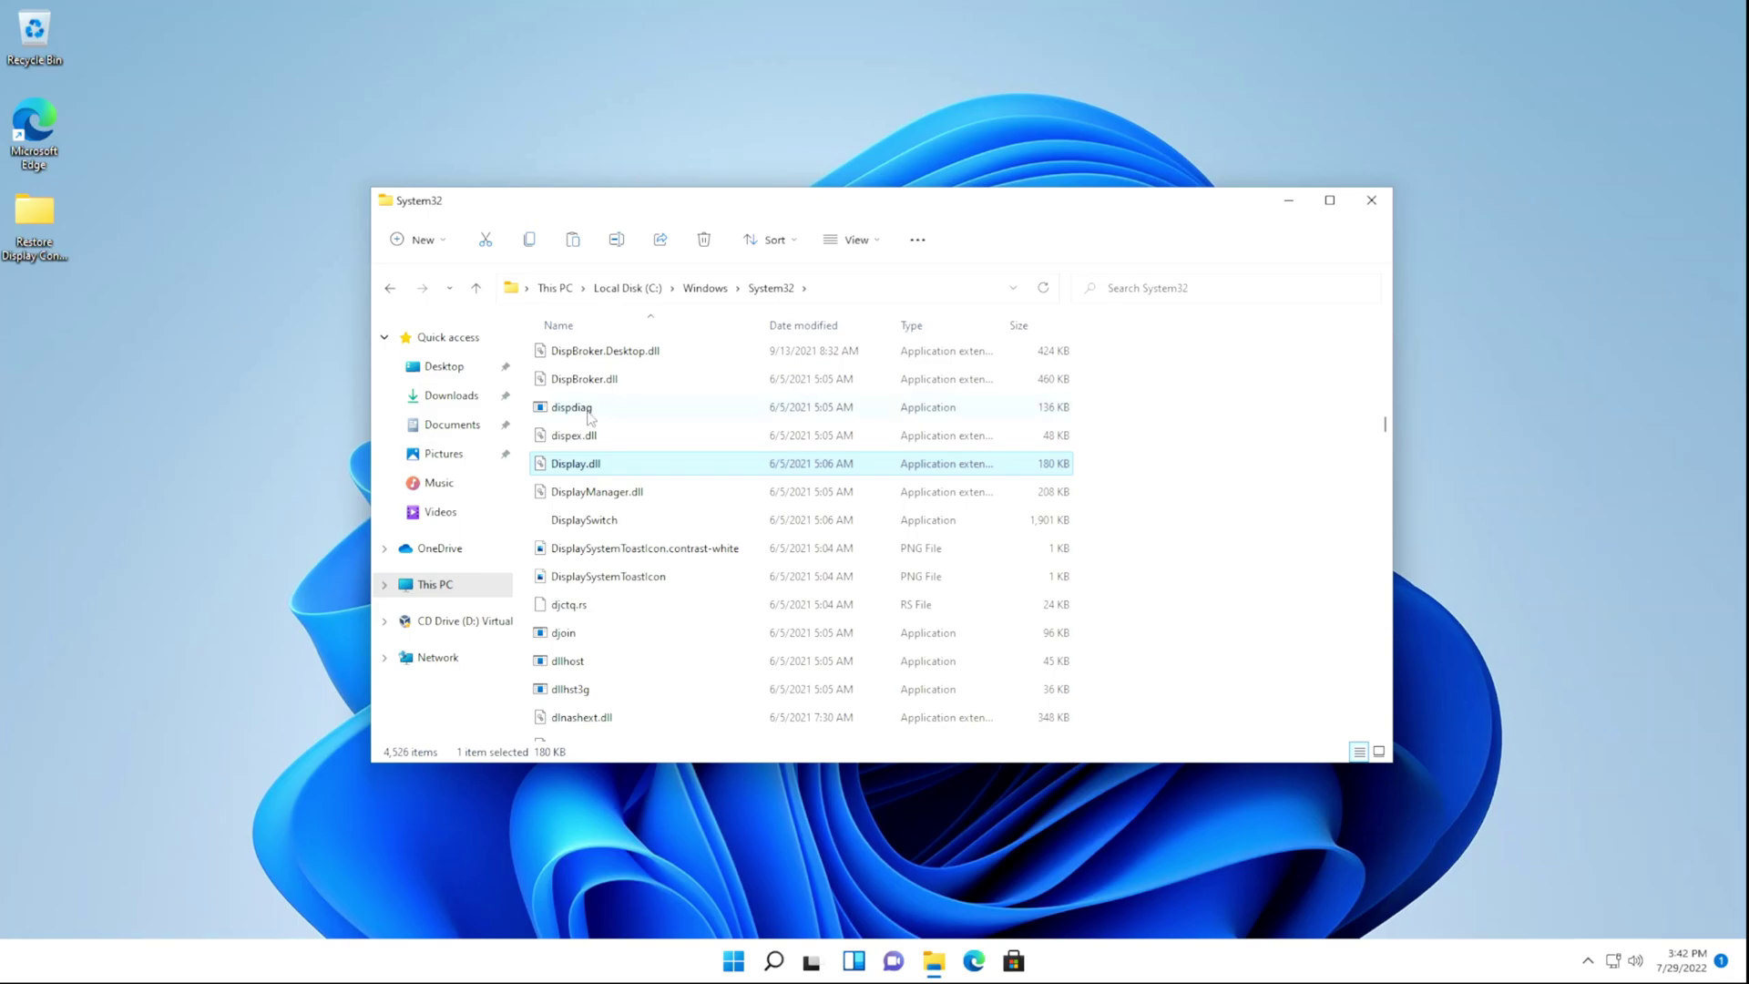
{"action": "right_click", "coordinate": [594, 470]}
{"action": "left_click", "coordinate": [688, 488]}
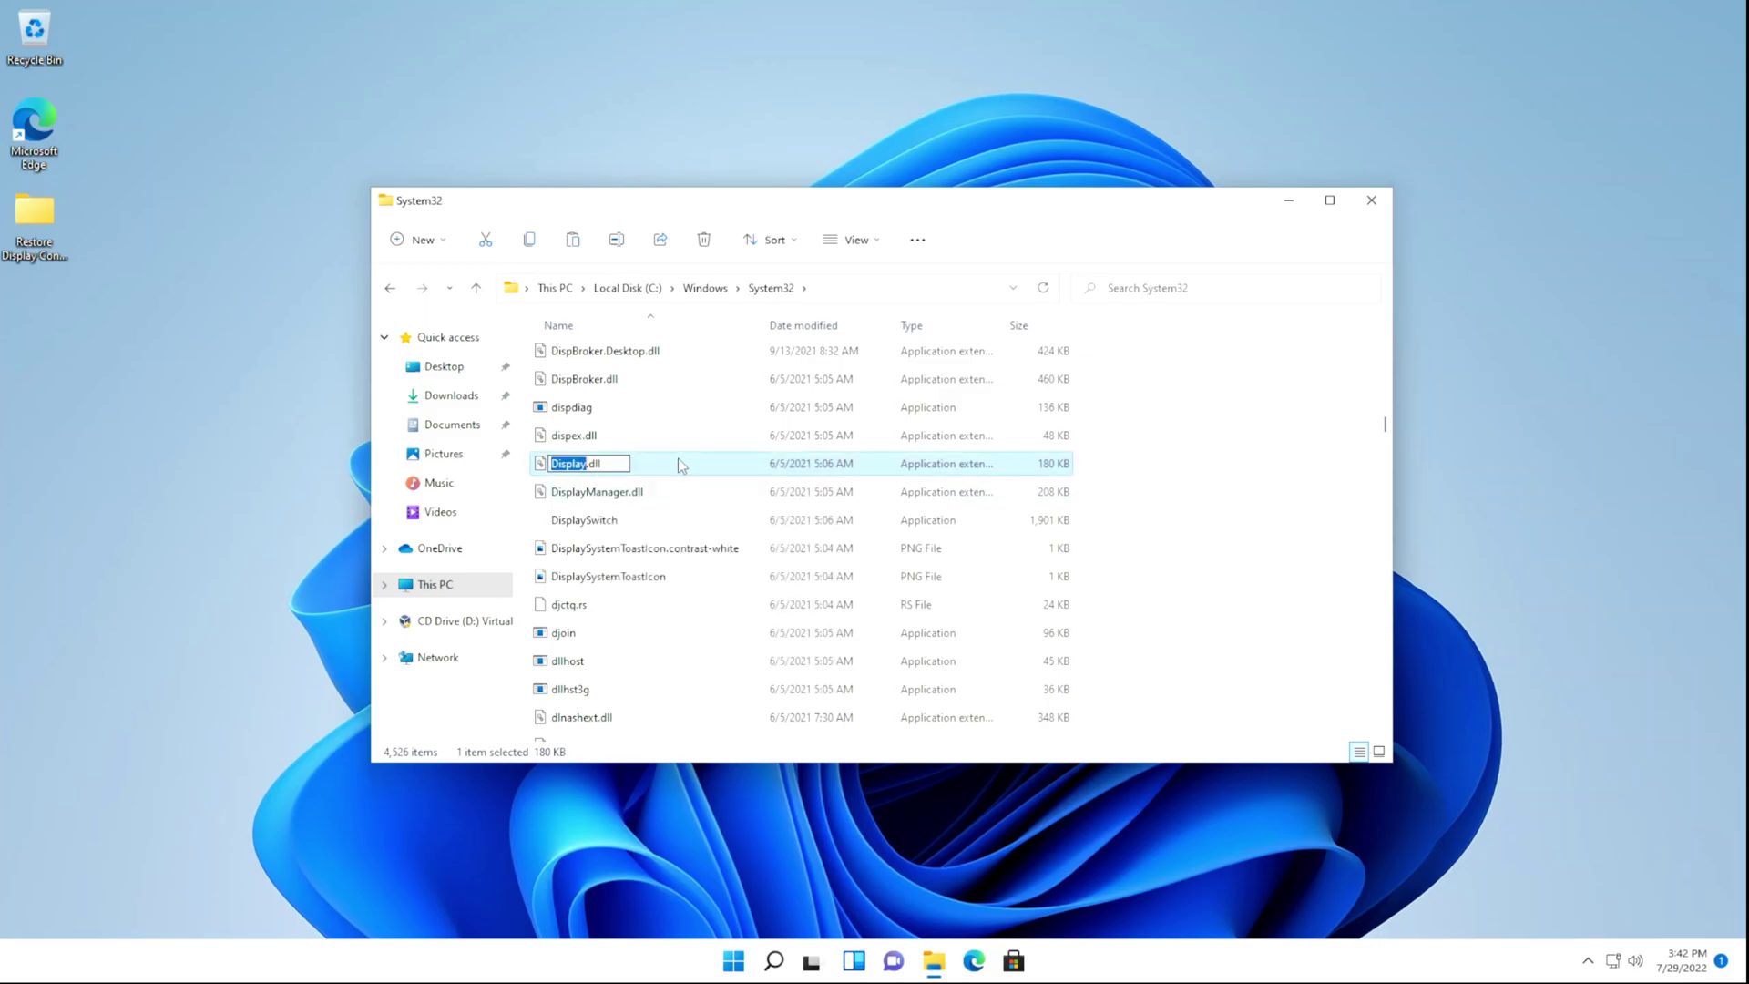
{"action": "key", "text": "Right"}
{"action": "type", "text": "old"}
{"action": "key", "text": "Return"}
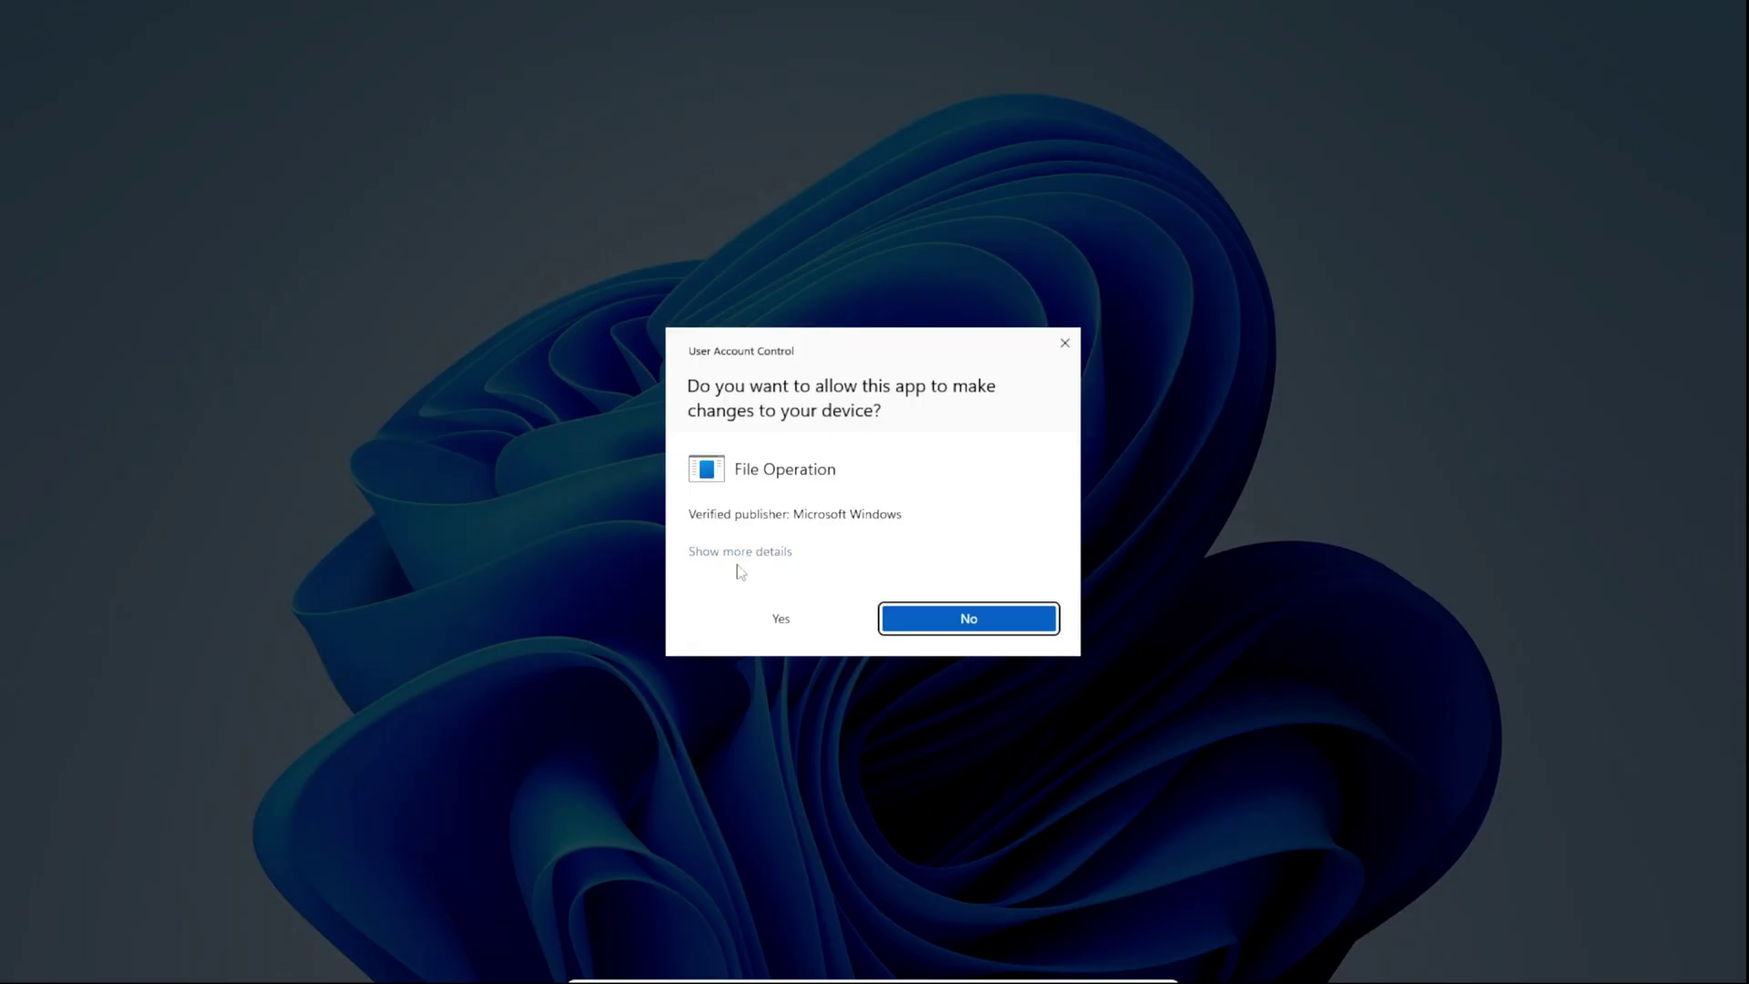
{"action": "left_click", "coordinate": [780, 619]}
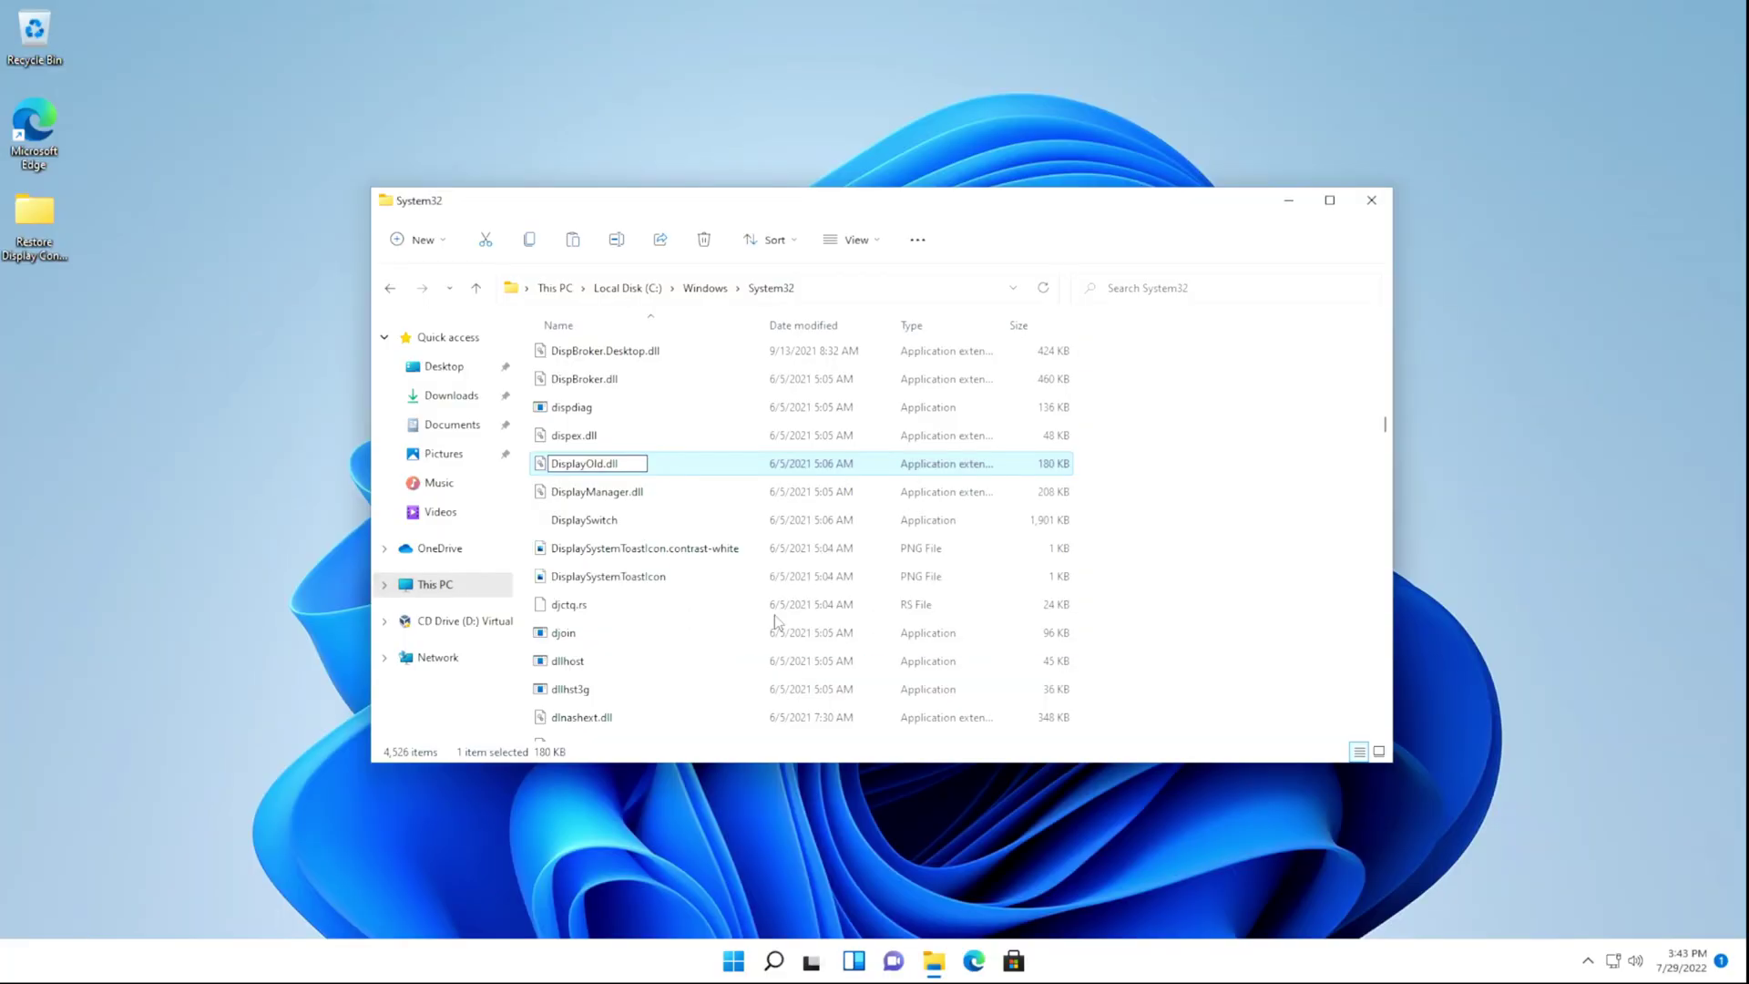
- Paste the copied Display.dll into System32, granting administrator permission for the copy
{"action": "left_click", "coordinate": [1170, 439]}
{"action": "right_click", "coordinate": [1182, 419]}
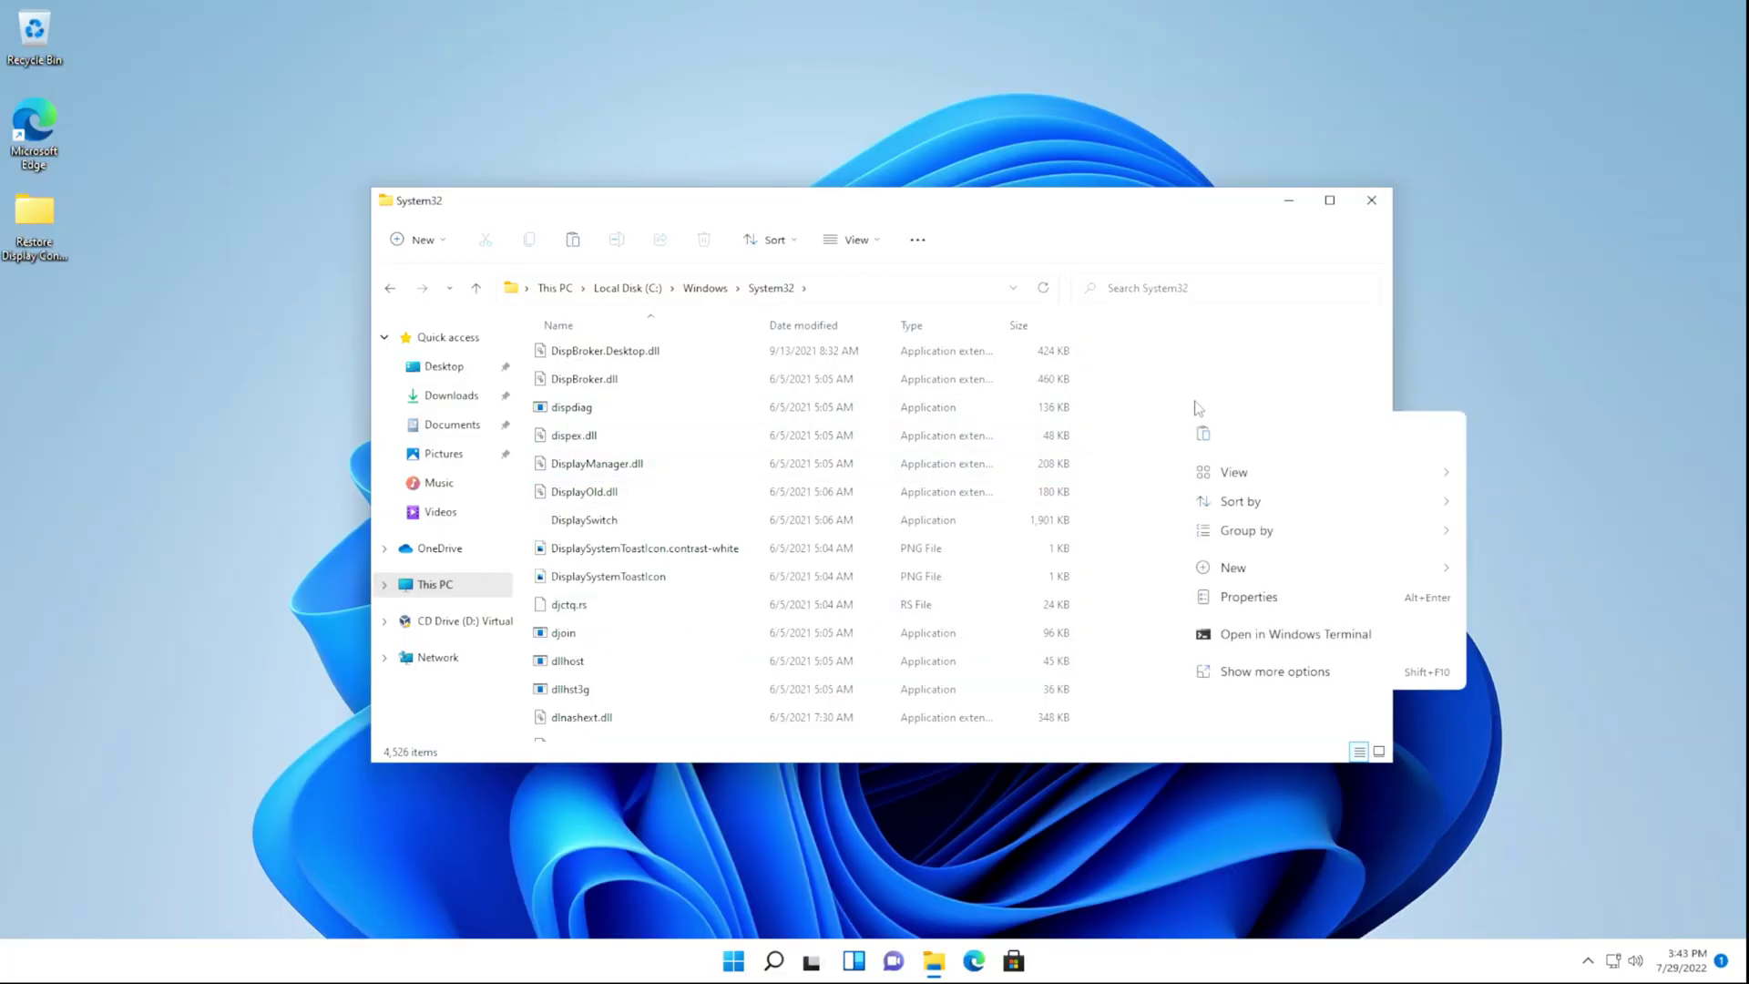
{"action": "left_click", "coordinate": [1208, 440]}
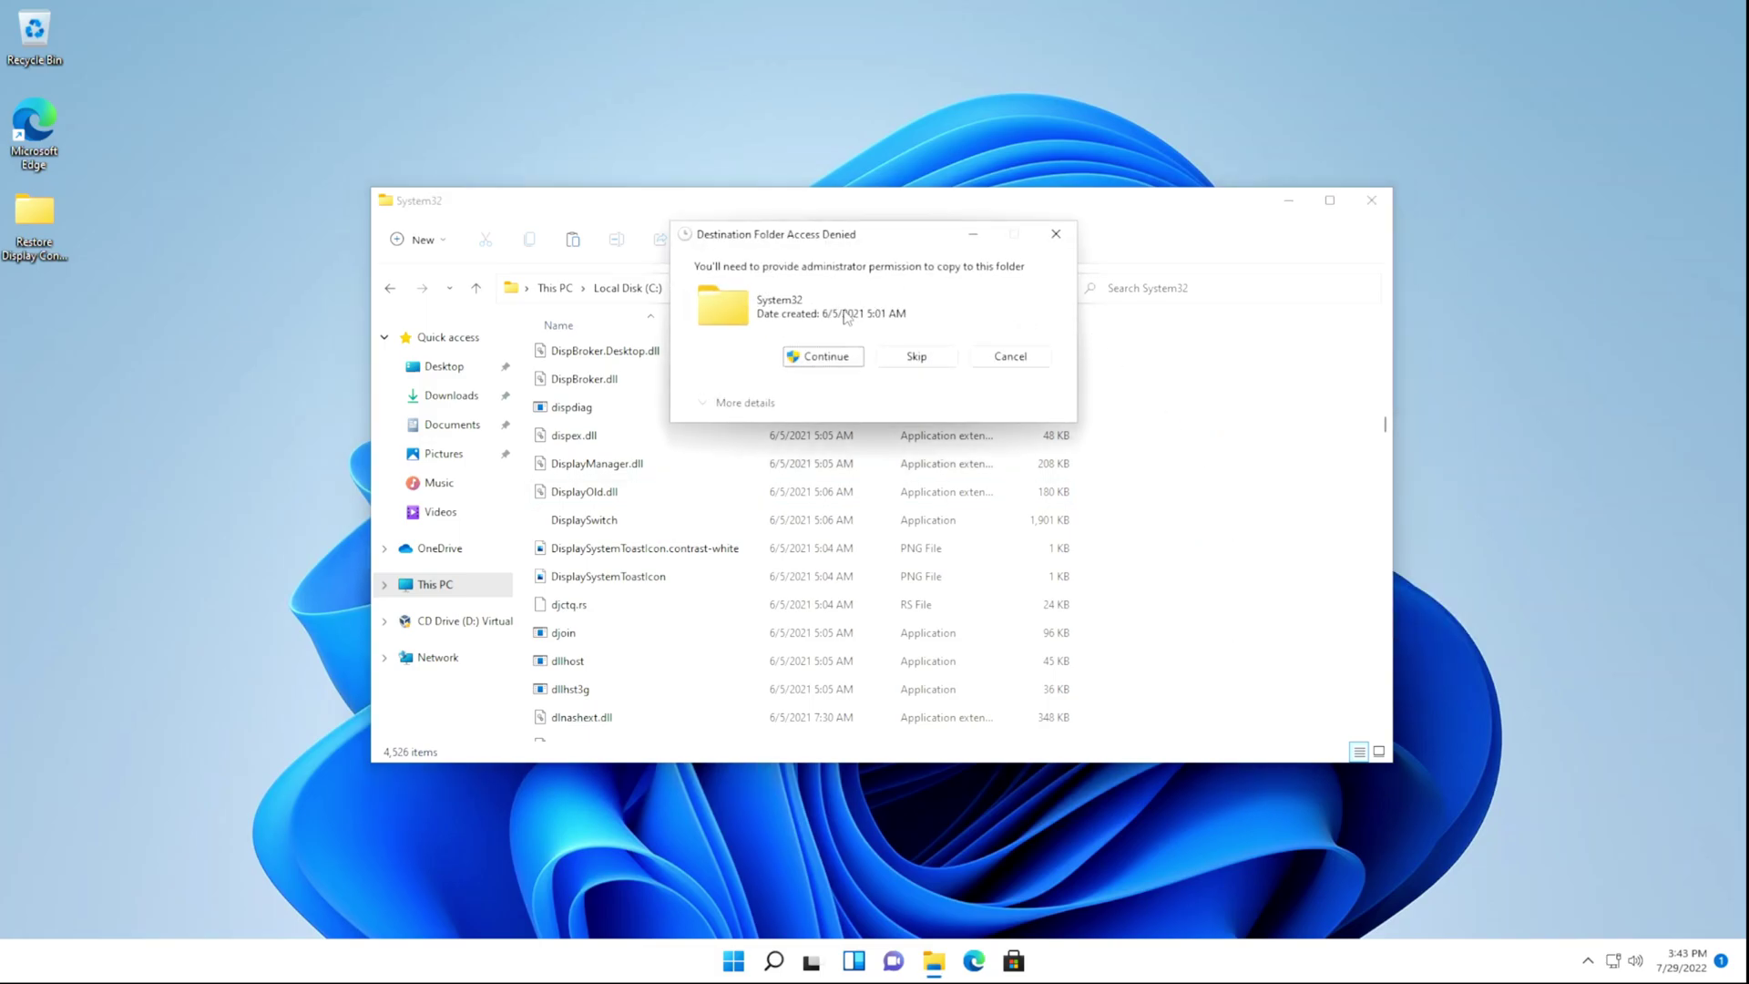
{"action": "left_click", "coordinate": [825, 355]}
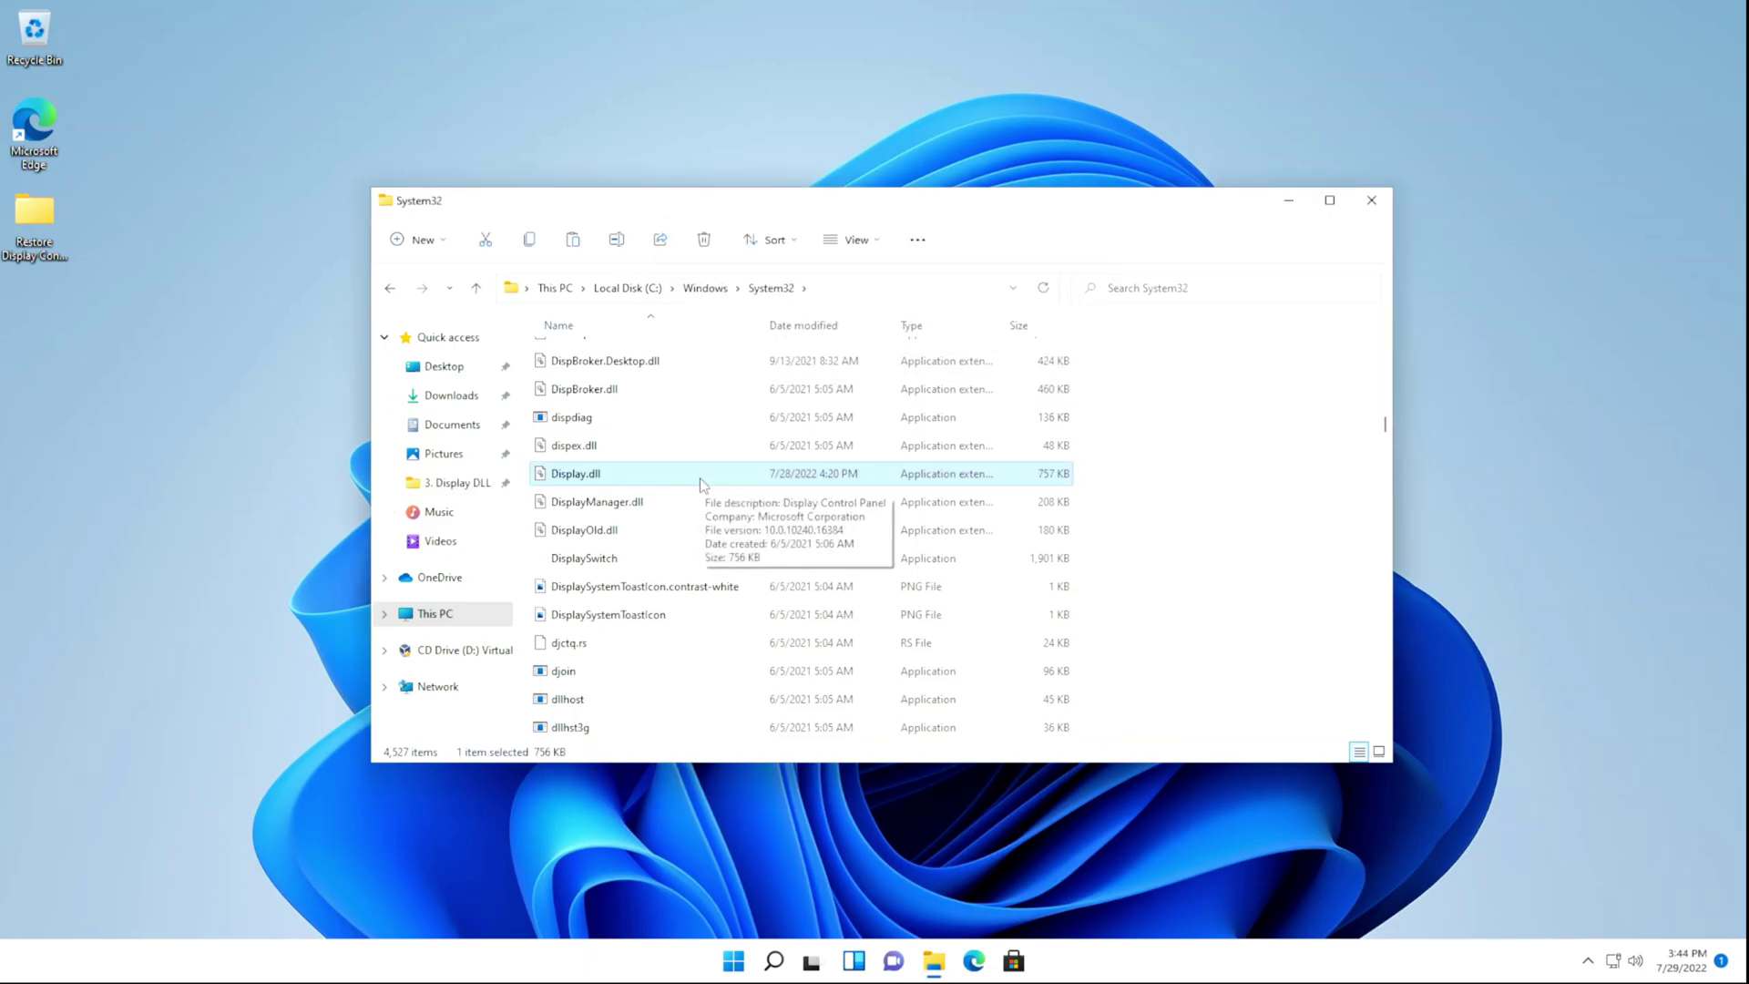
{"action": "key", "text": "alt+Left"}
{"action": "left_click", "coordinate": [657, 387]}
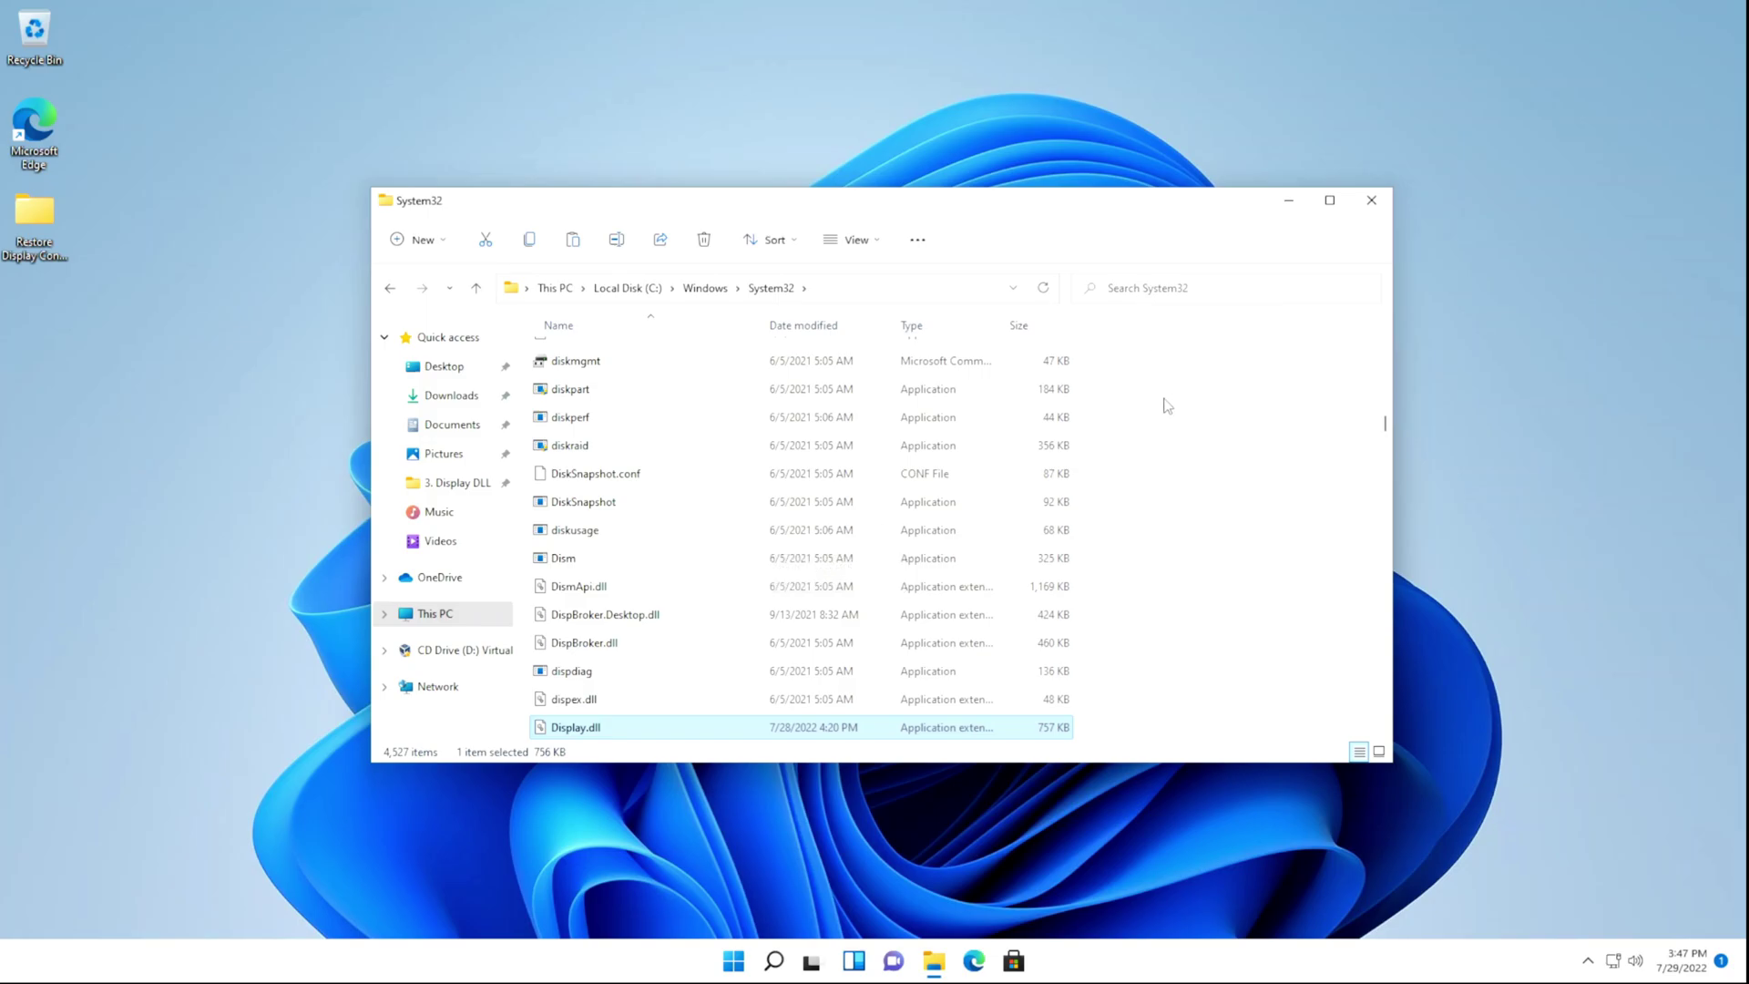
- Open the en-US folder inside System32
{"action": "left_click", "coordinate": [1172, 428]}
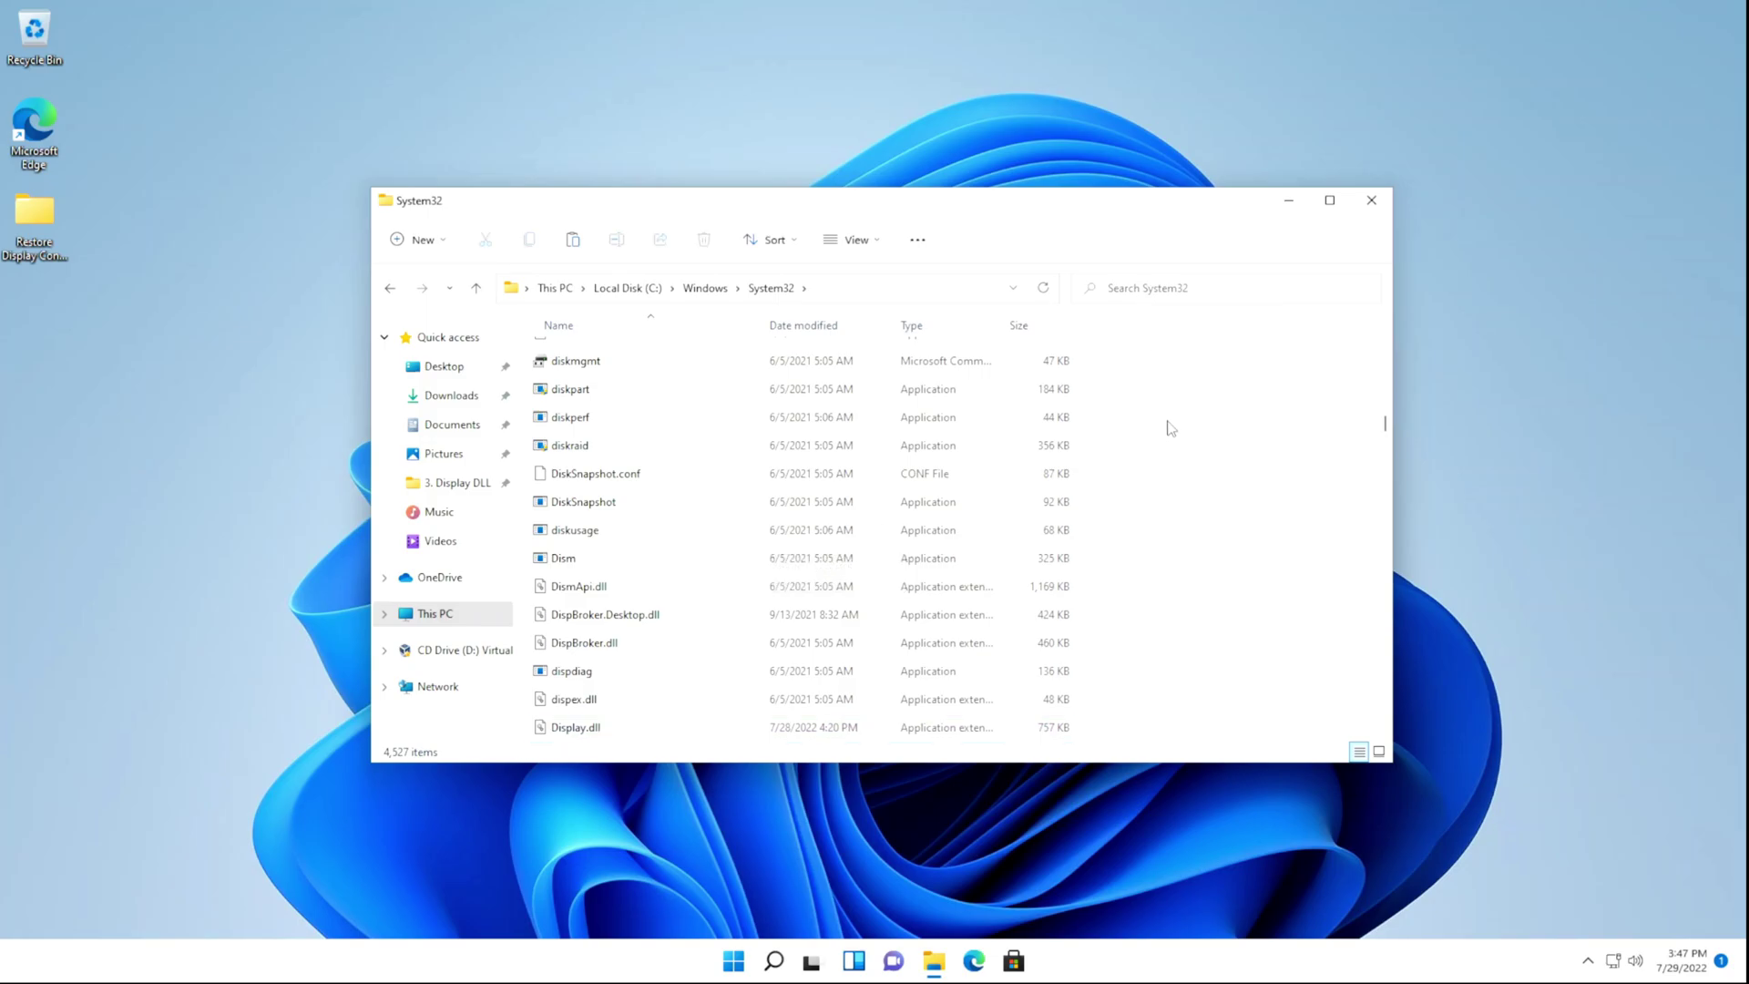
{"action": "type", "text": "en-US"}
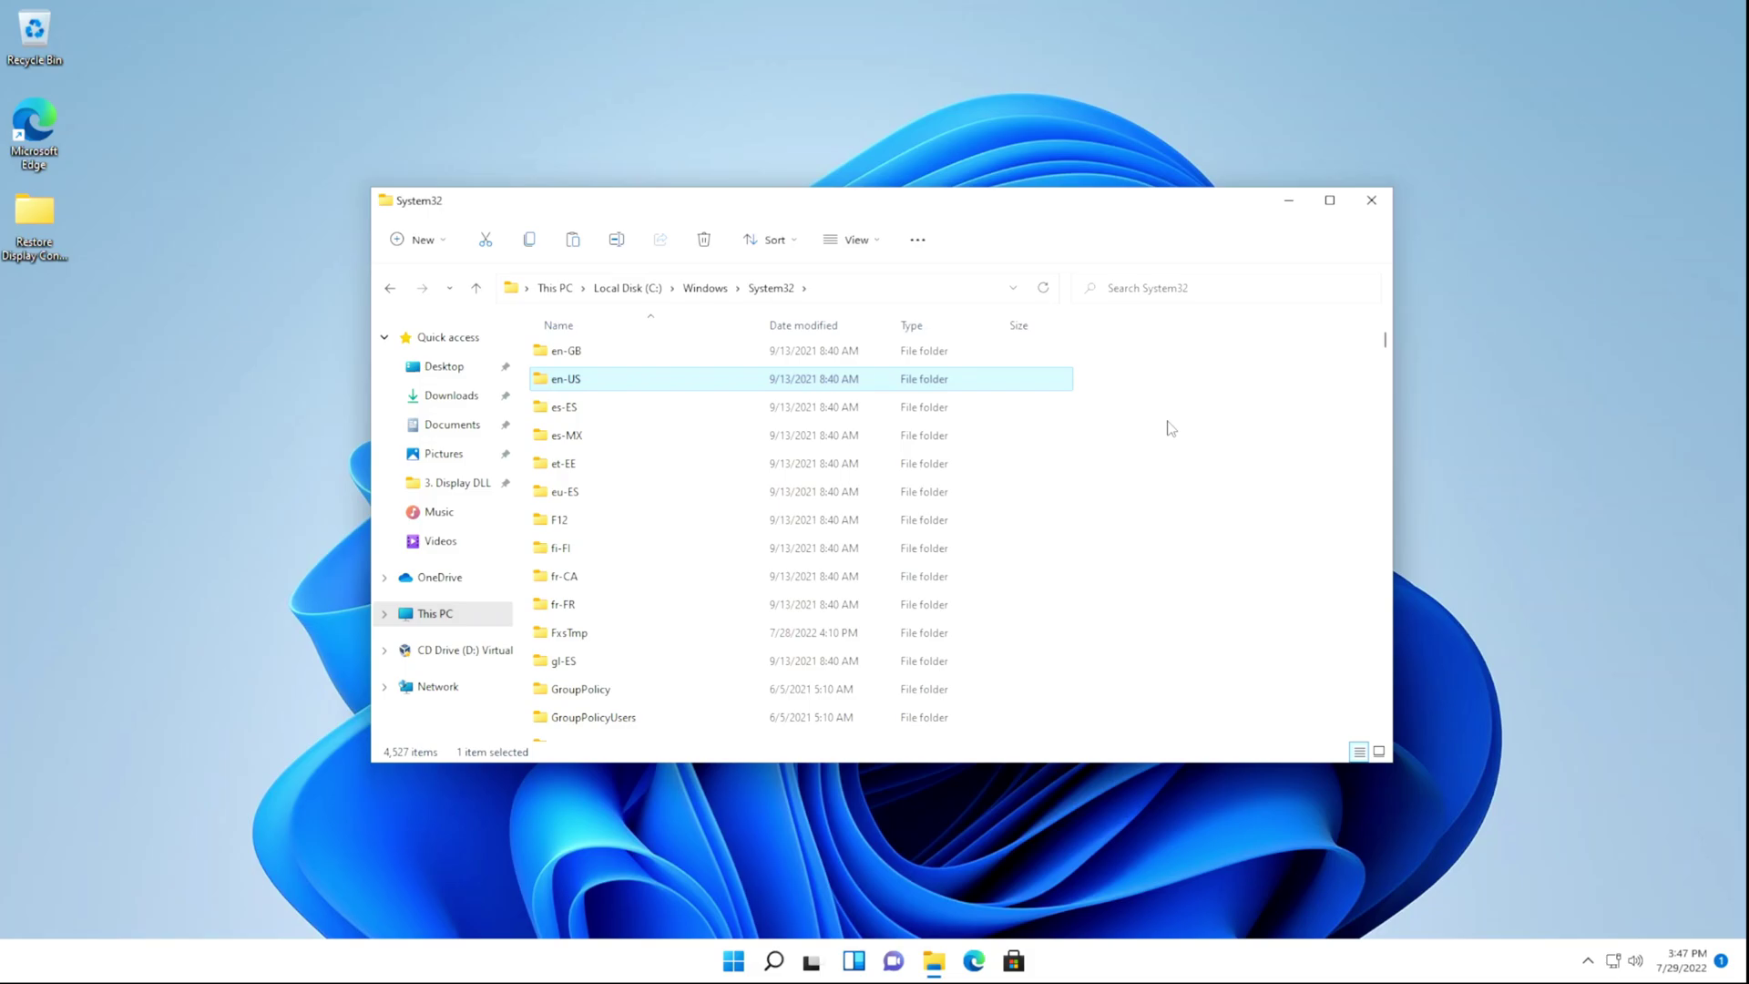
{"action": "double_click", "coordinate": [691, 378]}
{"action": "left_click", "coordinate": [697, 384]}
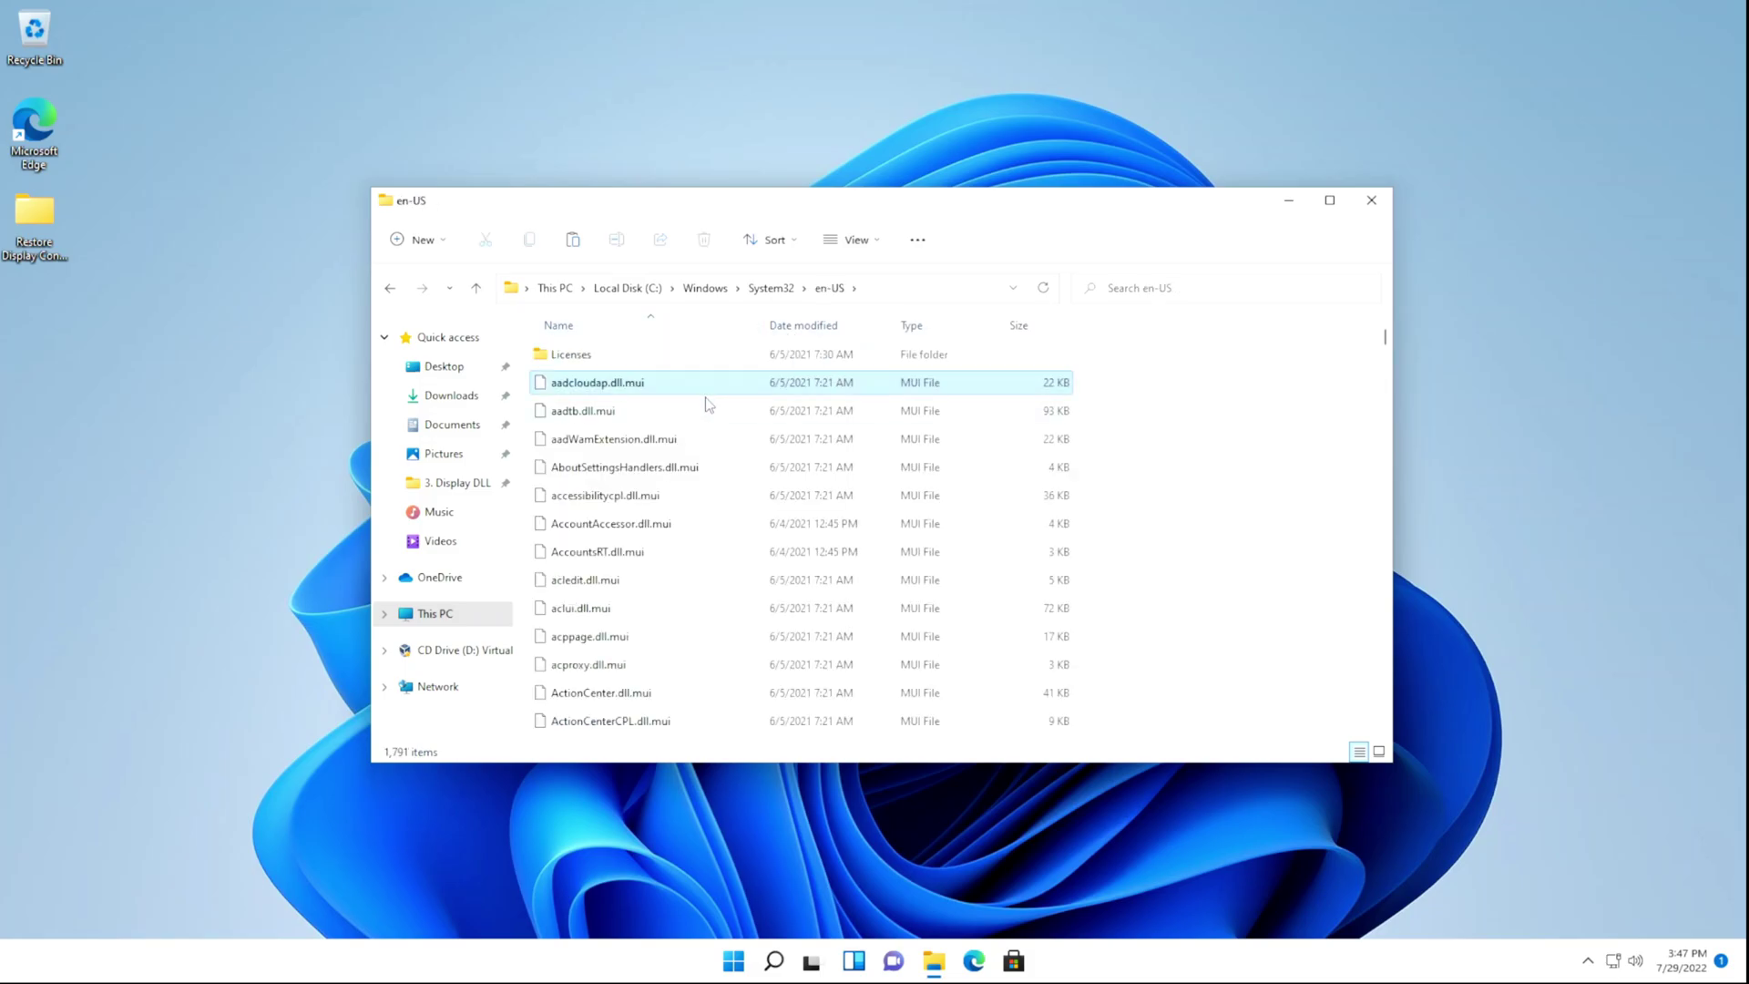
- Find Display.dll.mui in the en-US folder and rename it to DisplayOld.dll.mui, approving the administrator request
{"action": "type", "text": "display"}
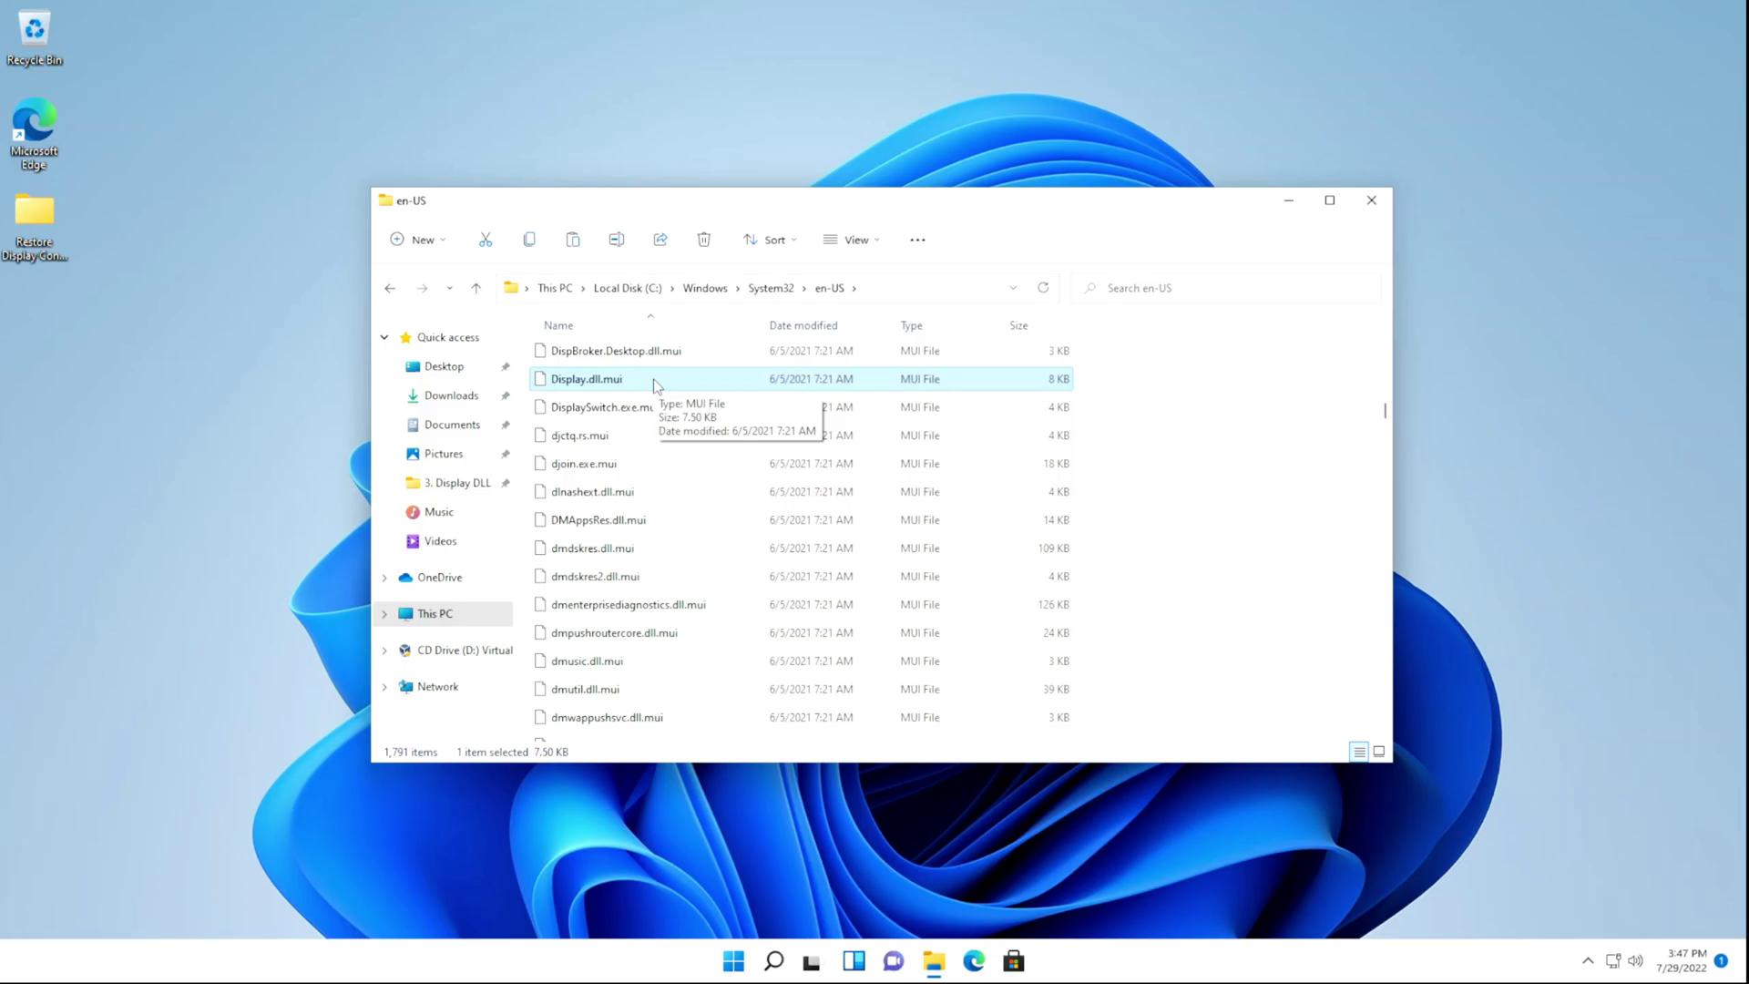
{"action": "right_click", "coordinate": [702, 380]}
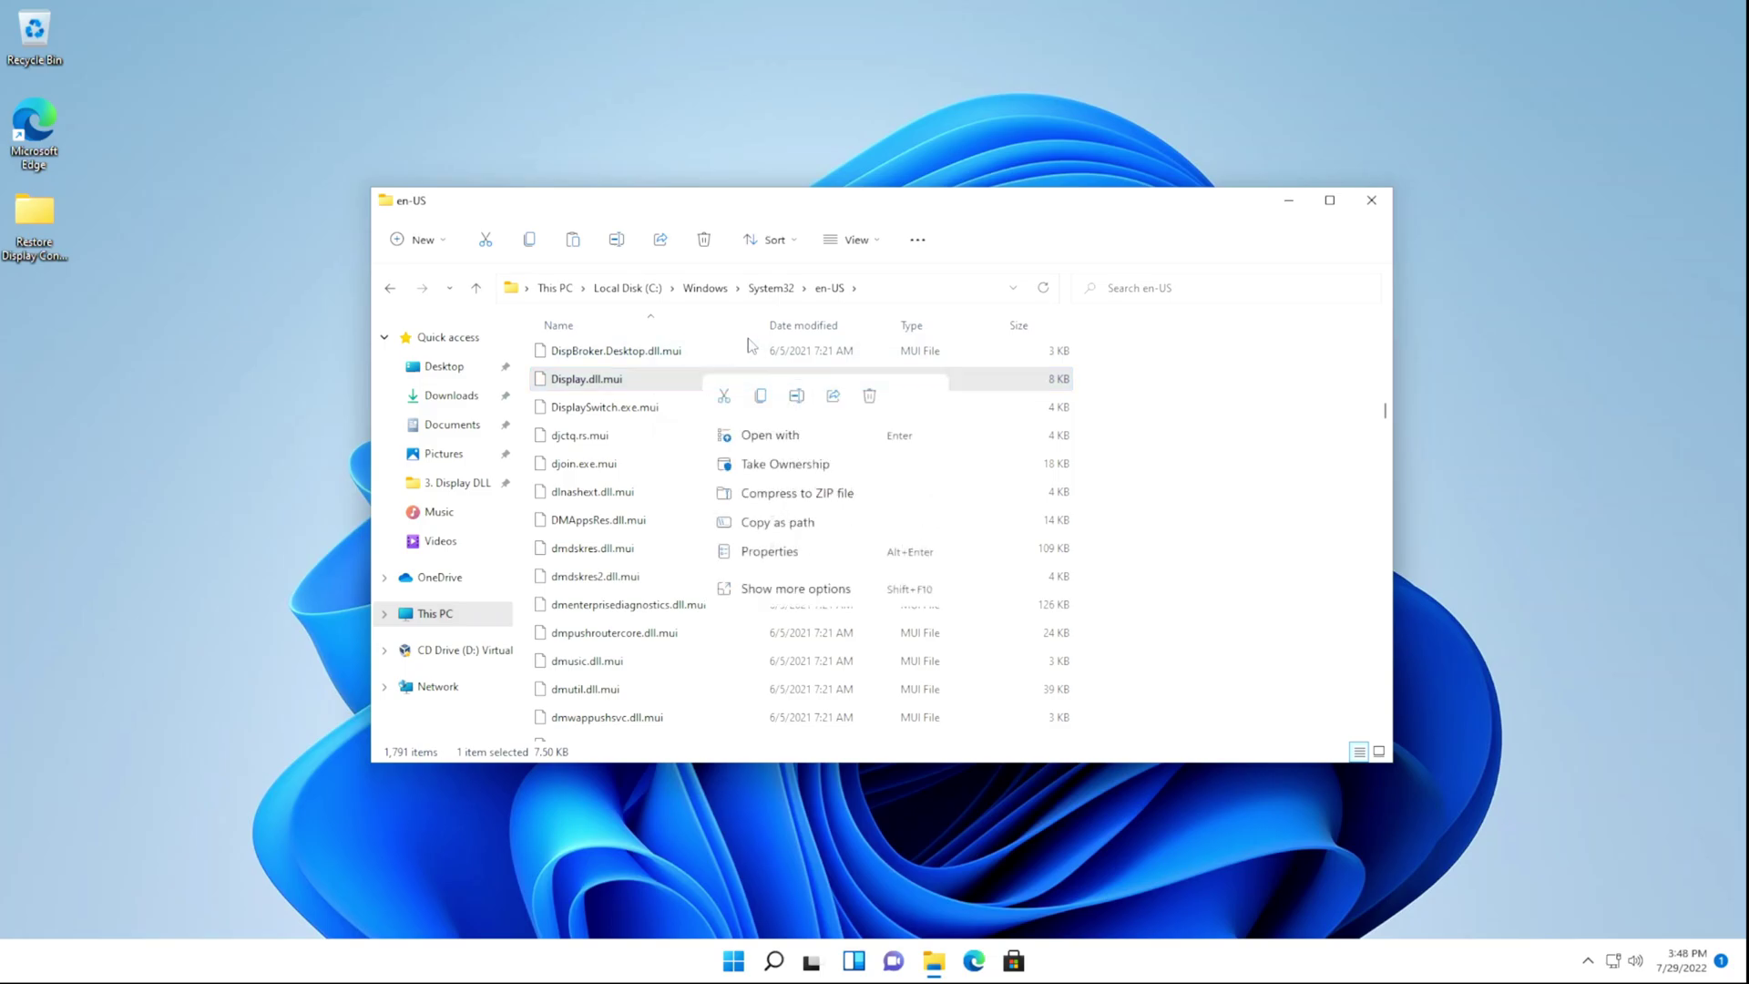
{"action": "left_click", "coordinate": [795, 393]}
{"action": "key", "text": "ctrl+Left"}
{"action": "type", "text": "Old"}
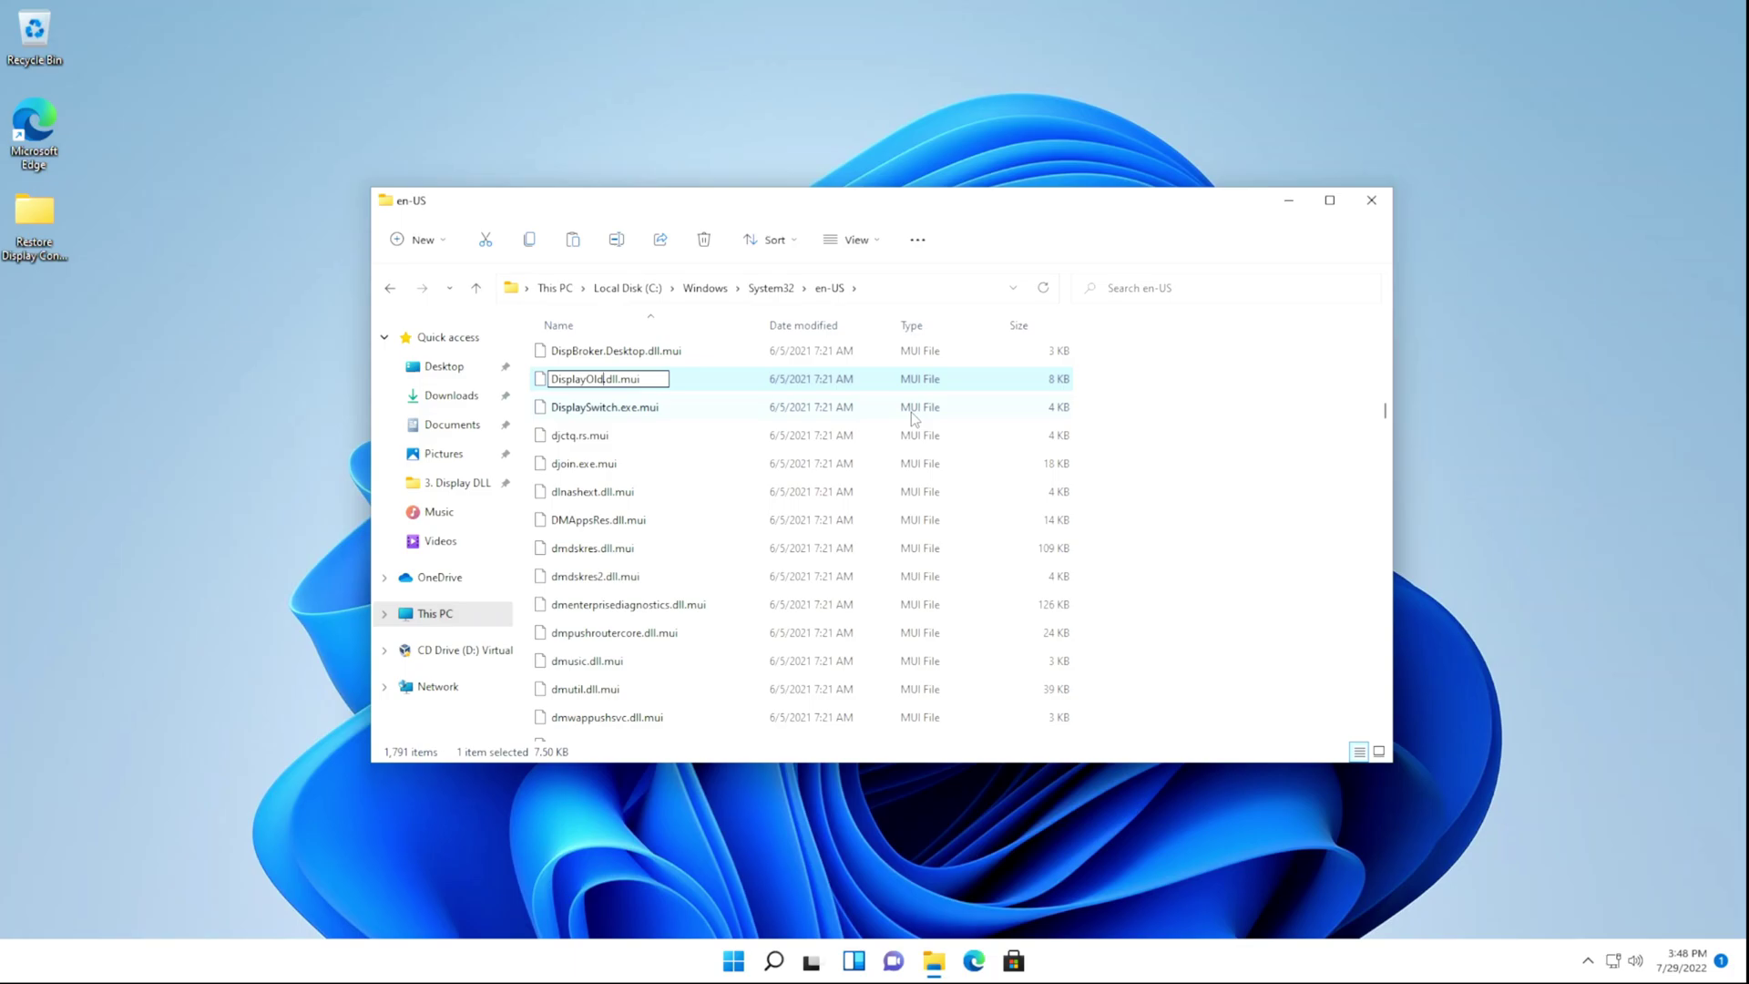
{"action": "key", "text": "Return"}
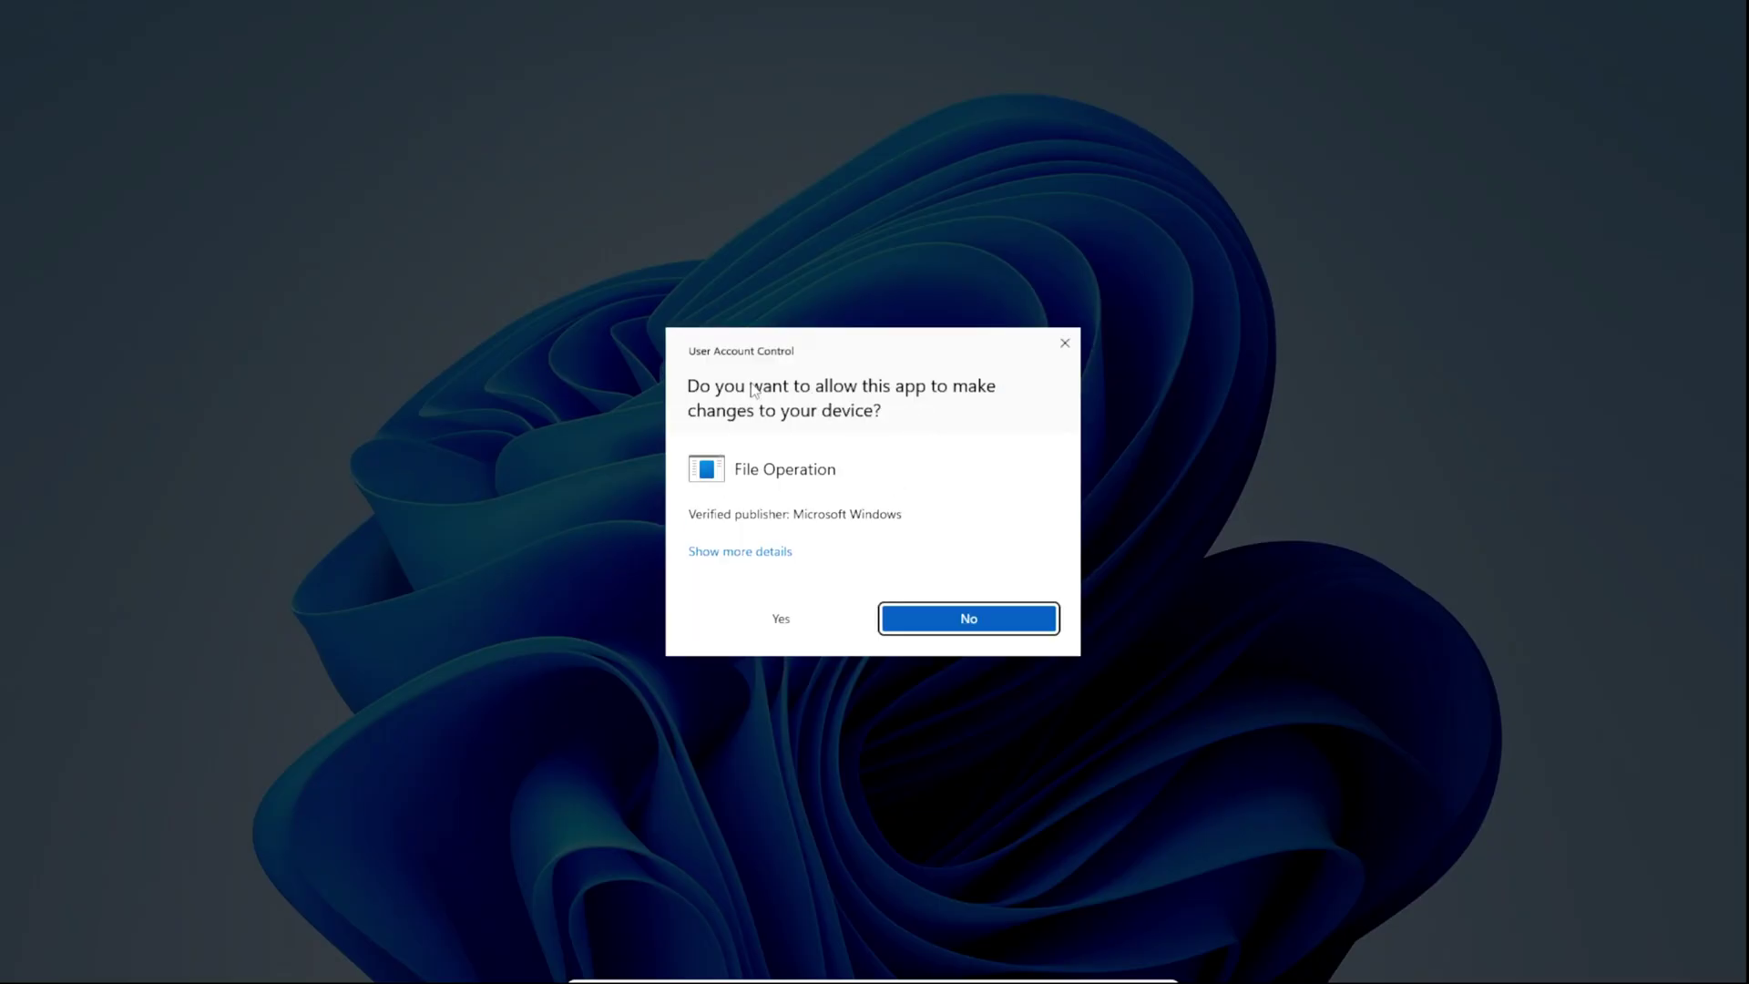
{"action": "left_click", "coordinate": [799, 618]}
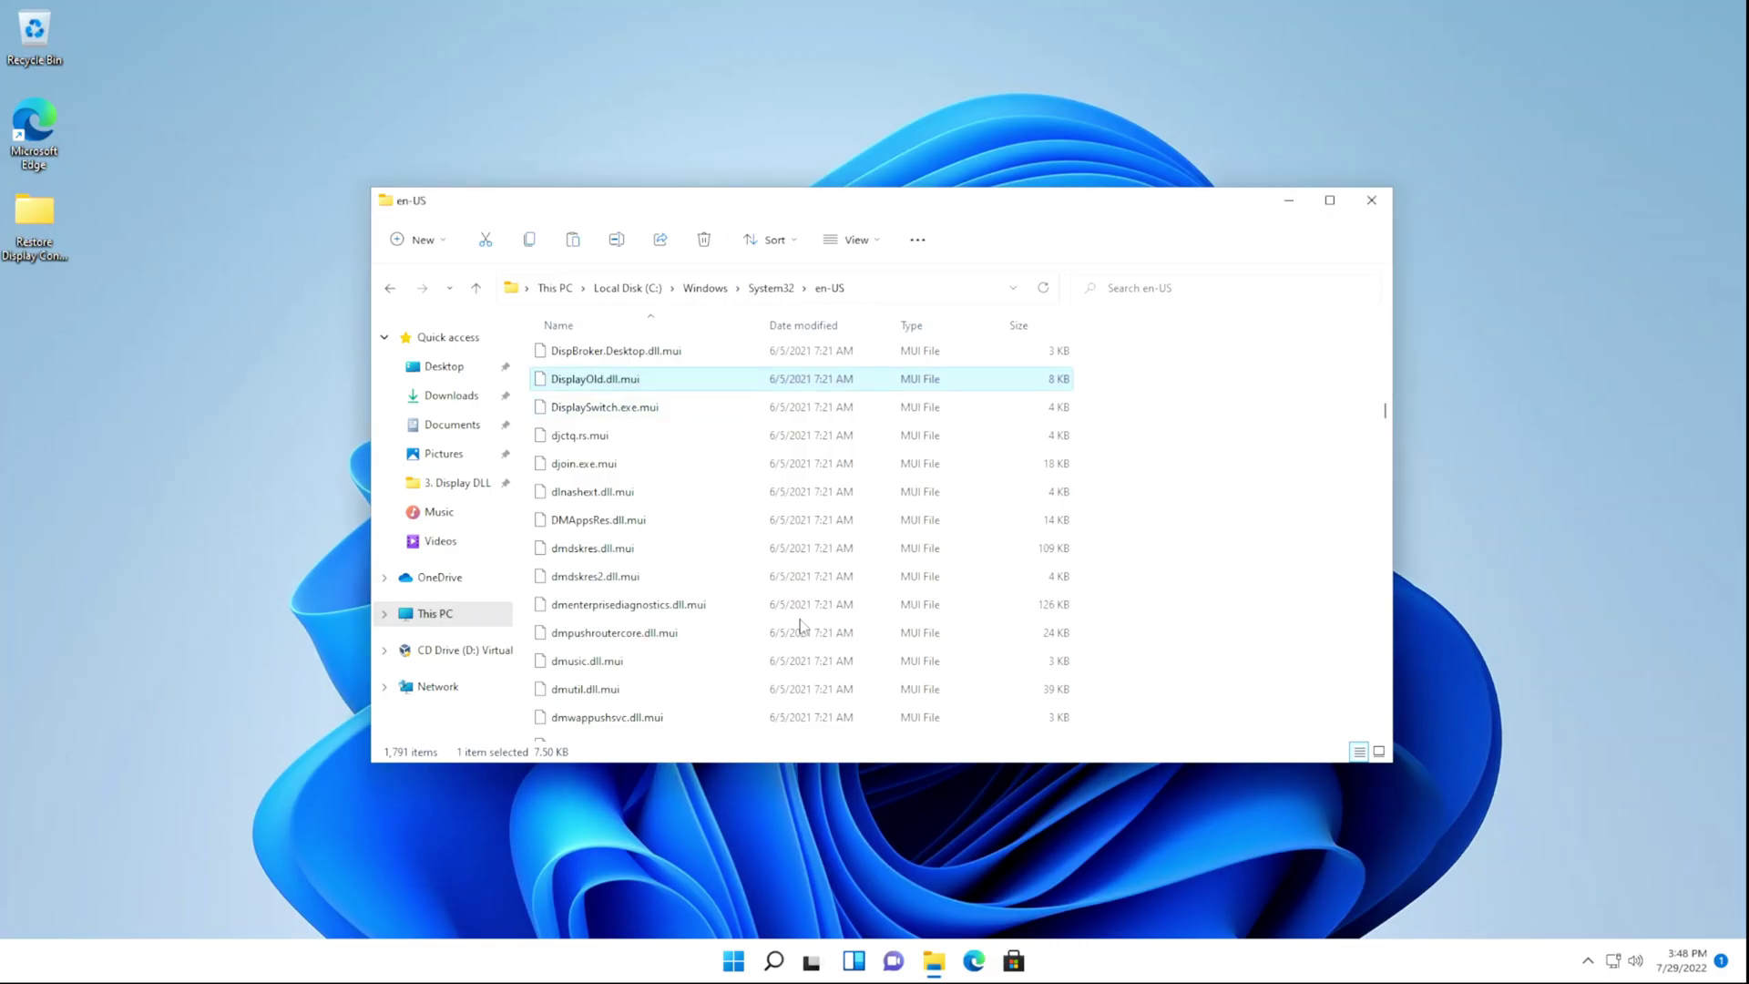
- Paste the copied Display.dll.mui into the en-US folder with administrator permission and close the folder window
{"action": "left_click", "coordinate": [1195, 409]}
{"action": "key", "text": "ctrl+v"}
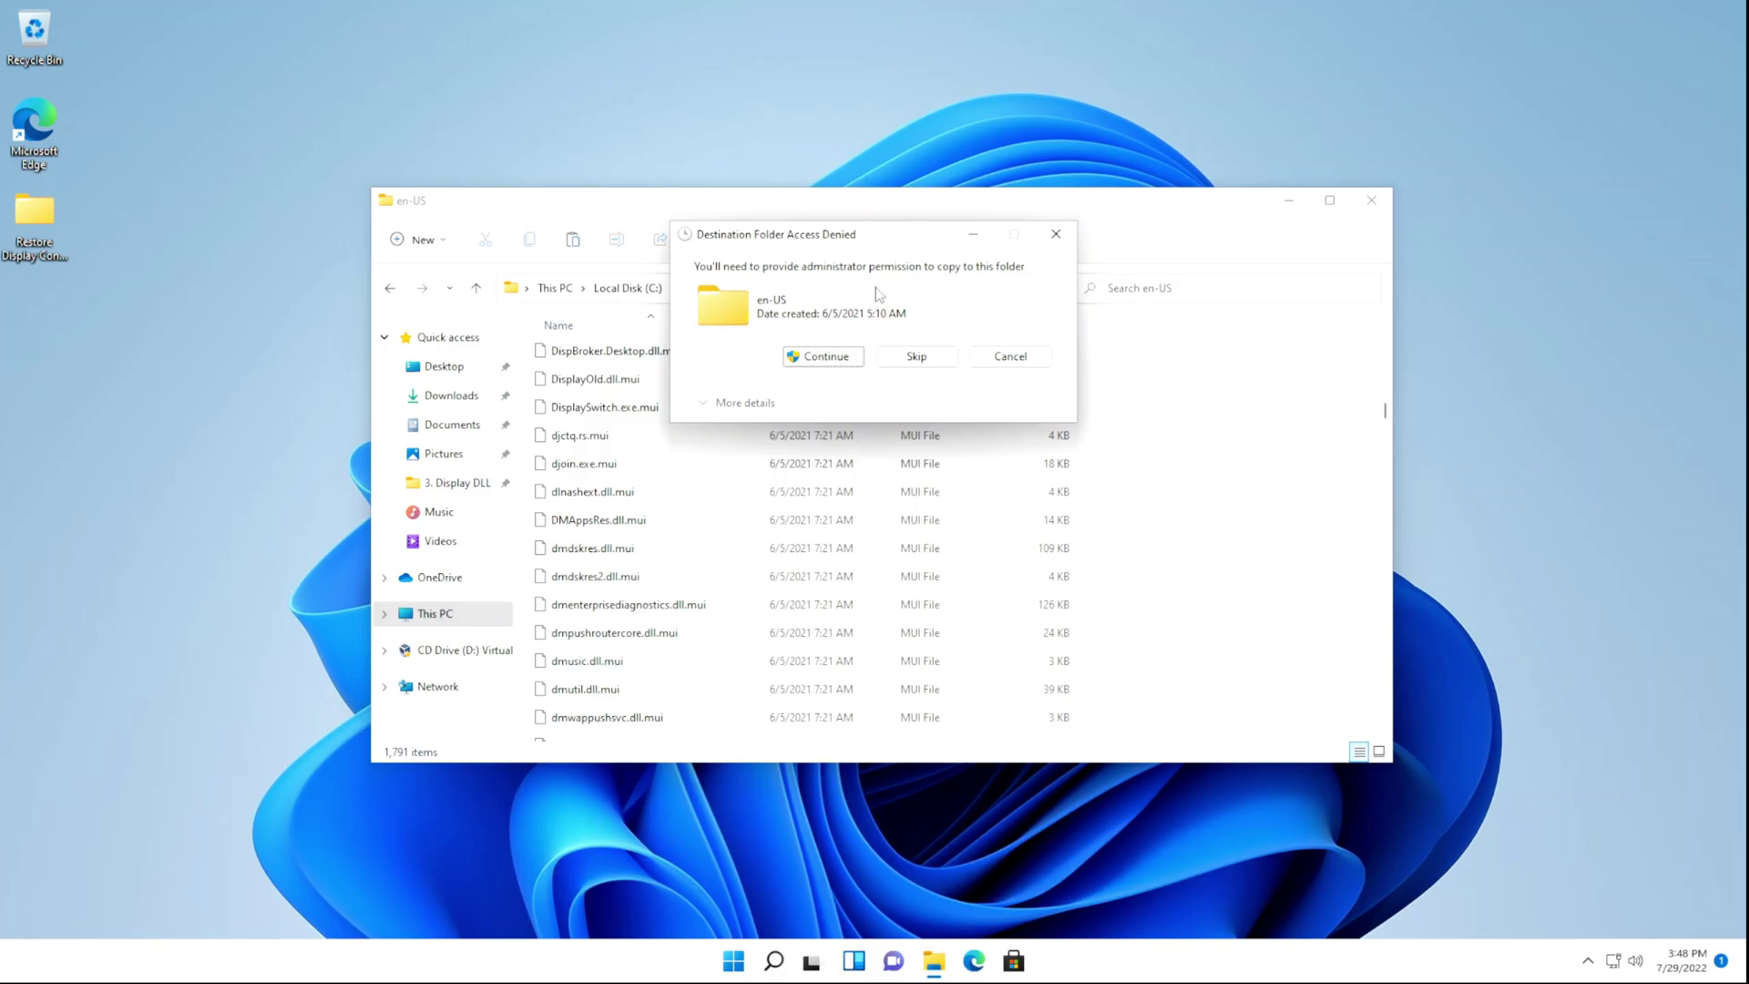
{"action": "left_click", "coordinate": [830, 353]}
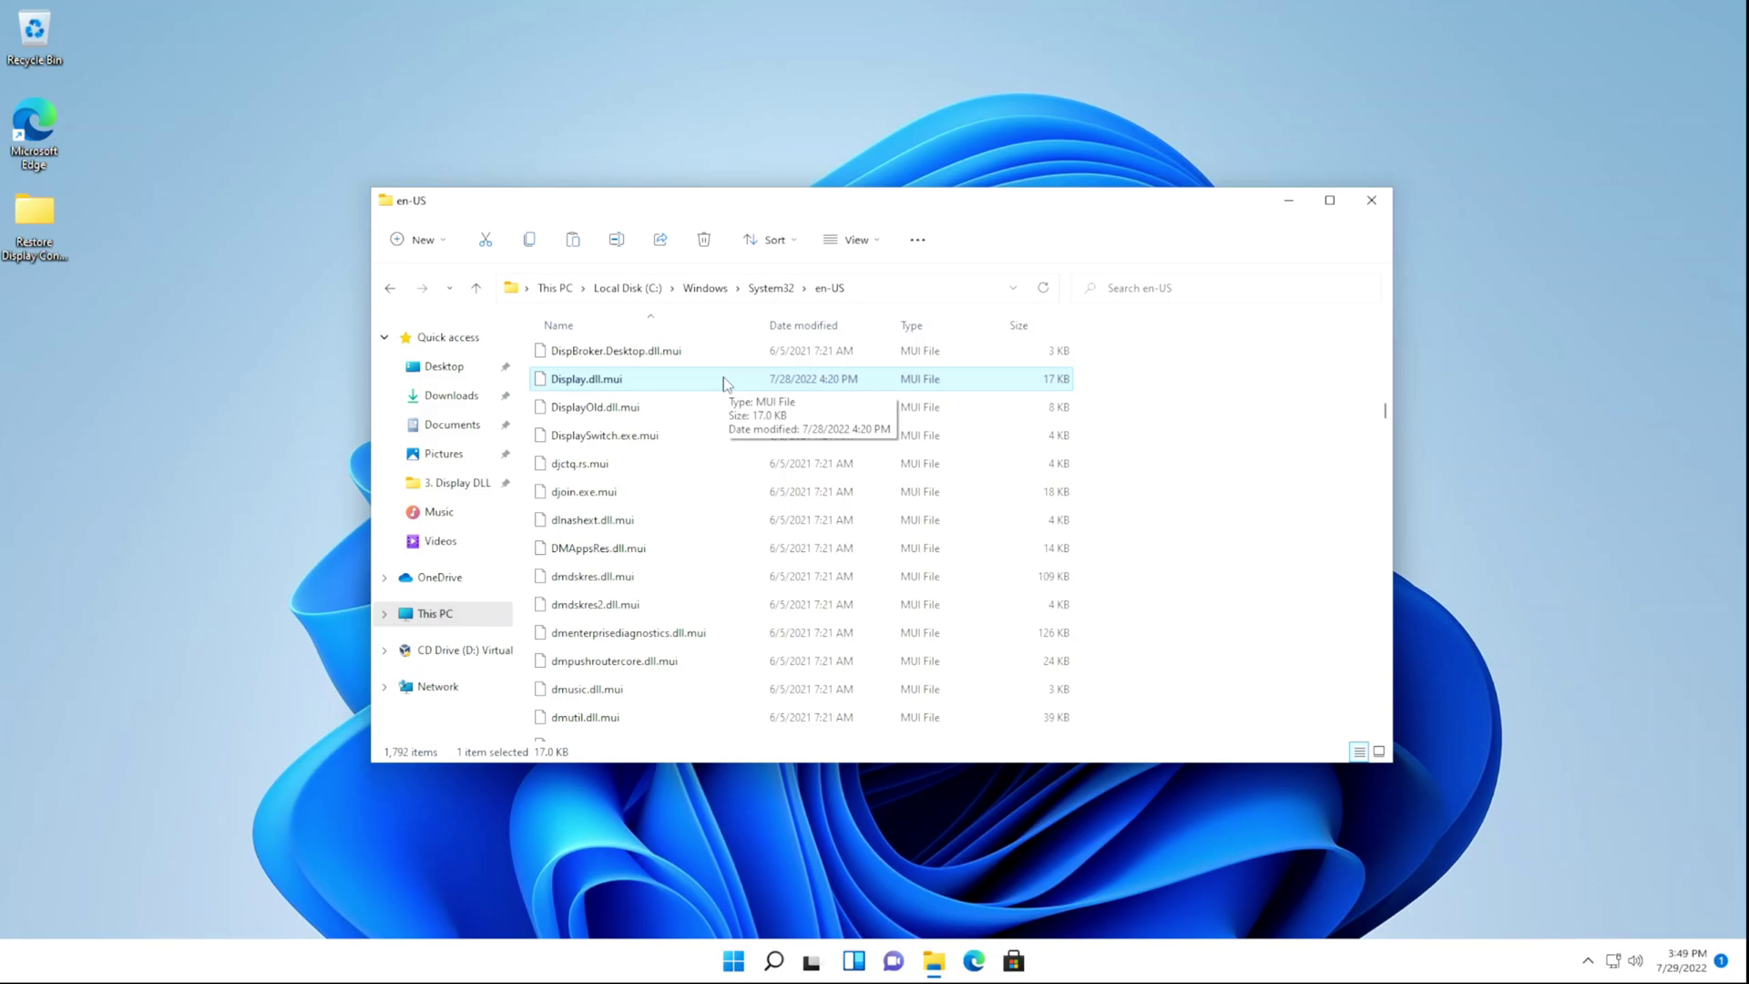
{"action": "left_click", "coordinate": [1152, 402]}
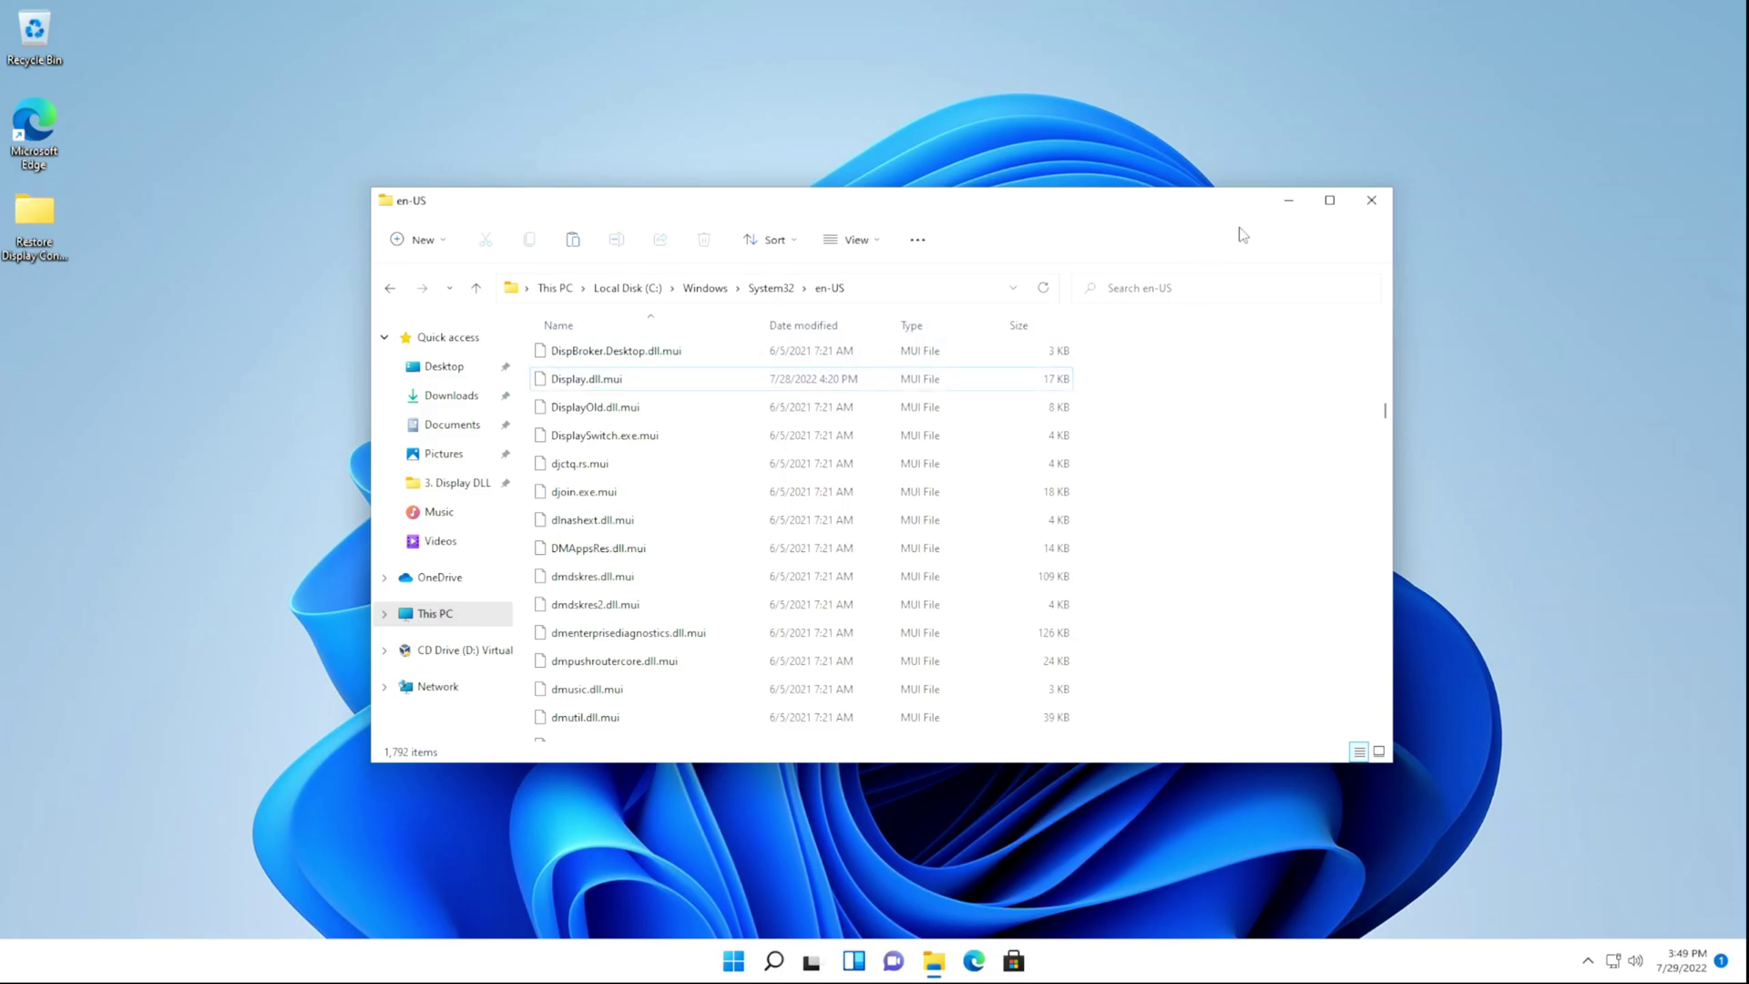
{"action": "left_click", "coordinate": [1371, 200]}
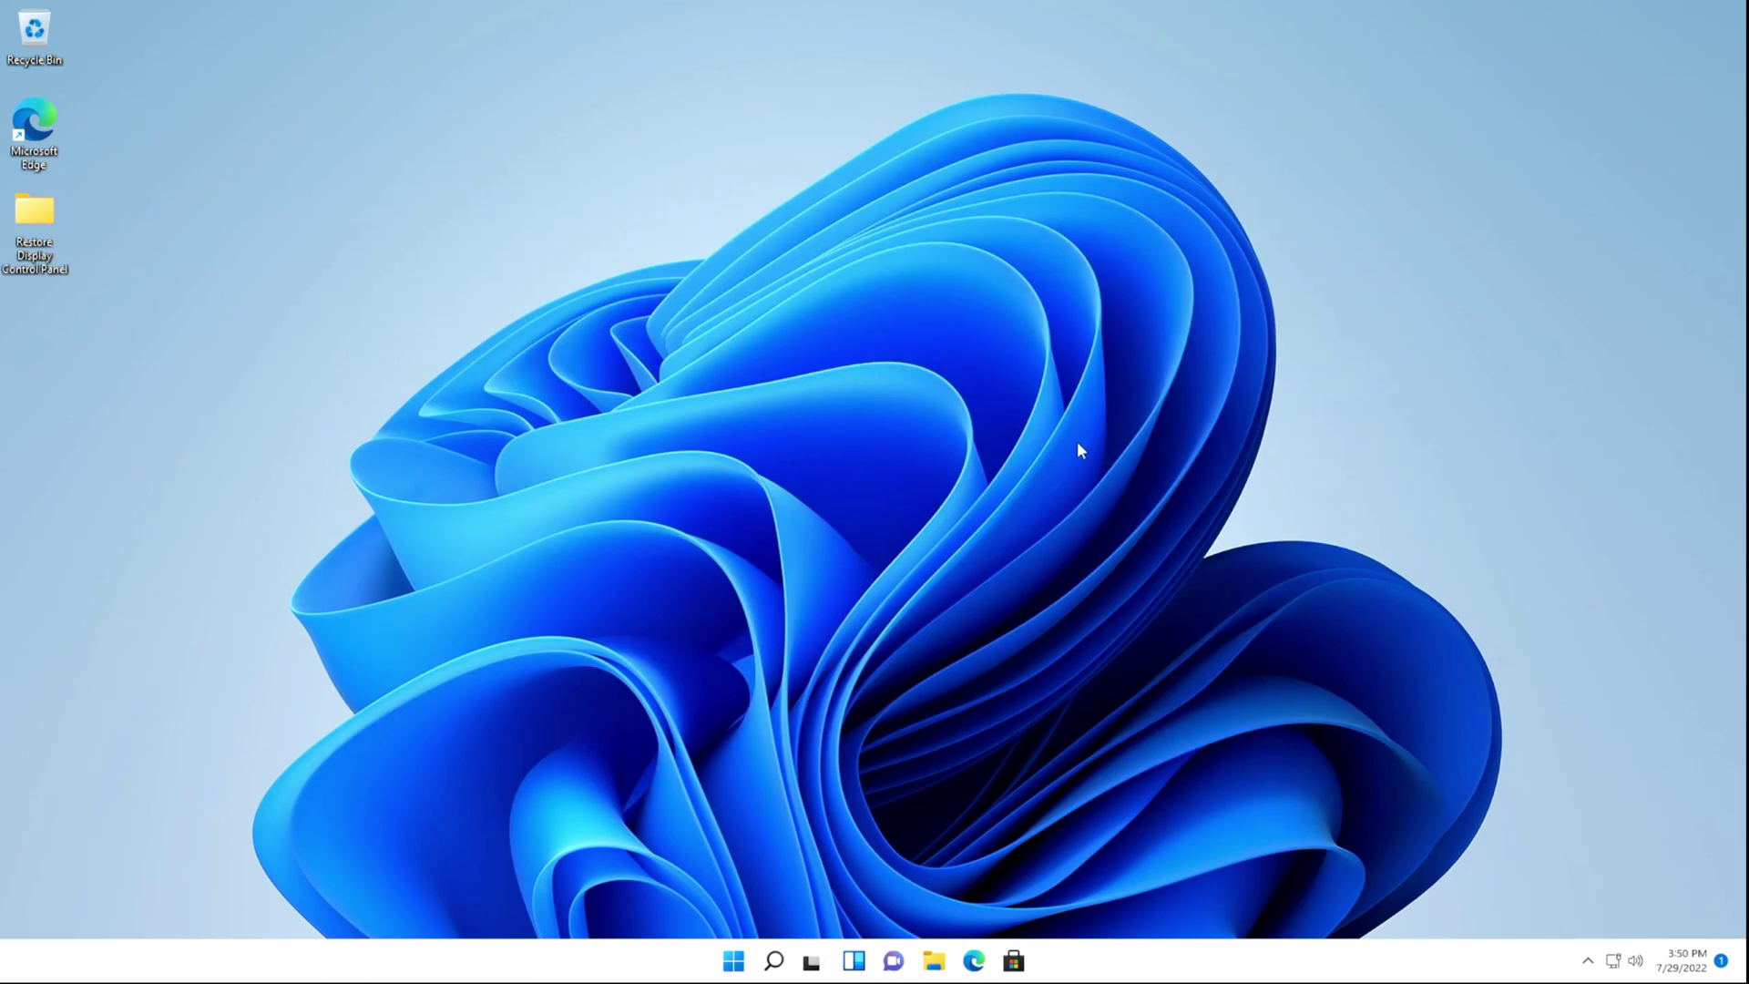
- Open Control Panel and go to the Display page under Appearance and Personalization
{"action": "left_click", "coordinate": [771, 961]}
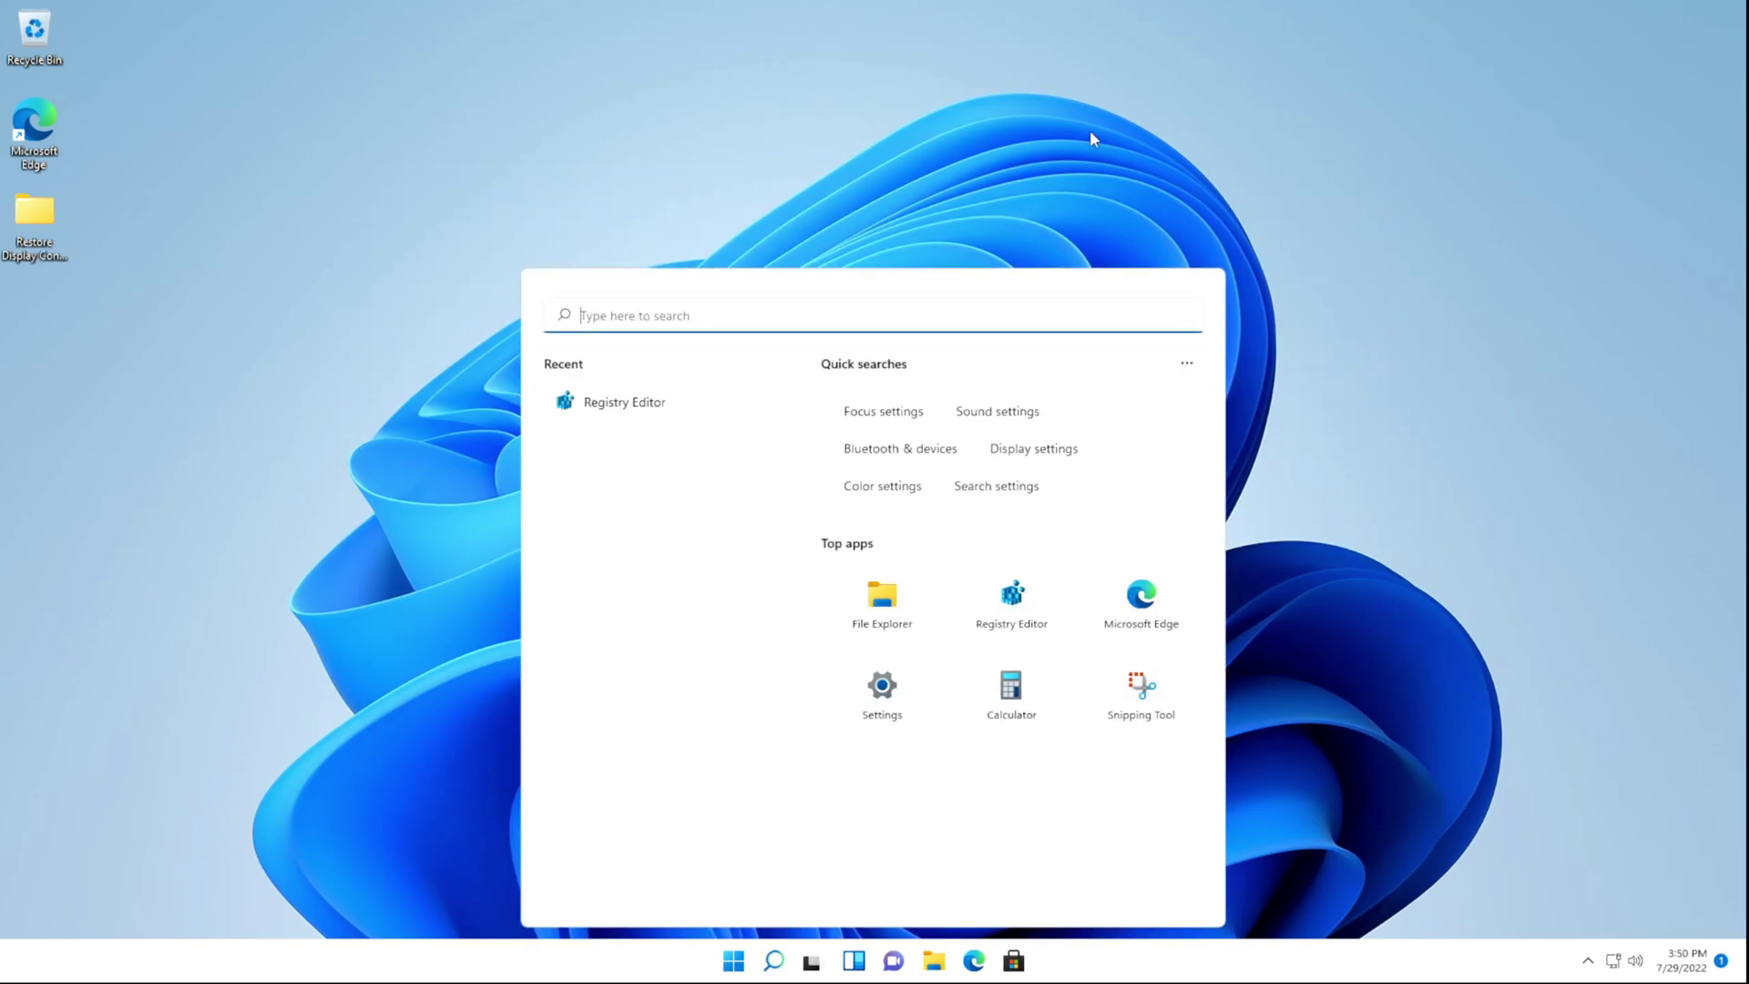
{"action": "type", "text": "Control Panel"}
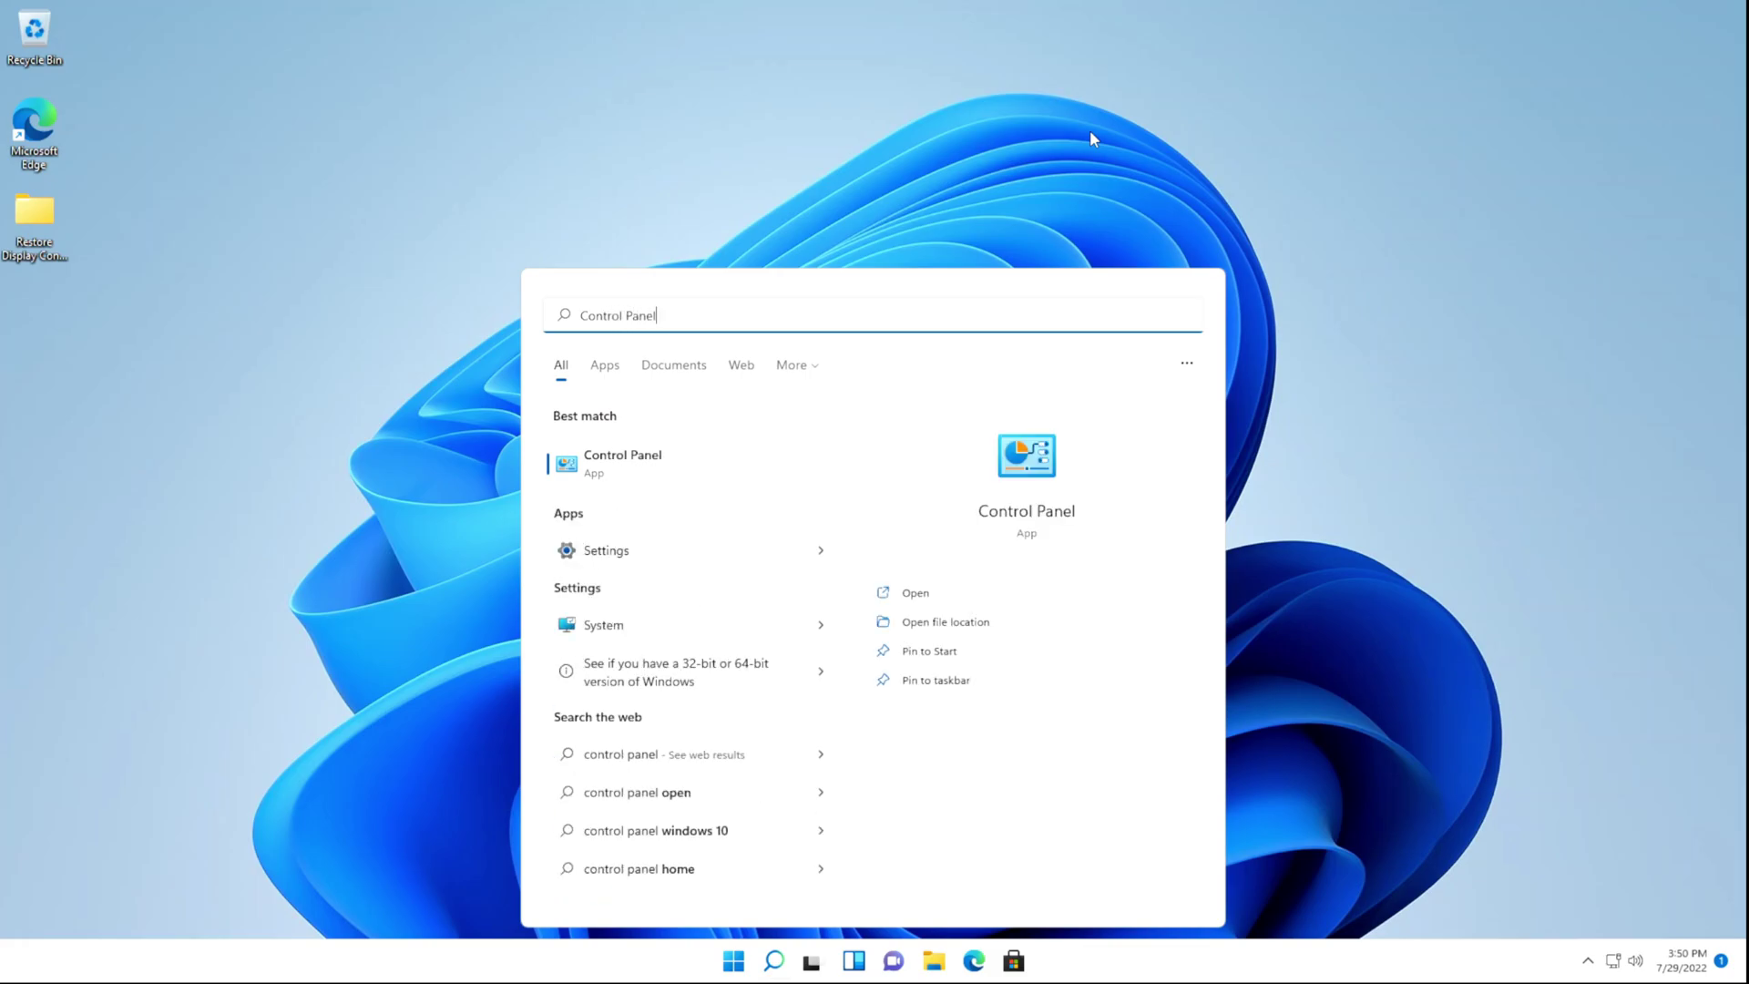
{"action": "key", "text": "Return"}
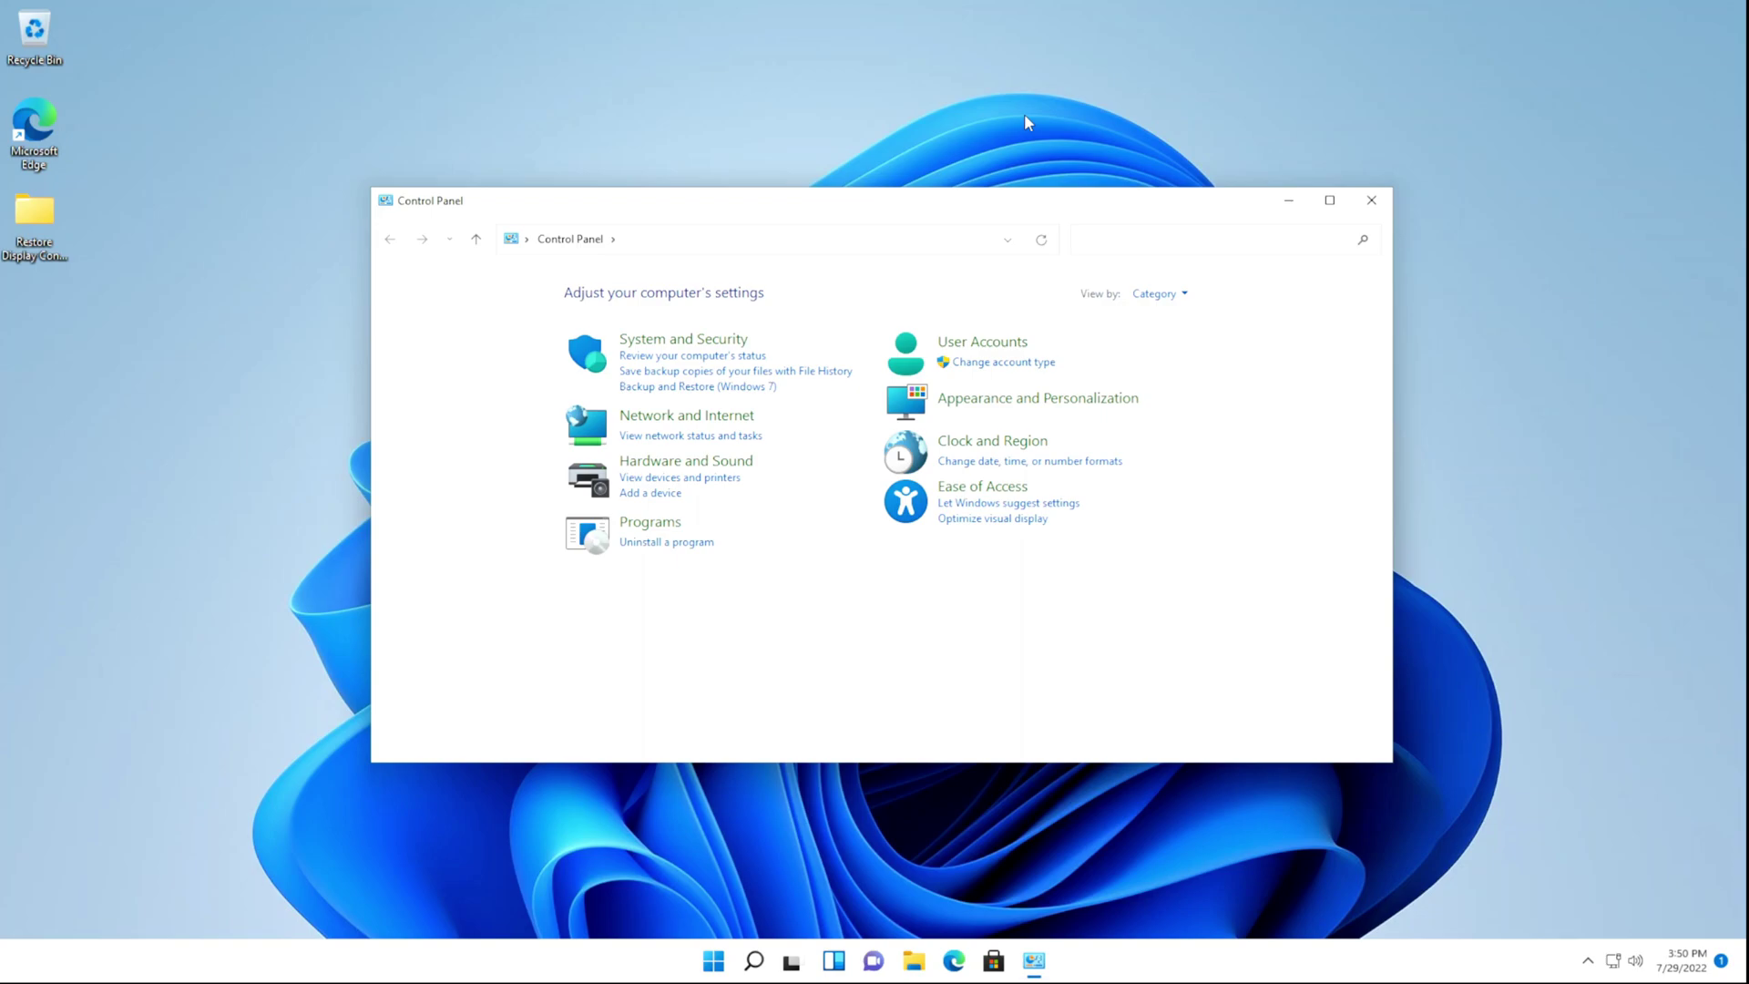
{"action": "left_click", "coordinate": [994, 413]}
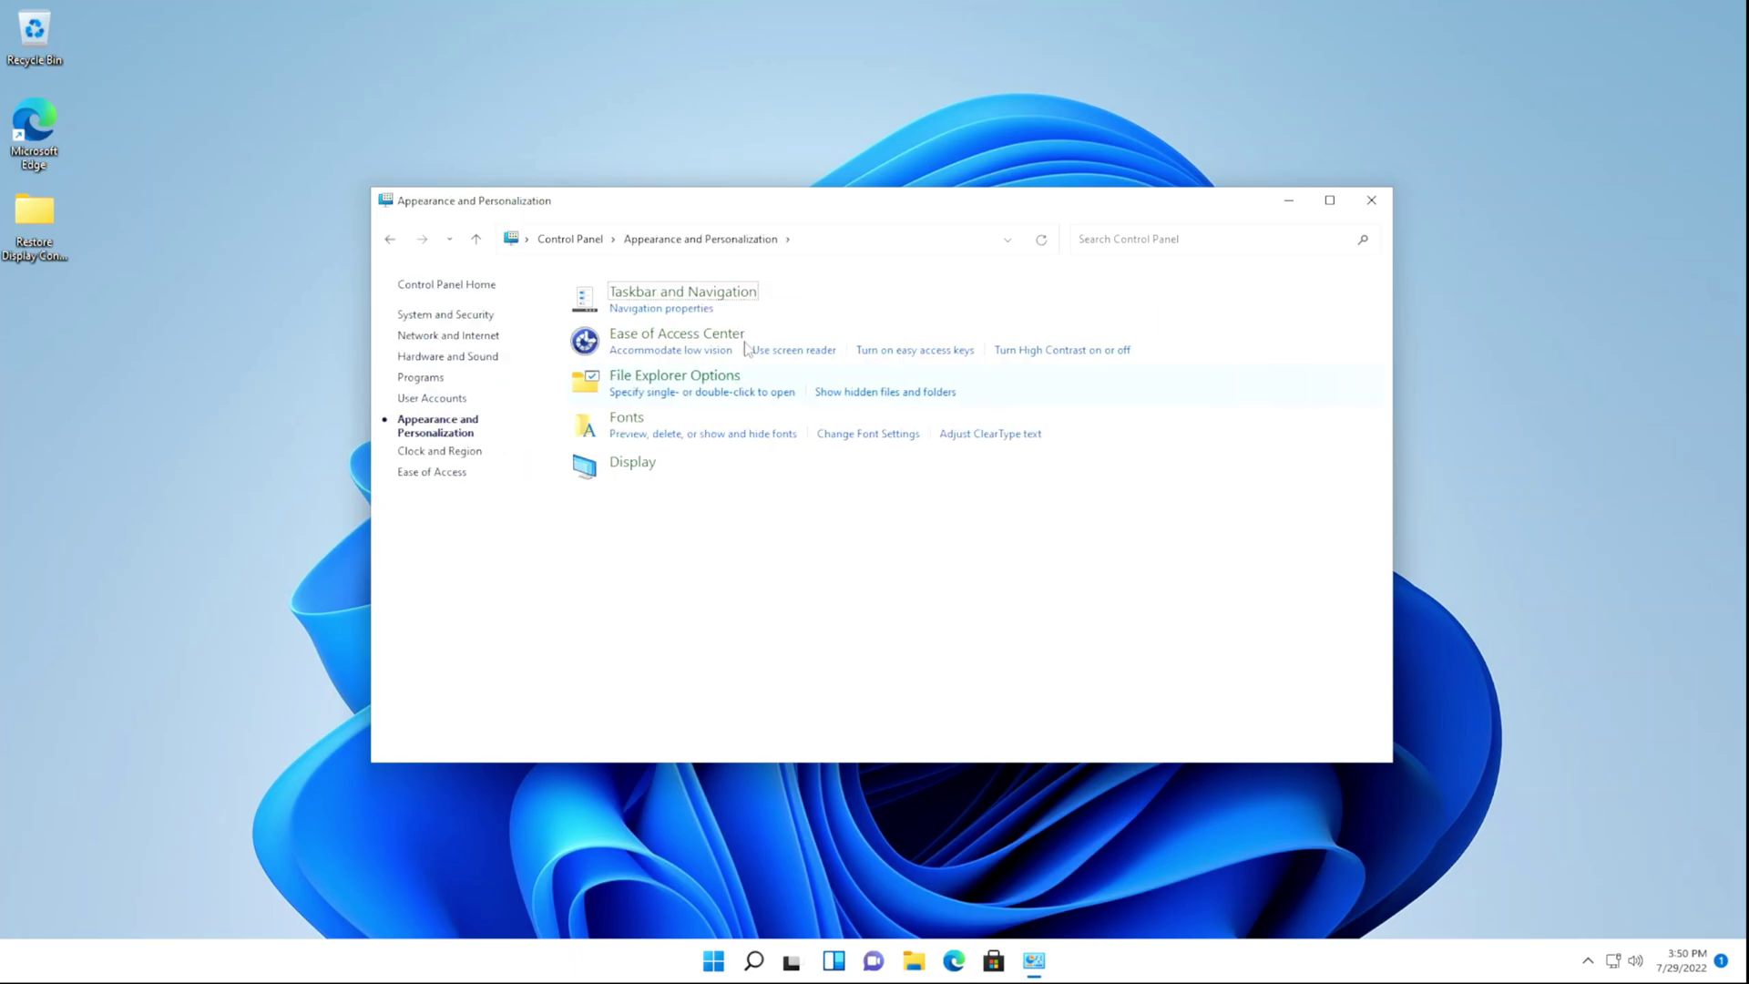
{"action": "left_click", "coordinate": [633, 466]}
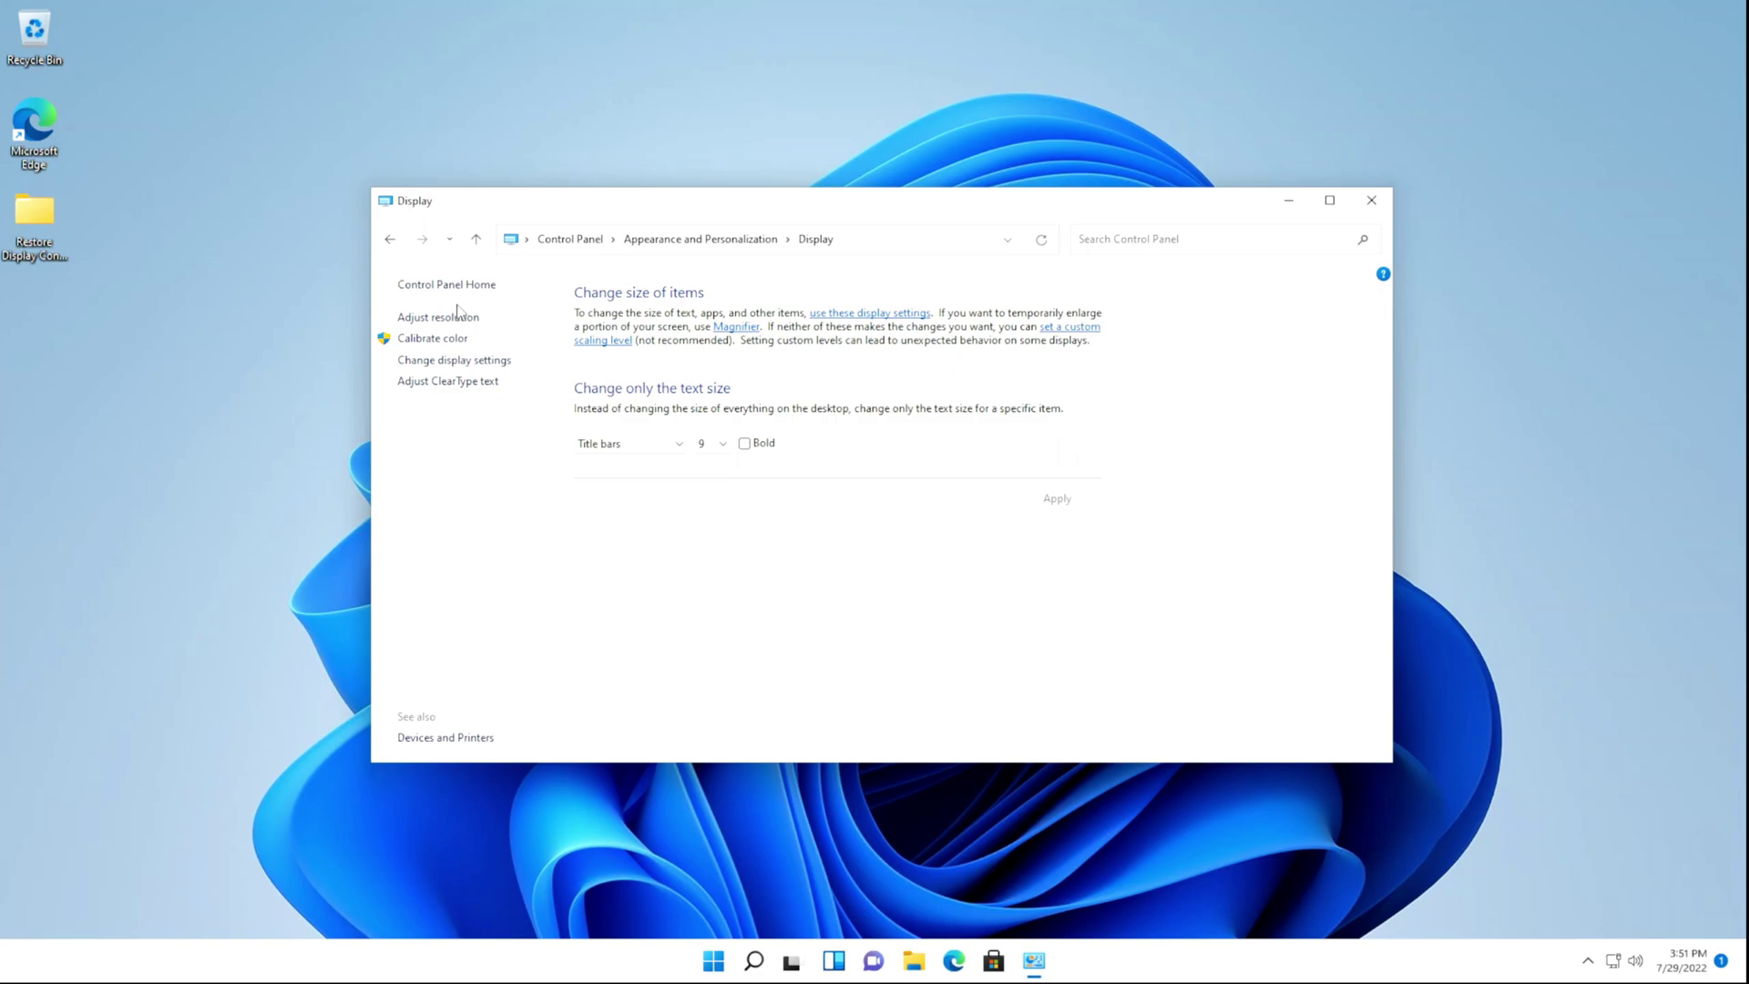
- Open Command Prompt and run explorer shell:::{C555438B-3C23-4769-A71F-B6D3D9B6053A} -Microsoft.Display\Settings
{"action": "left_click", "coordinate": [754, 961]}
{"action": "type", "text": "Command"}
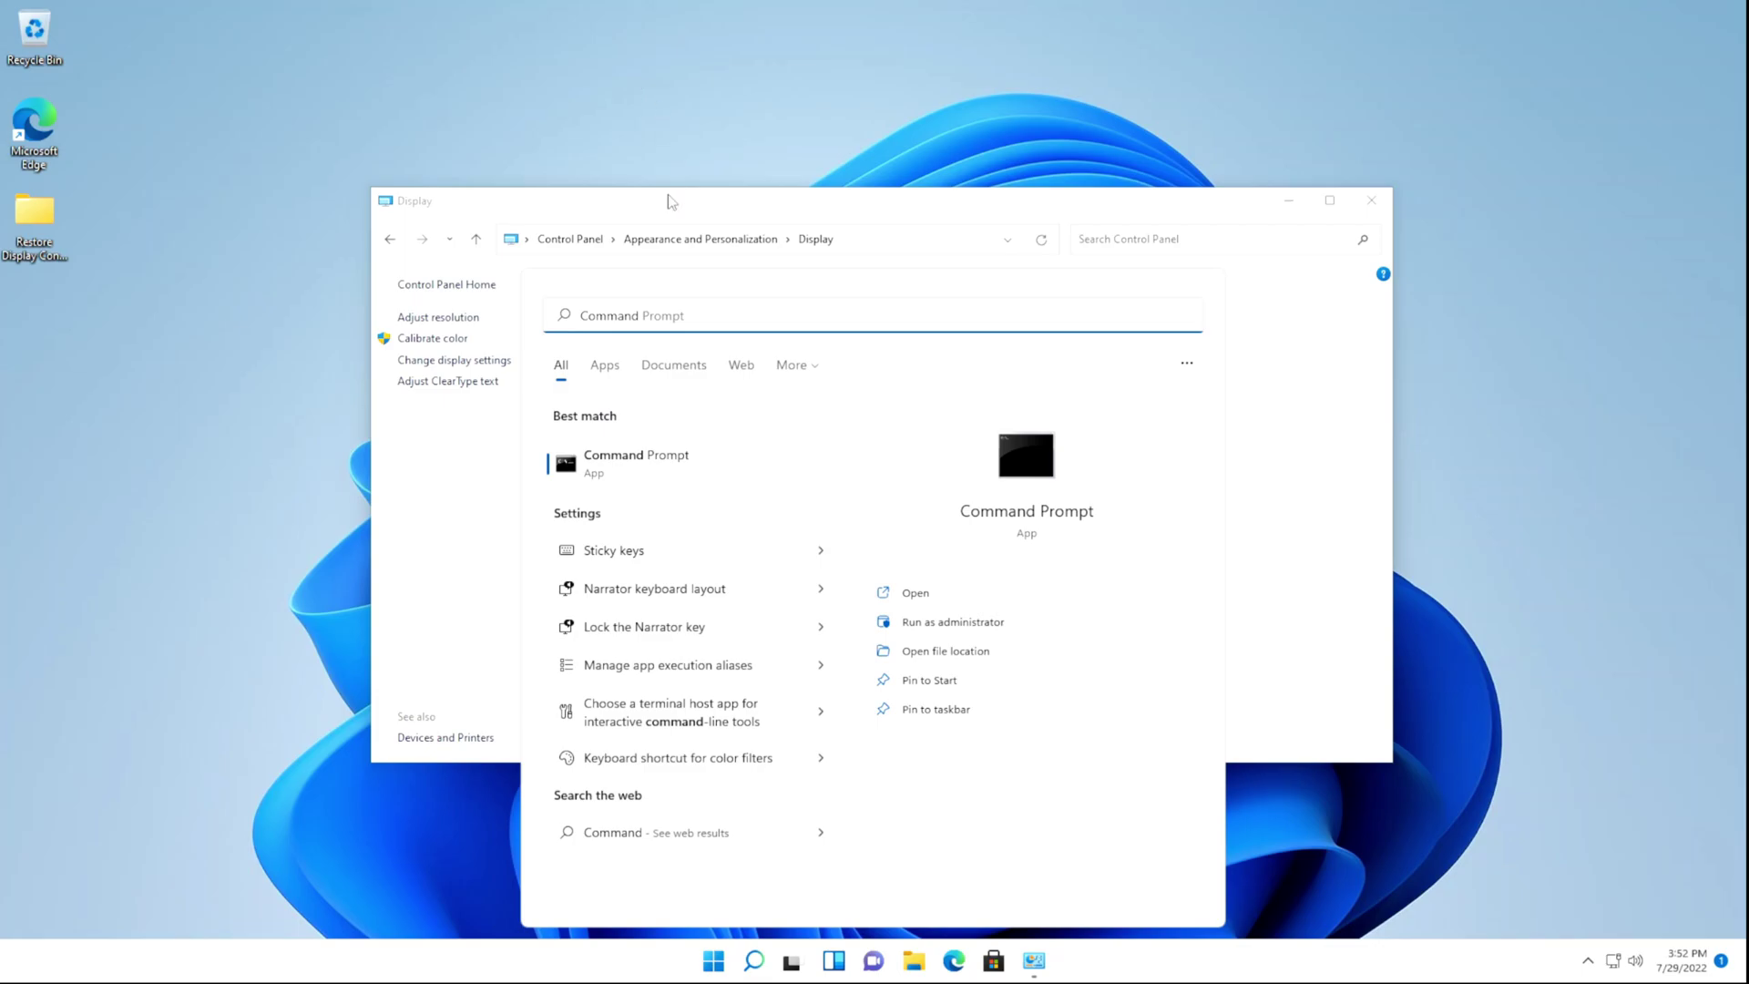
{"action": "left_click", "coordinate": [687, 464]}
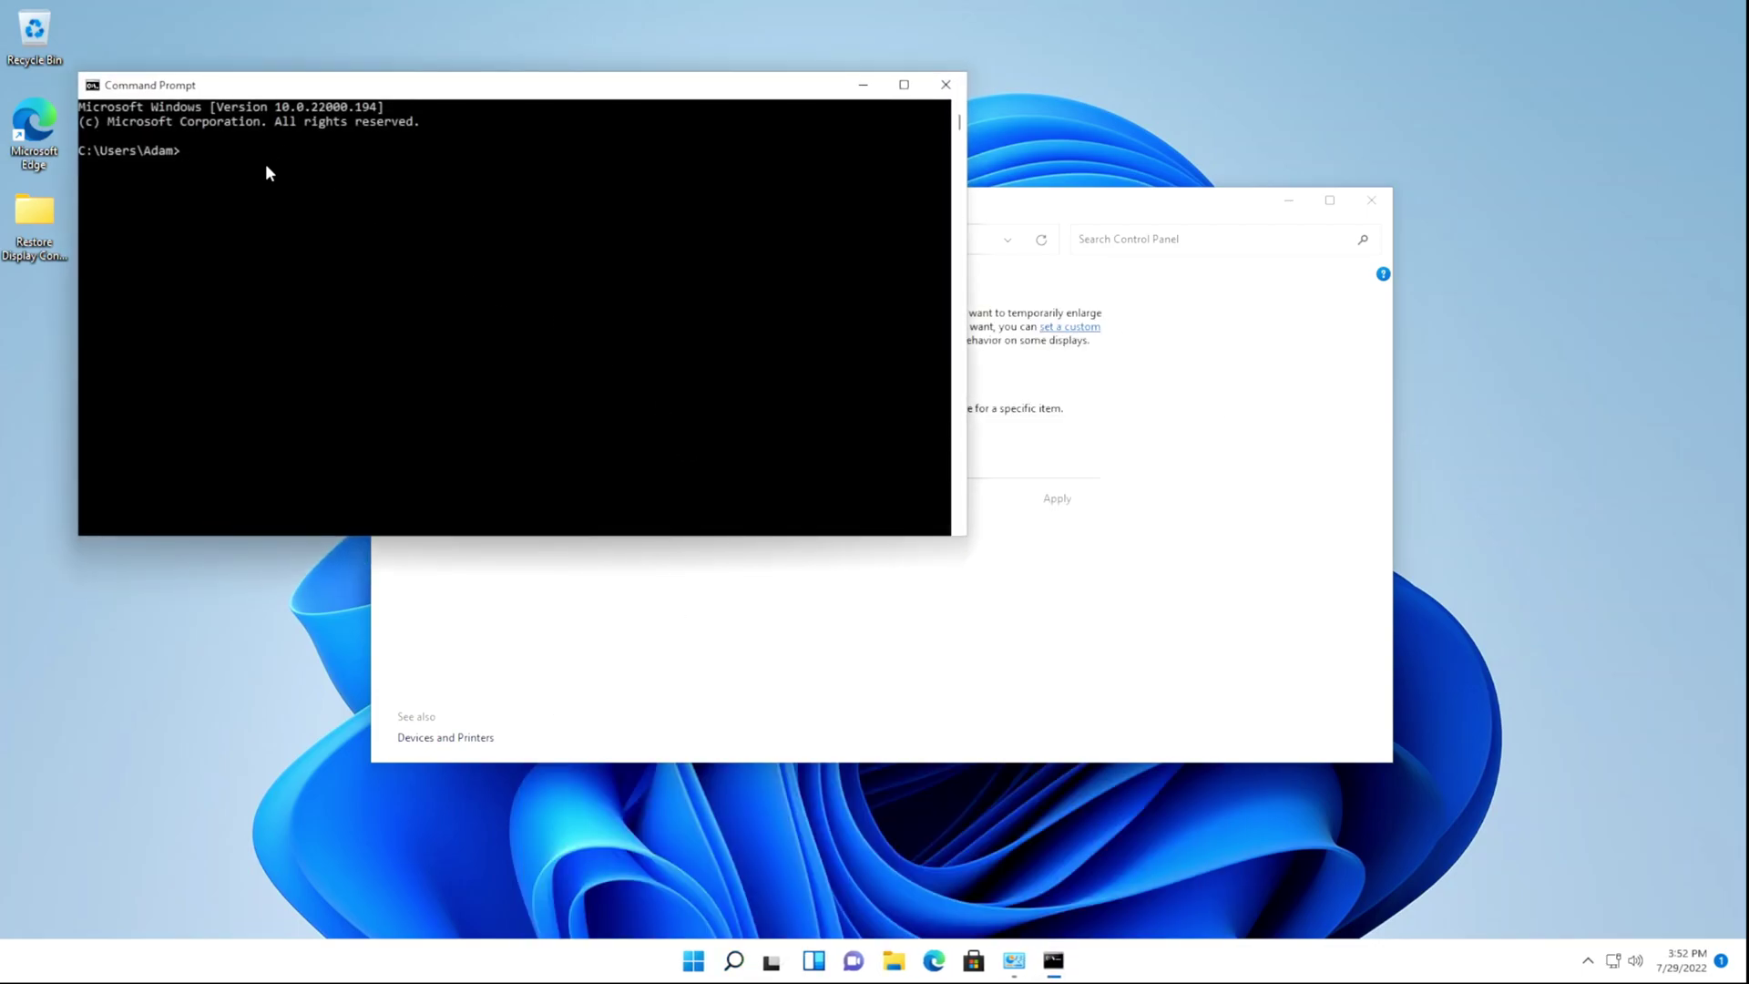
{"action": "type", "text": "explorer shell:::{C555438B-3C23-4769-A71F-B6D3D9B6053A} -Microsoft.Display\\Settings"}
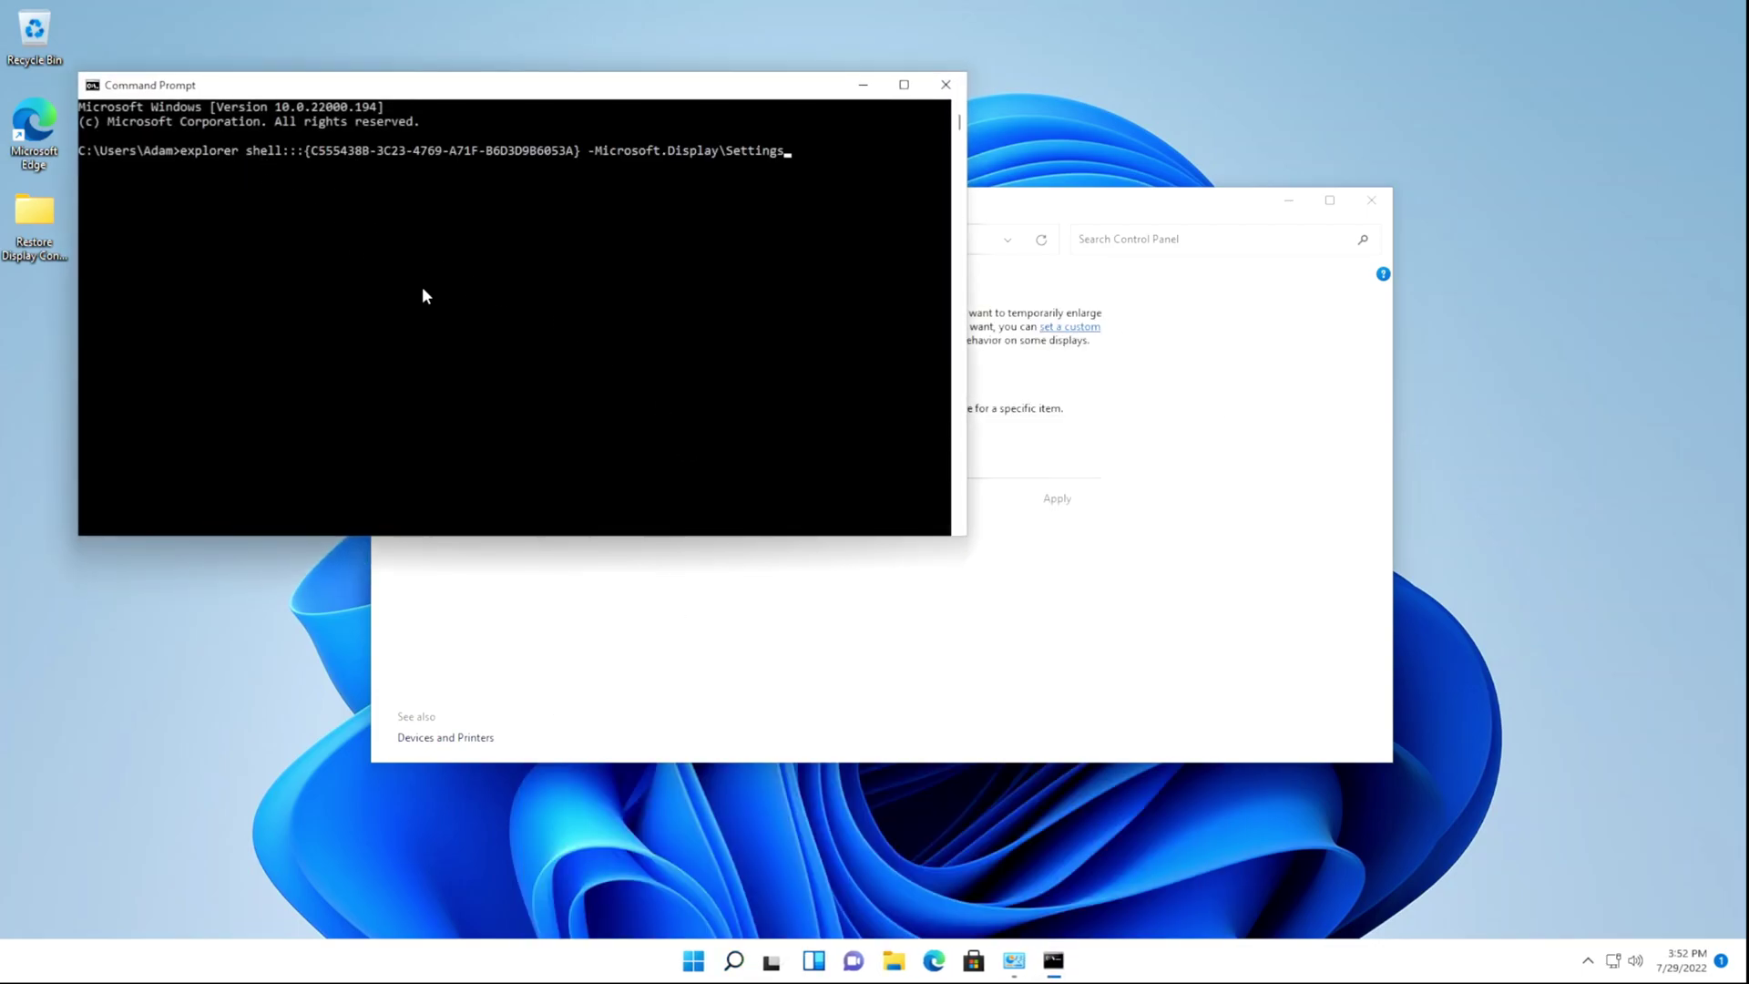
{"action": "key", "text": "Return"}
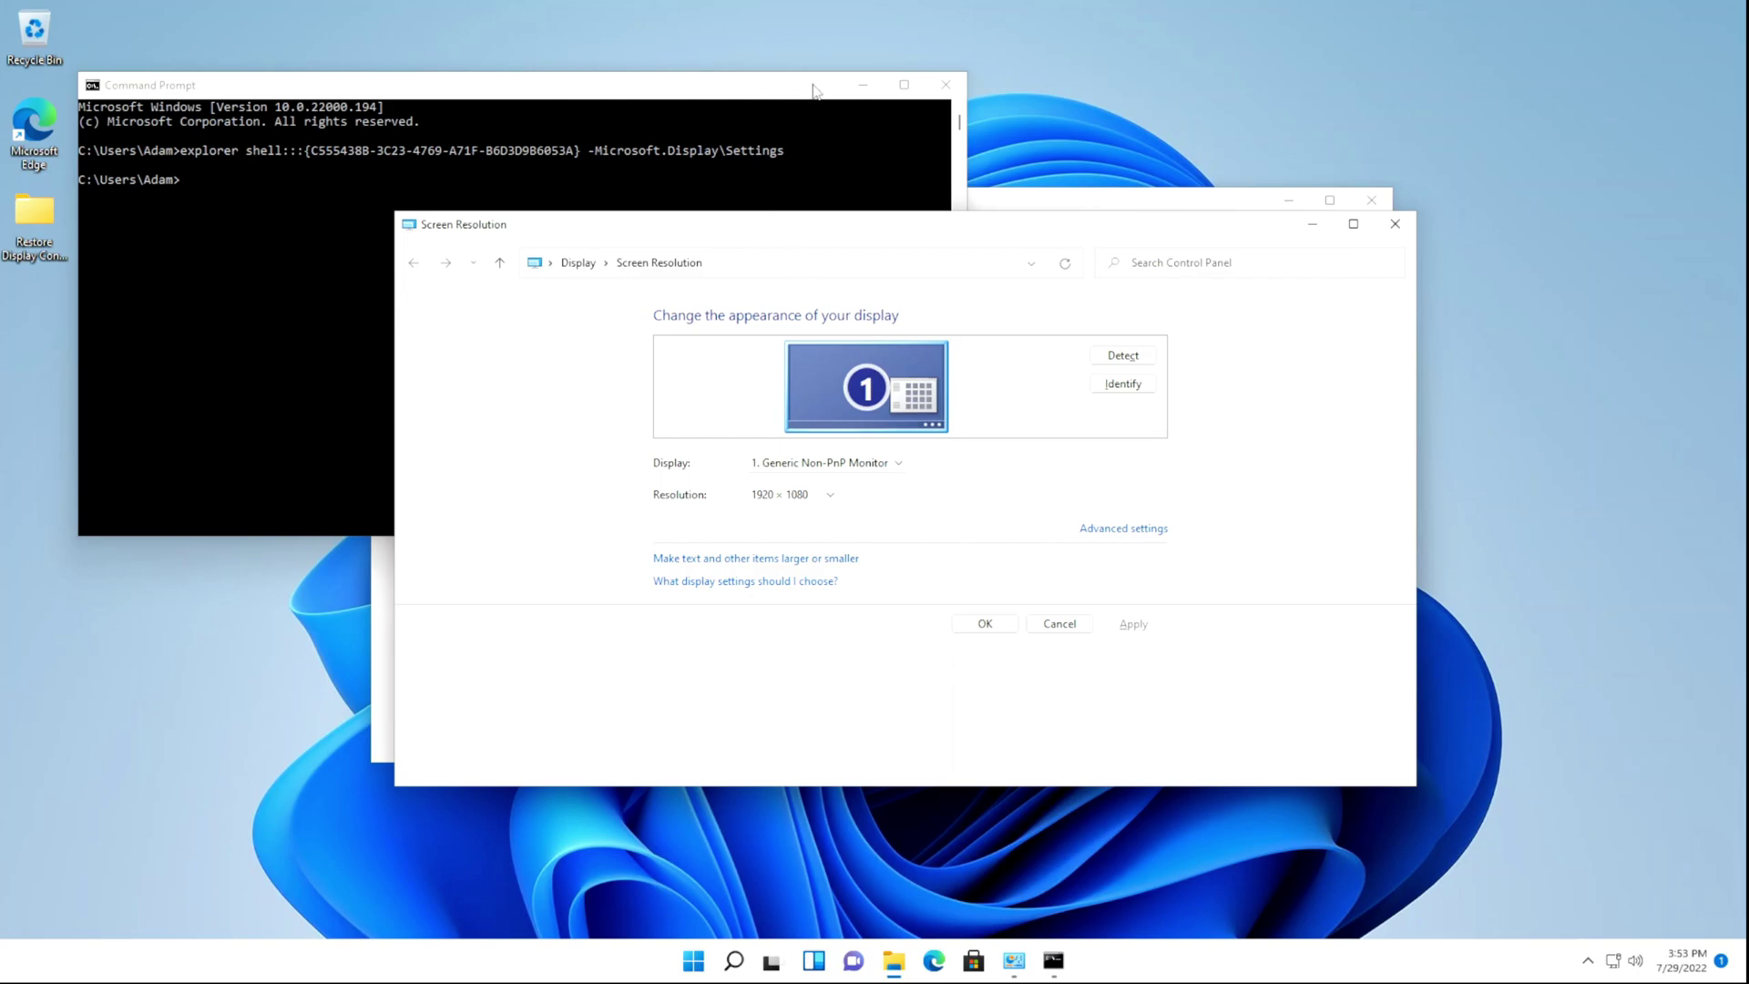
- Minimize Command Prompt, set the title bars text size to 15 on the Display page and apply it
{"action": "left_click", "coordinate": [859, 89]}
{"action": "left_click", "coordinate": [977, 202]}
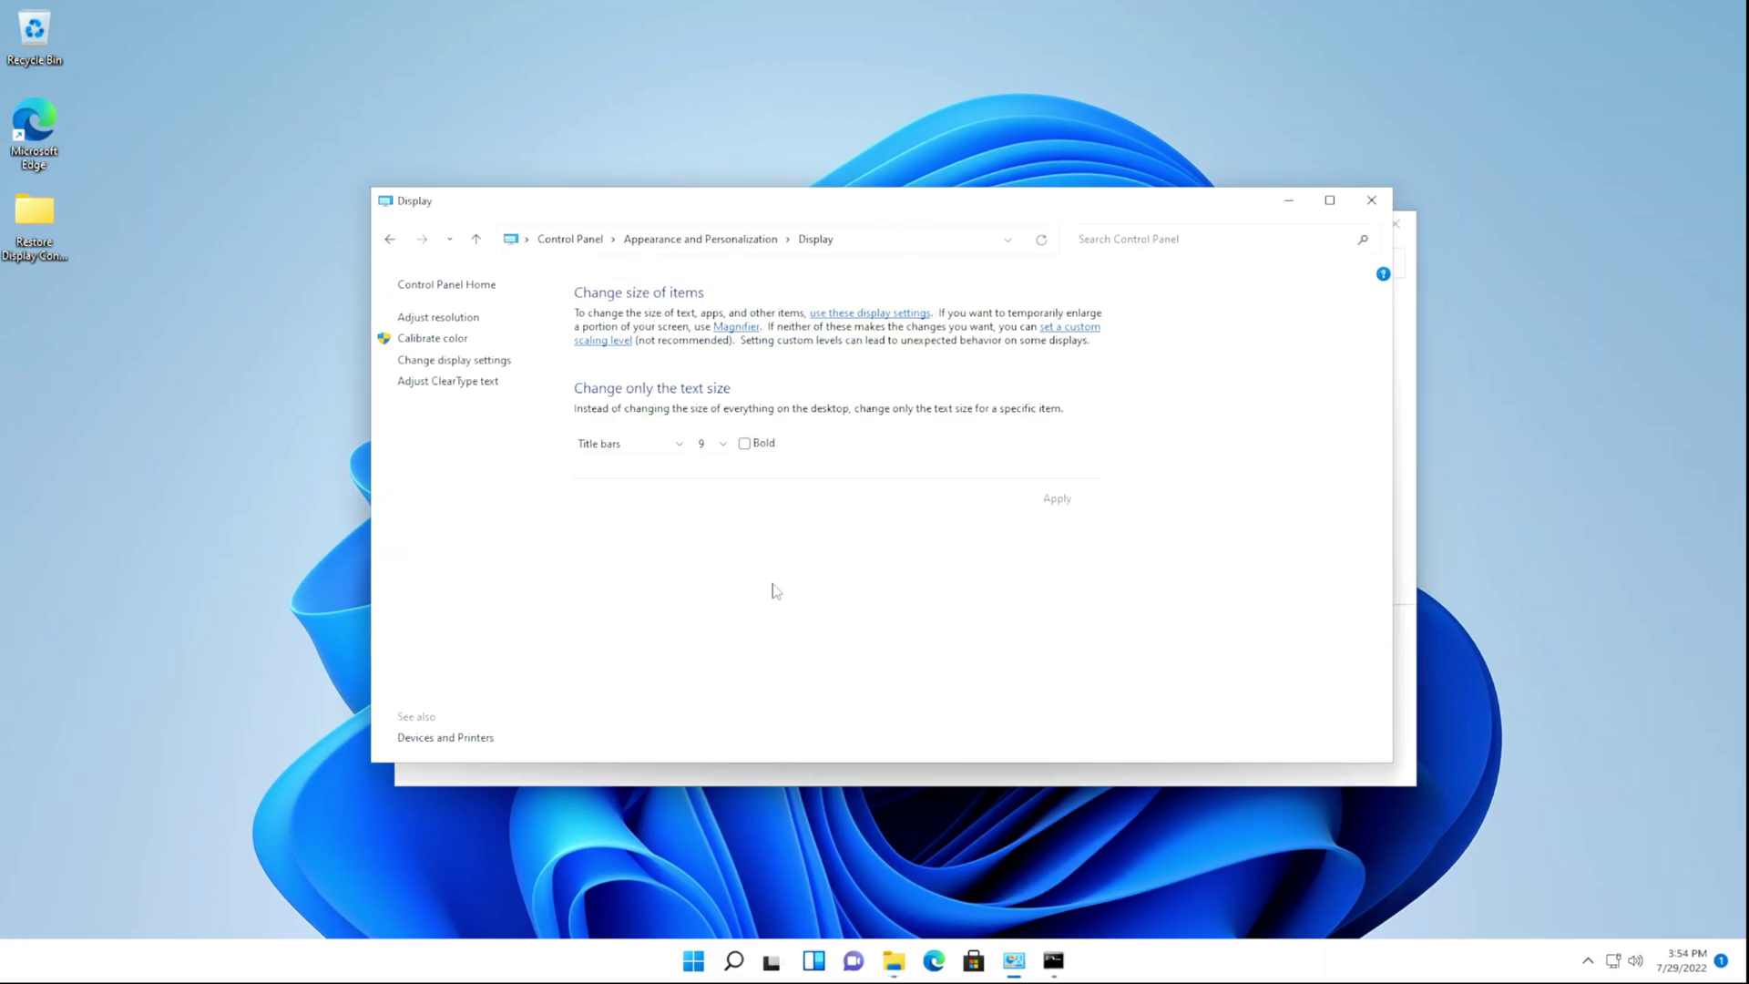
{"action": "left_click", "coordinate": [715, 448]}
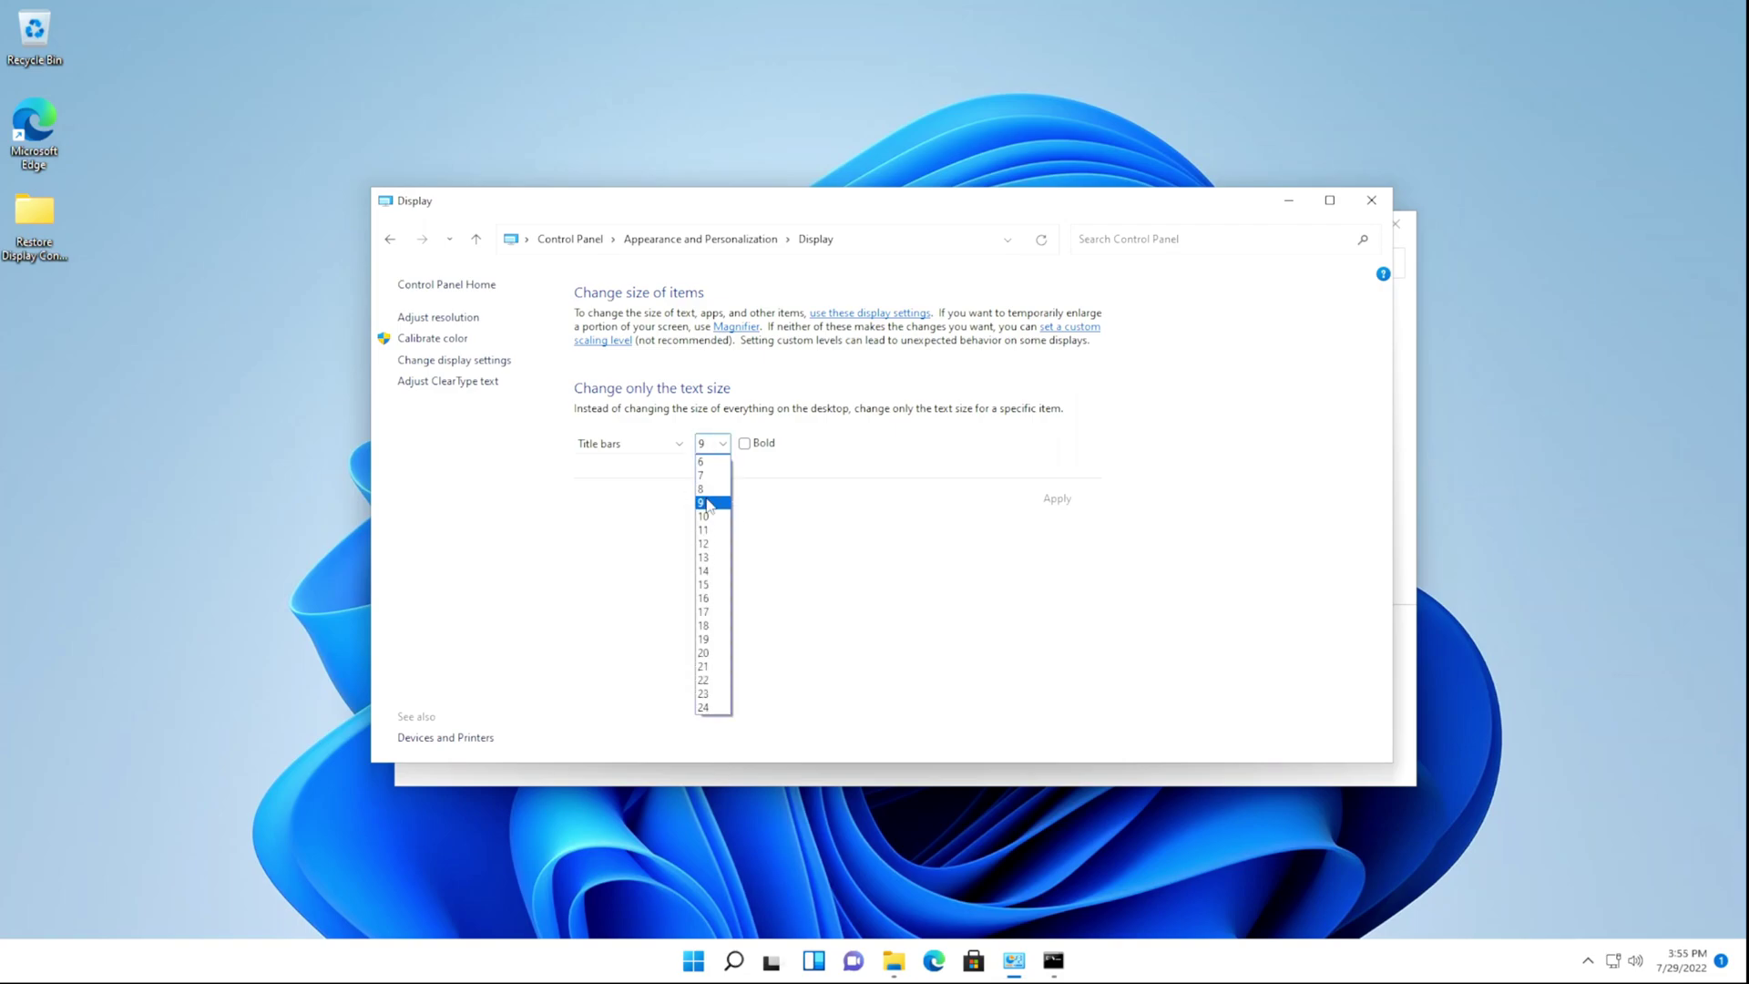
{"action": "left_click", "coordinate": [705, 583]}
{"action": "left_click", "coordinate": [1045, 501]}
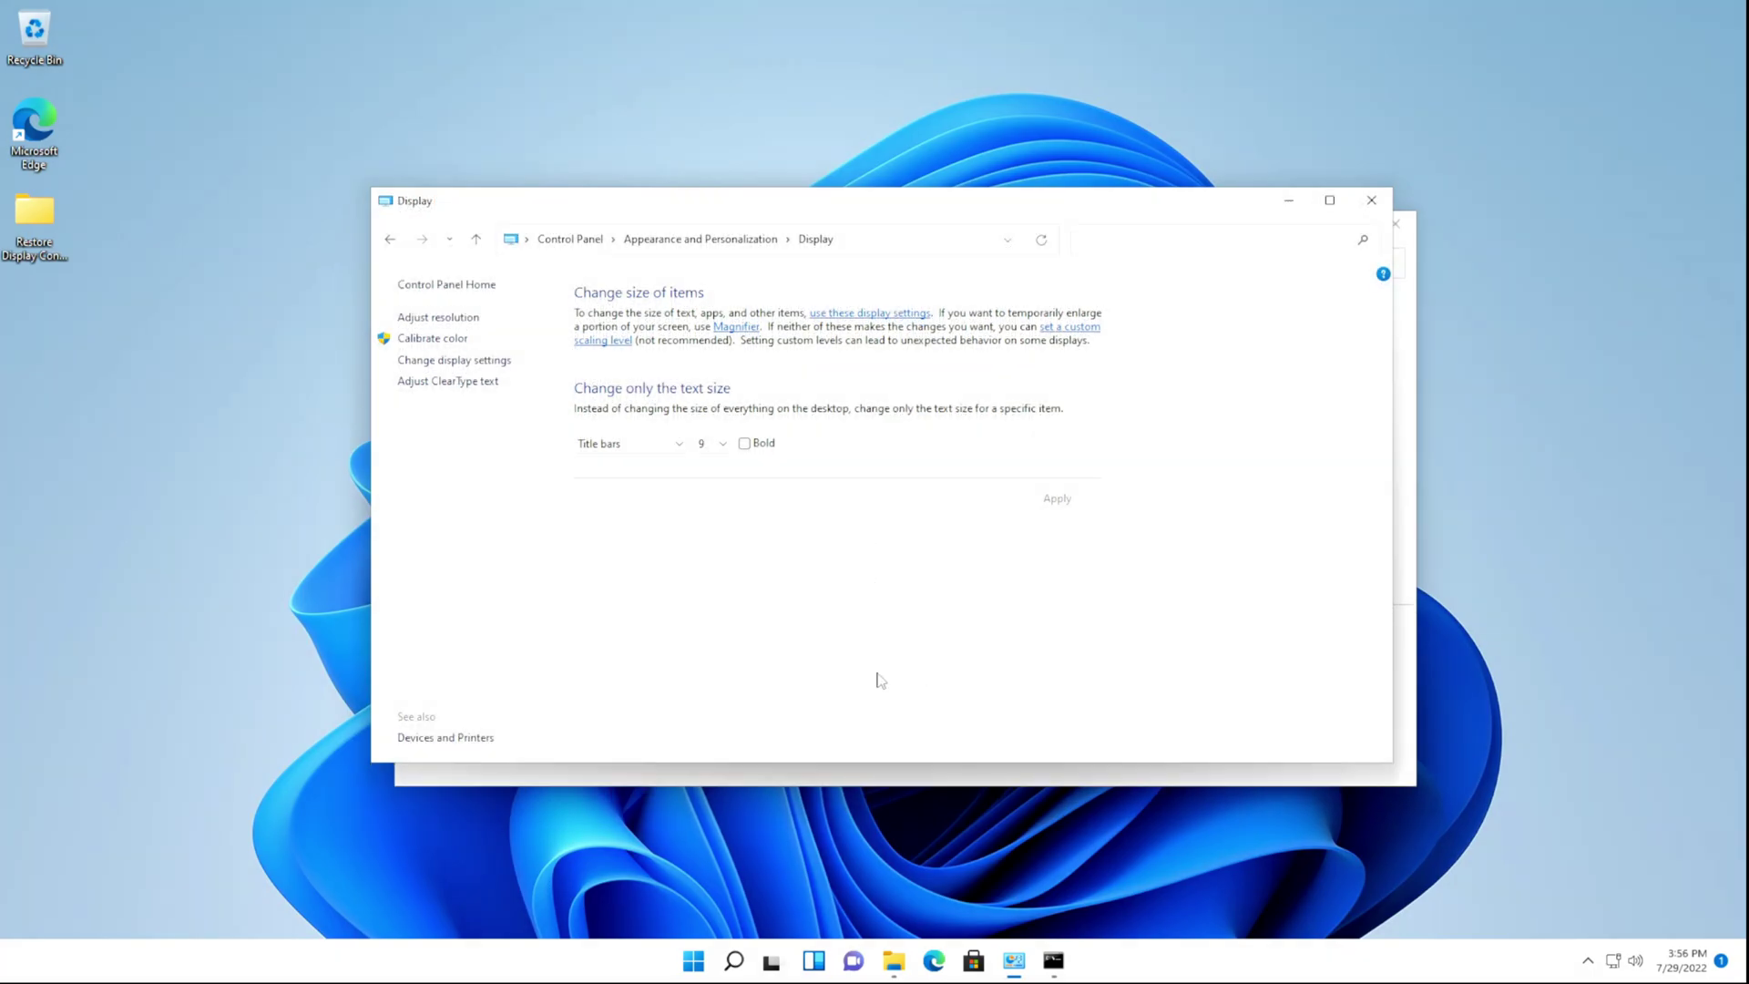
- Set the resolution to 1280 × 1024 in the Screen Resolution window, apply it and keep the changes
{"action": "left_click", "coordinate": [890, 774]}
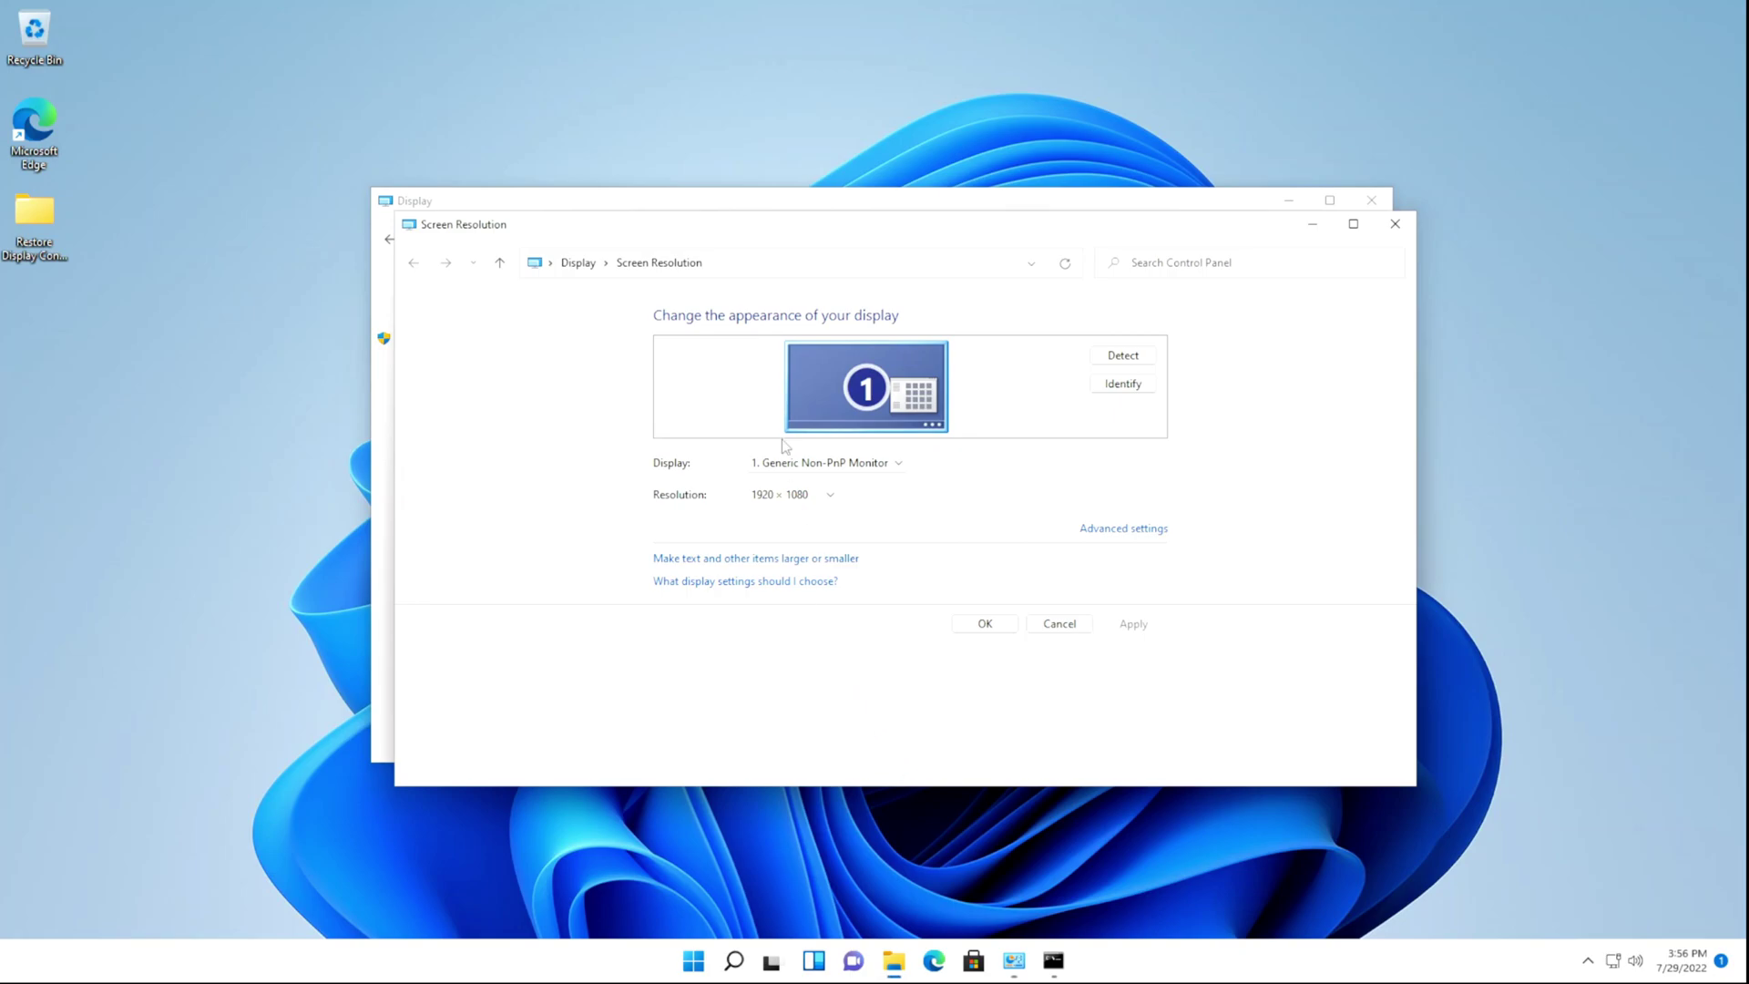
{"action": "left_click", "coordinate": [782, 497]}
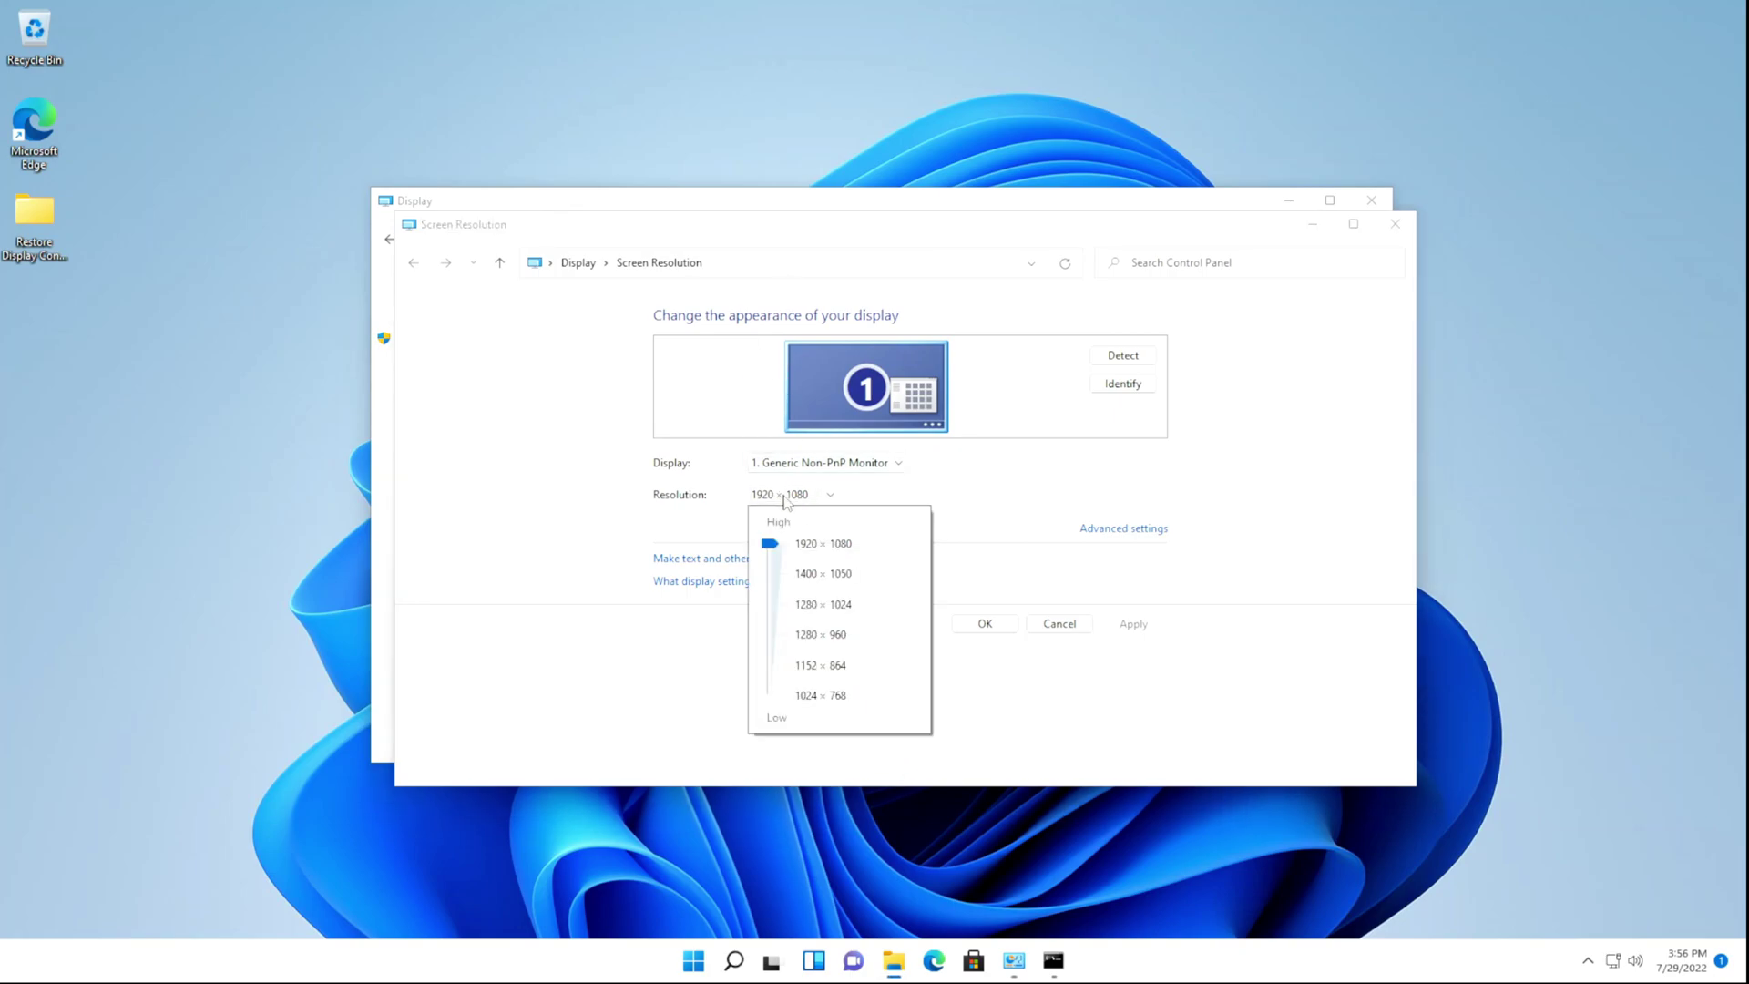
{"action": "left_click_drag", "start_coordinate": [770, 545], "coordinate": [768, 616]}
{"action": "left_click", "coordinate": [1061, 704]}
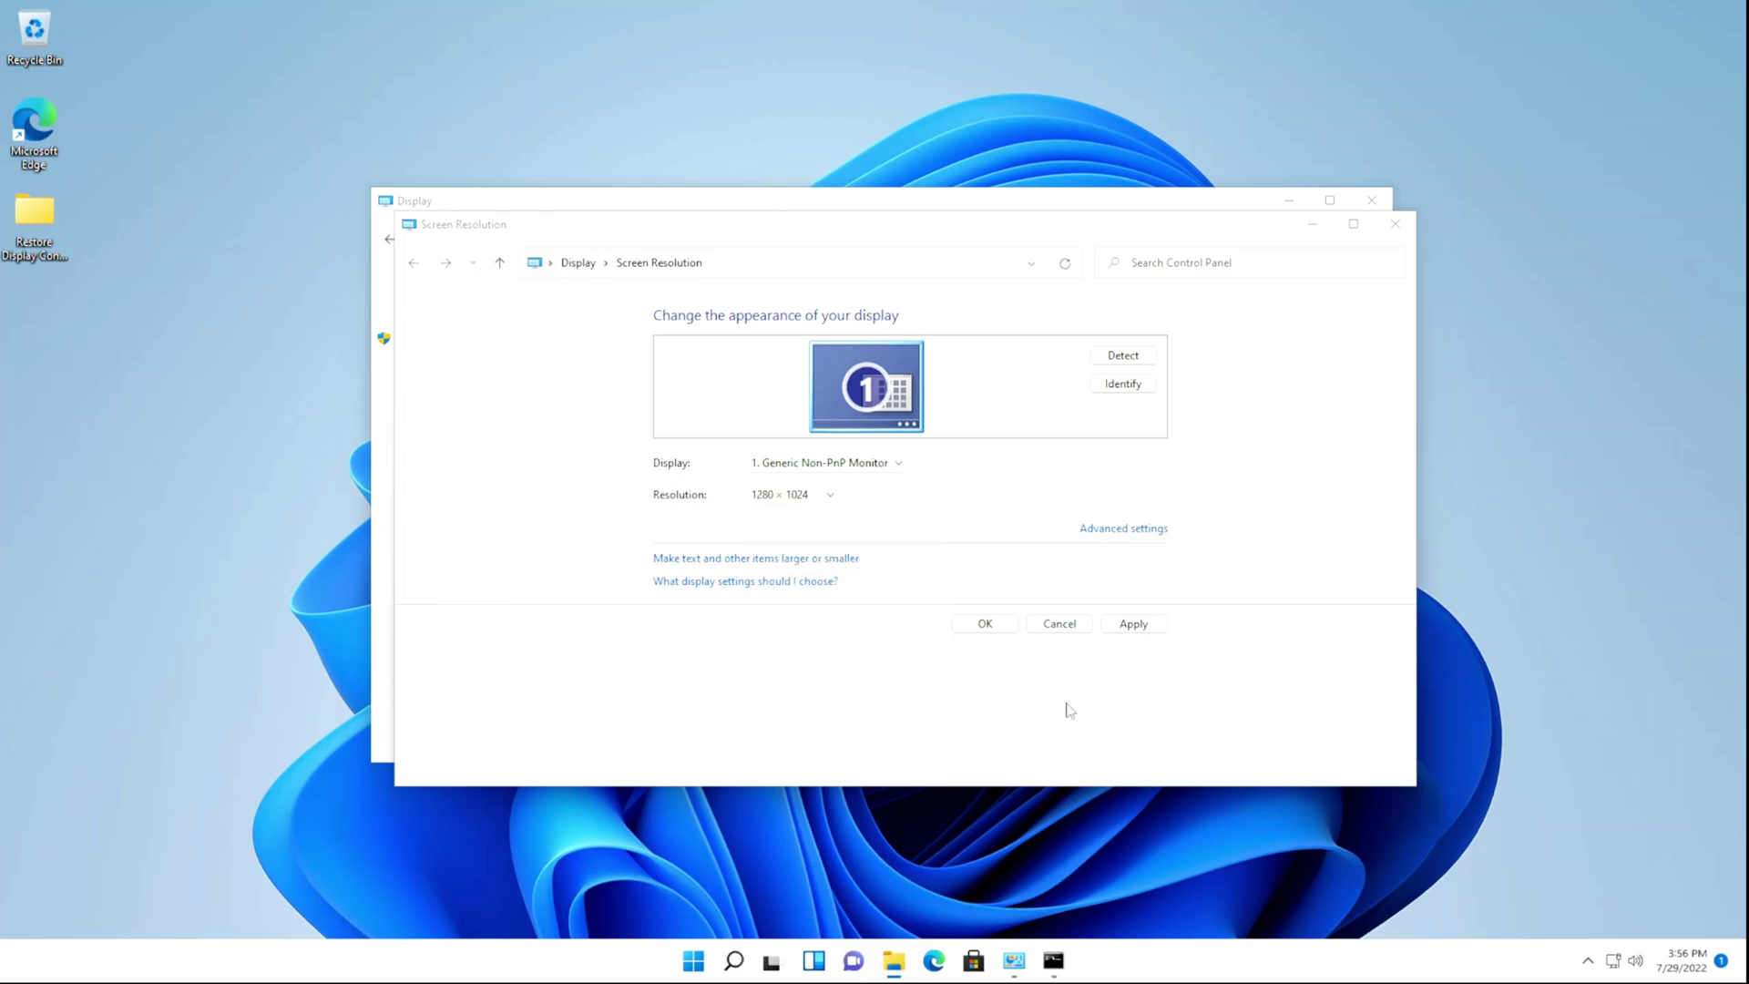
{"action": "left_click", "coordinate": [1135, 625]}
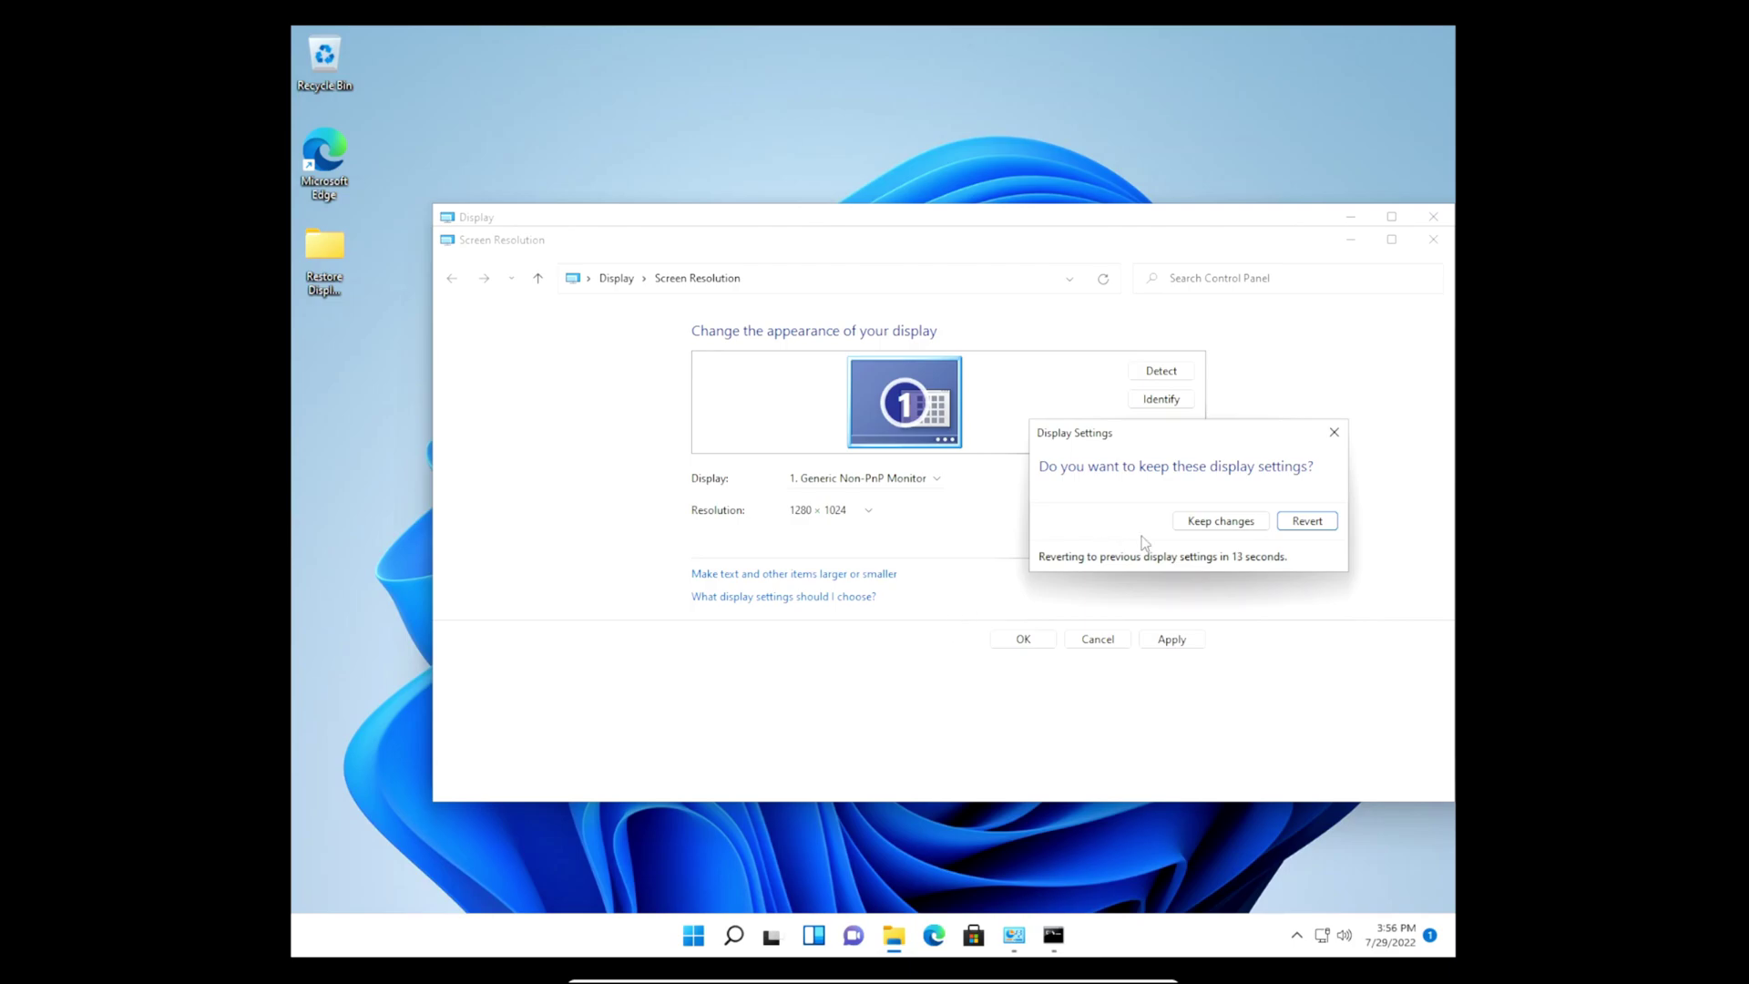
{"action": "left_click", "coordinate": [1200, 523]}
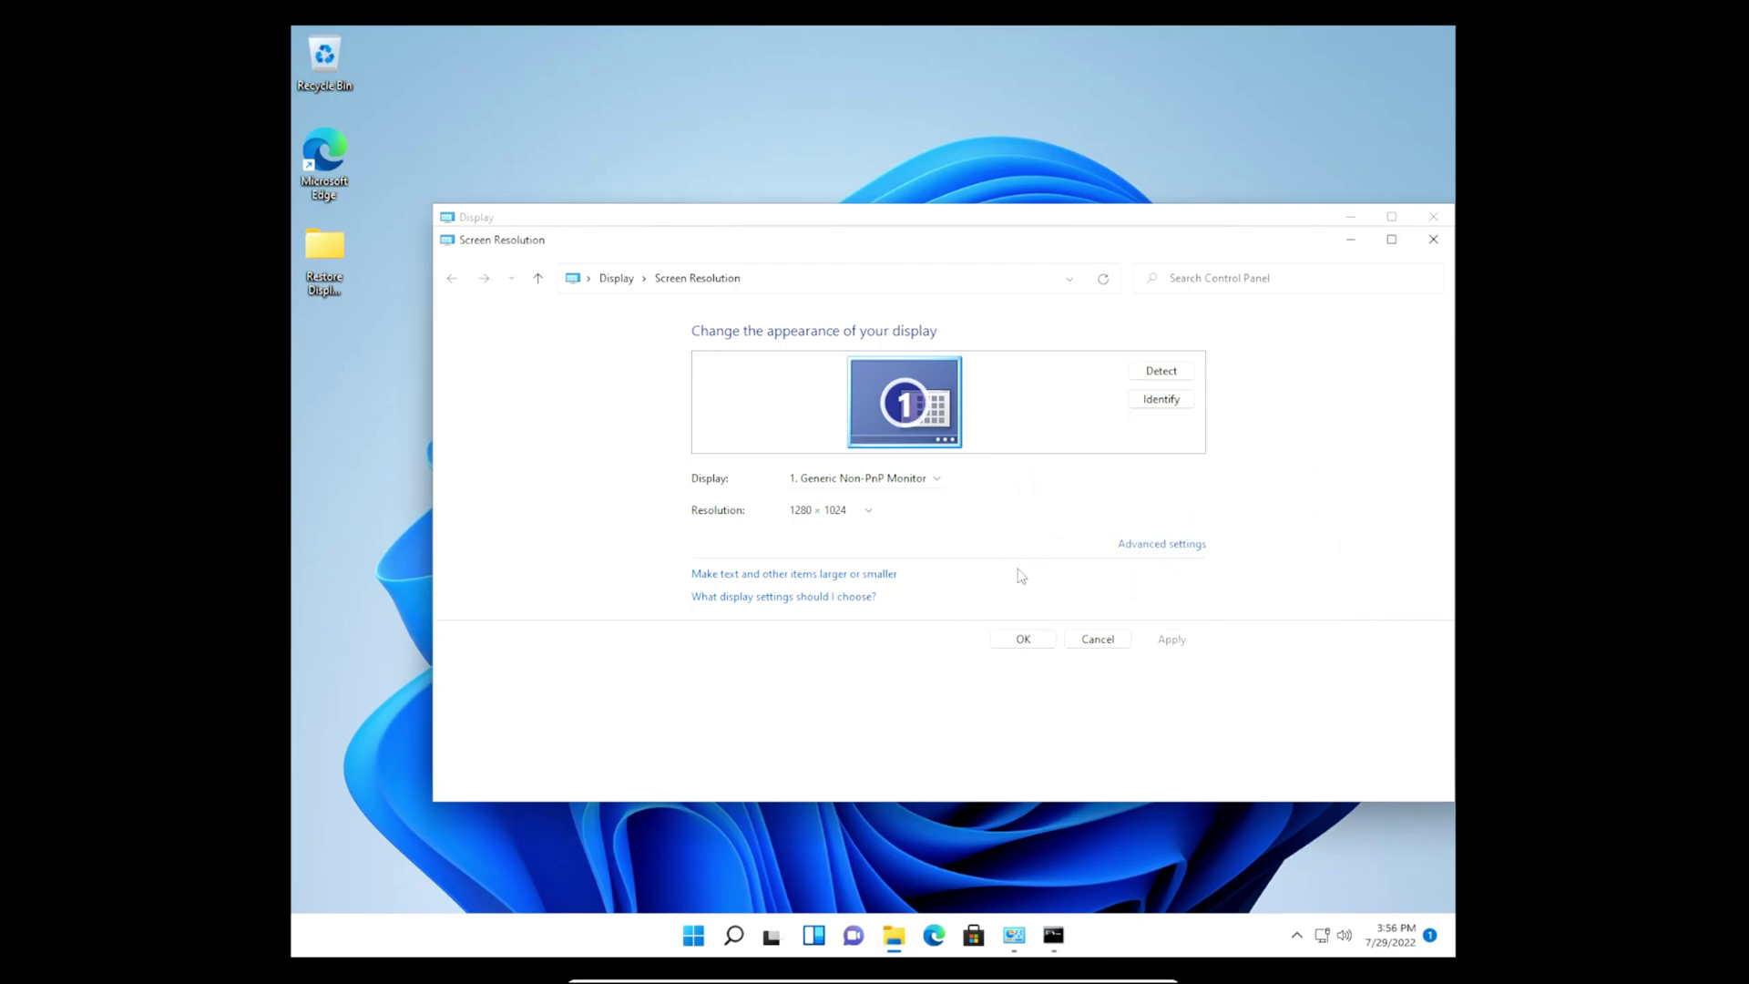
- Set the screen resolution back to 1920 × 1080, apply it and keep the changes
{"action": "left_click", "coordinate": [819, 515]}
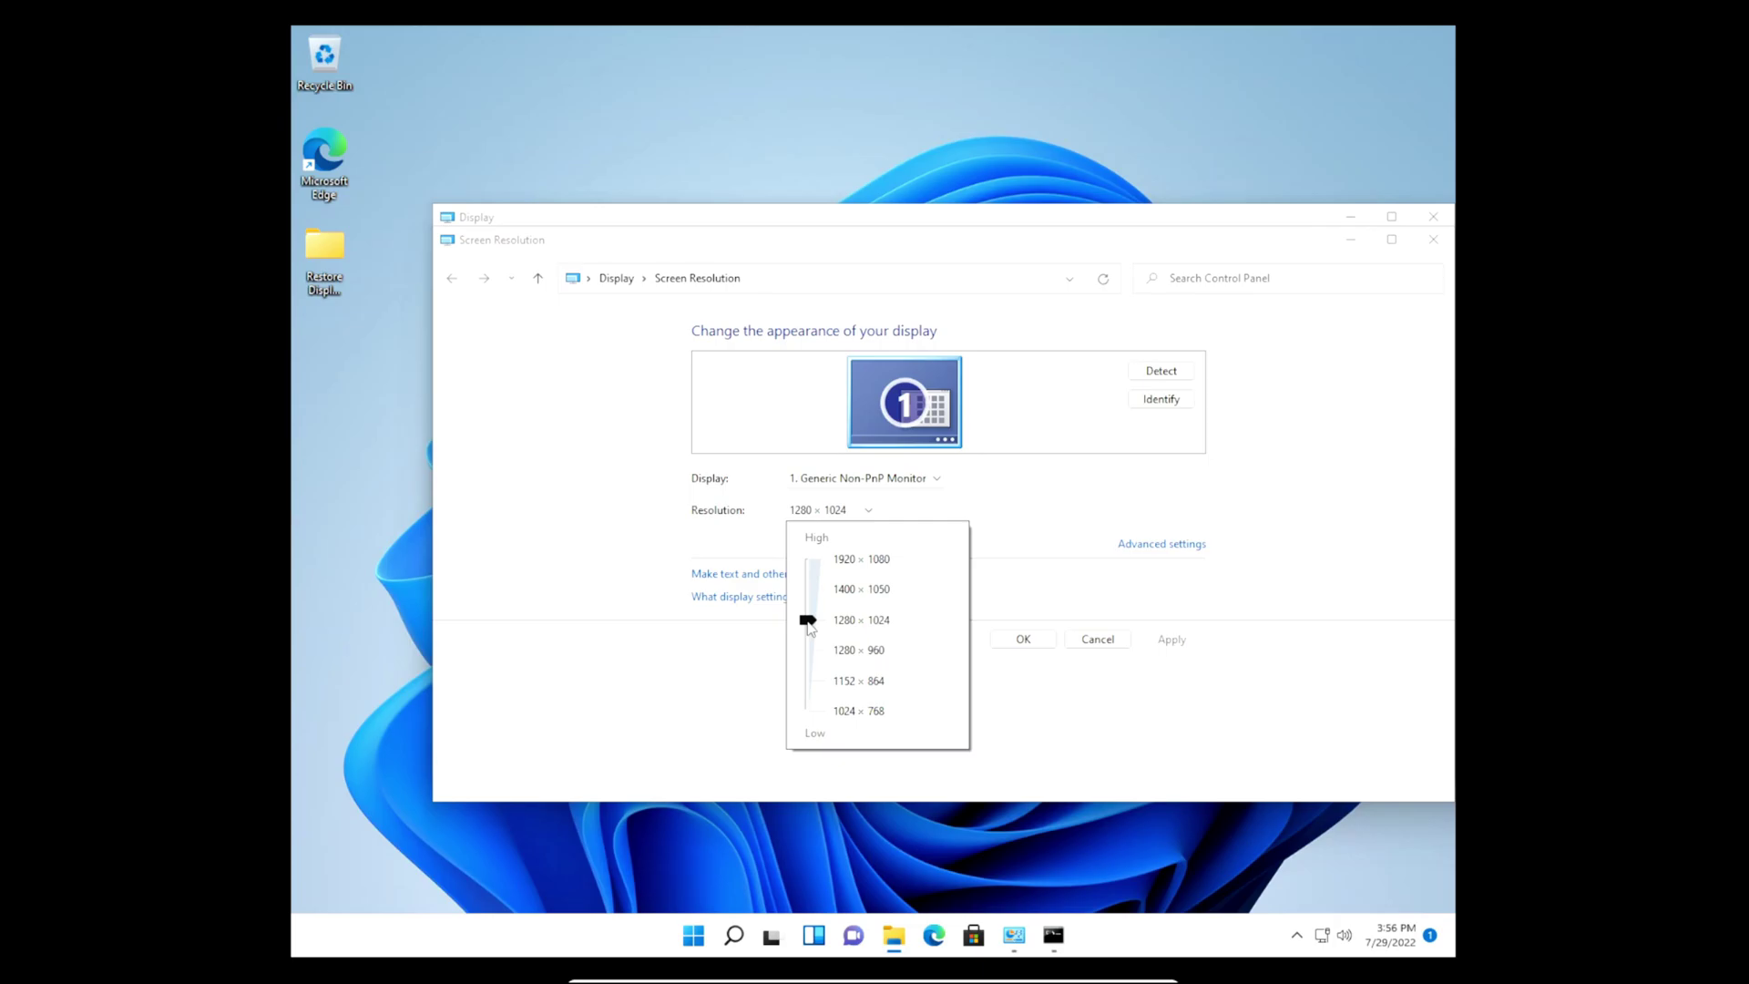
{"action": "left_click_drag", "start_coordinate": [808, 624], "coordinate": [810, 558]}
{"action": "left_click", "coordinate": [1034, 538]}
{"action": "left_click", "coordinate": [1172, 639]}
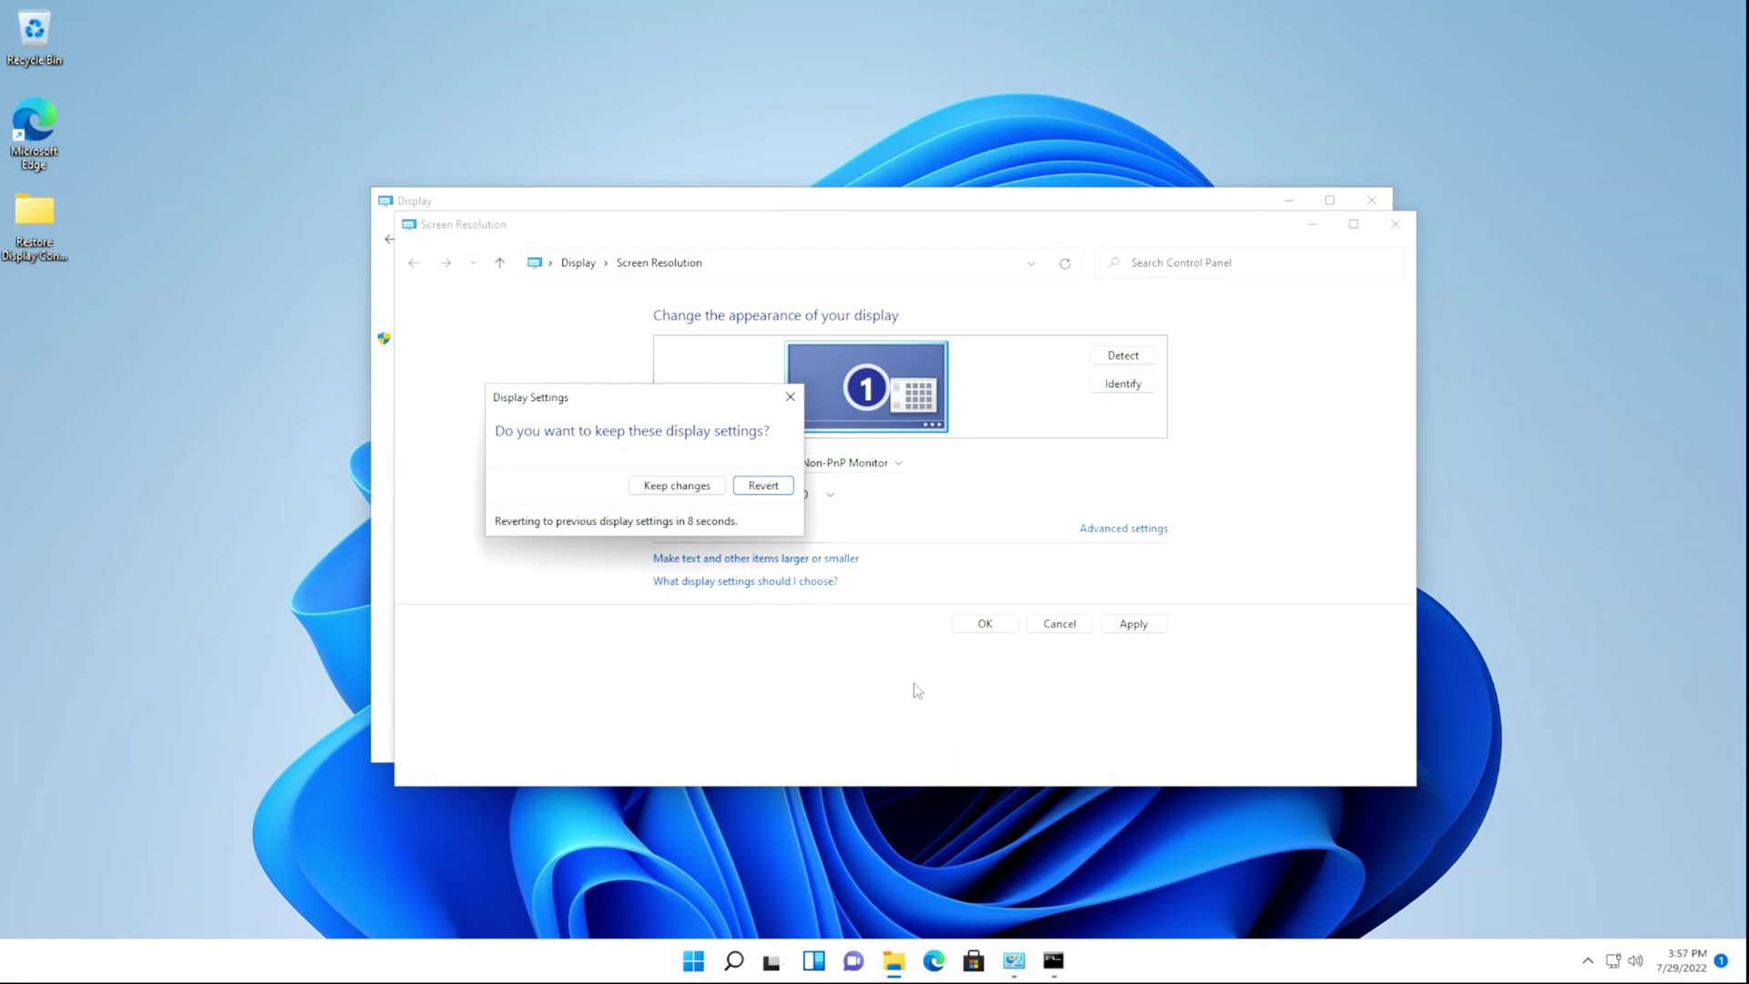
{"action": "left_click", "coordinate": [677, 486]}
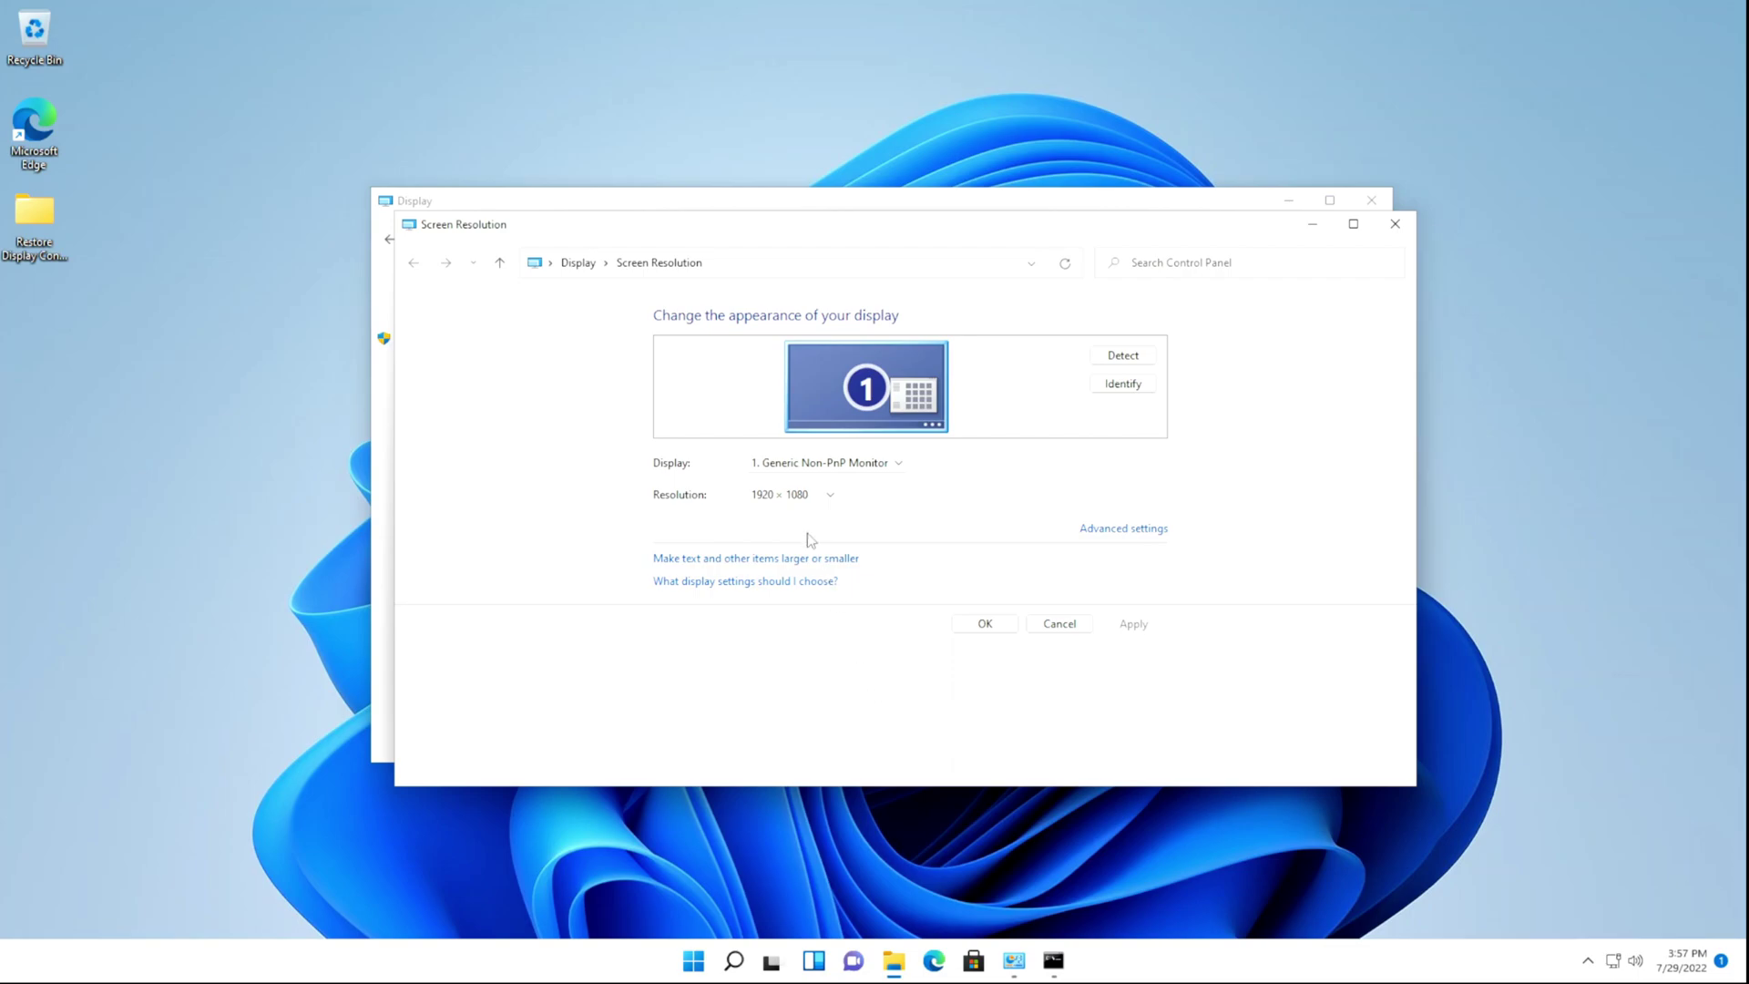
- Apply a 1280 × 1024 resolution in the Screen Resolution window and revert the change
{"action": "left_click", "coordinate": [785, 496]}
{"action": "left_click_drag", "start_coordinate": [771, 545], "coordinate": [774, 608]}
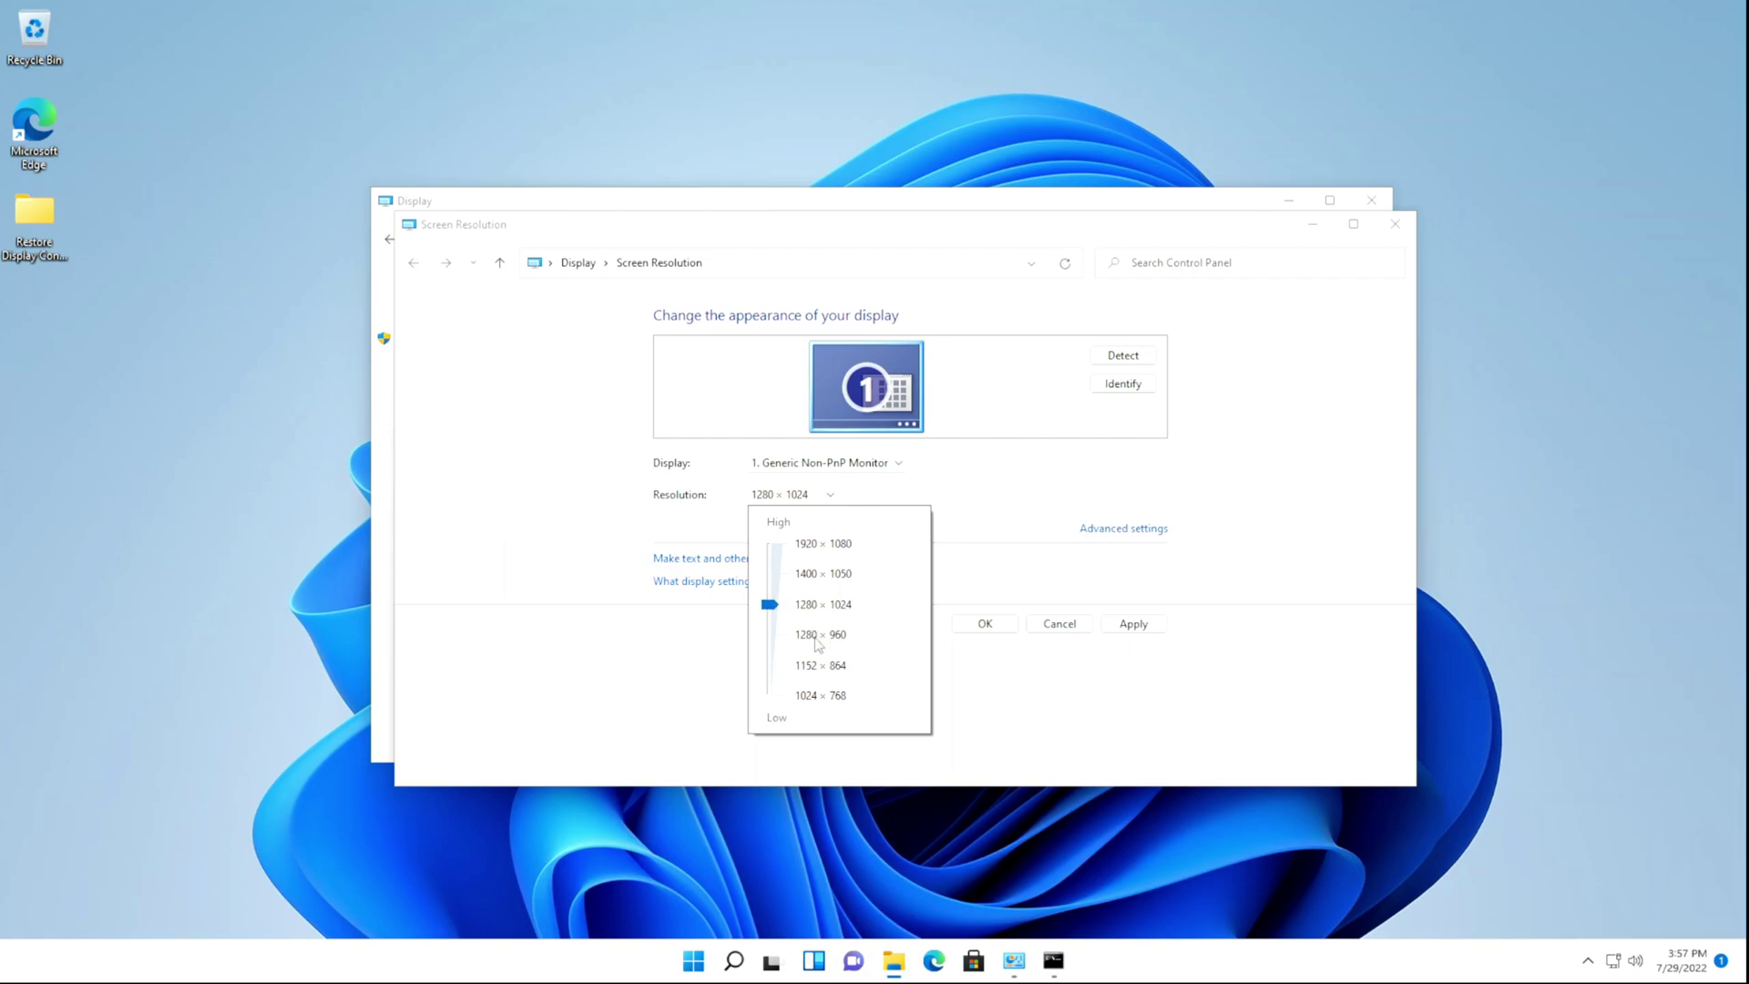
{"action": "left_click", "coordinate": [961, 674]}
{"action": "left_click", "coordinate": [1140, 626]}
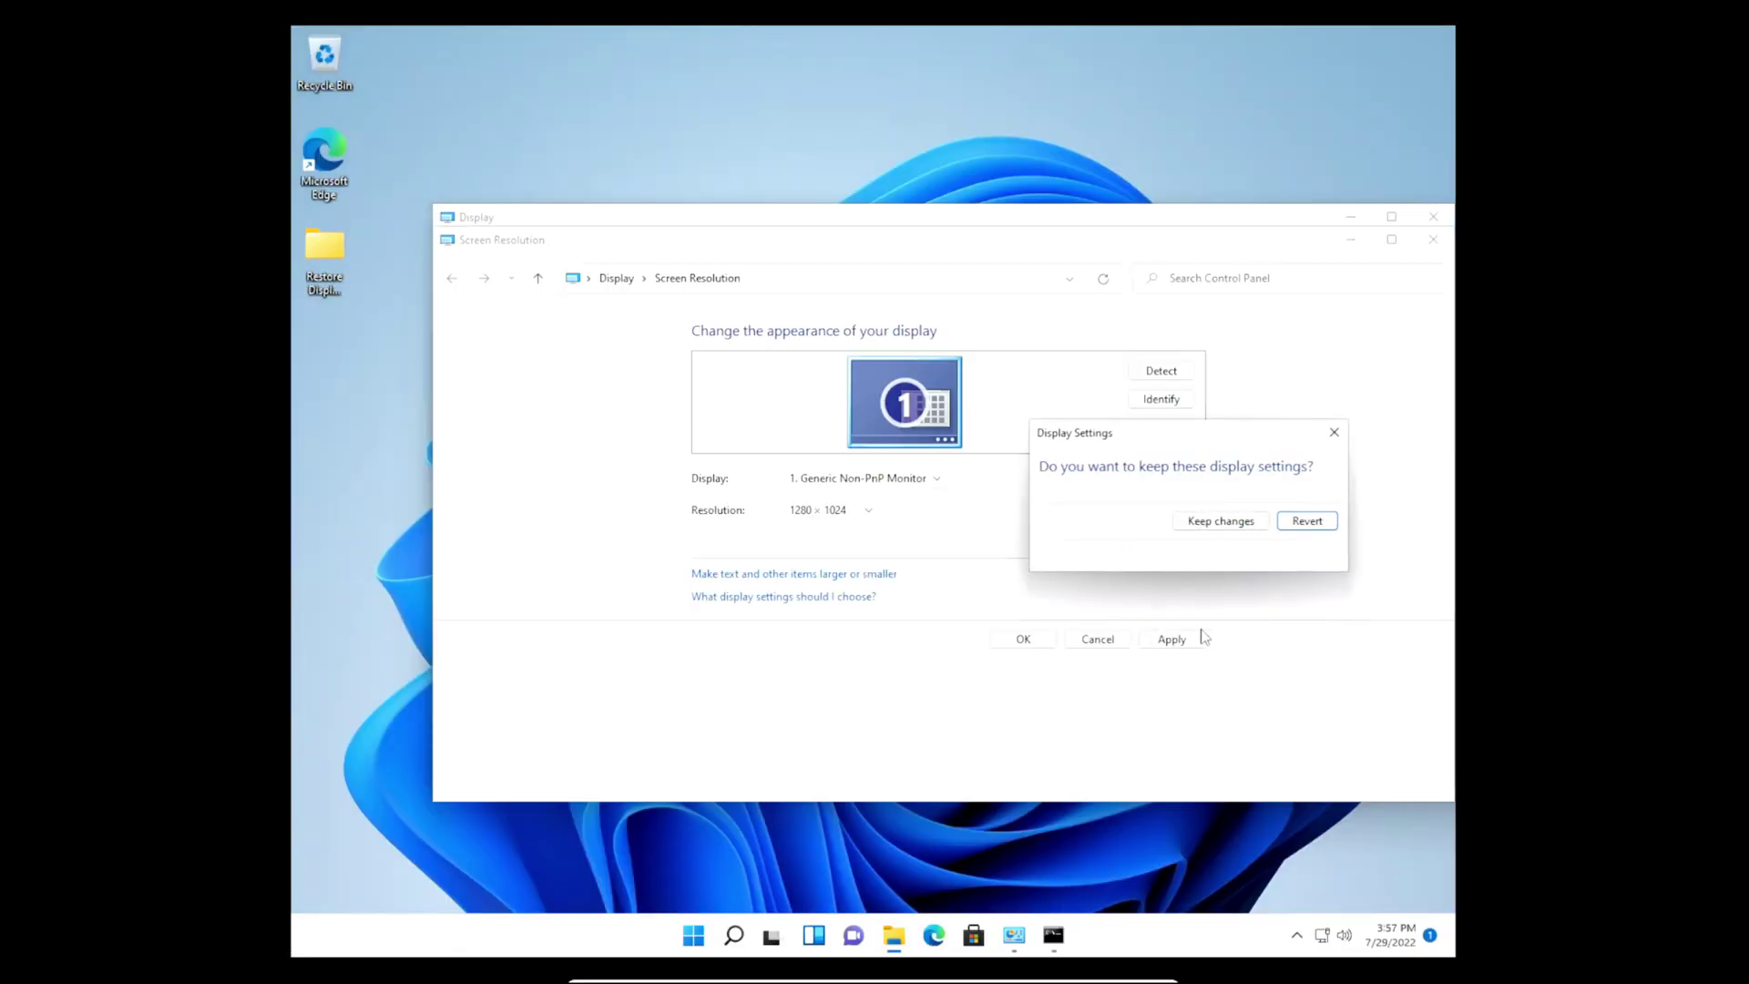
{"action": "left_click", "coordinate": [1297, 524]}
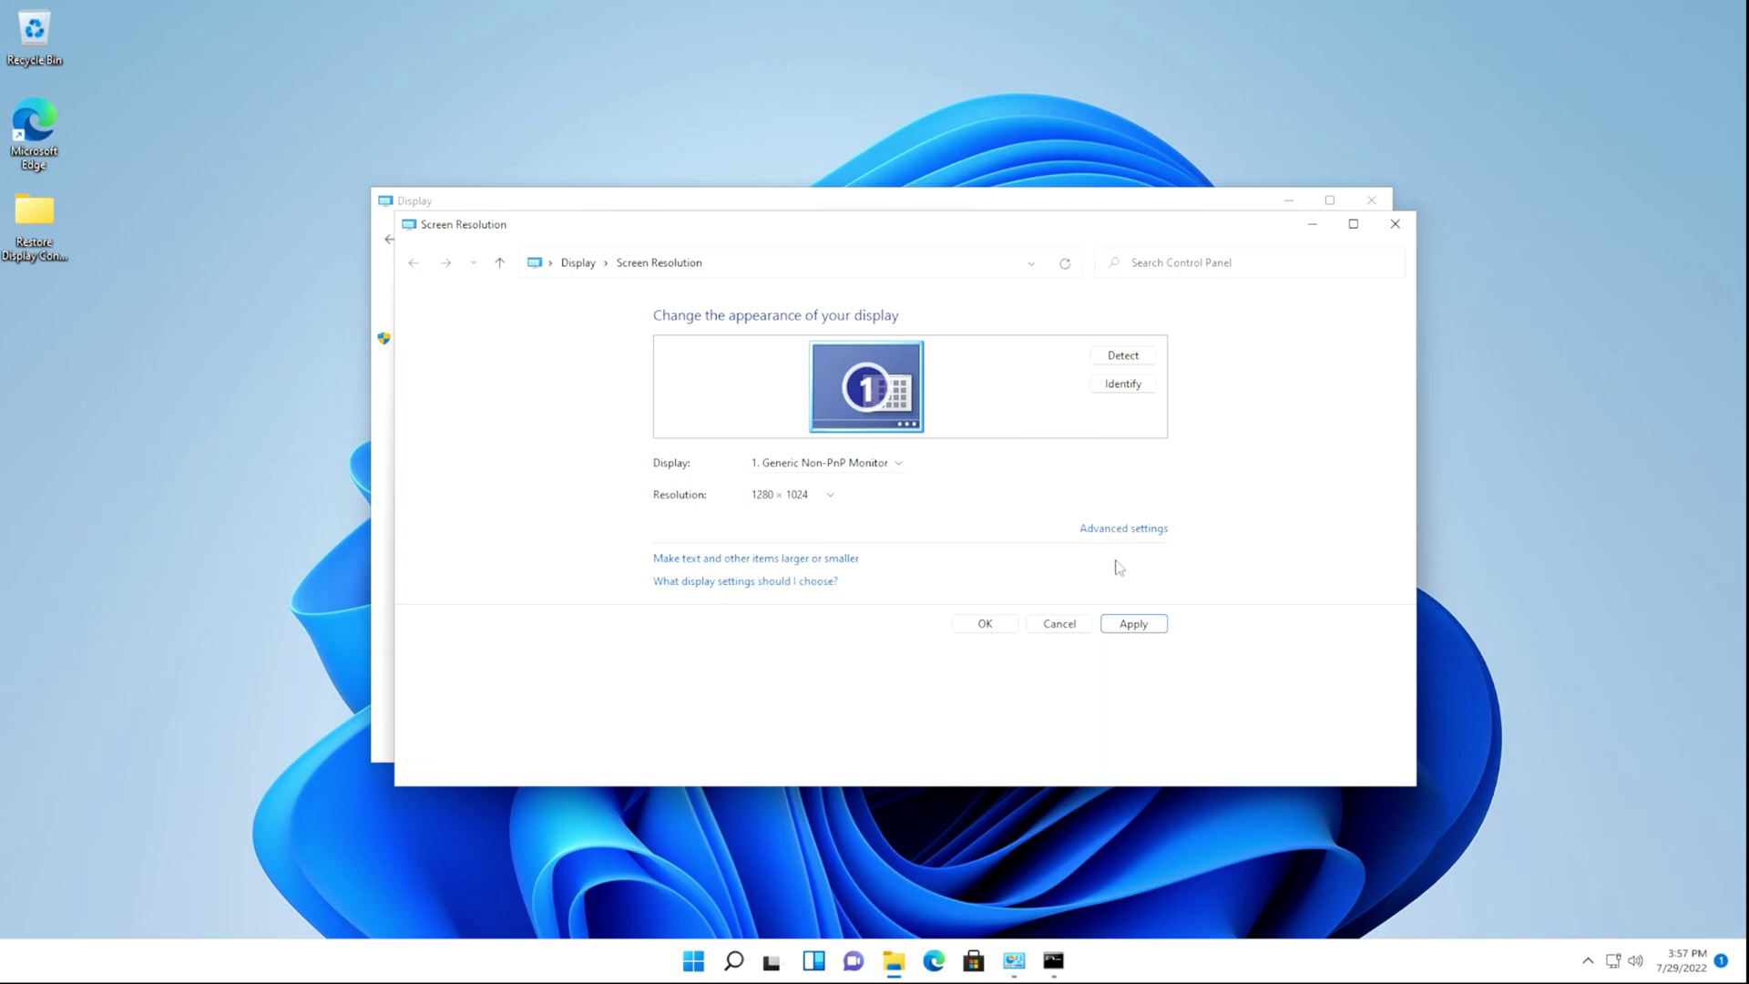
- Reselect 1920 × 1080 as the resolution, cancel out of Screen Resolution and close the Display window
{"action": "left_click", "coordinate": [809, 496]}
{"action": "scroll", "coordinate": [873, 512], "scroll_direction": "up", "scroll_amount": 2}
{"action": "left_click", "coordinate": [1054, 510]}
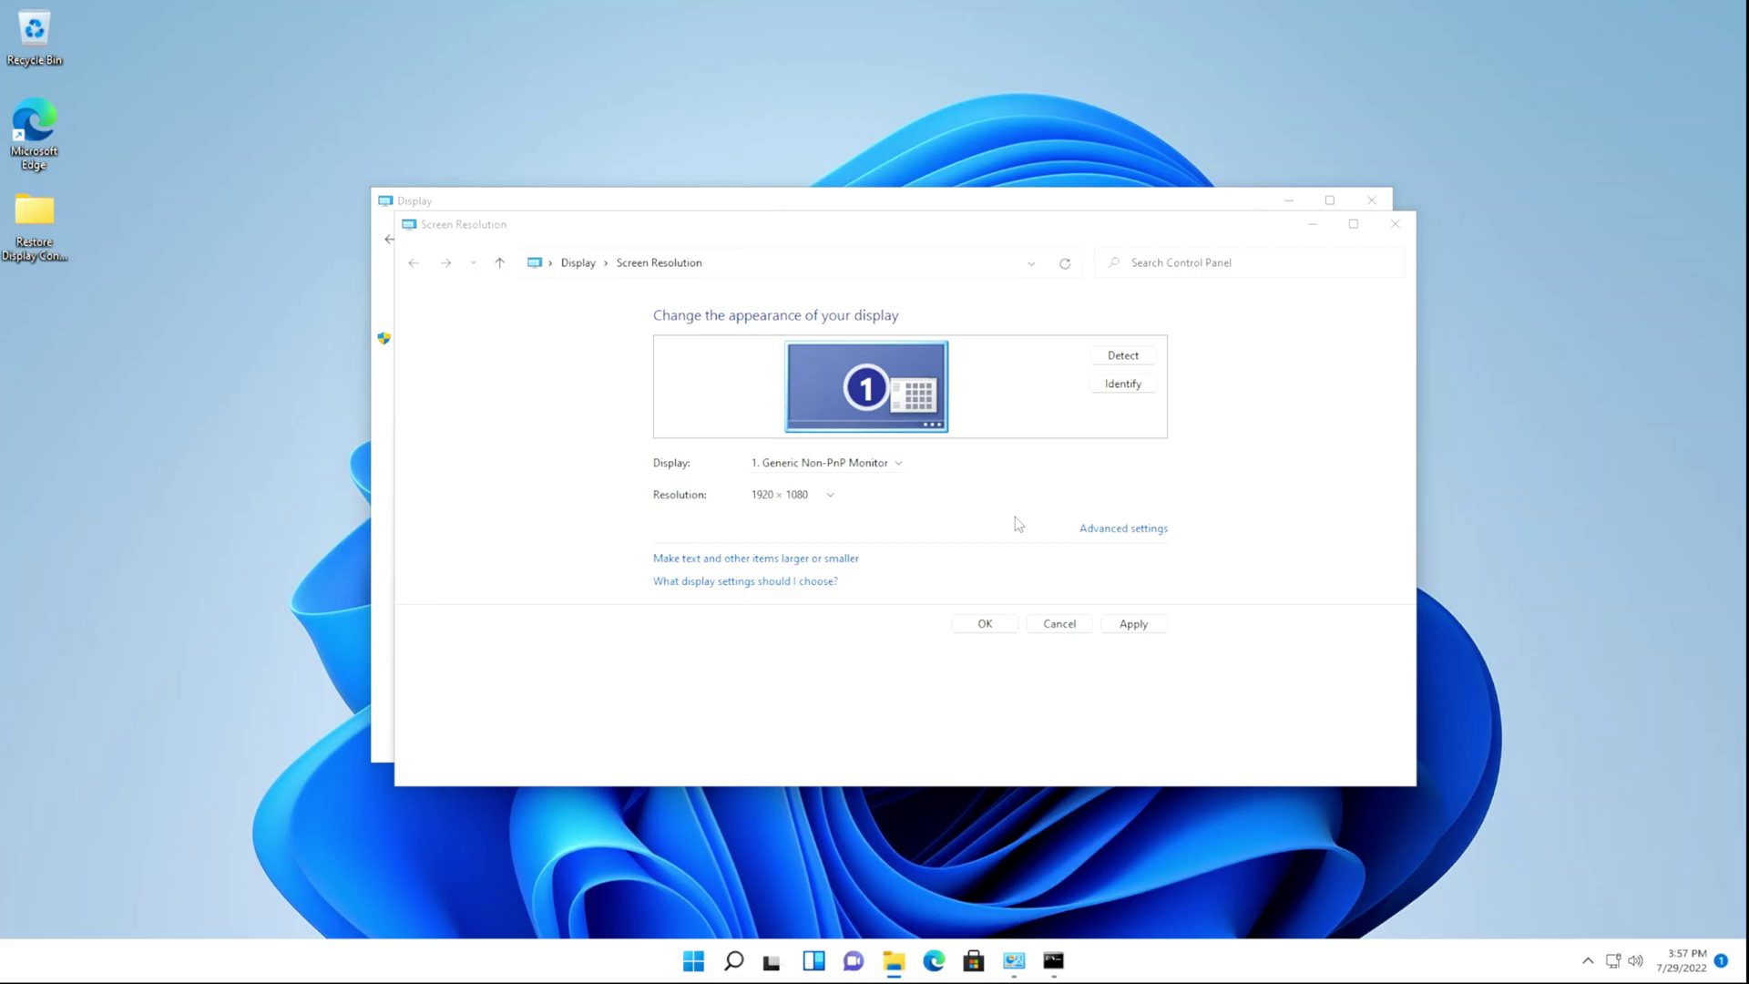
{"action": "left_click", "coordinate": [1058, 624]}
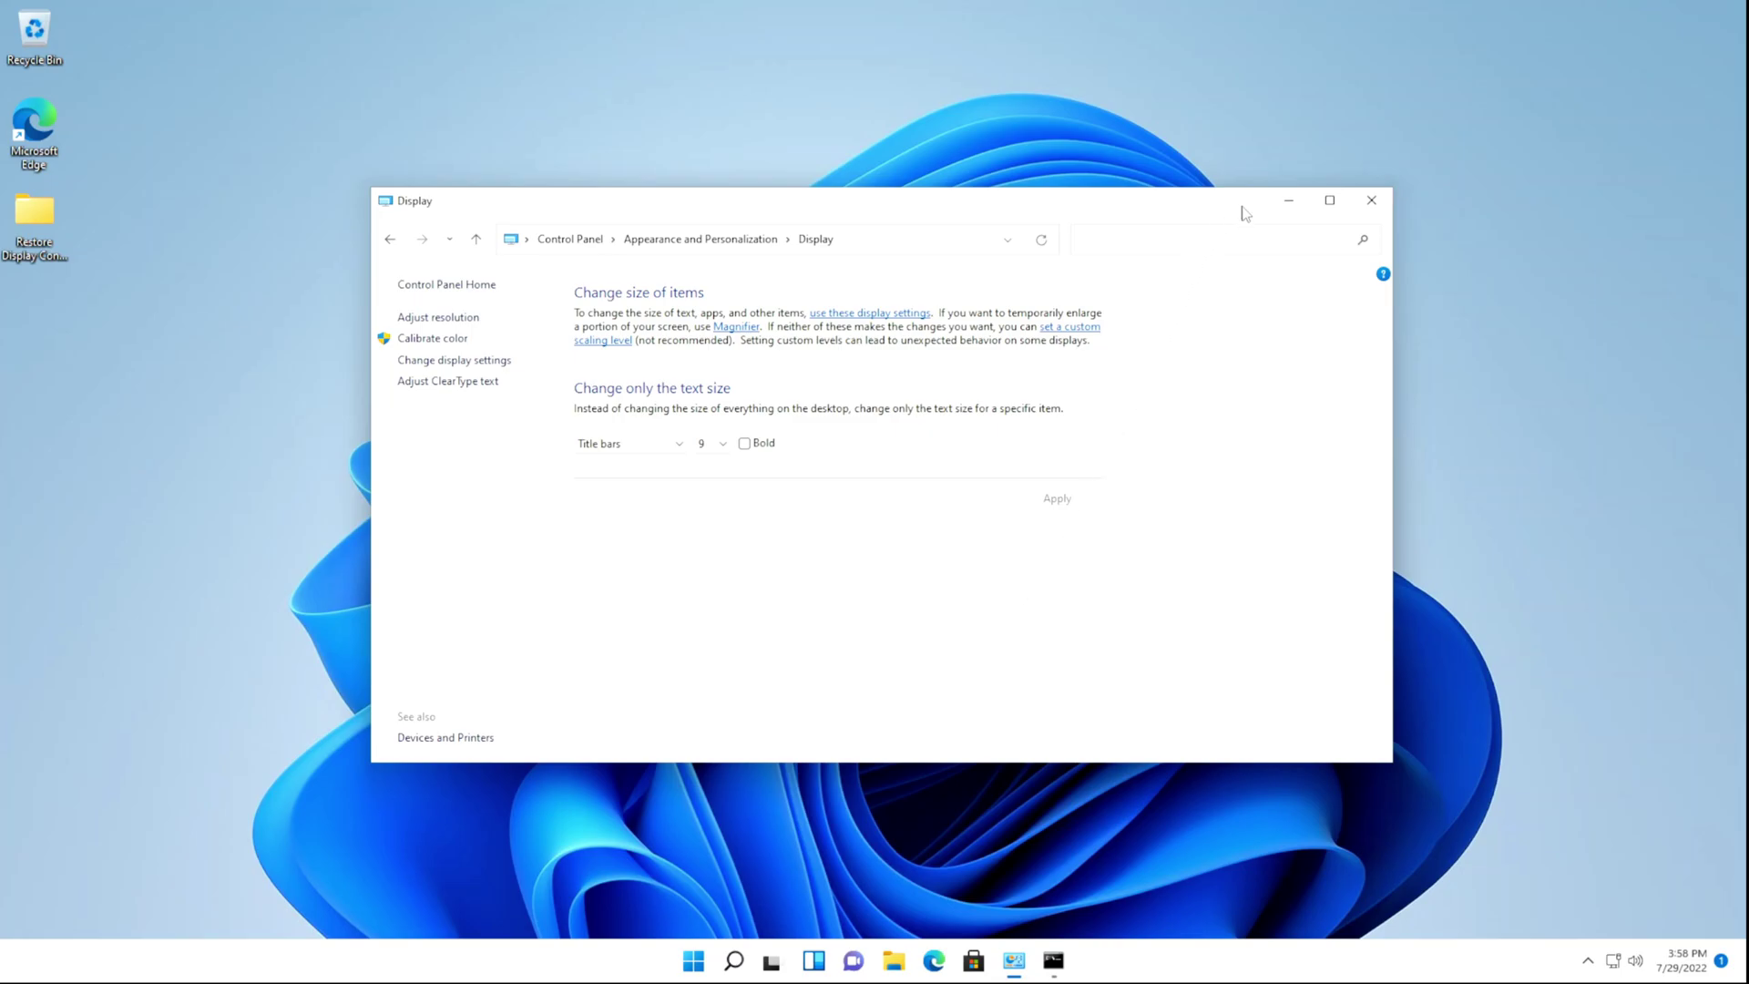
{"action": "left_click", "coordinate": [1363, 210]}
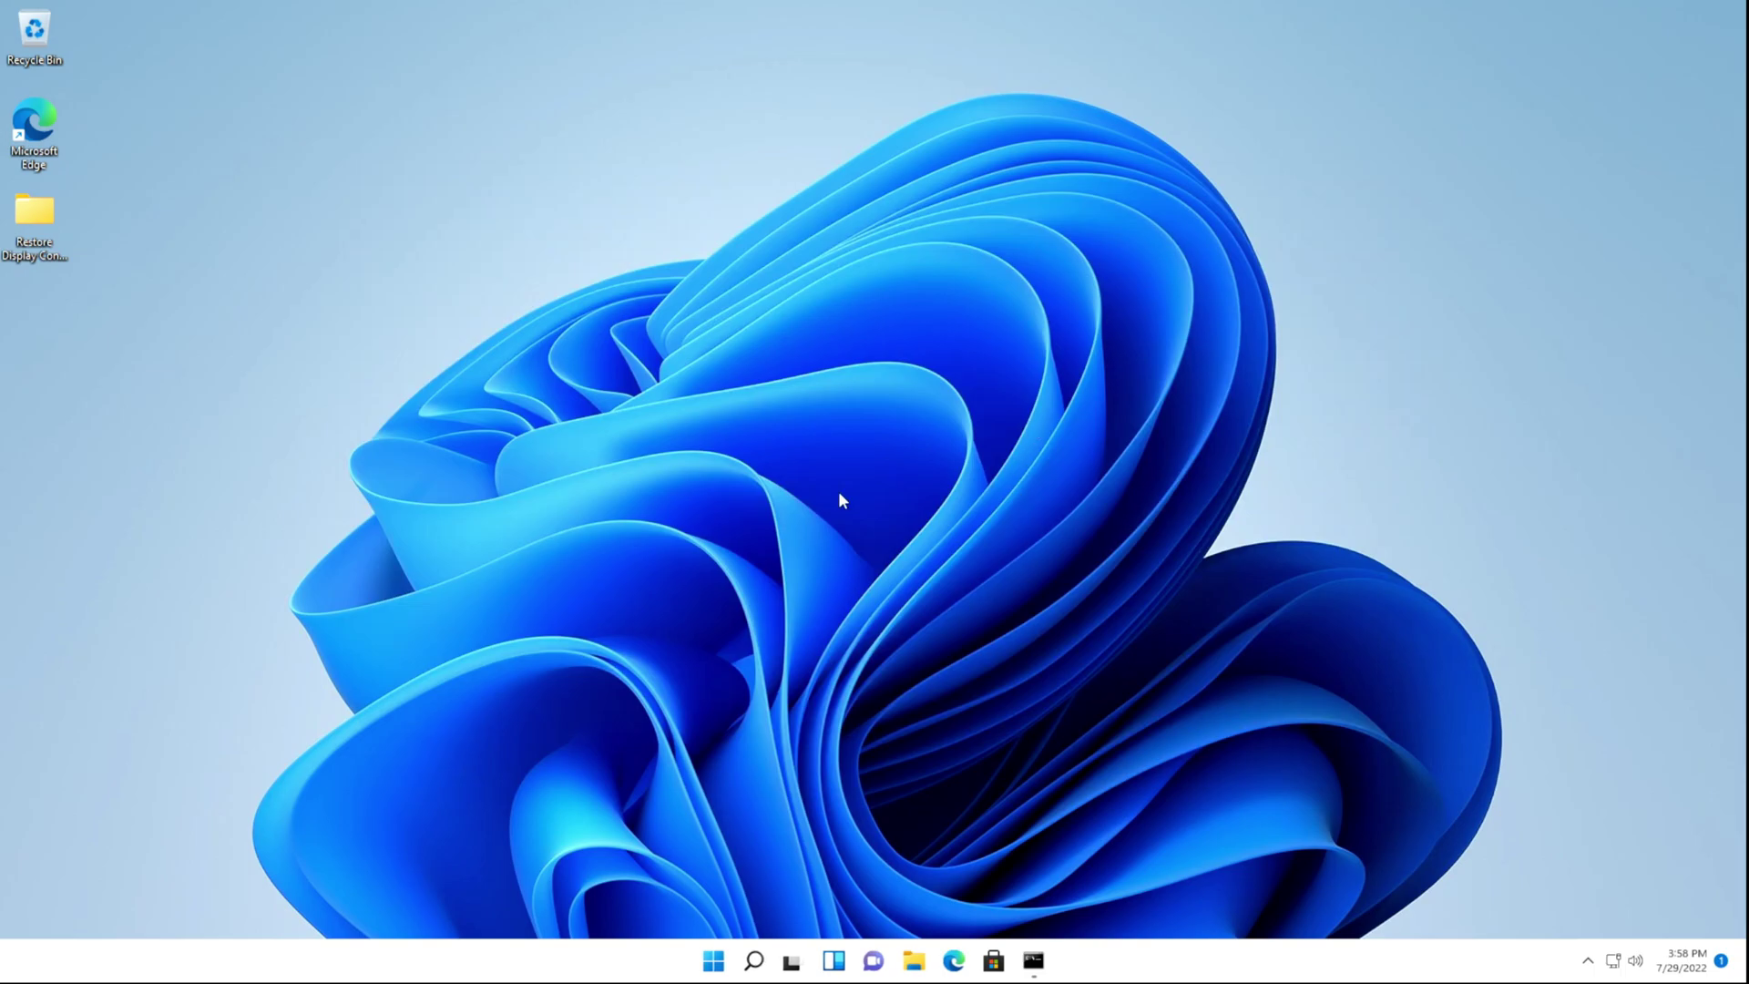
- Copy shell32.dll.mun from the 4. (Optional) shell32 Files subfolder of the desktop's Restore Display Control Panel folder
{"action": "double_click", "coordinate": [44, 232]}
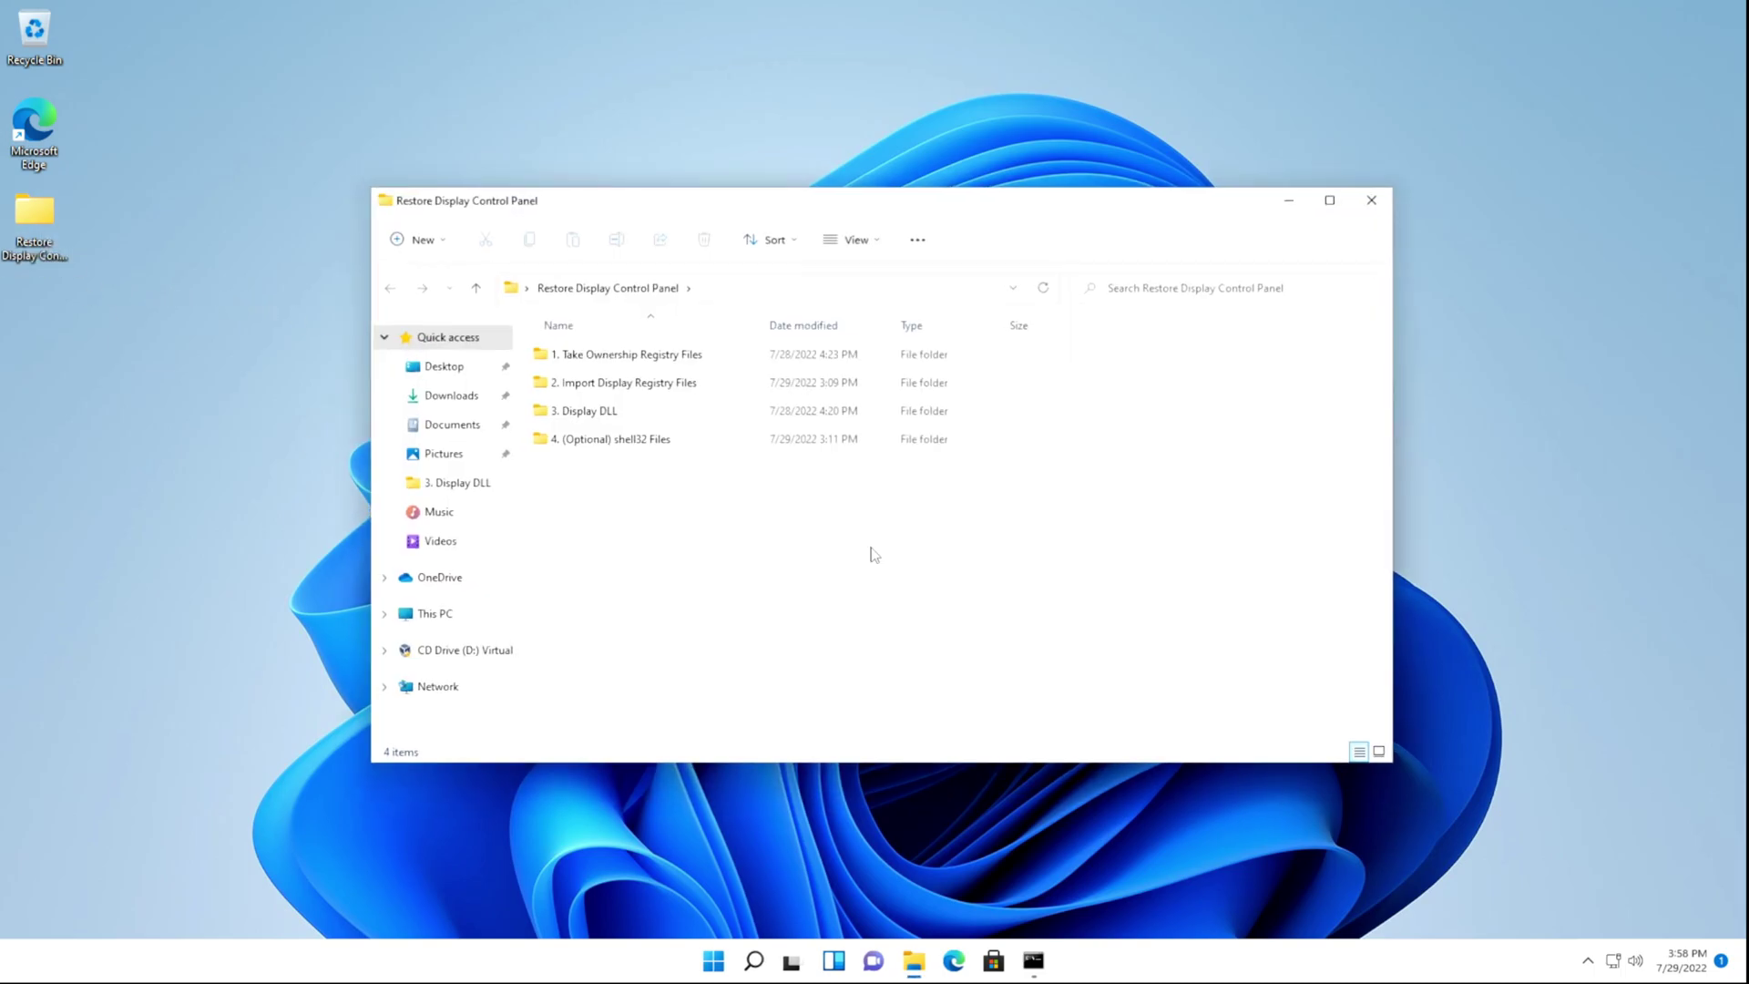
{"action": "double_click", "coordinate": [580, 441]}
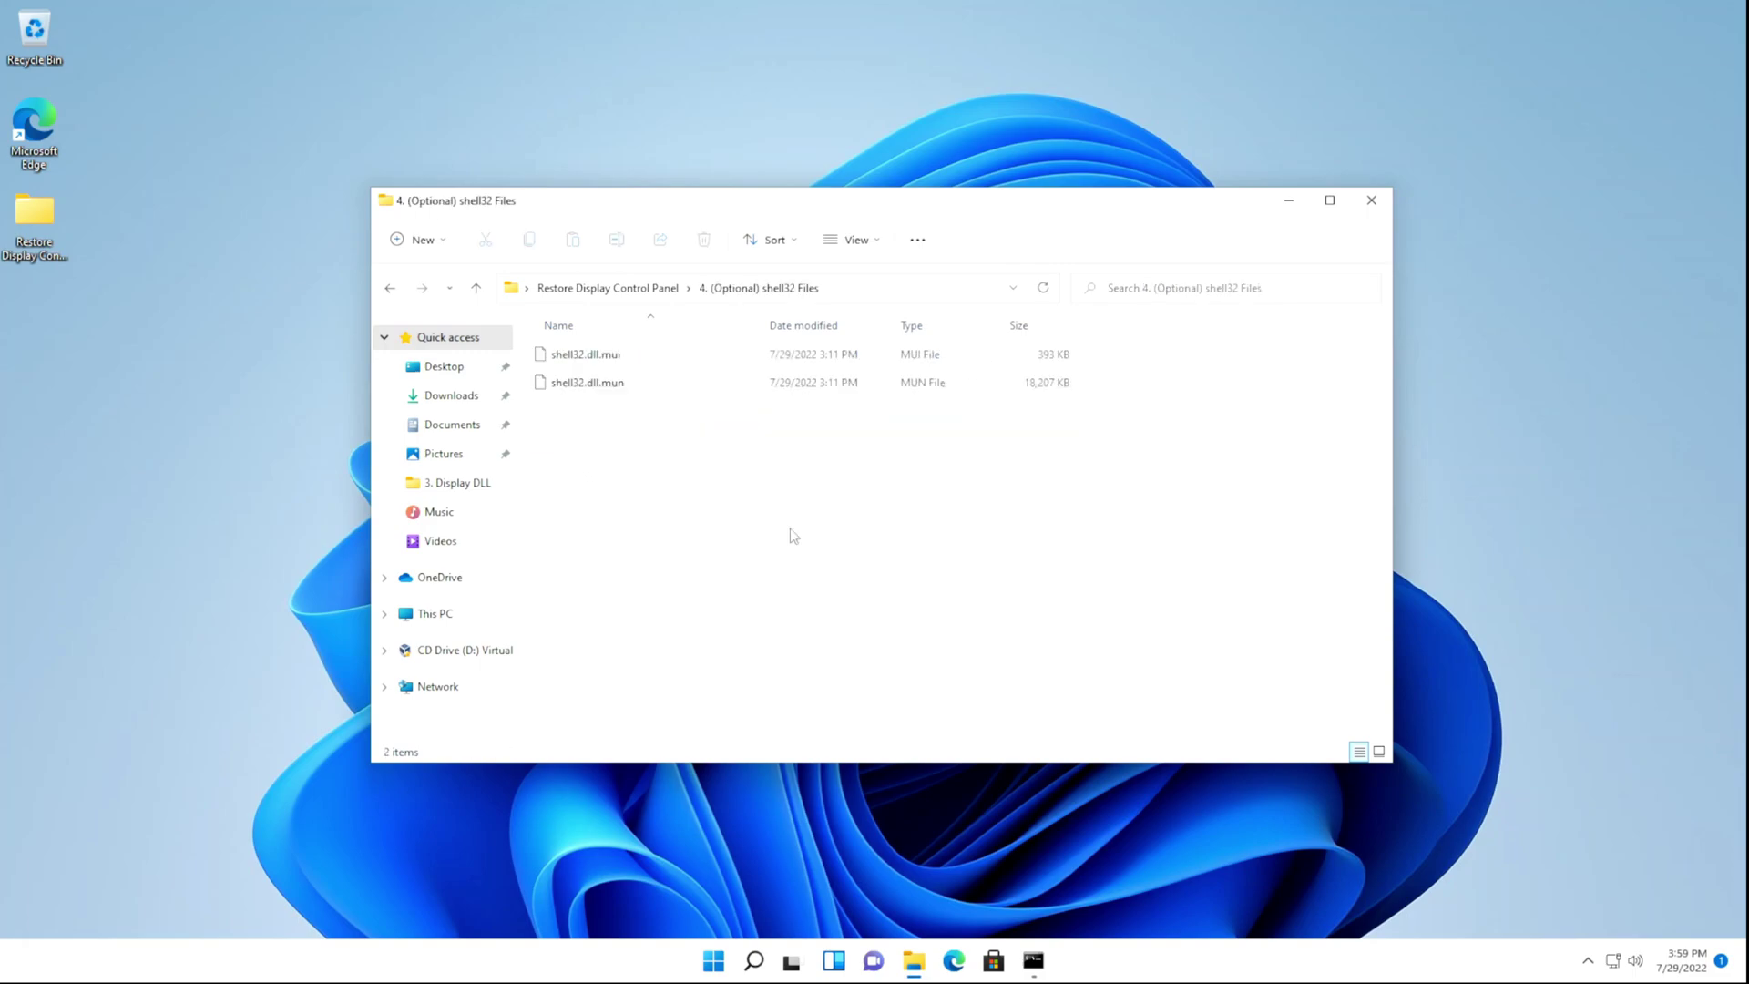
{"action": "left_click", "coordinate": [601, 384]}
- Go to %SystemRoot% and take ownership of the SystemResources folder, approving the administrator request
{"action": "left_click", "coordinate": [911, 290]}
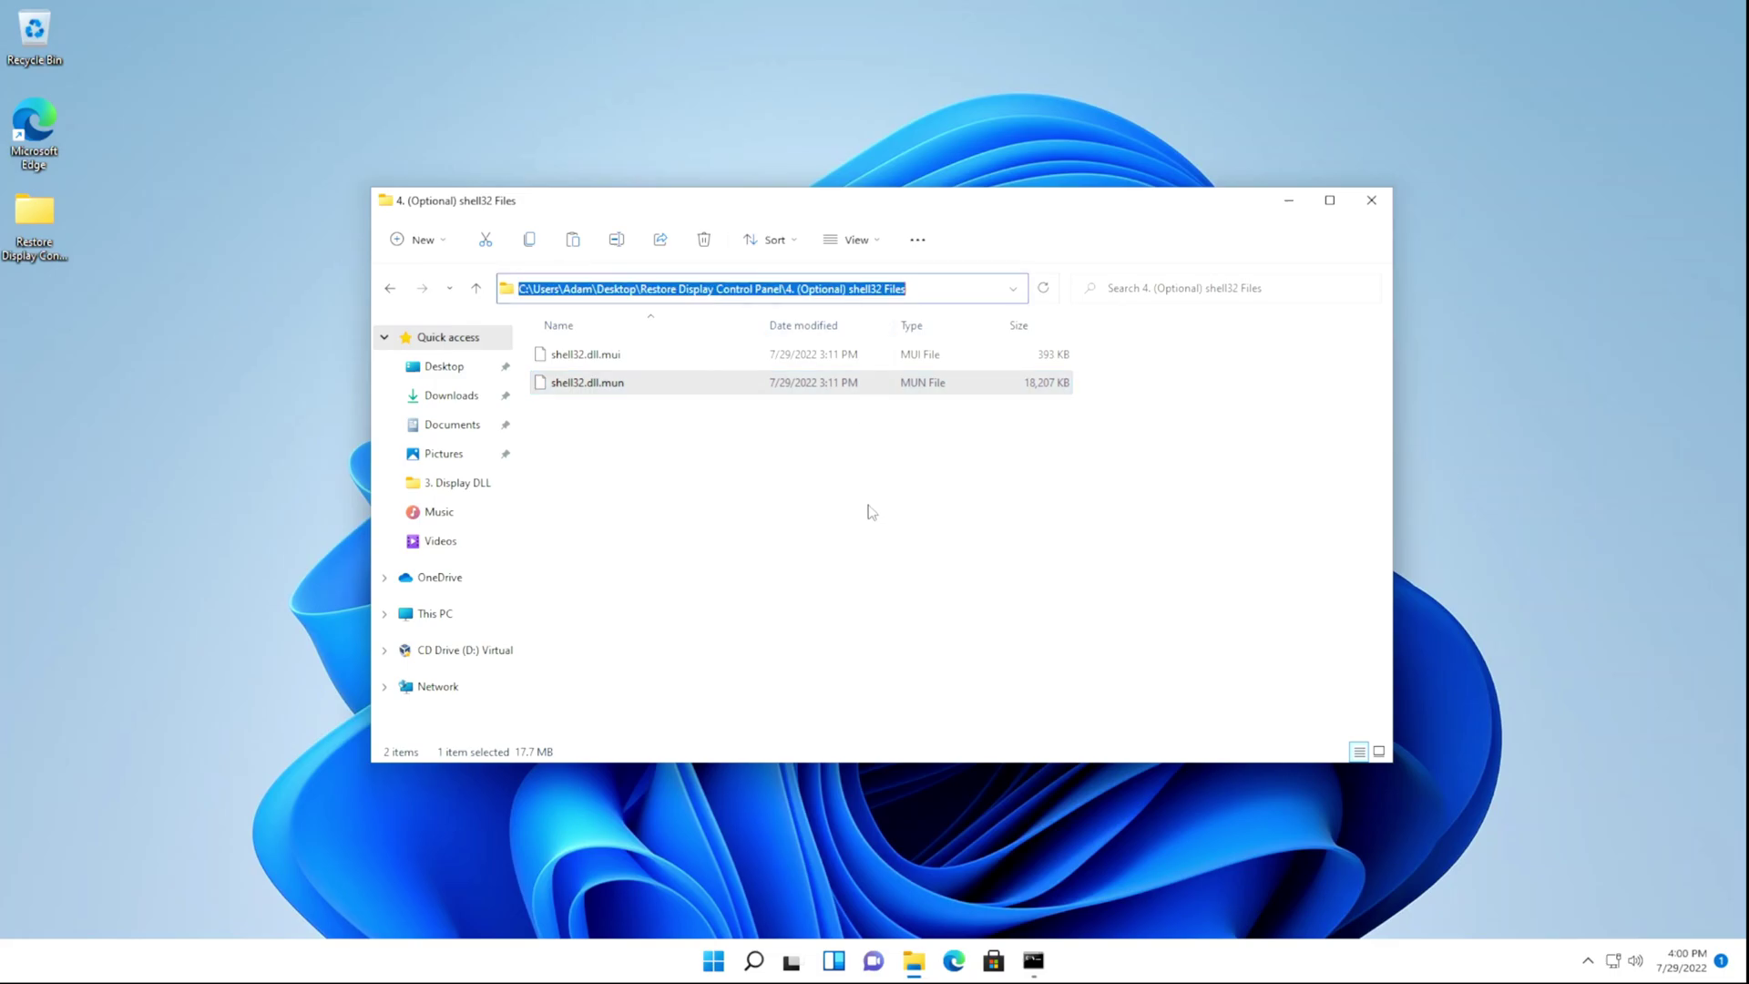
{"action": "type", "text": "%"}
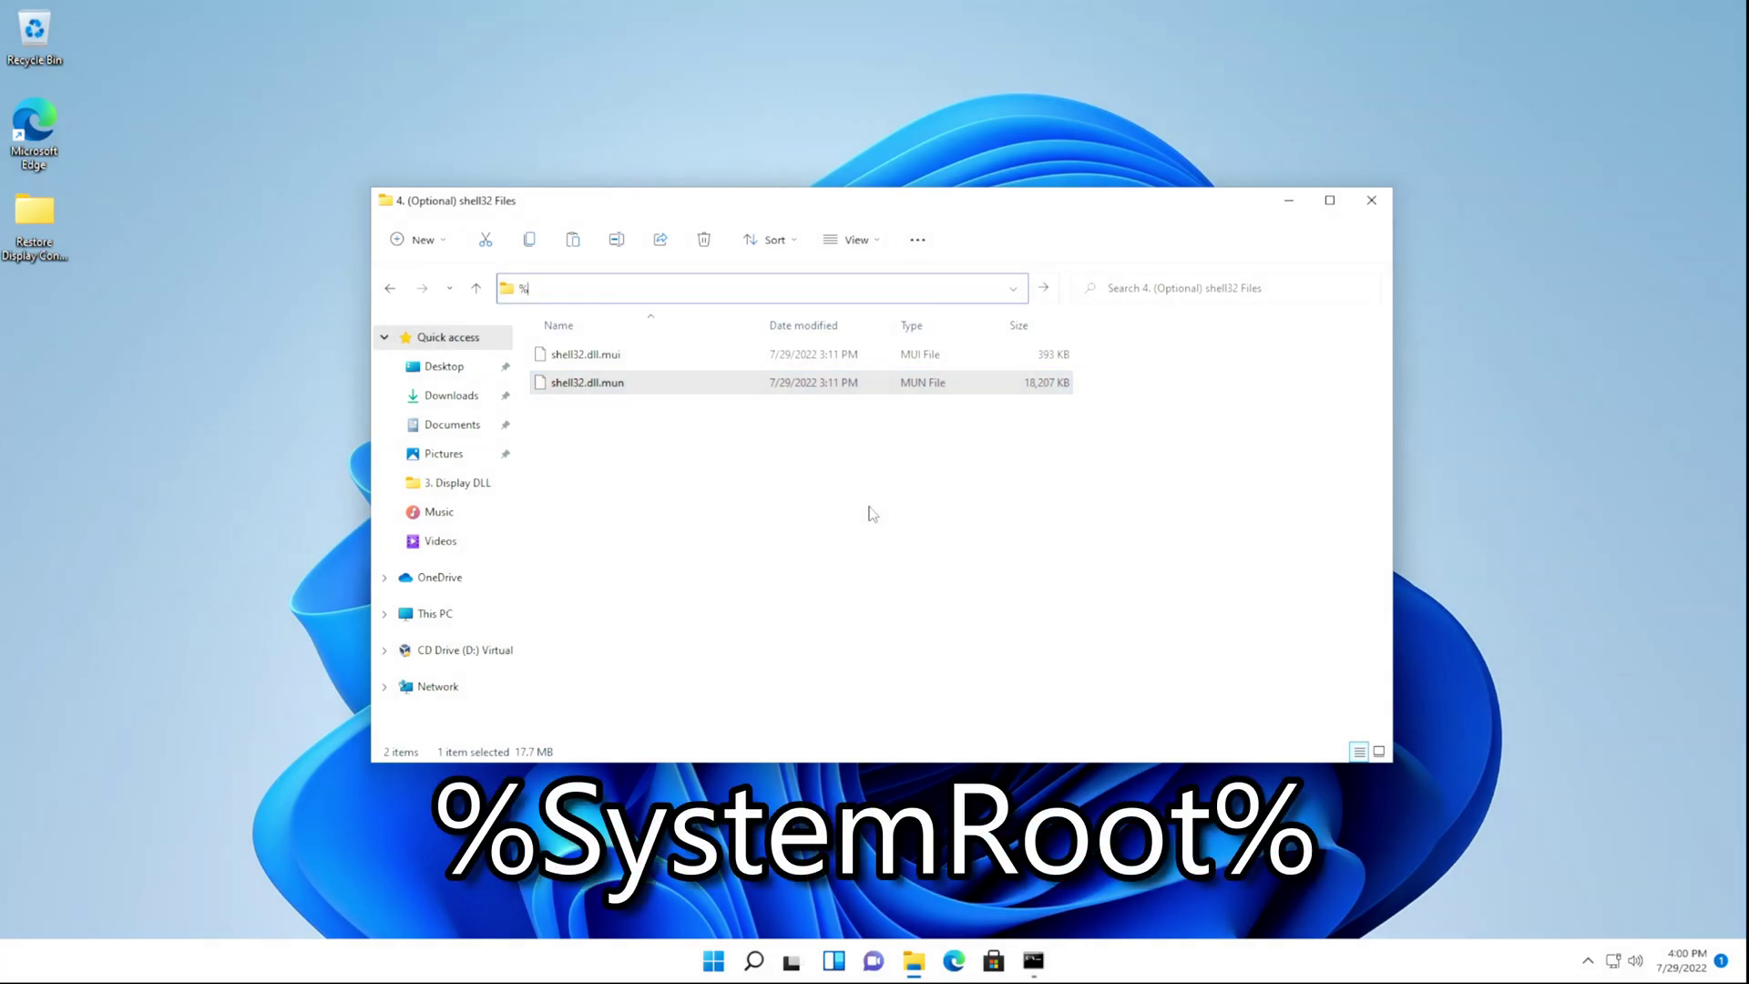
{"action": "type", "text": "SystemRoot%"}
{"action": "key", "text": "Return"}
{"action": "scroll", "coordinate": [671, 493], "scroll_direction": "down", "scroll_amount": 9}
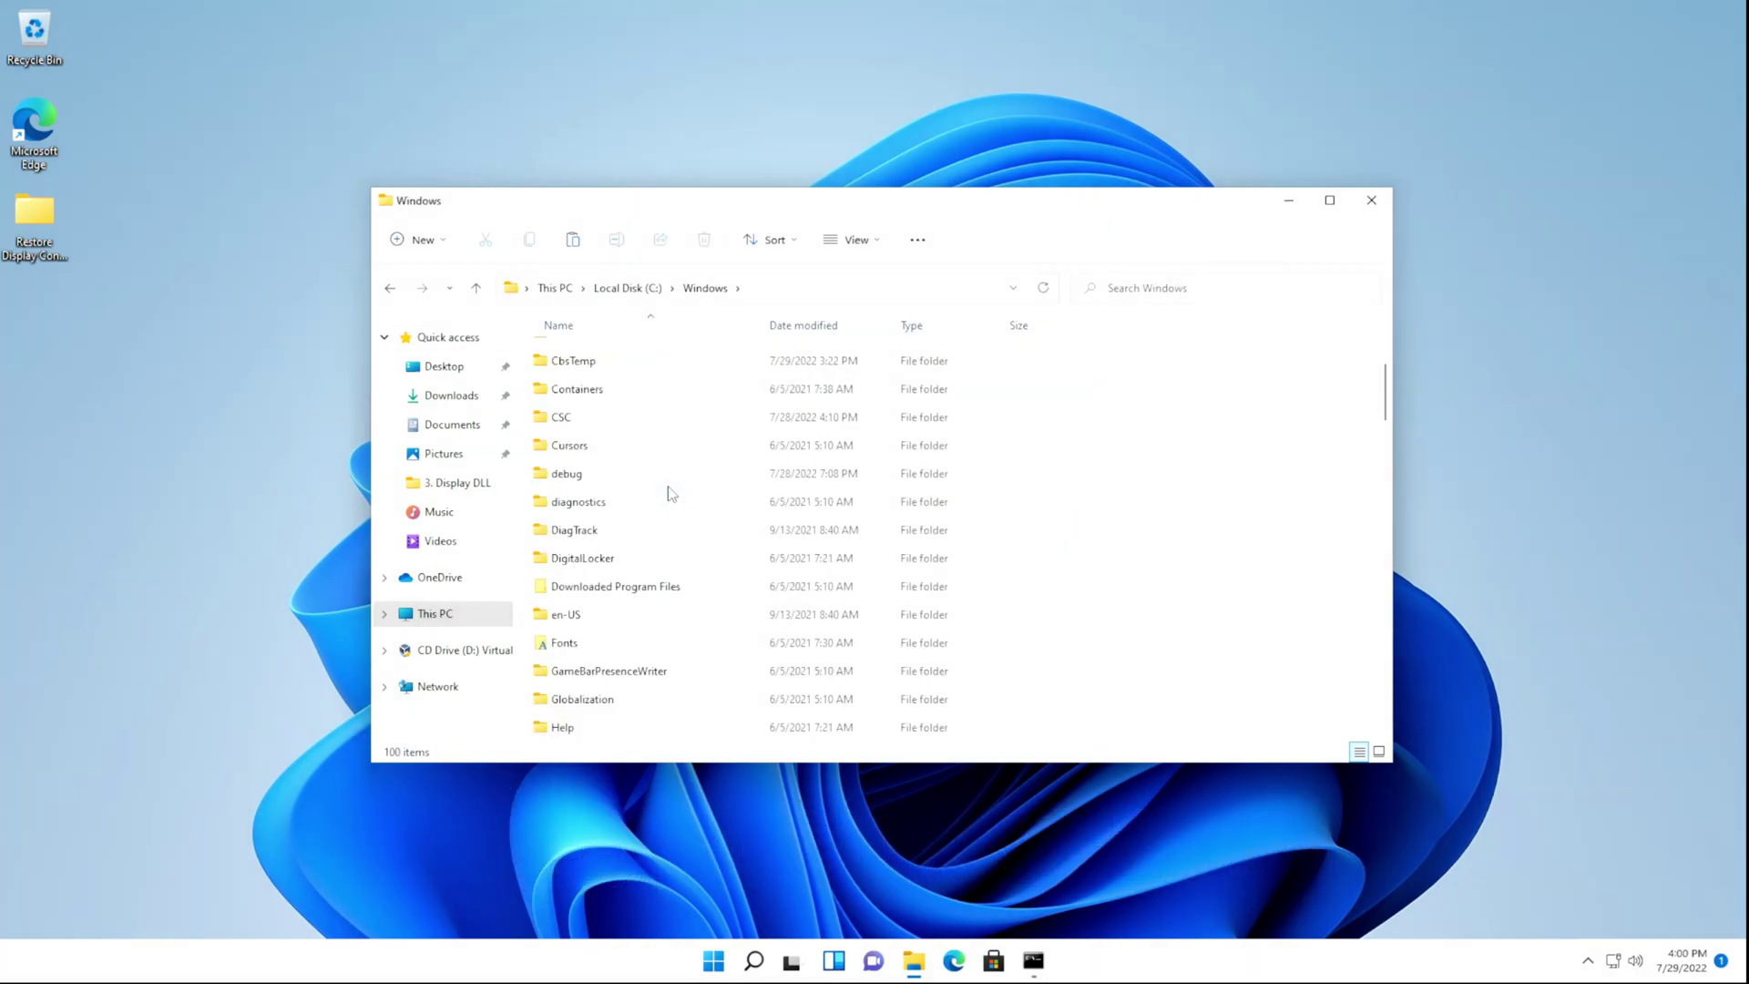
{"action": "scroll", "coordinate": [629, 467], "scroll_direction": "down", "scroll_amount": 10}
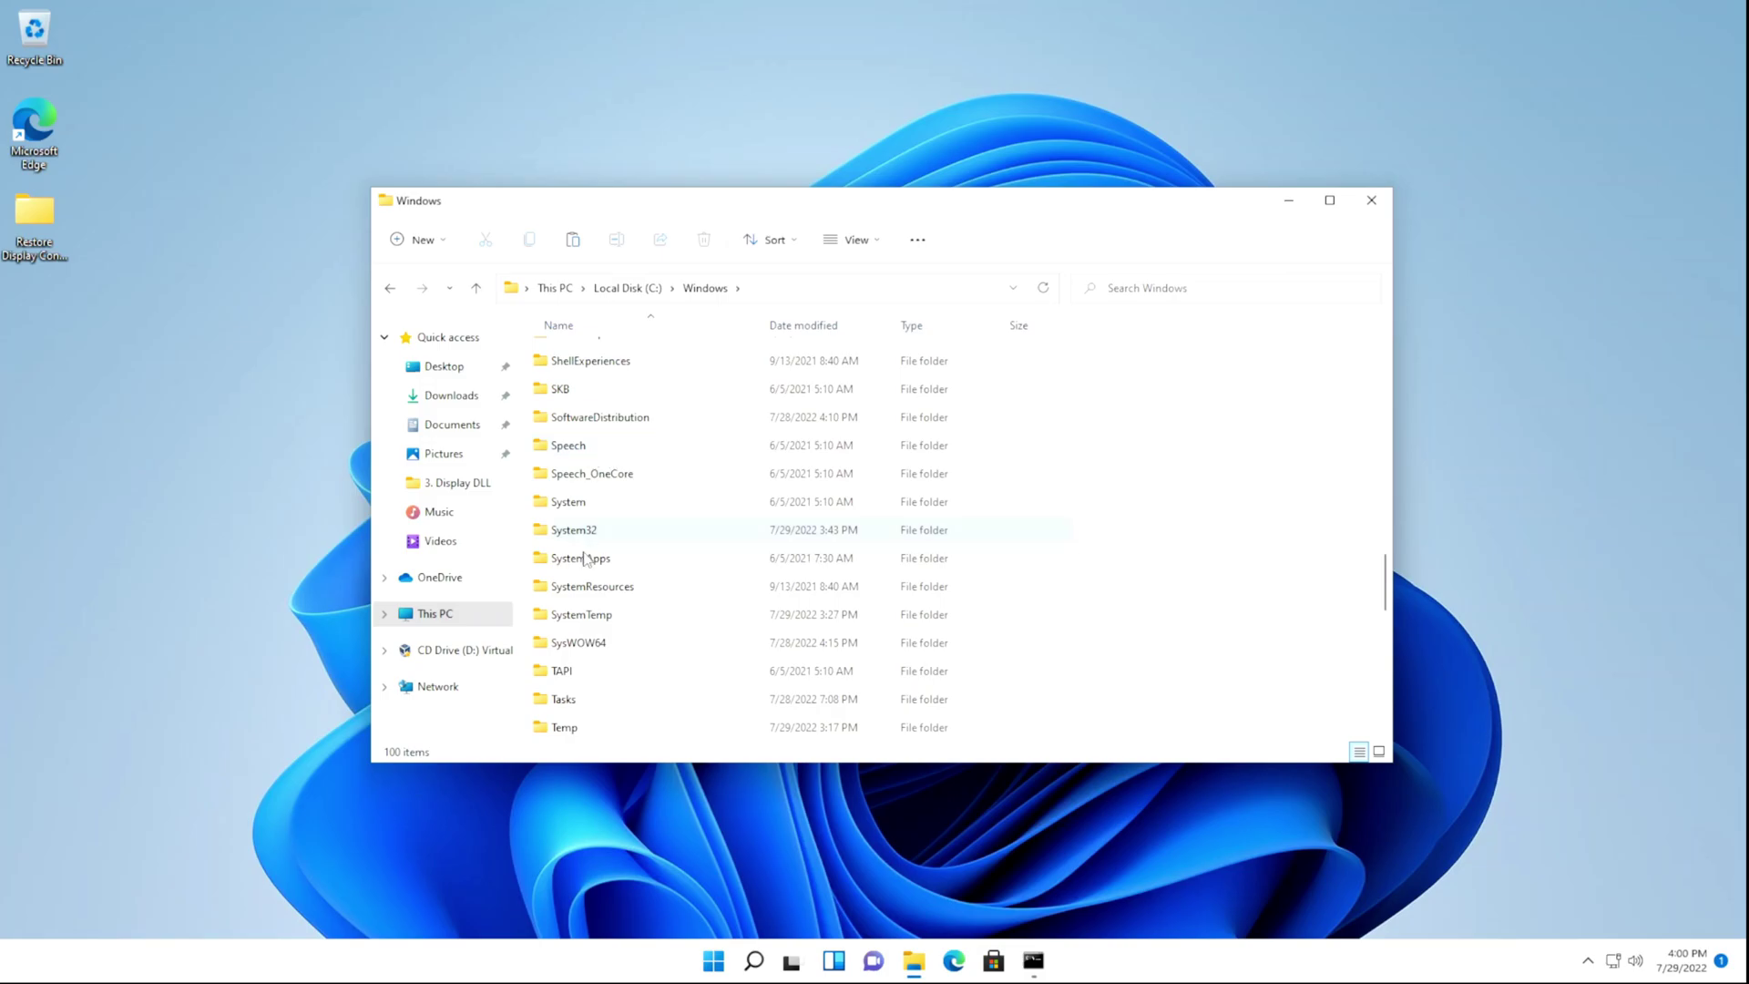
{"action": "left_click", "coordinate": [608, 588]}
{"action": "right_click", "coordinate": [635, 600]}
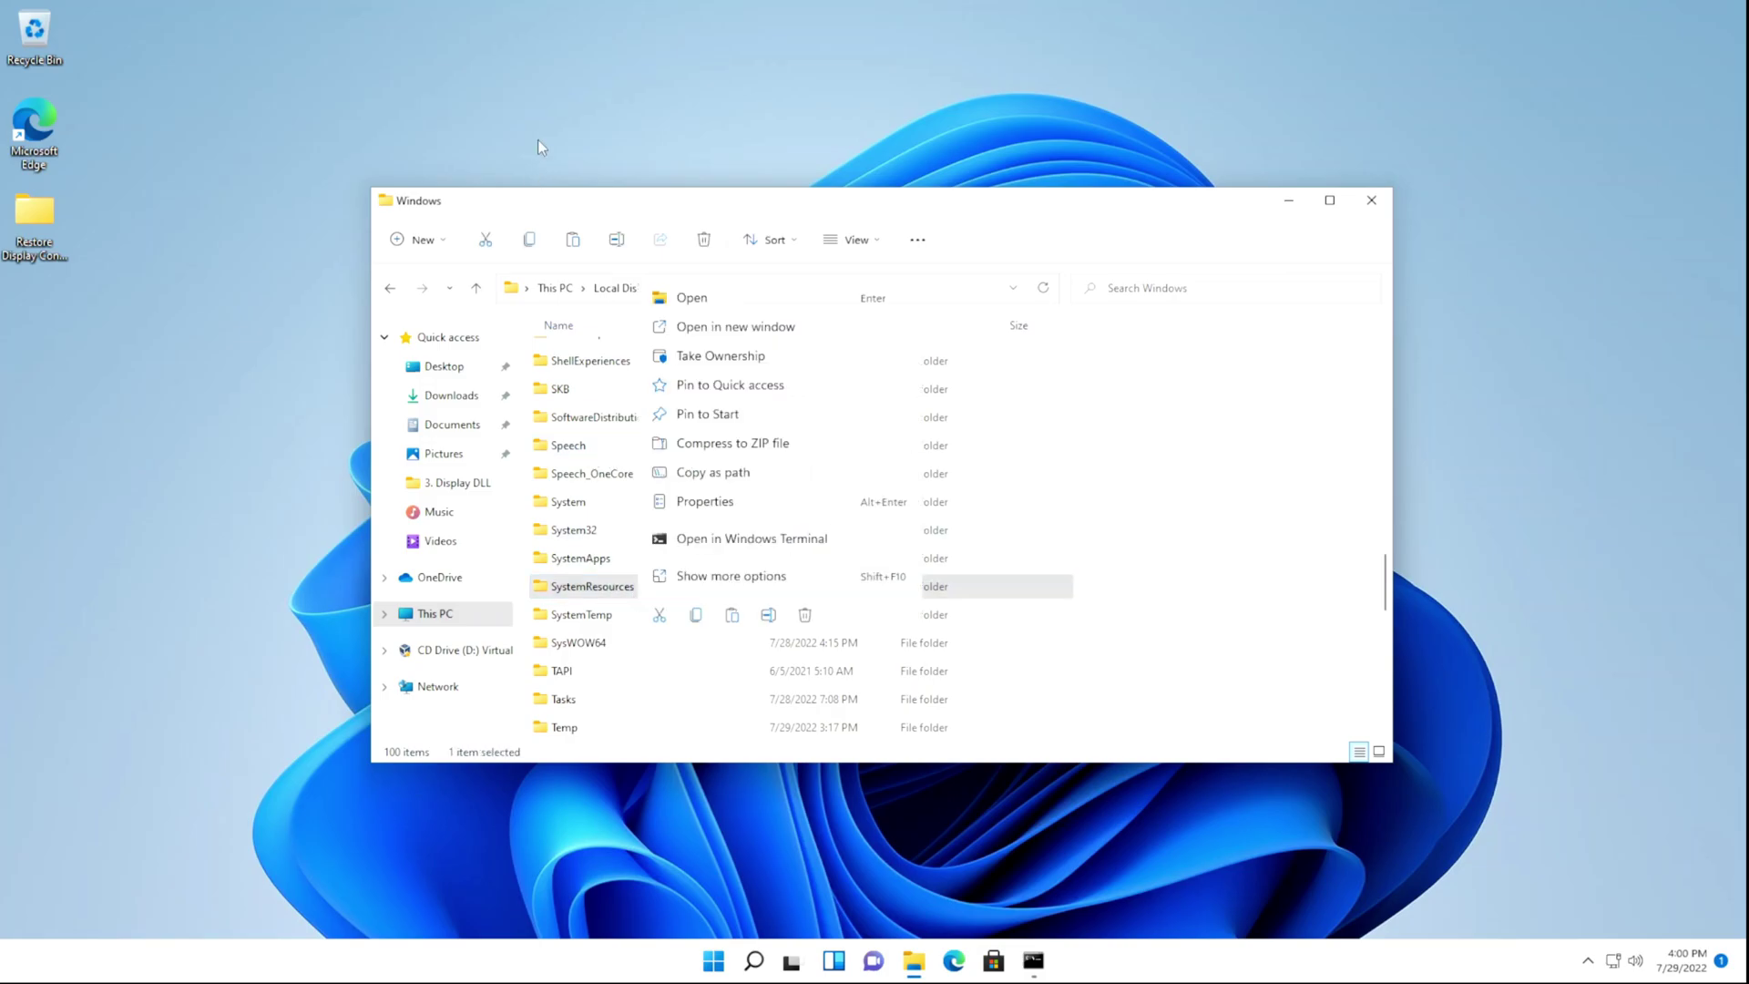
{"action": "left_click", "coordinate": [696, 355]}
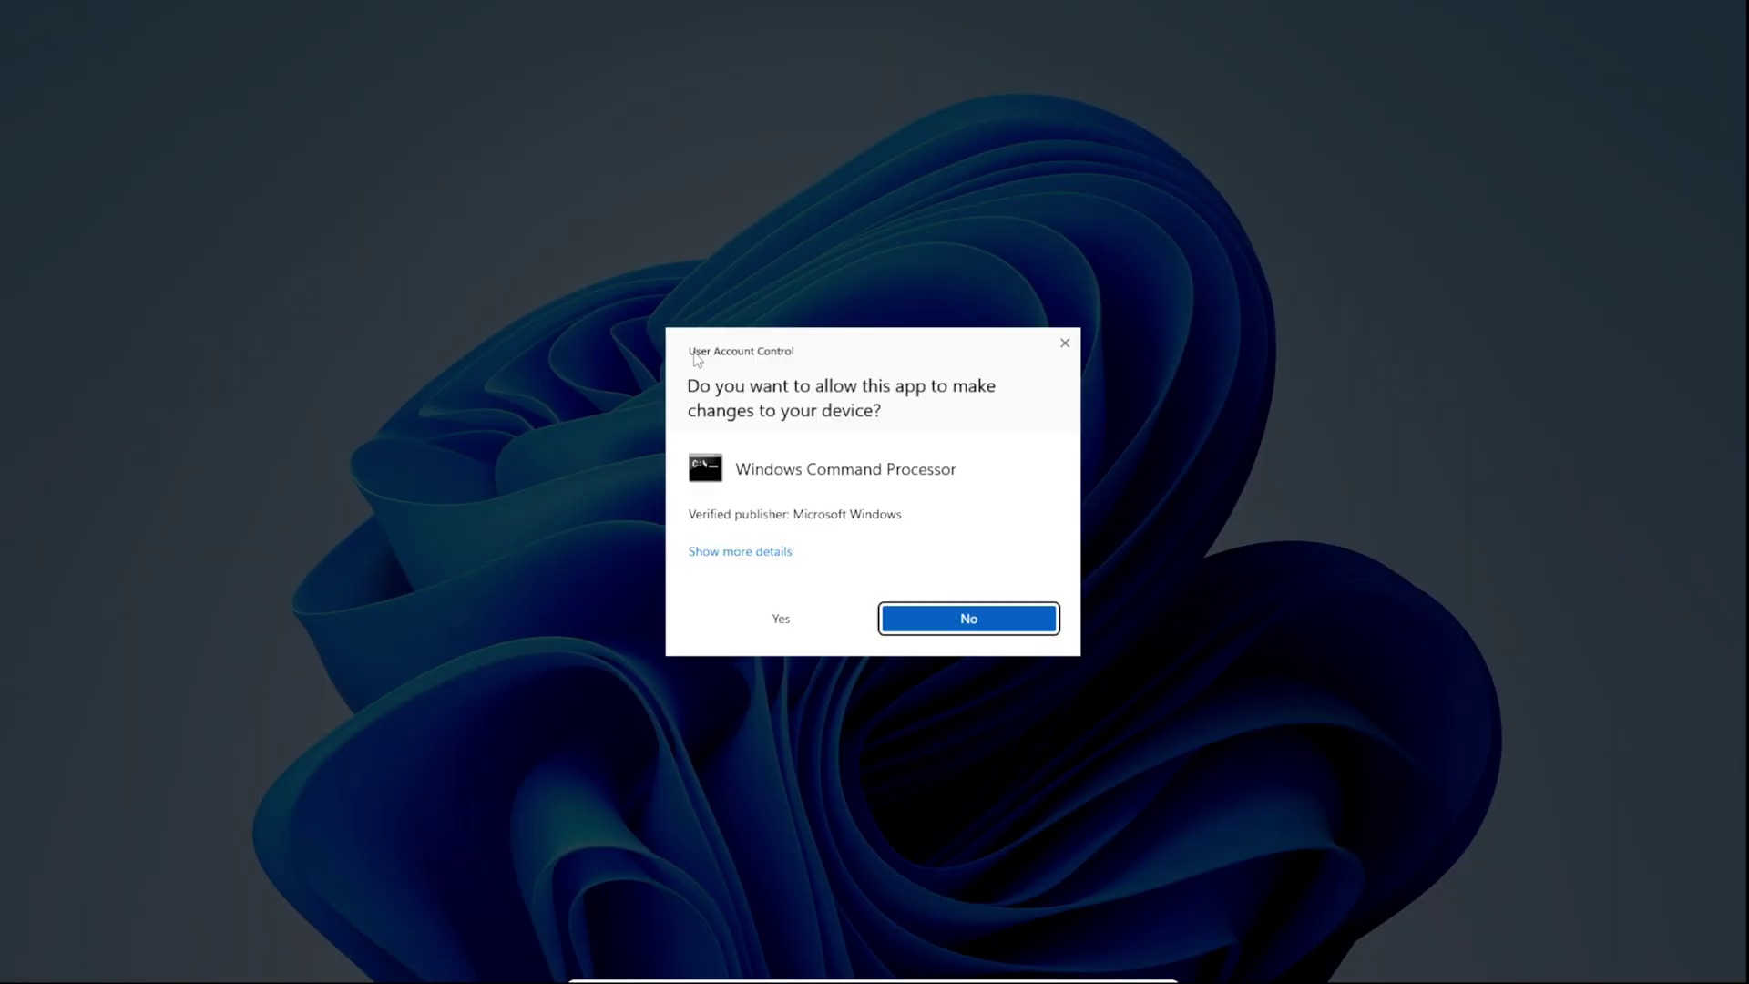
{"action": "left_click", "coordinate": [789, 618]}
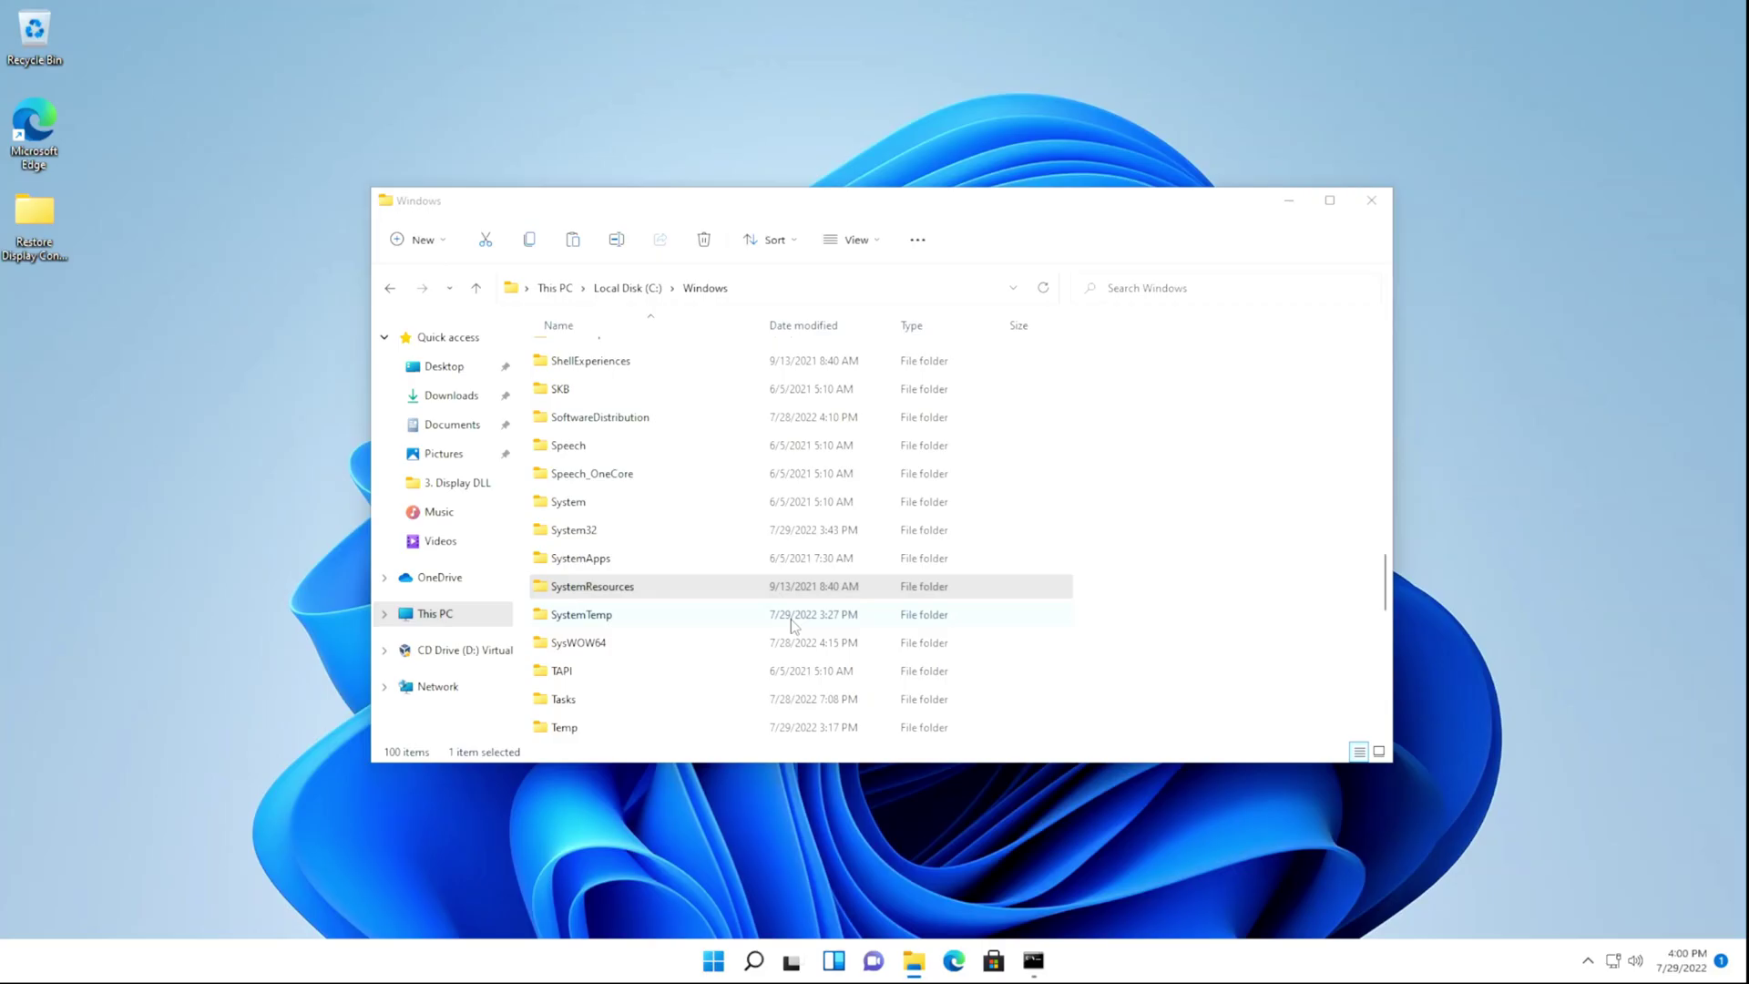
- Rename shell32.dll.mun in the SystemResources folder to shell32Old.dll.mun, approving the administrator request
{"action": "double_click", "coordinate": [641, 592]}
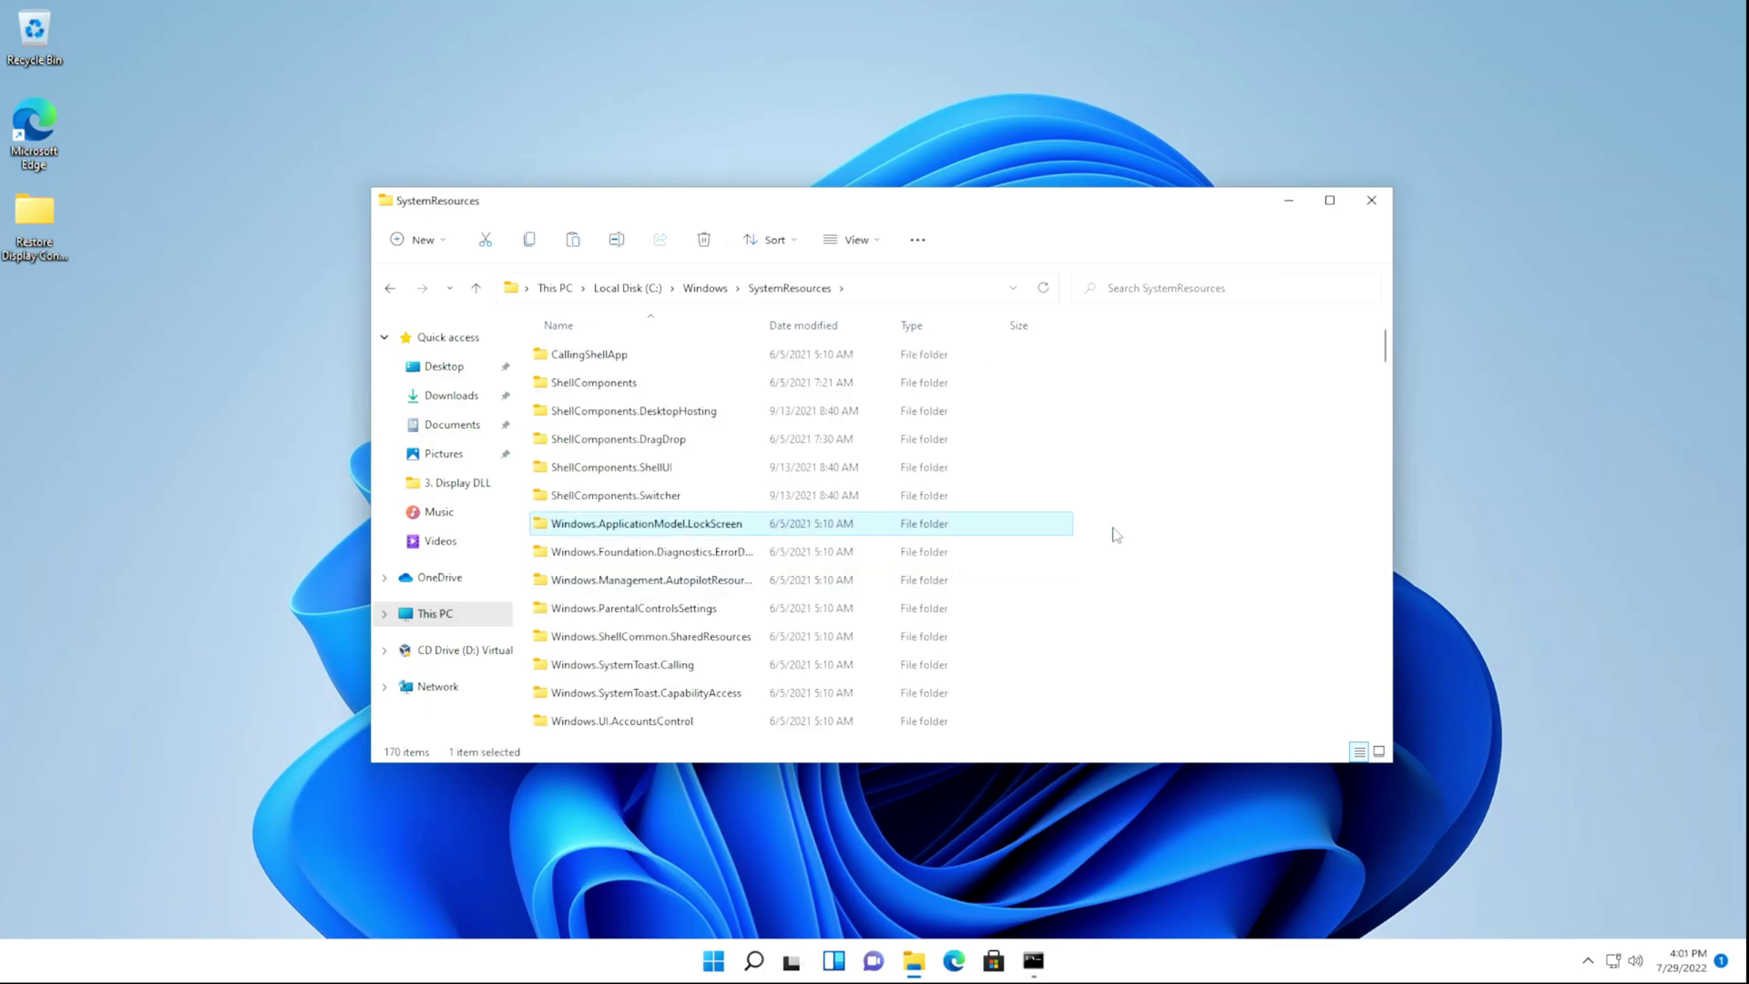
{"action": "type", "text": "shell32"}
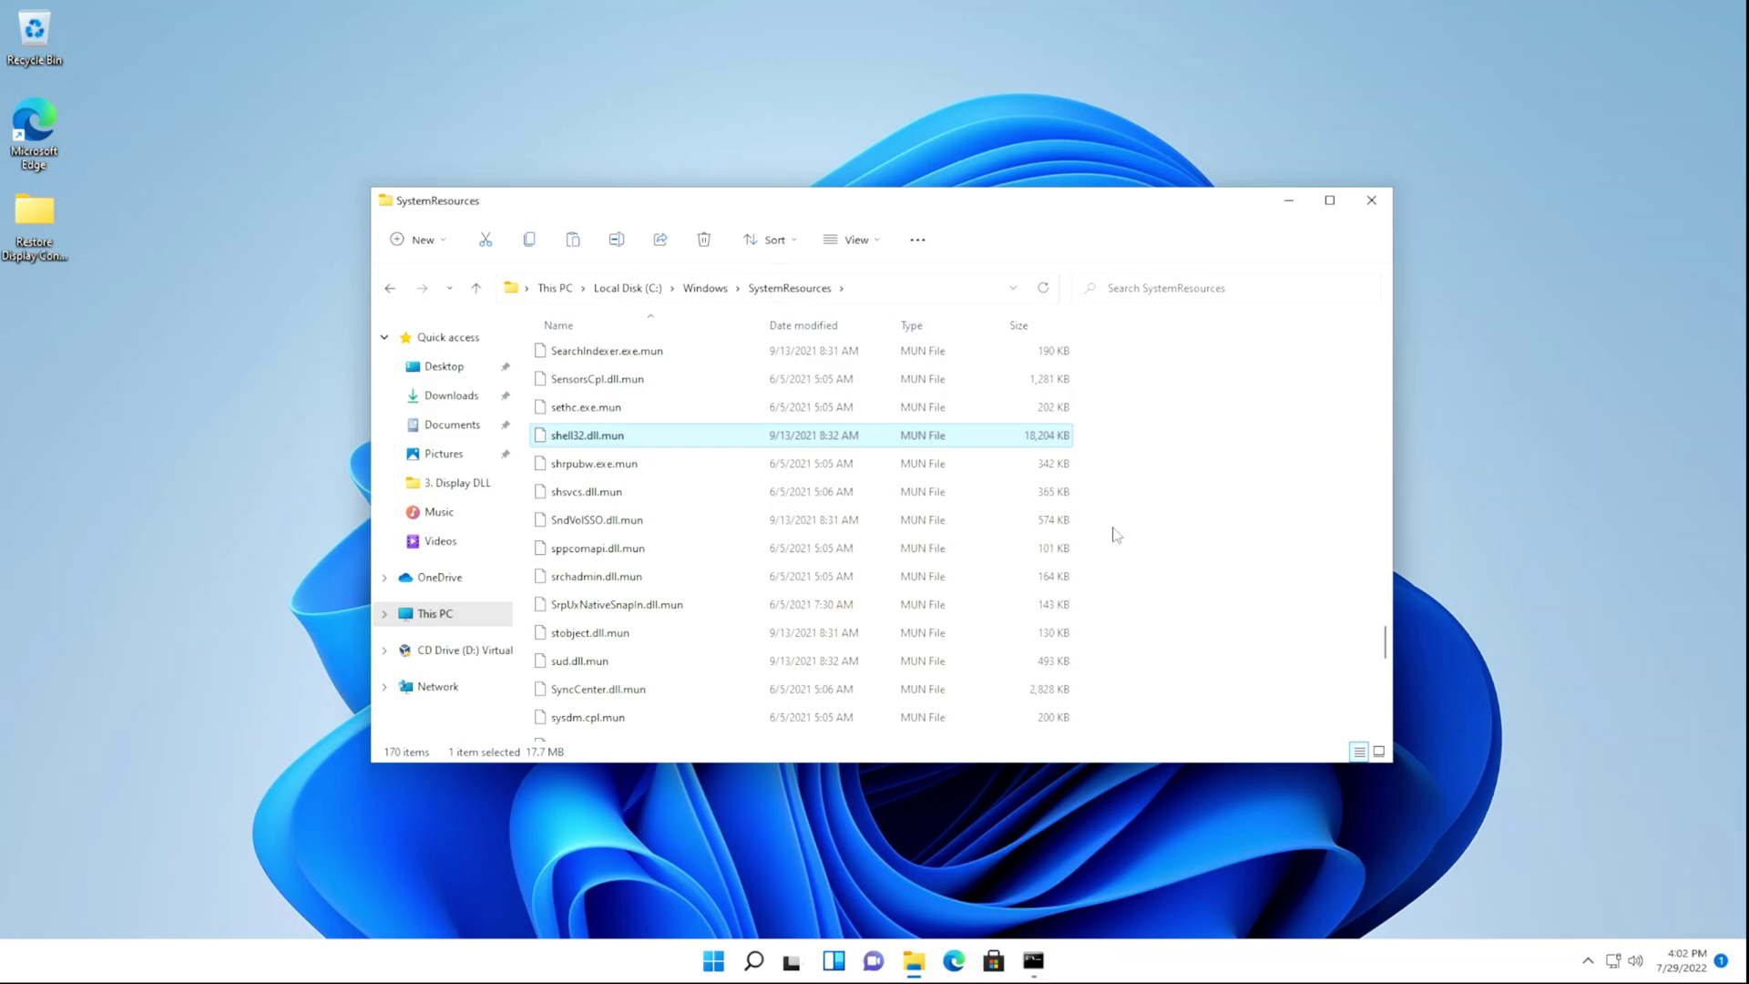
{"action": "right_click", "coordinate": [612, 434]}
{"action": "left_click", "coordinate": [709, 453]}
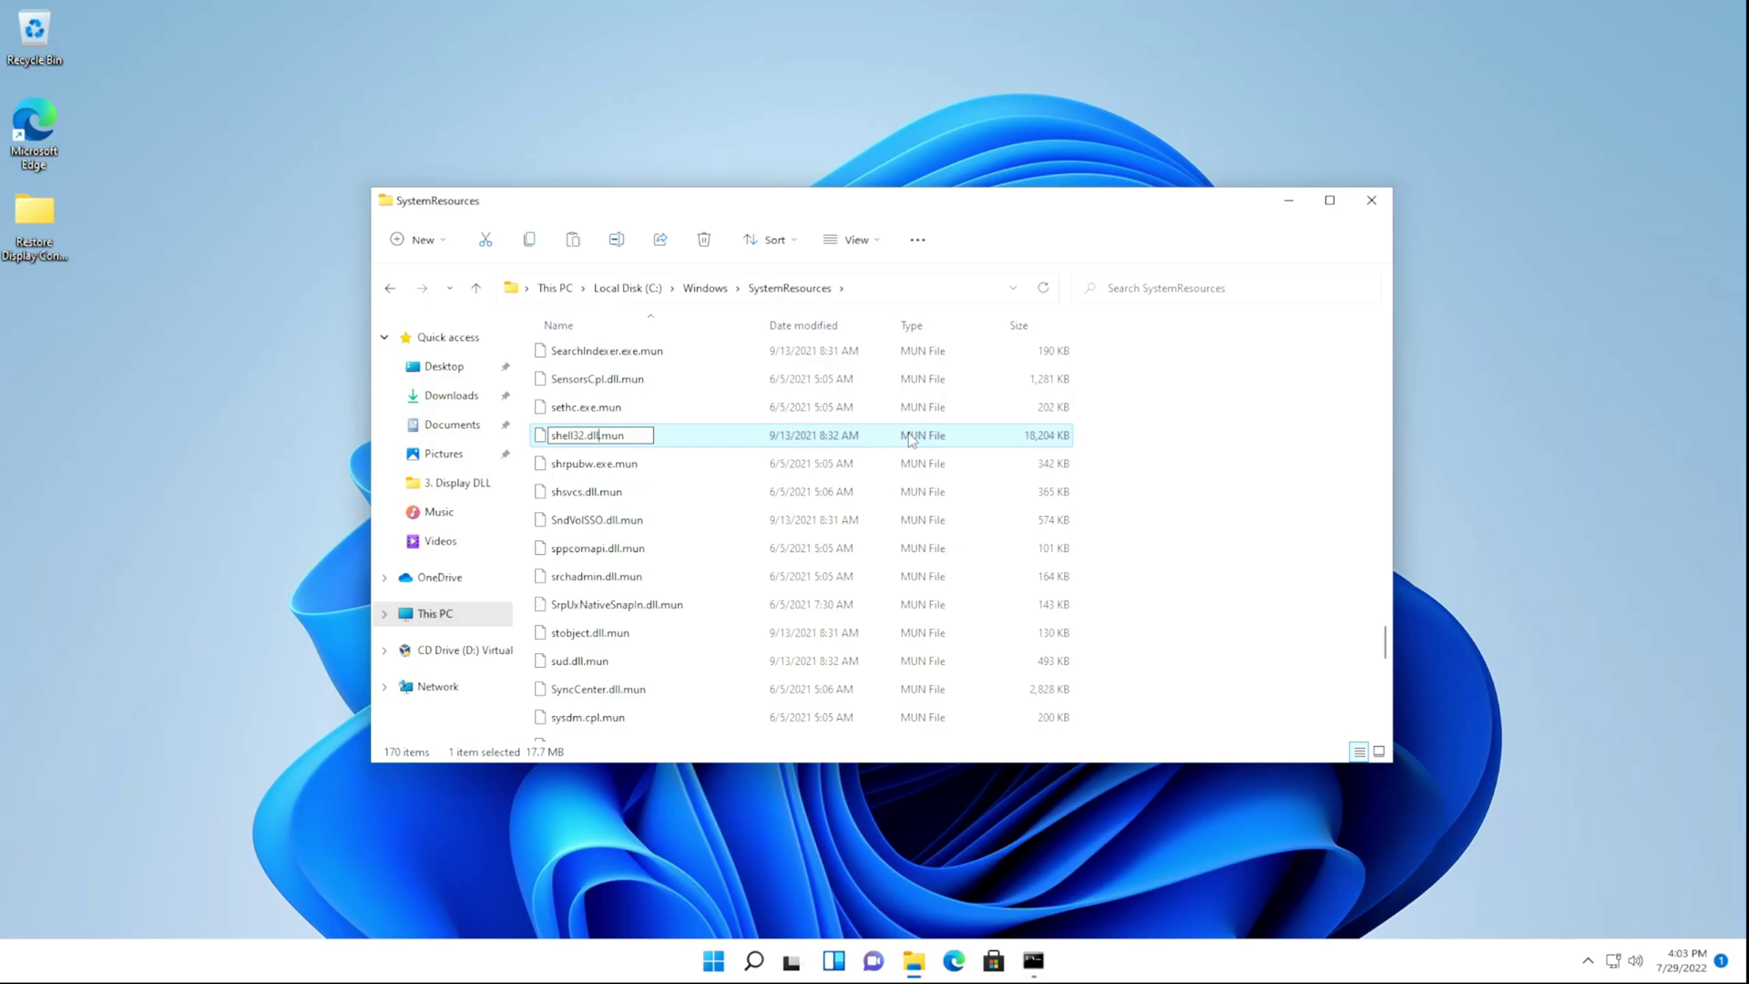
{"action": "key", "text": "Left"}
{"action": "key", "text": "Left"}
{"action": "key", "text": "Left"}
{"action": "key", "text": "Left"}
{"action": "type", "text": "Old"}
{"action": "key", "text": "Return"}
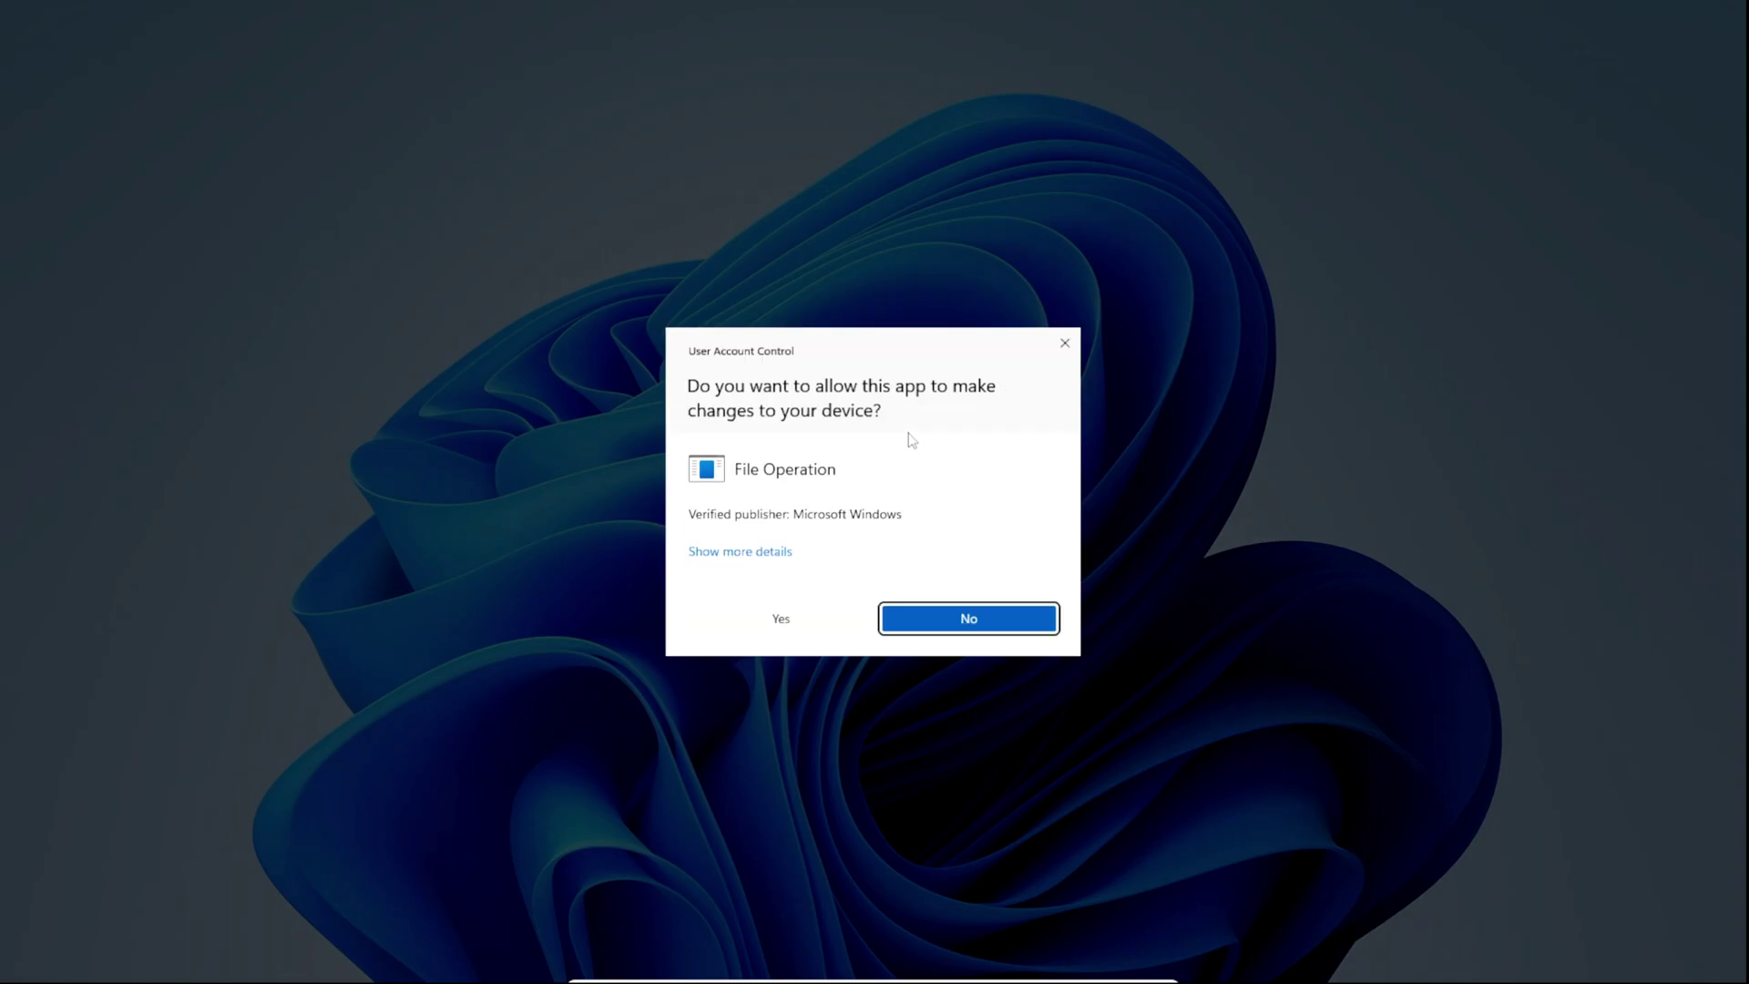
{"action": "left_click", "coordinate": [813, 619]}
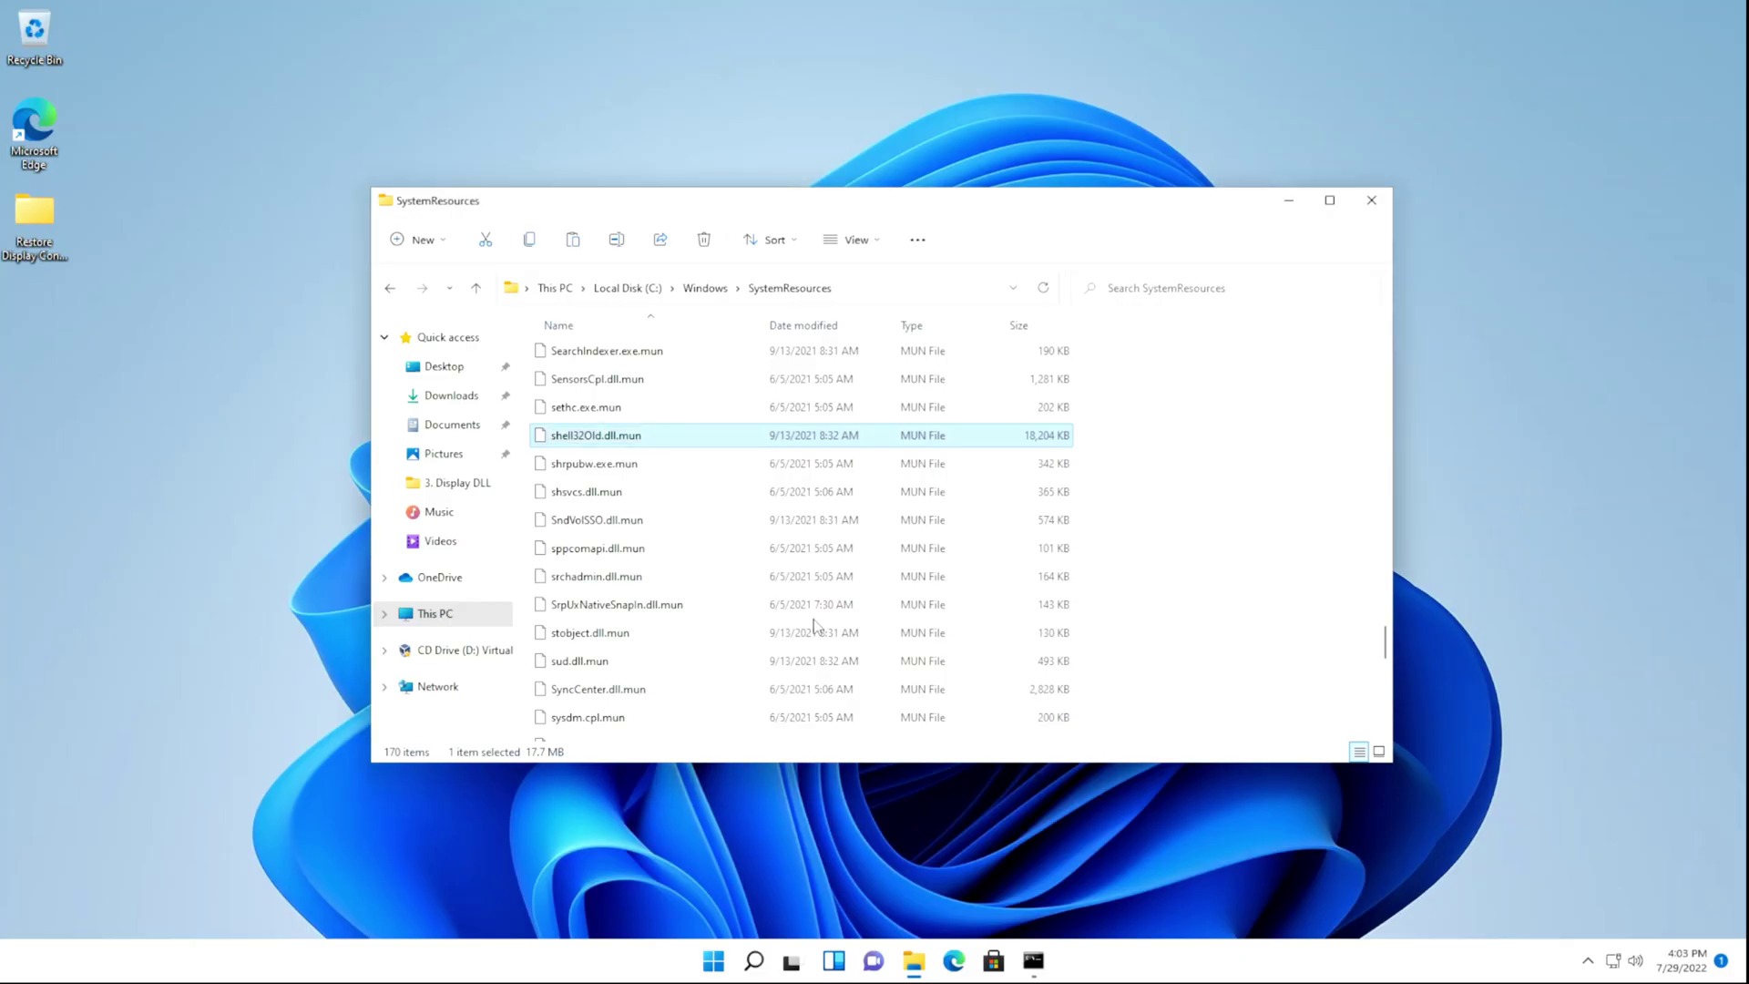
- Paste the copied shell32.dll.mun into the SystemResources folder, granting administrator permission
{"action": "left_click", "coordinate": [1177, 433]}
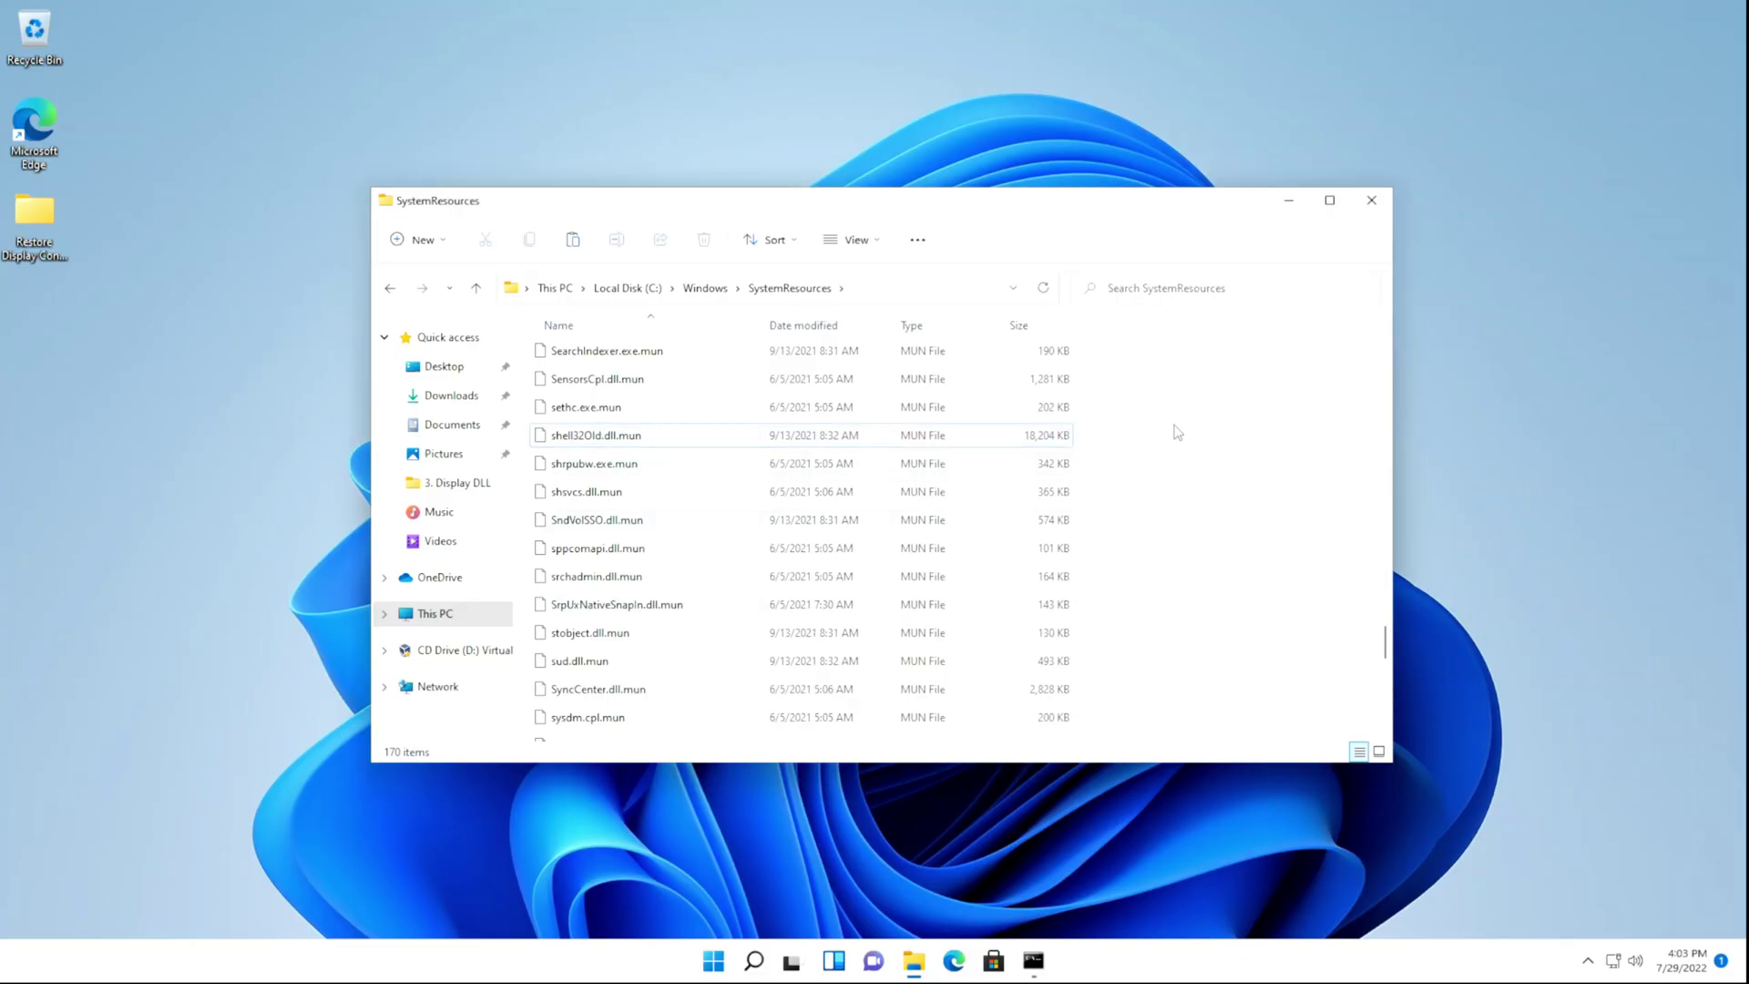
{"action": "key", "text": "ctrl+v"}
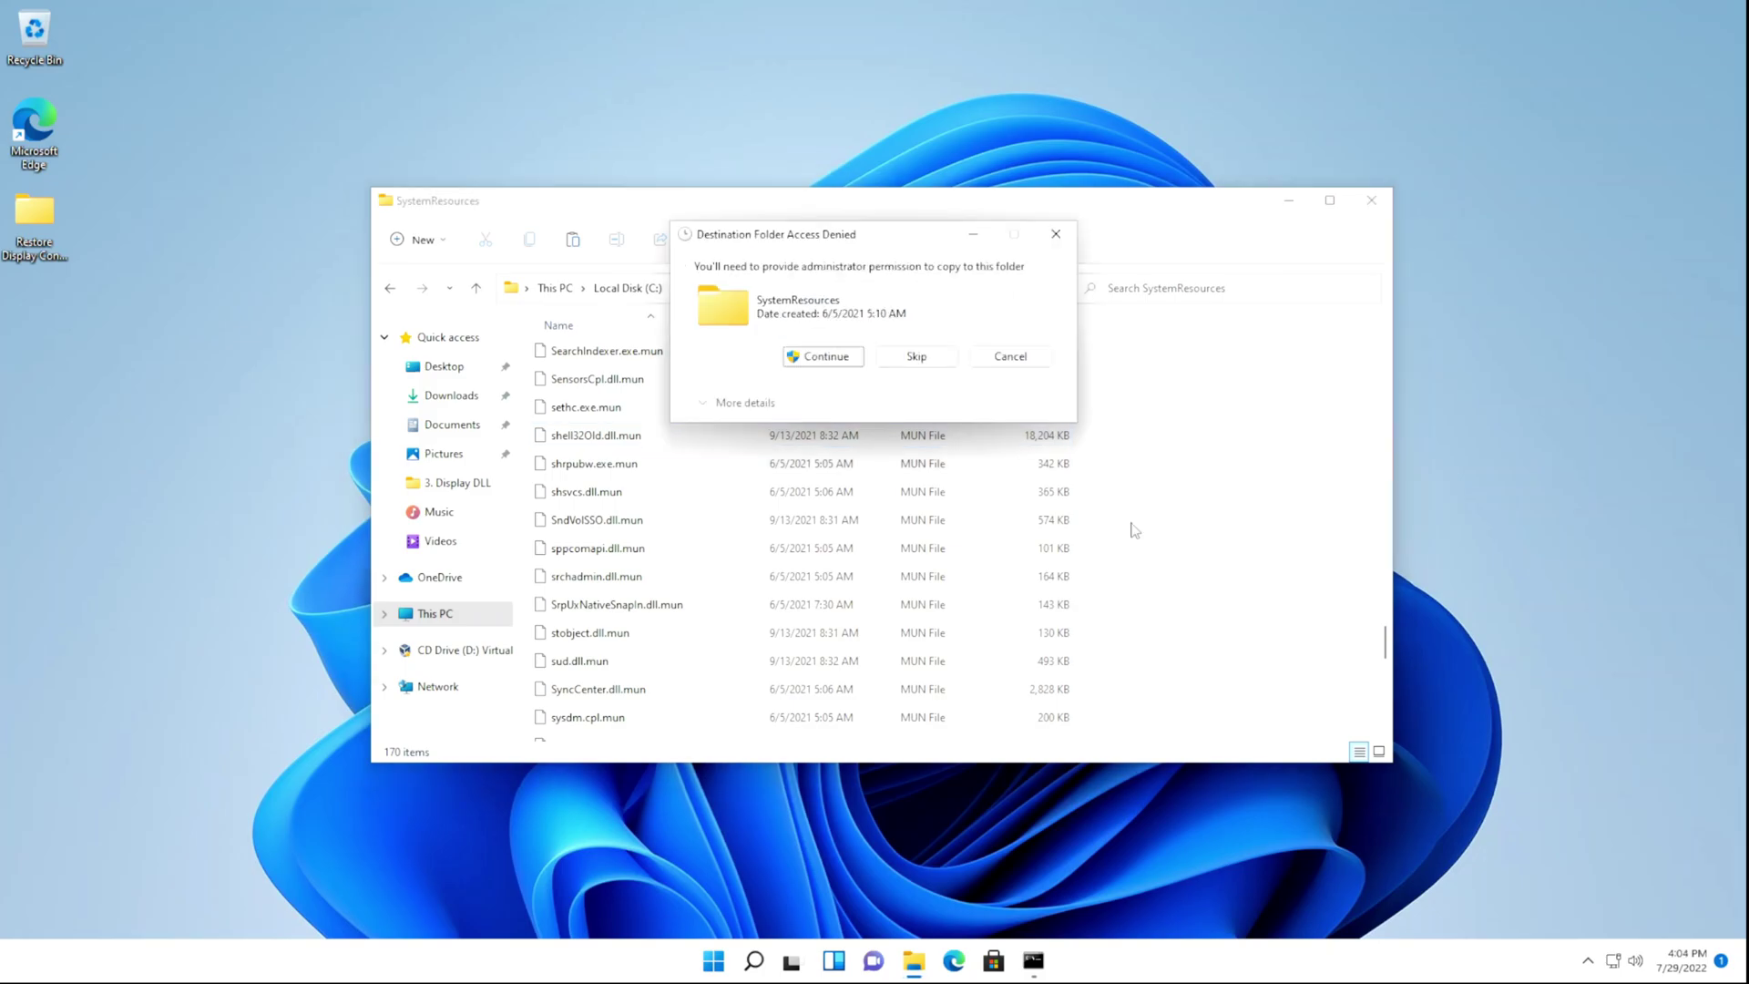
{"action": "left_click", "coordinate": [794, 356]}
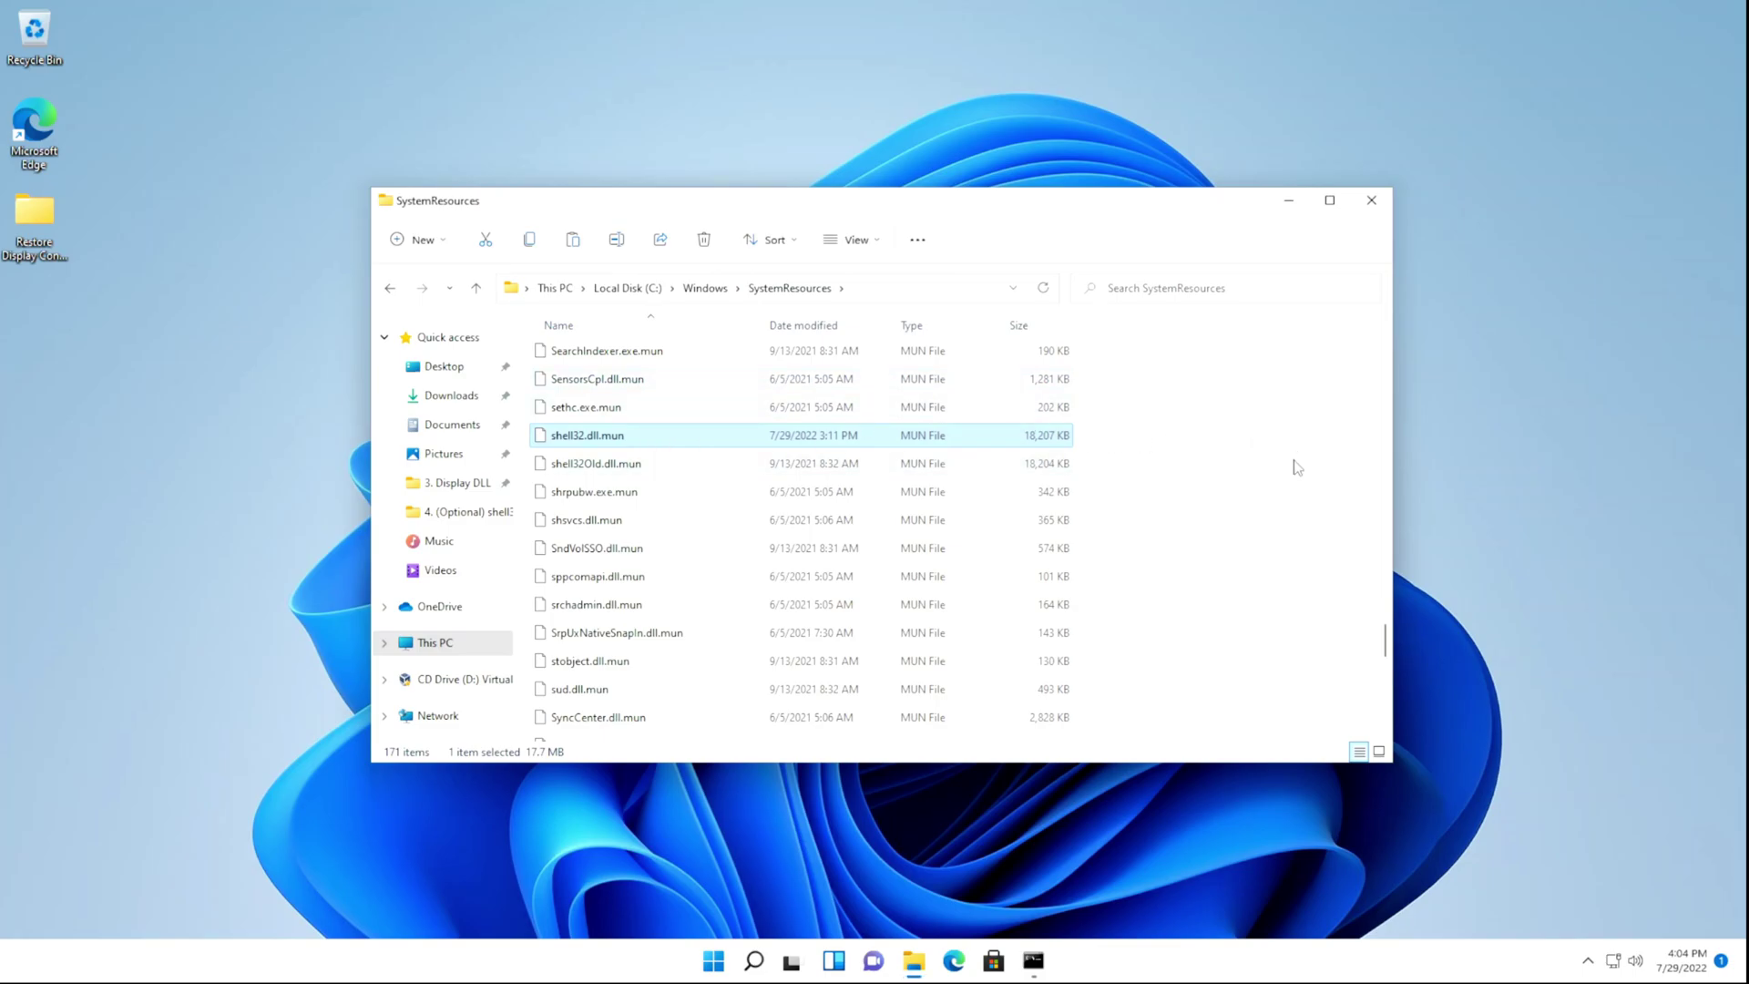
{"action": "scroll", "coordinate": [1297, 467], "scroll_direction": "up", "scroll_amount": 2}
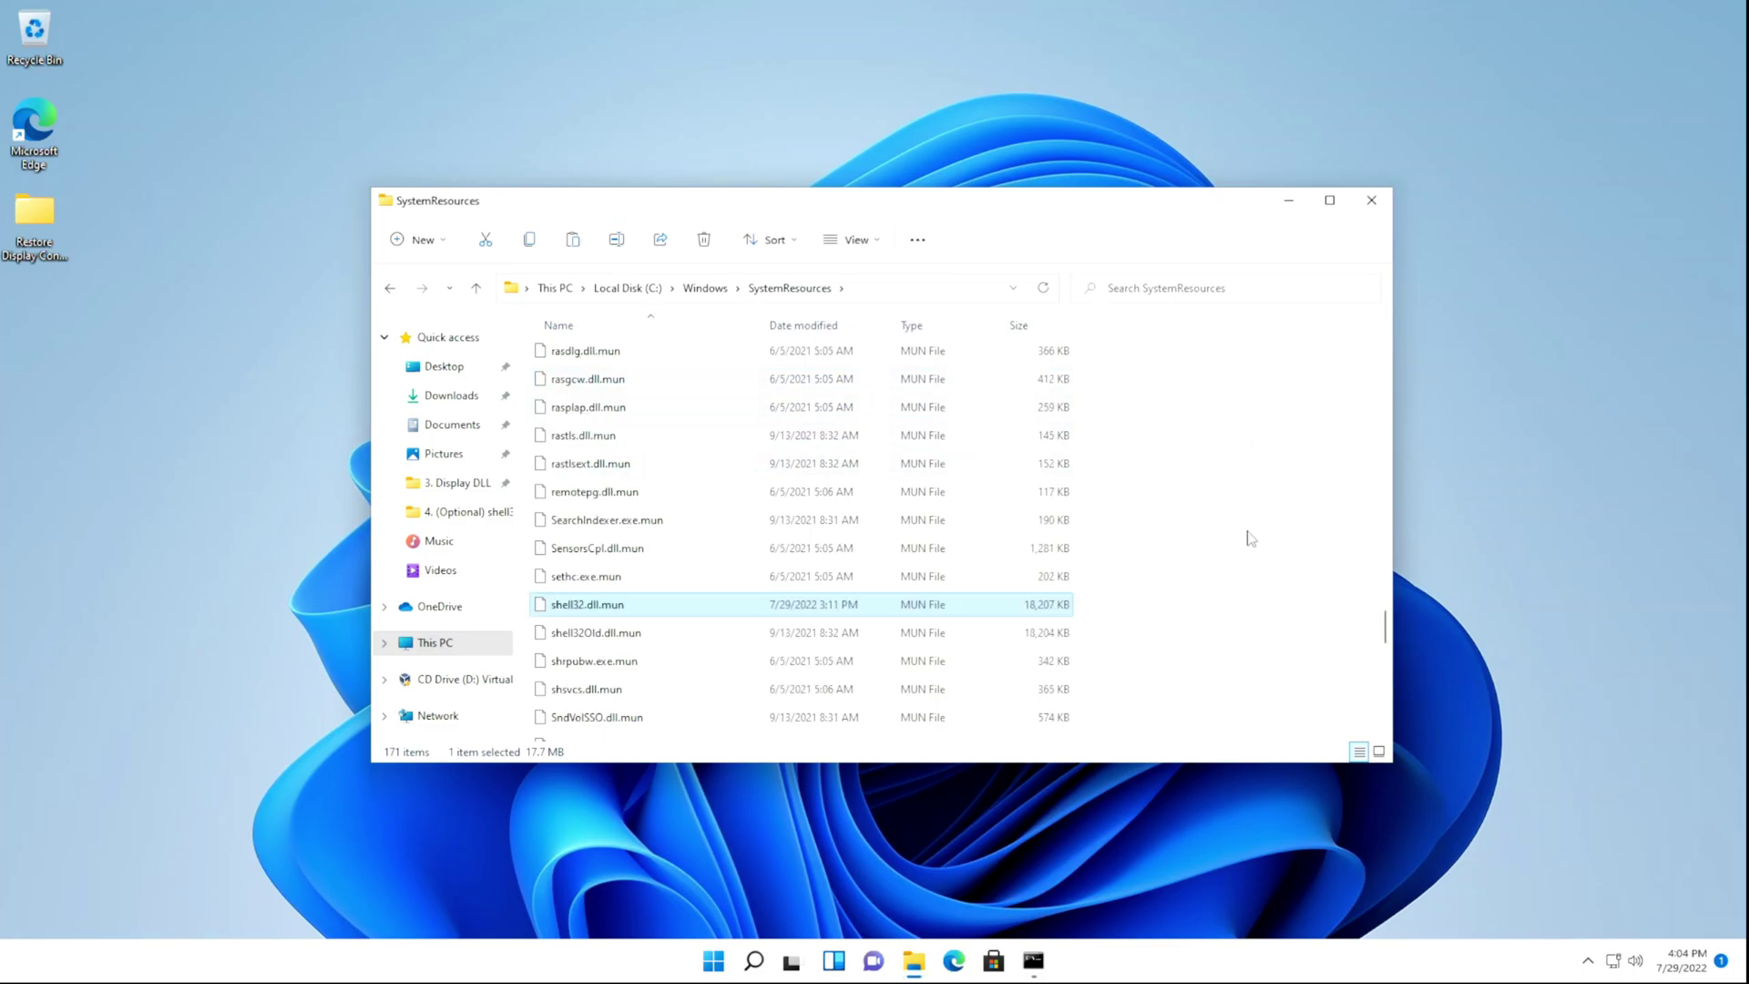
- Copy shell32.dll.mui from the 4. (Optional) shell32 Files folder and go to %SystemRoot%\System32\en-US
{"action": "key", "text": "alt+Left"}
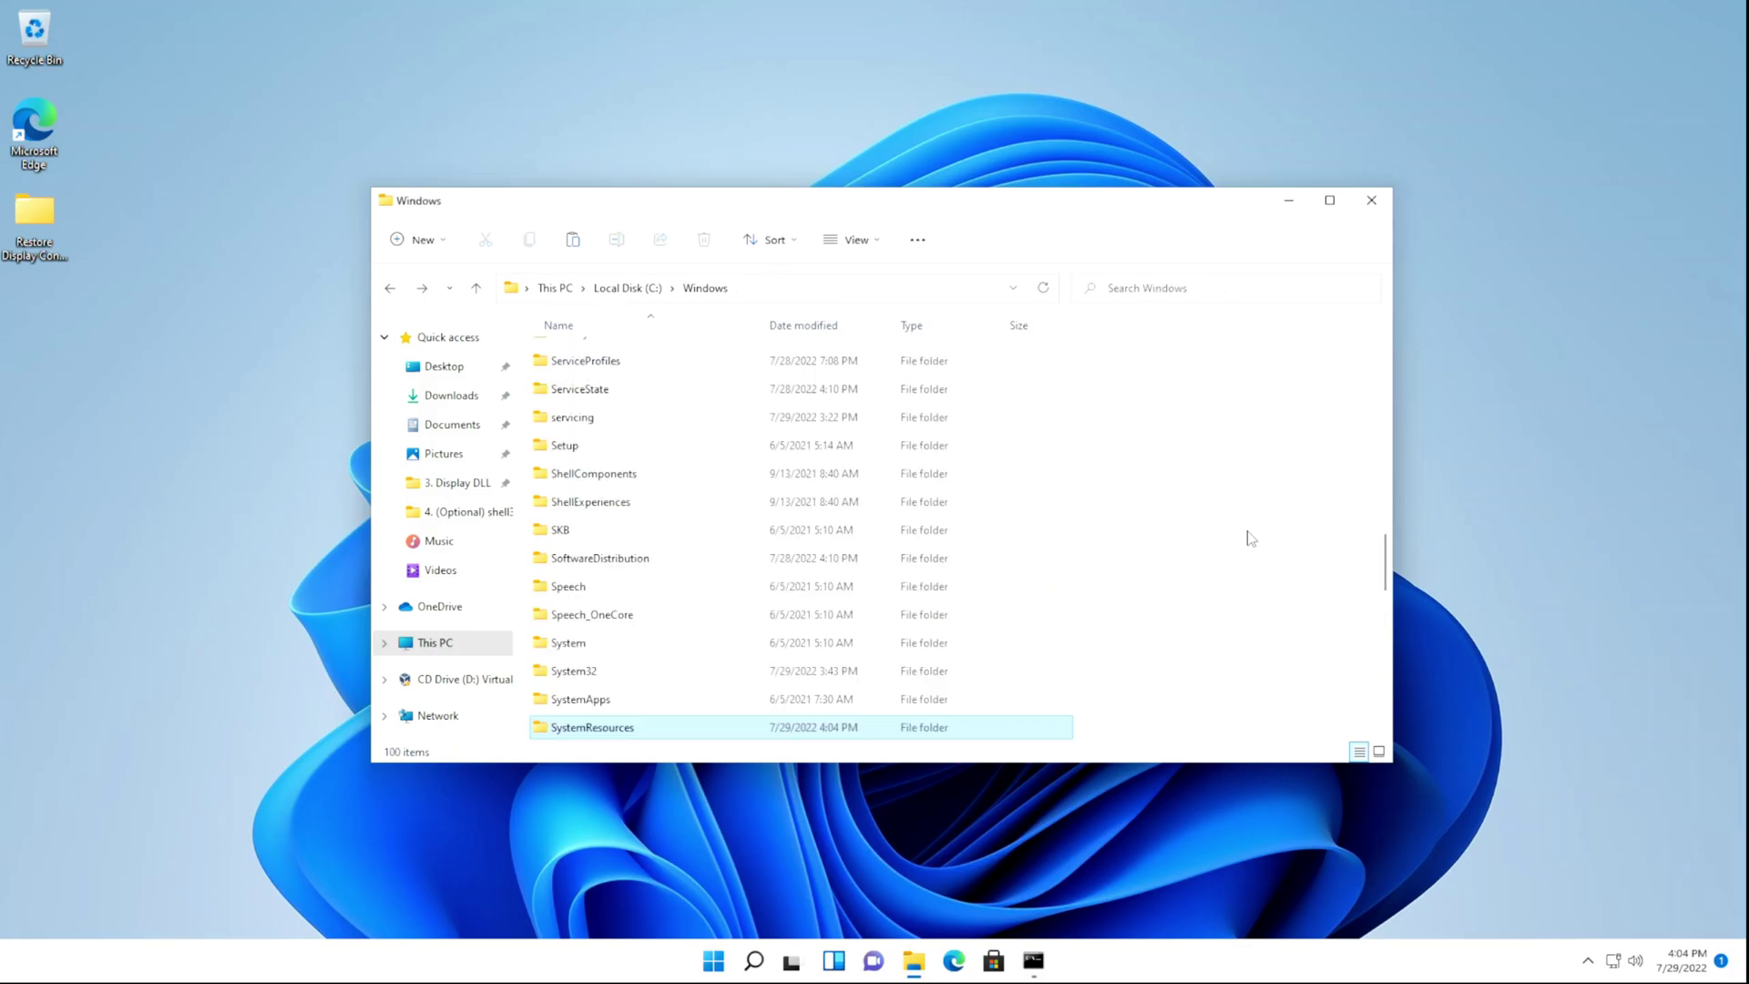
{"action": "left_click", "coordinate": [692, 356]}
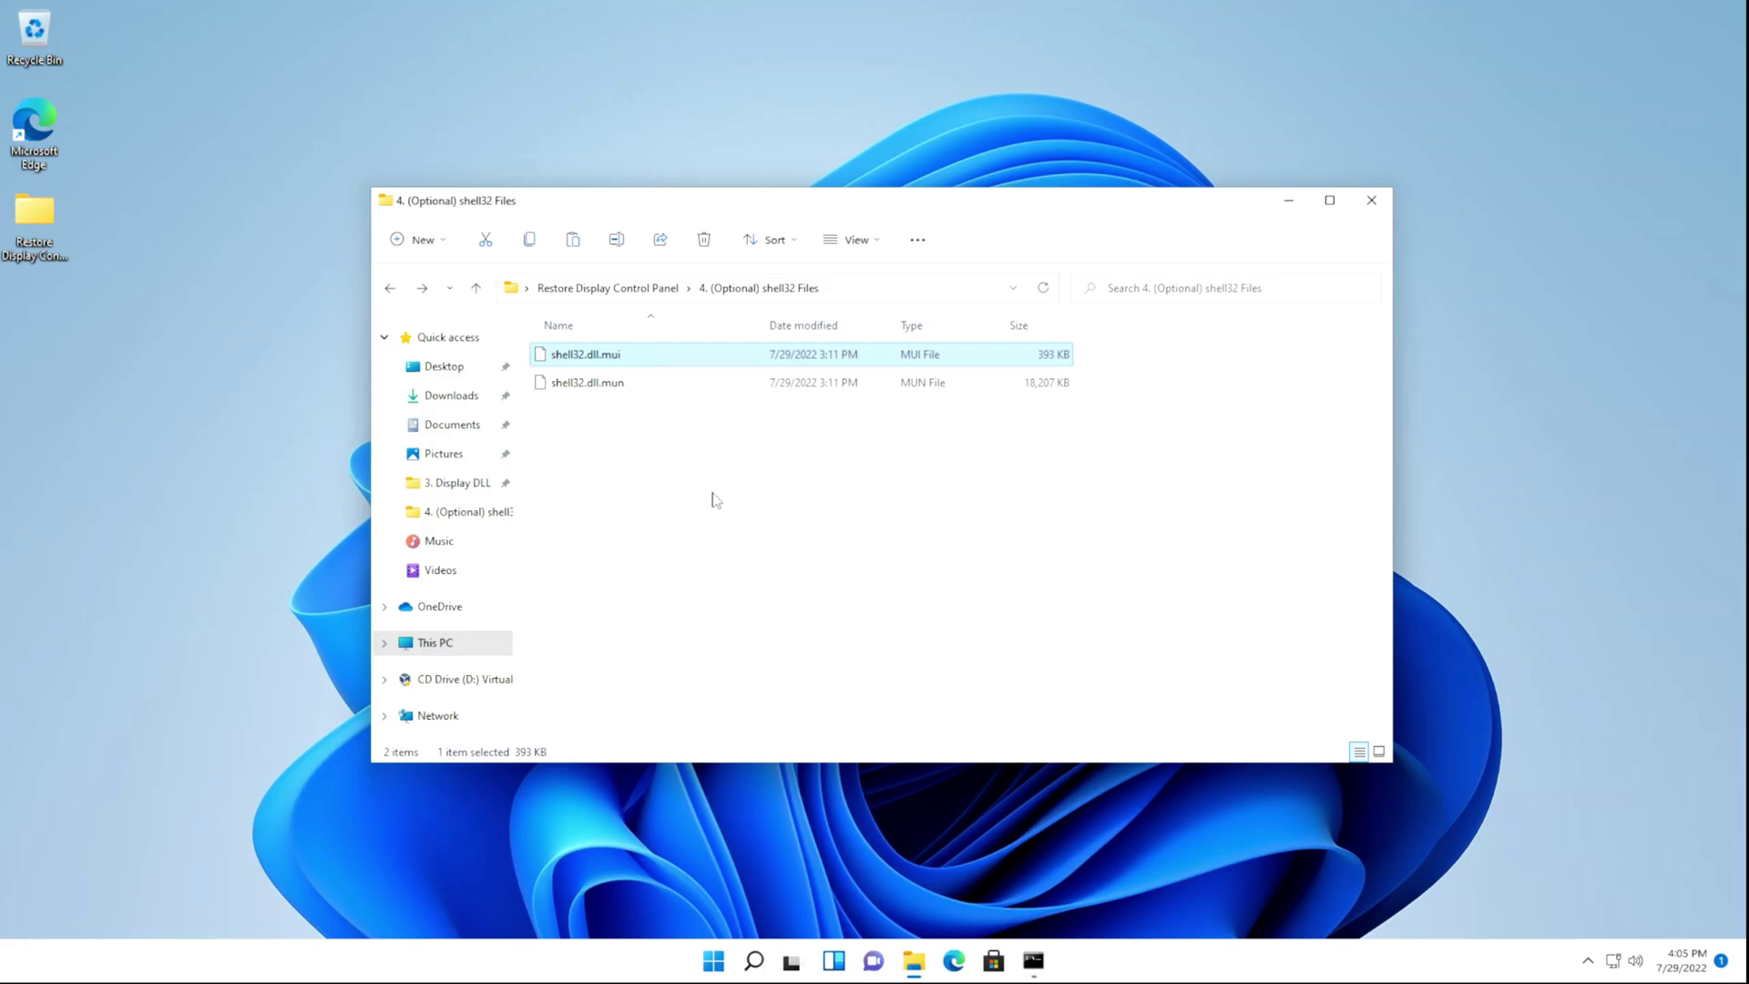
{"action": "left_click", "coordinate": [889, 295]}
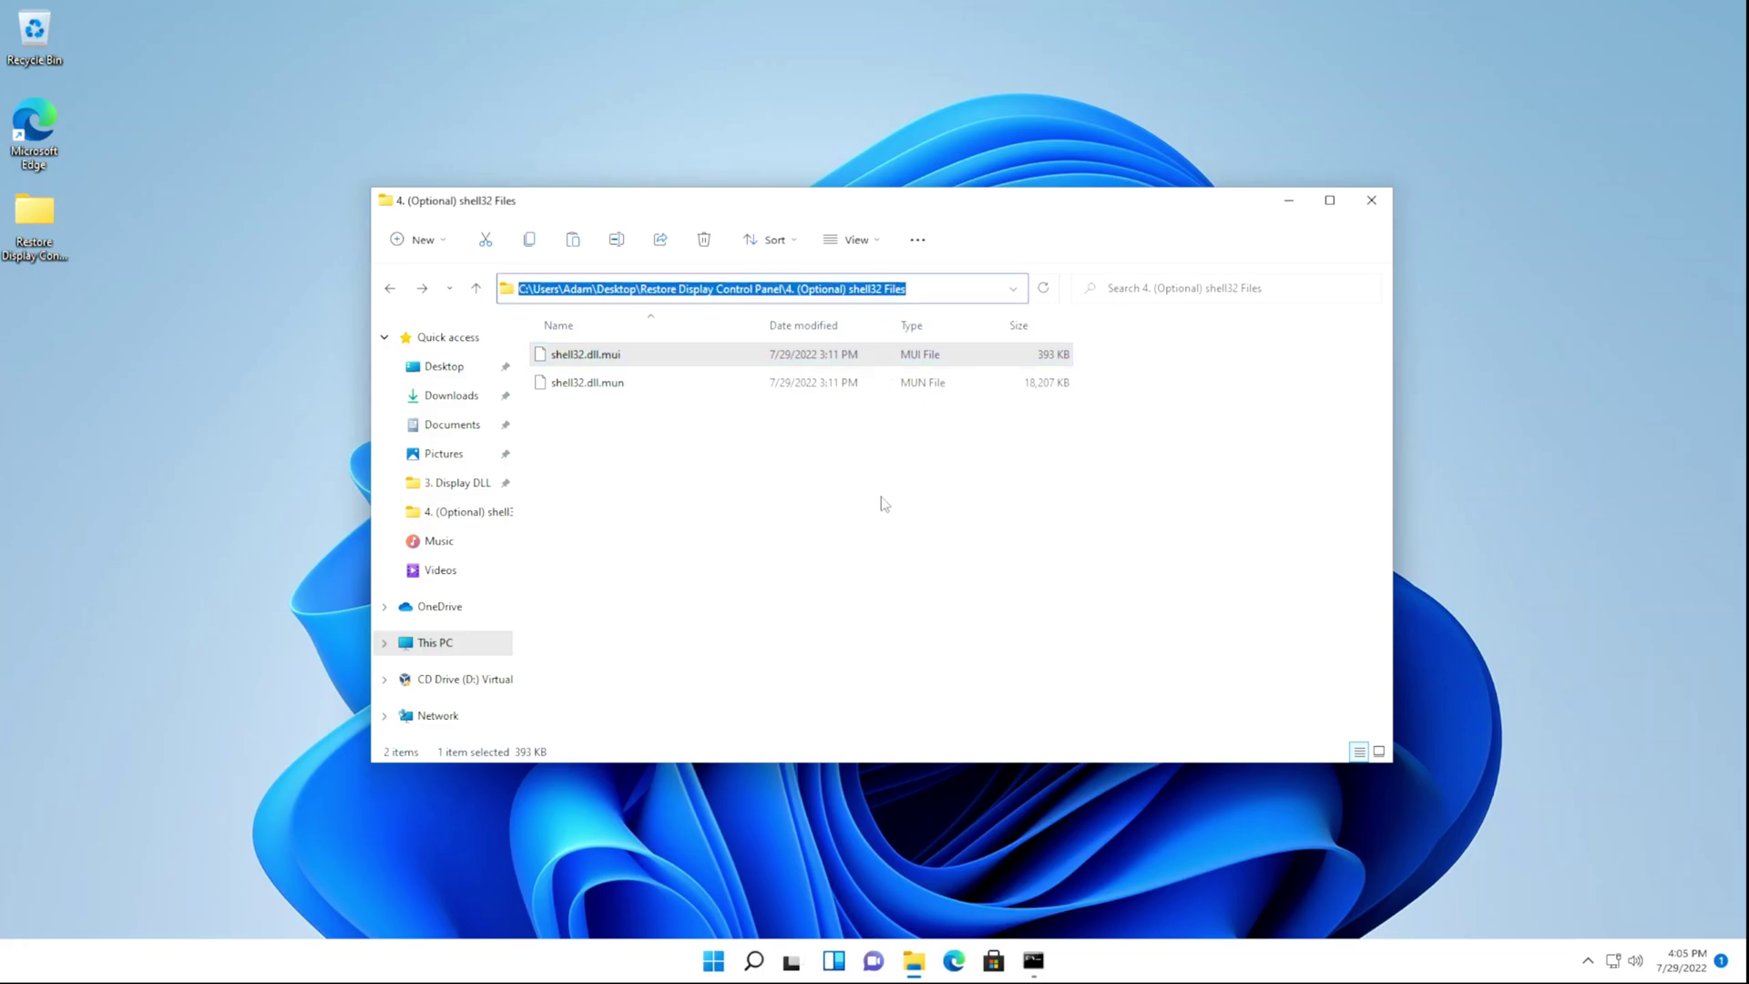
{"action": "type", "text": "%"}
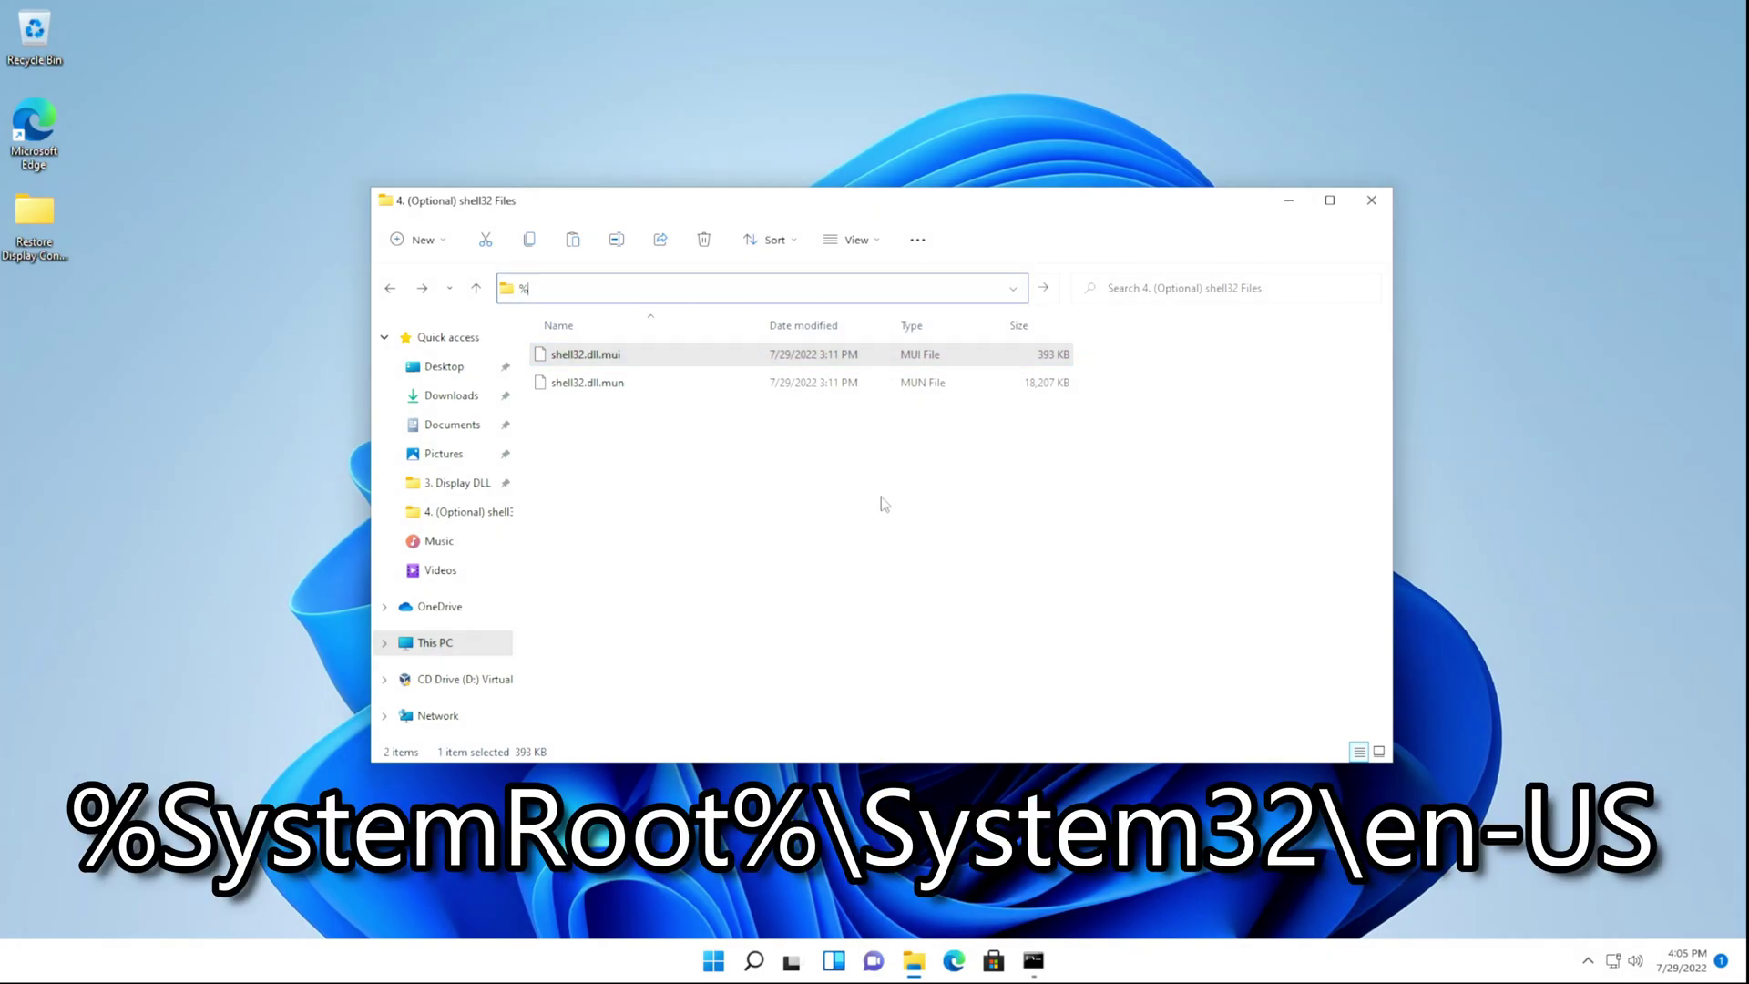
{"action": "type", "text": "SystemRoot%"}
{"action": "type", "text": "\\System"}
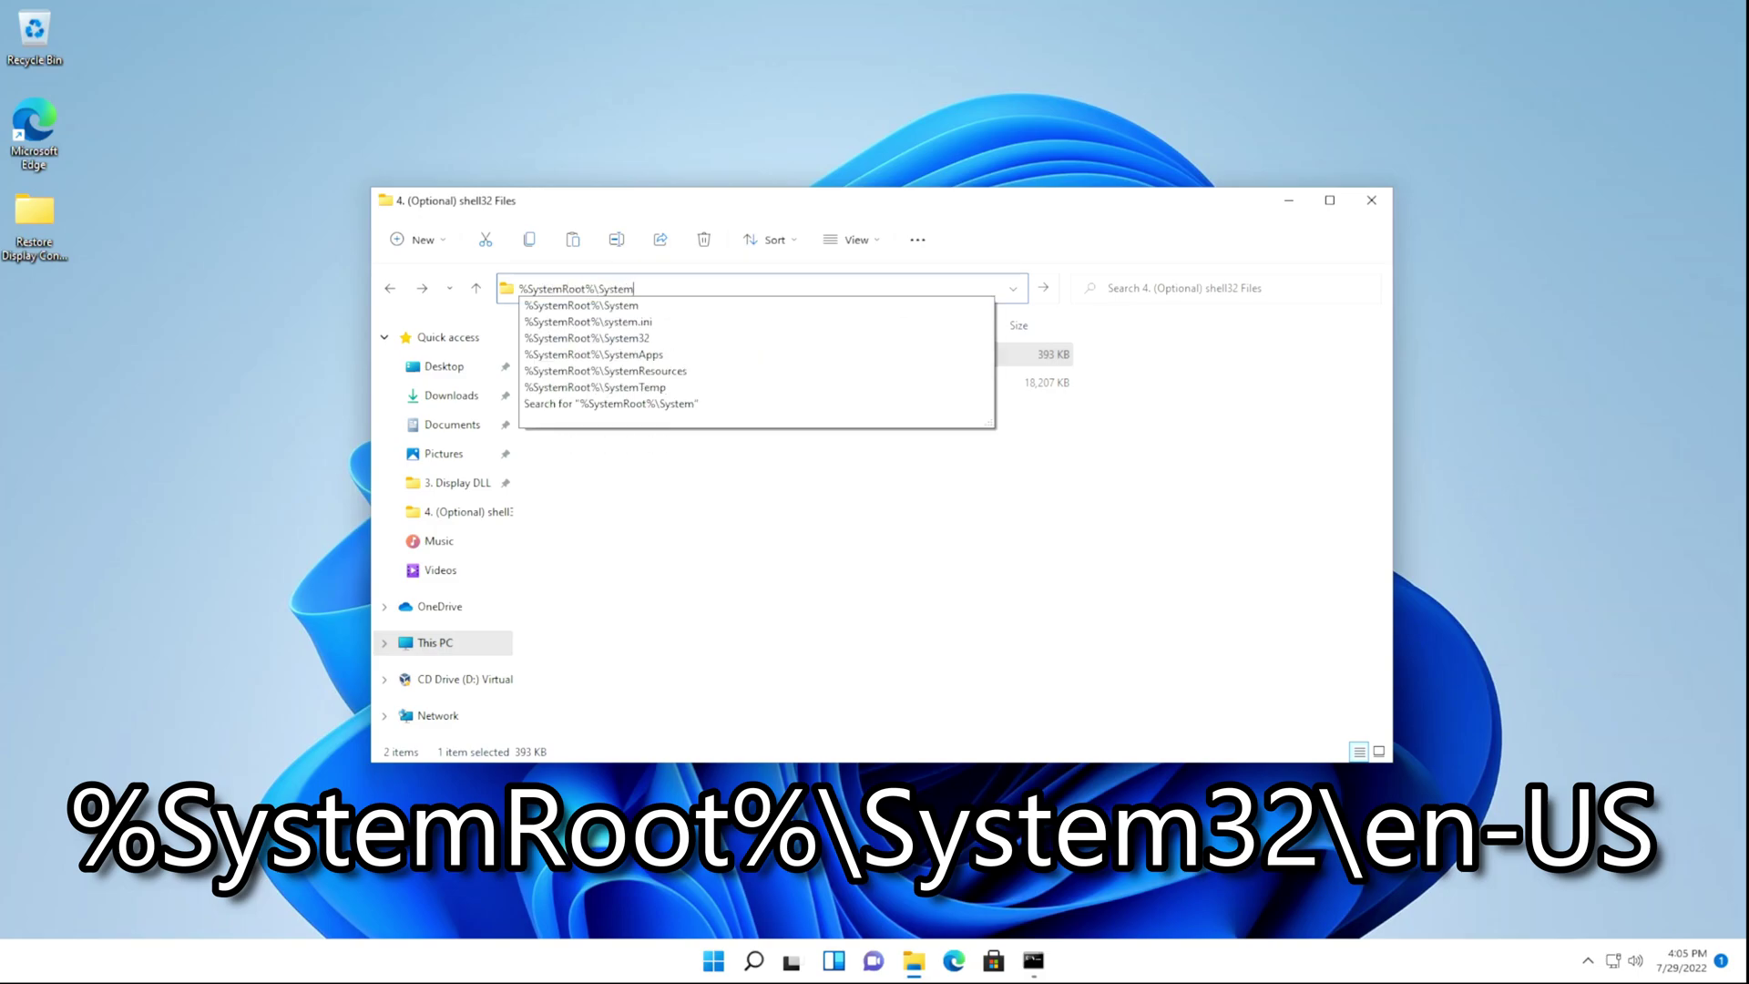
{"action": "type", "text": "32\\en-US"}
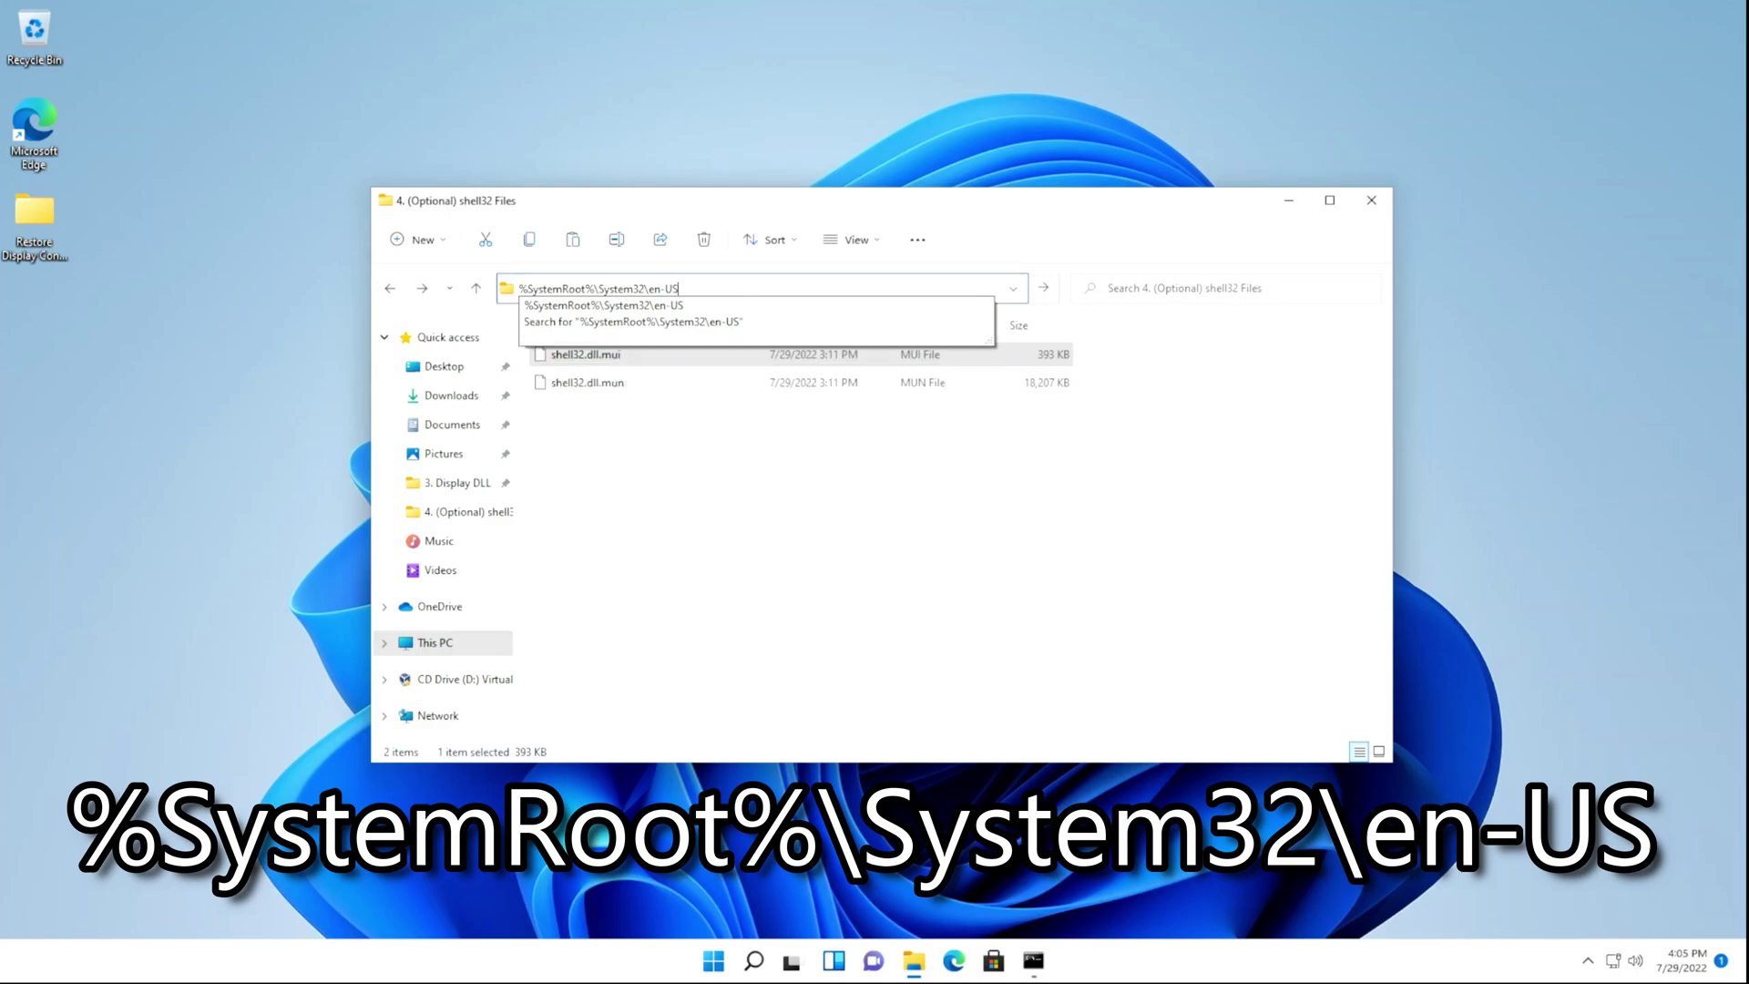
{"action": "key", "text": "Return"}
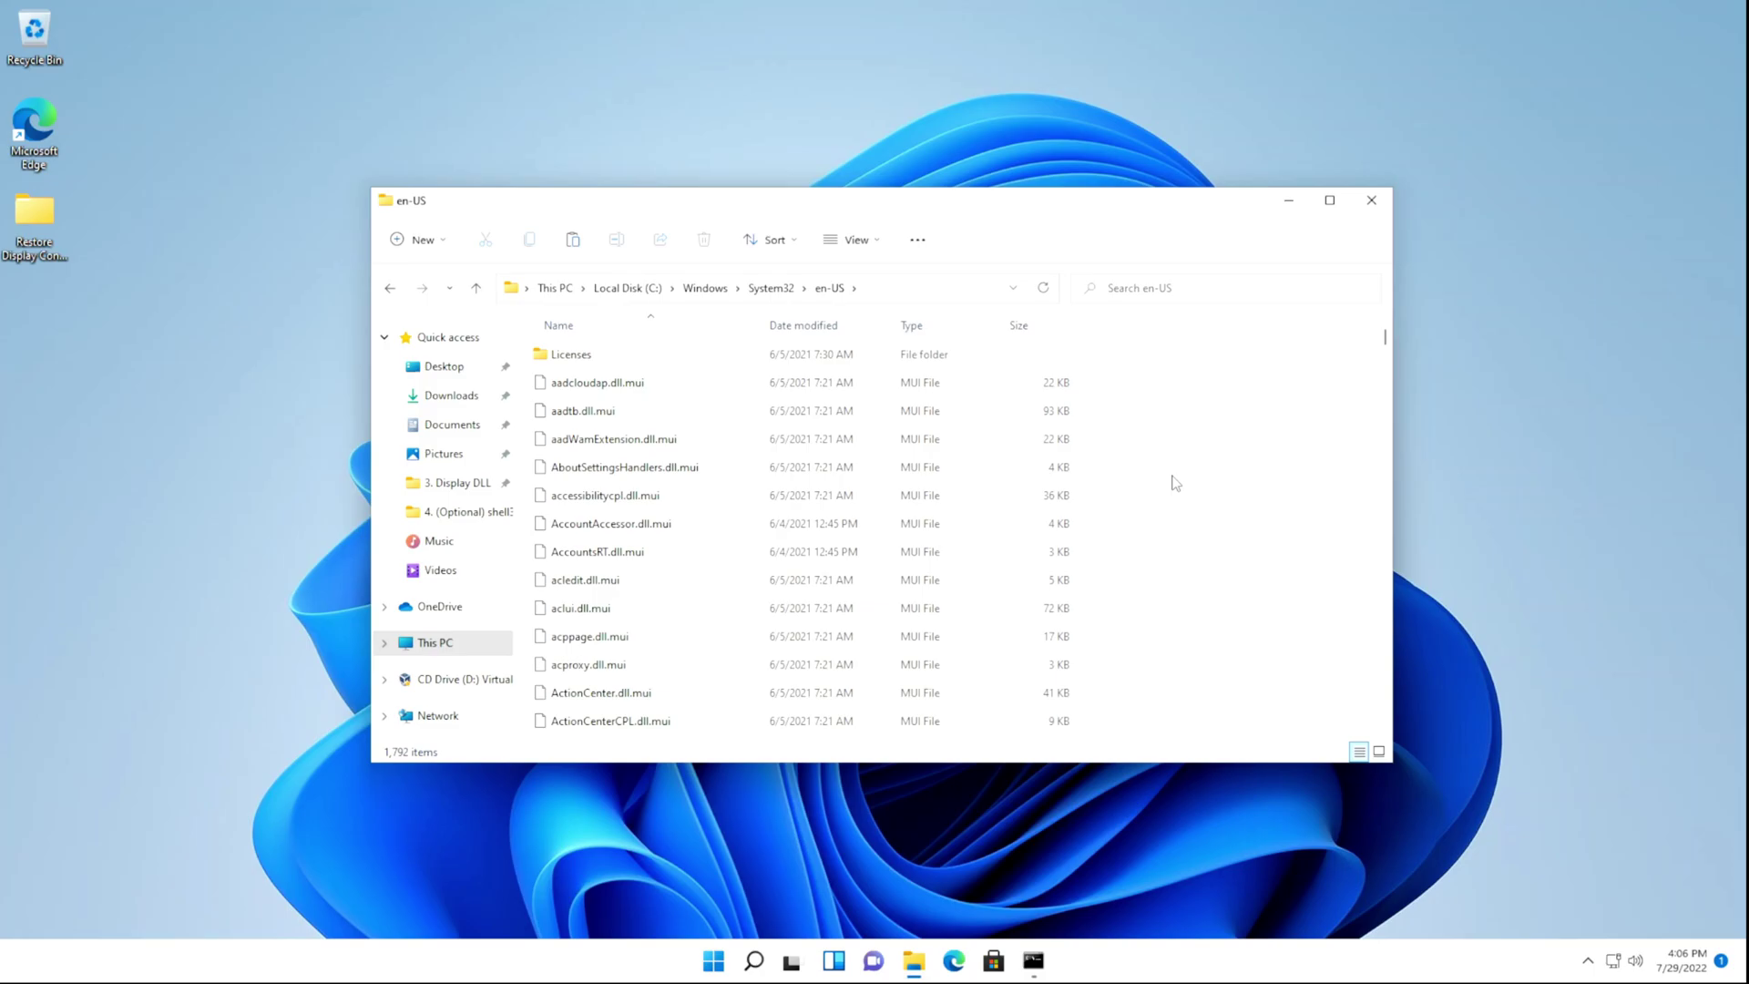
- Rename shell32.dll.mui in the en-US folder to shell32Old.dll.mui, approving the administrator request
{"action": "type", "text": "shell32"}
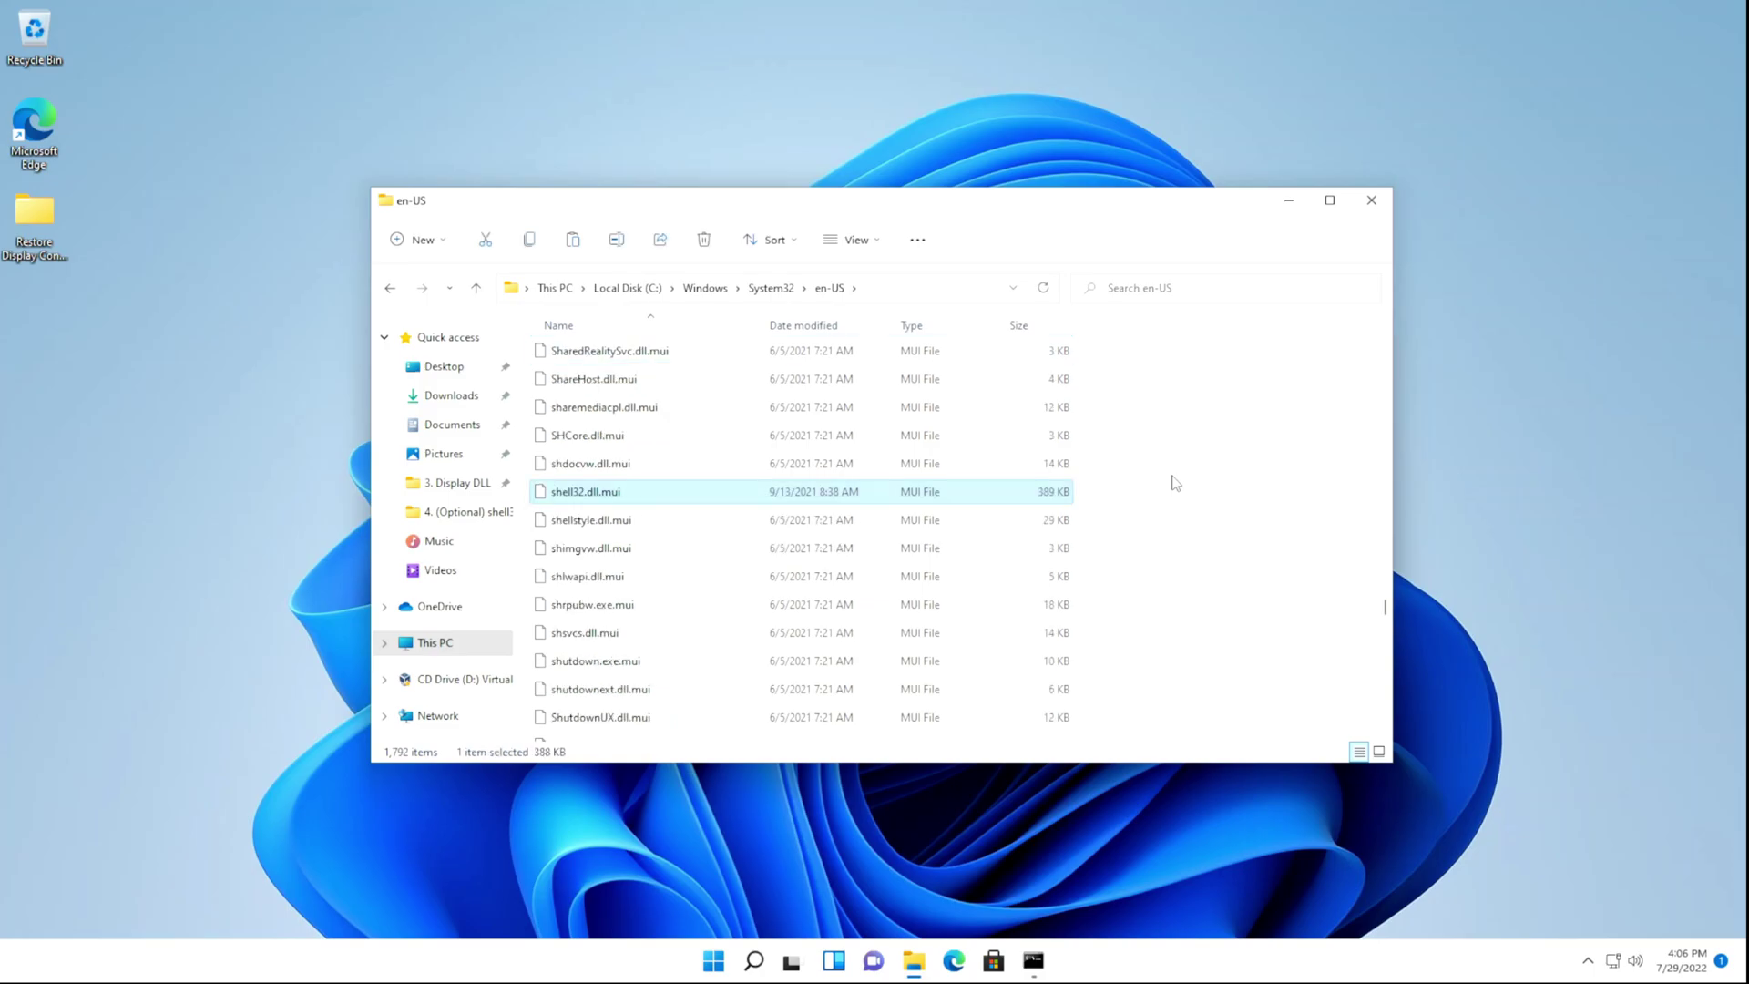
{"action": "right_click", "coordinate": [626, 501]}
{"action": "left_click", "coordinate": [727, 514]}
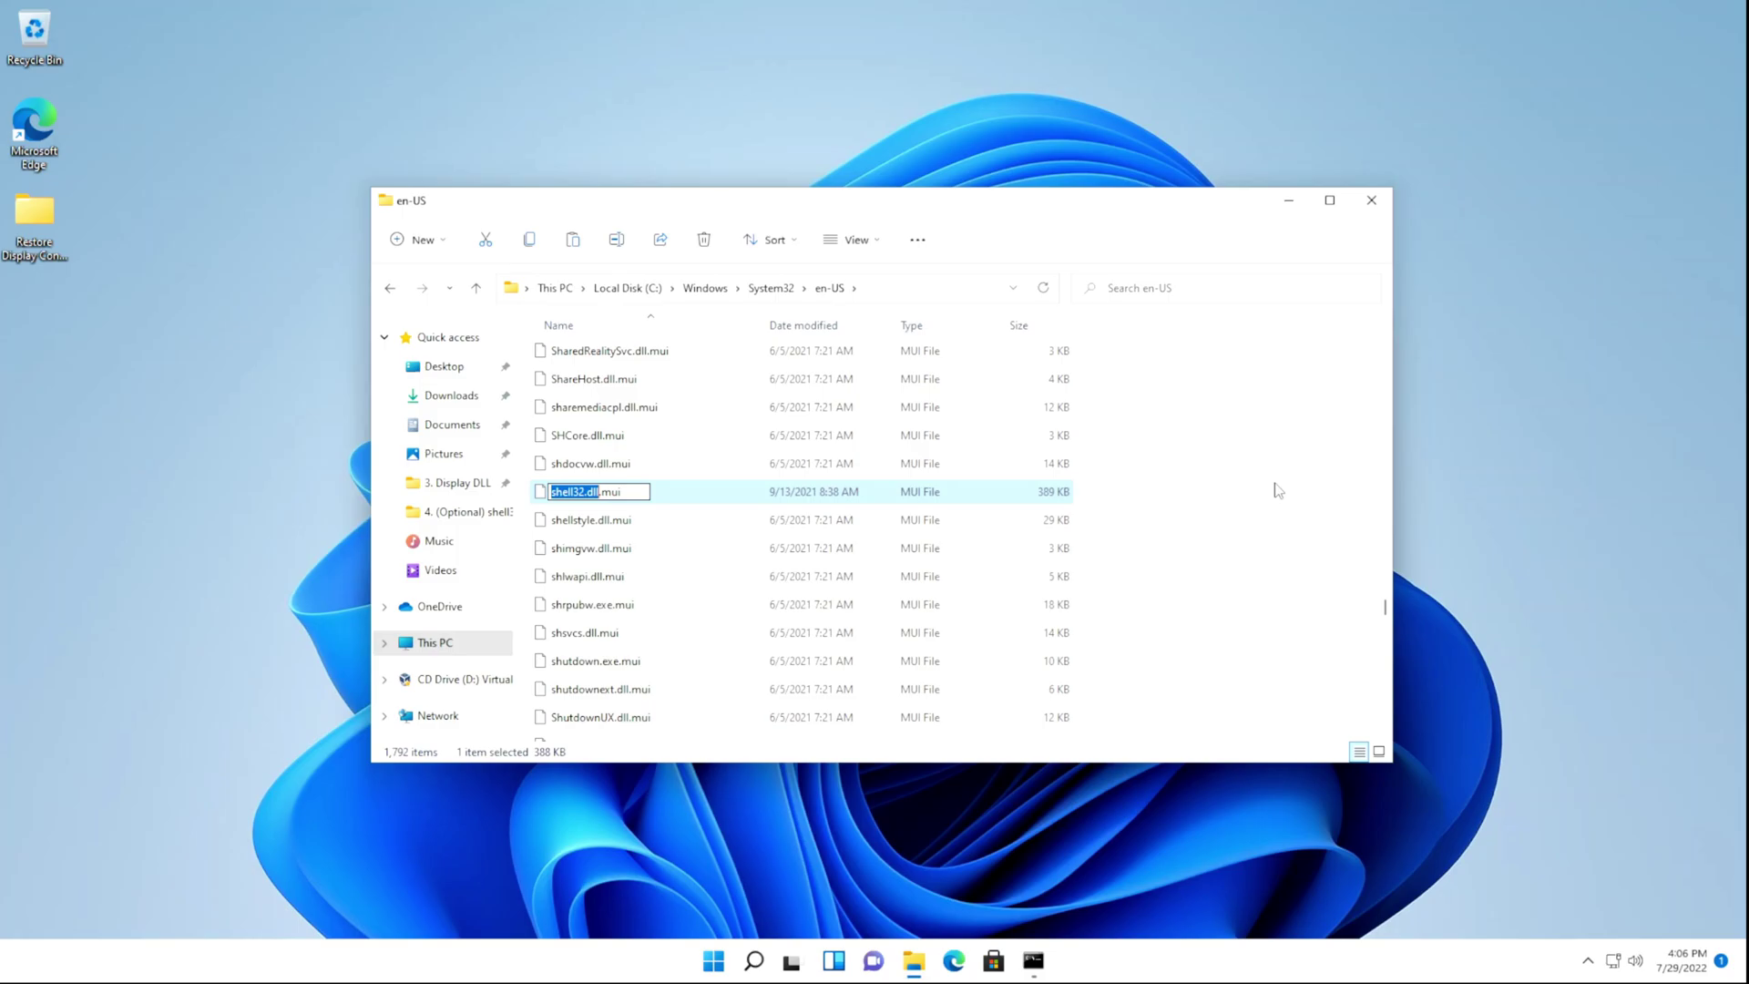
{"action": "key", "text": "Right"}
{"action": "key", "text": "Left"}
{"action": "key", "text": "Left"}
{"action": "key", "text": "Left"}
{"action": "key", "text": "Left"}
{"action": "key", "text": "Left"}
{"action": "key", "text": "Right"}
{"action": "type", "text": "Old"}
{"action": "key", "text": "Return"}
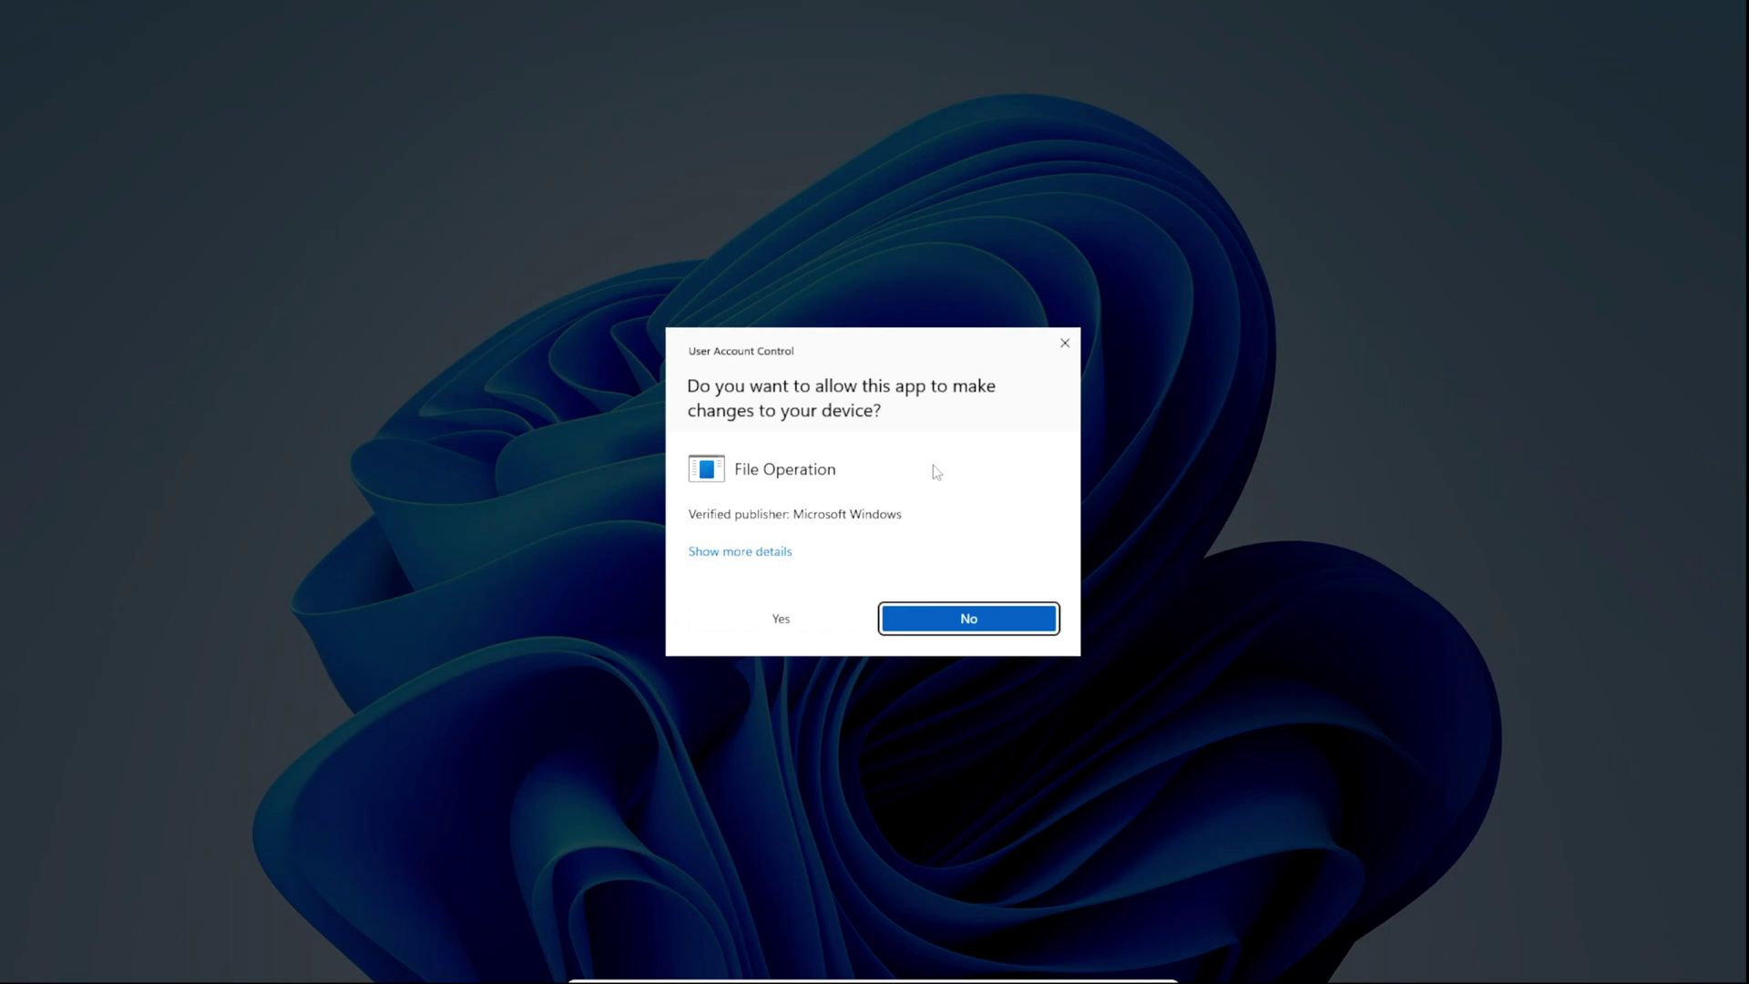
{"action": "left_click", "coordinate": [800, 622]}
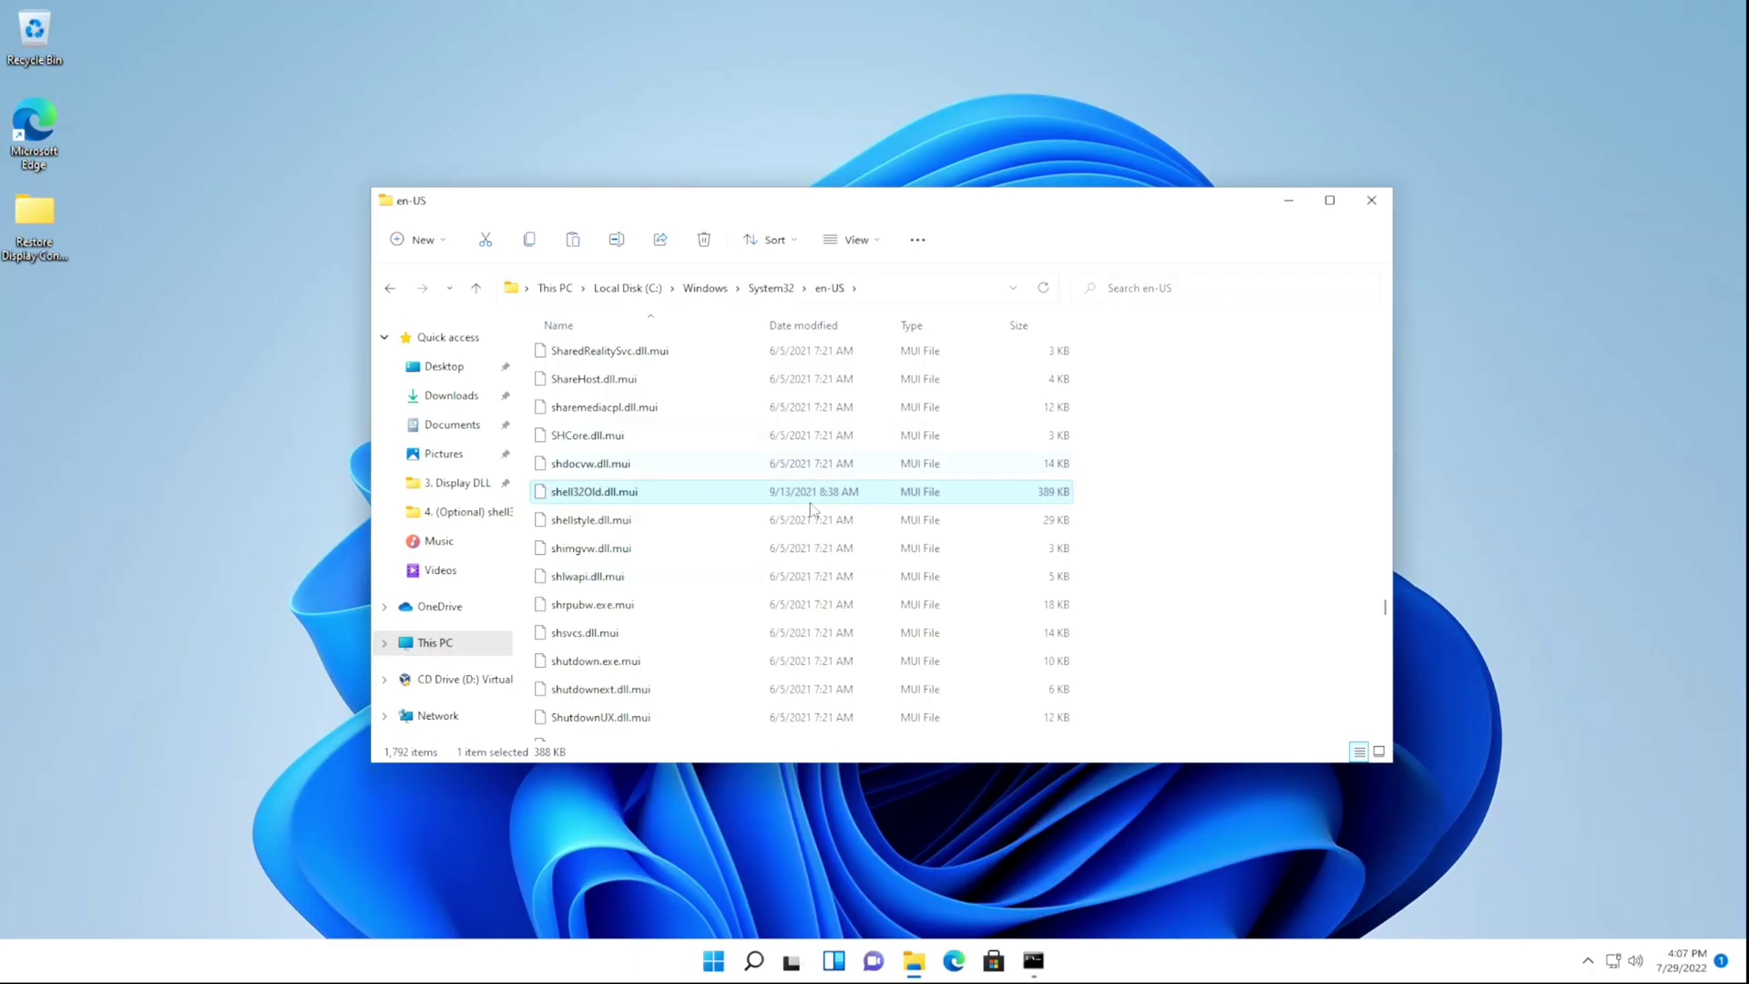
- Paste the copied shell32.dll.mui into the en-US folder, granting administrator permission, and close the folder window
{"action": "right_click", "coordinate": [1212, 464]}
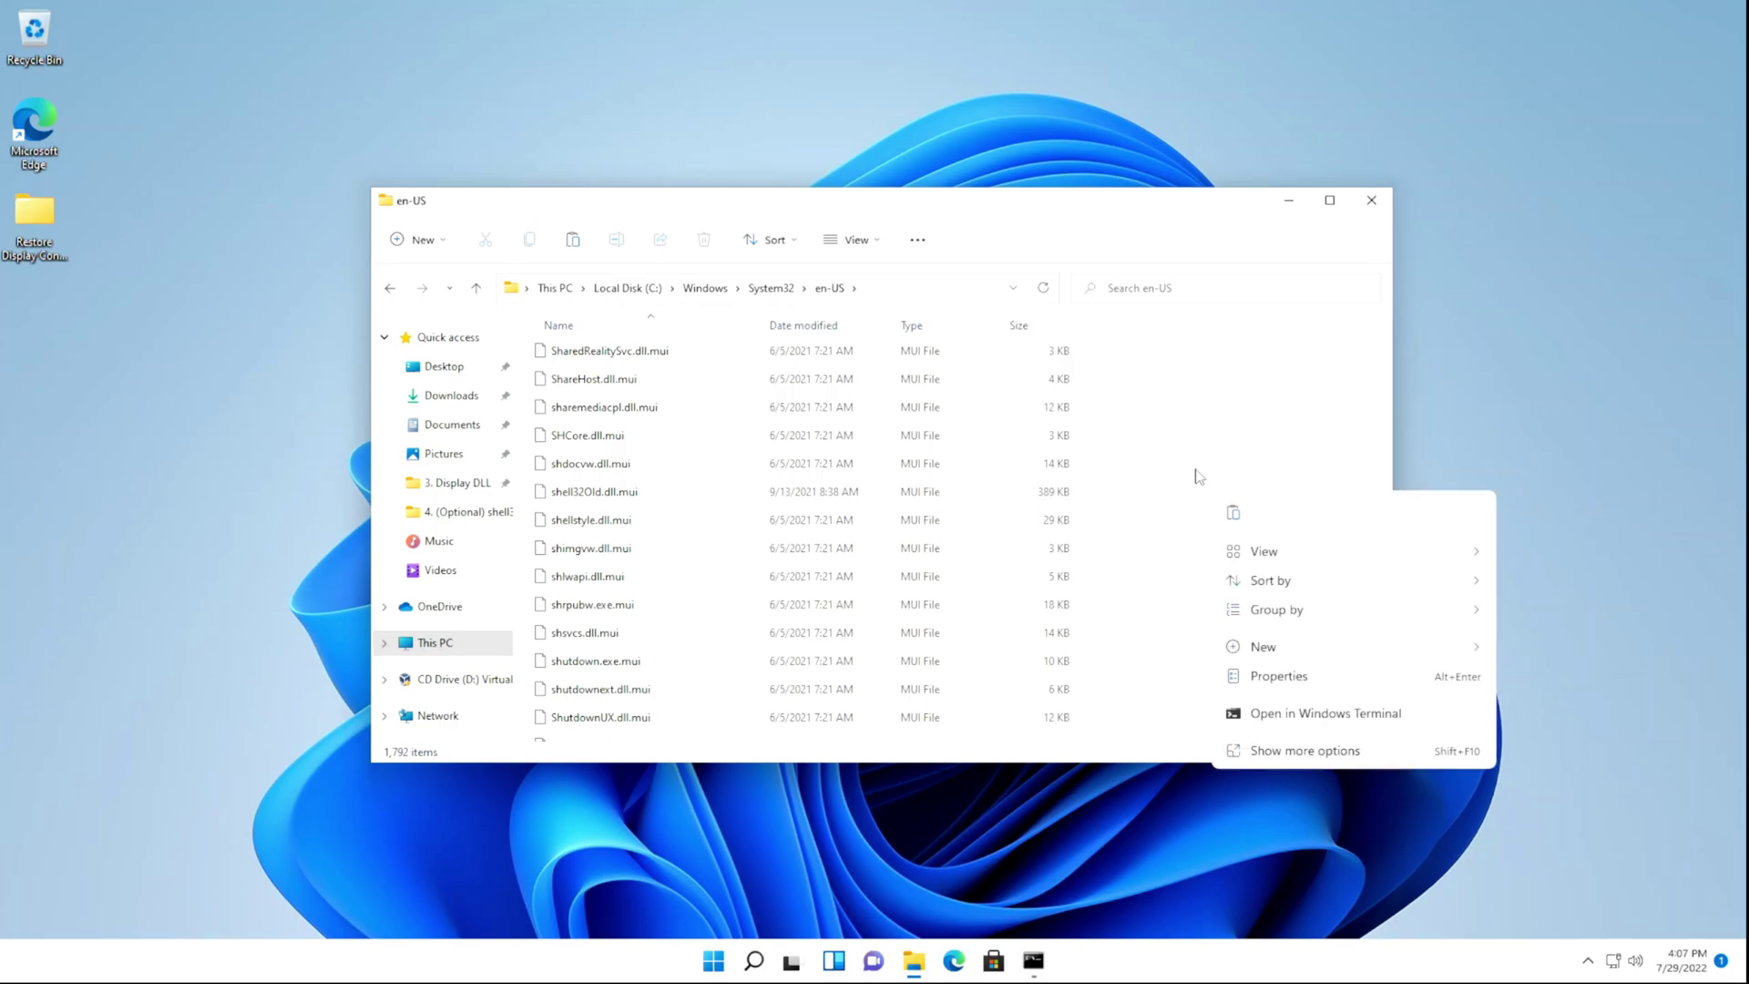
{"action": "left_click", "coordinate": [1237, 514]}
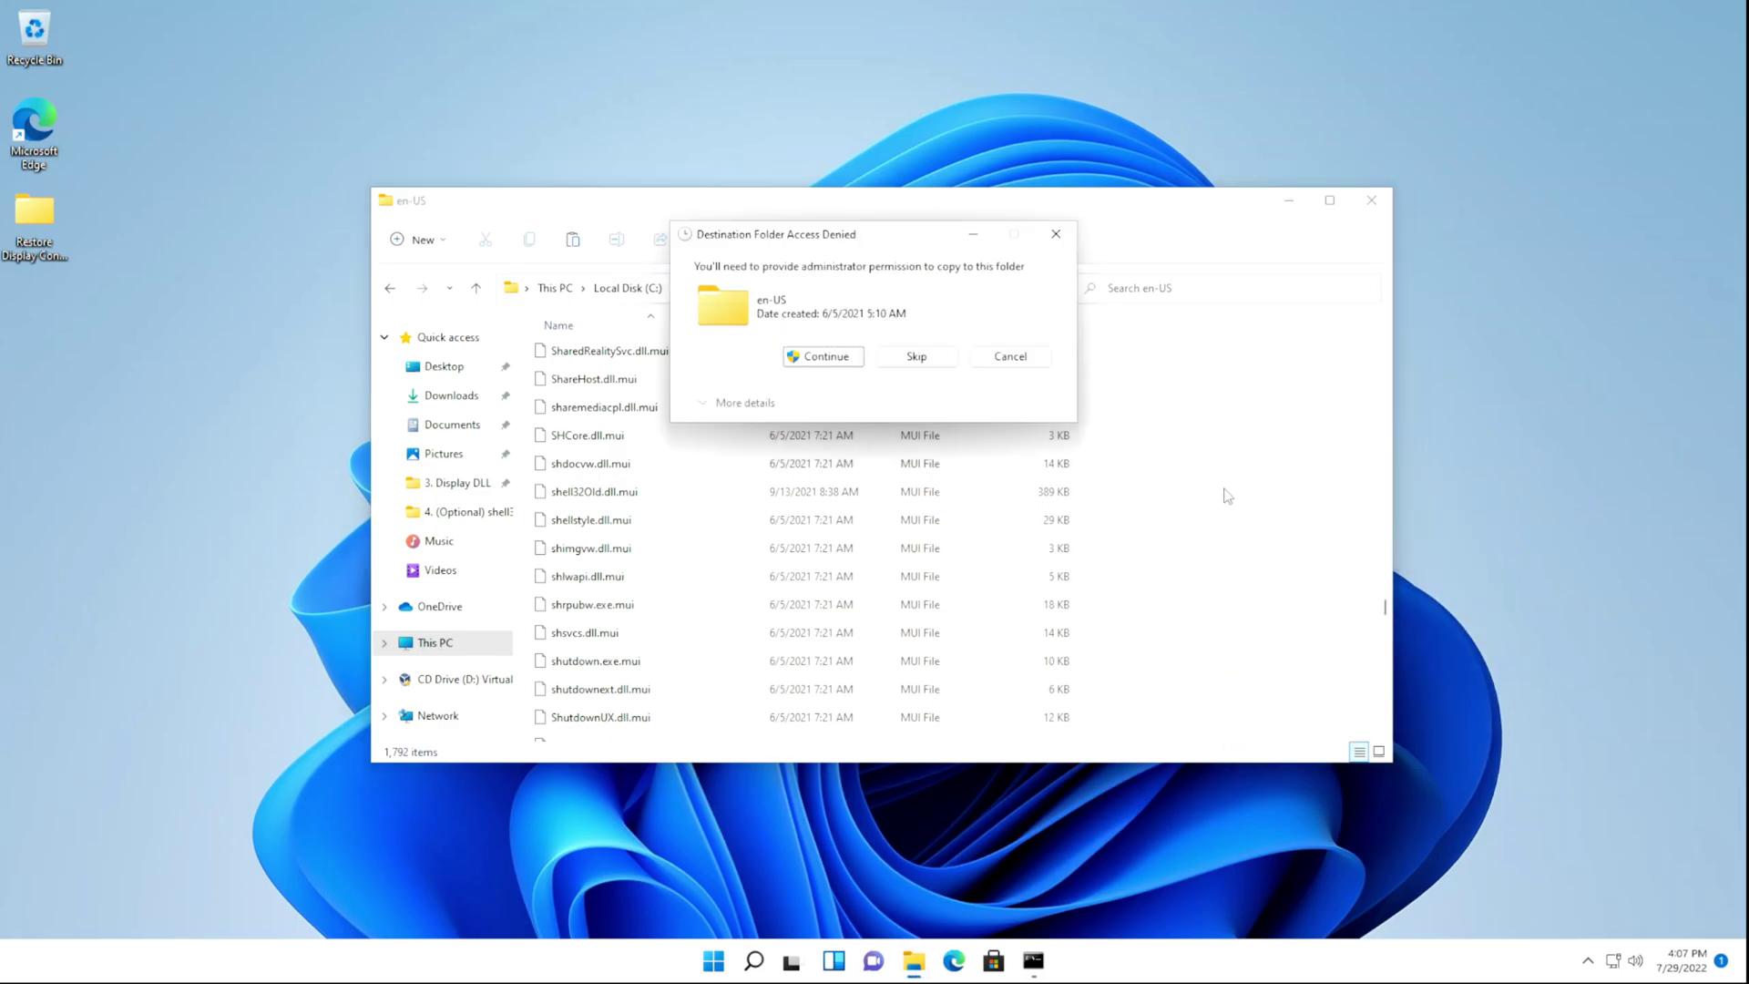
{"action": "left_click", "coordinate": [825, 356]}
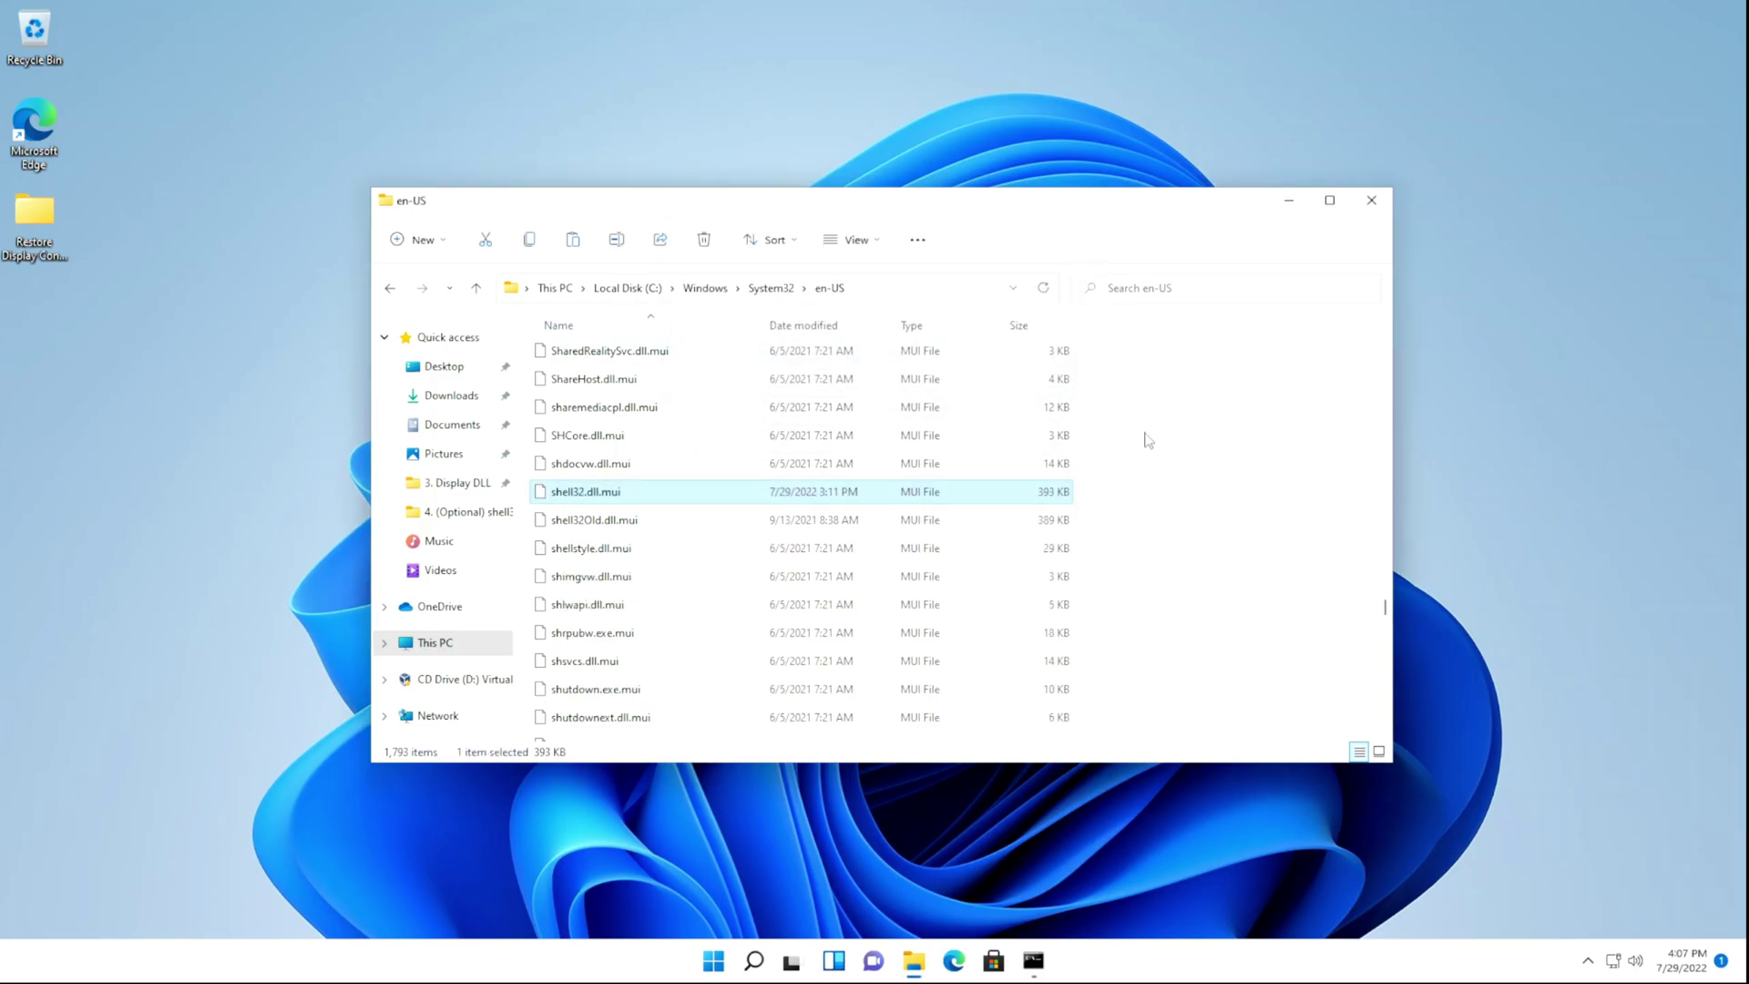
{"action": "left_click", "coordinate": [1236, 446]}
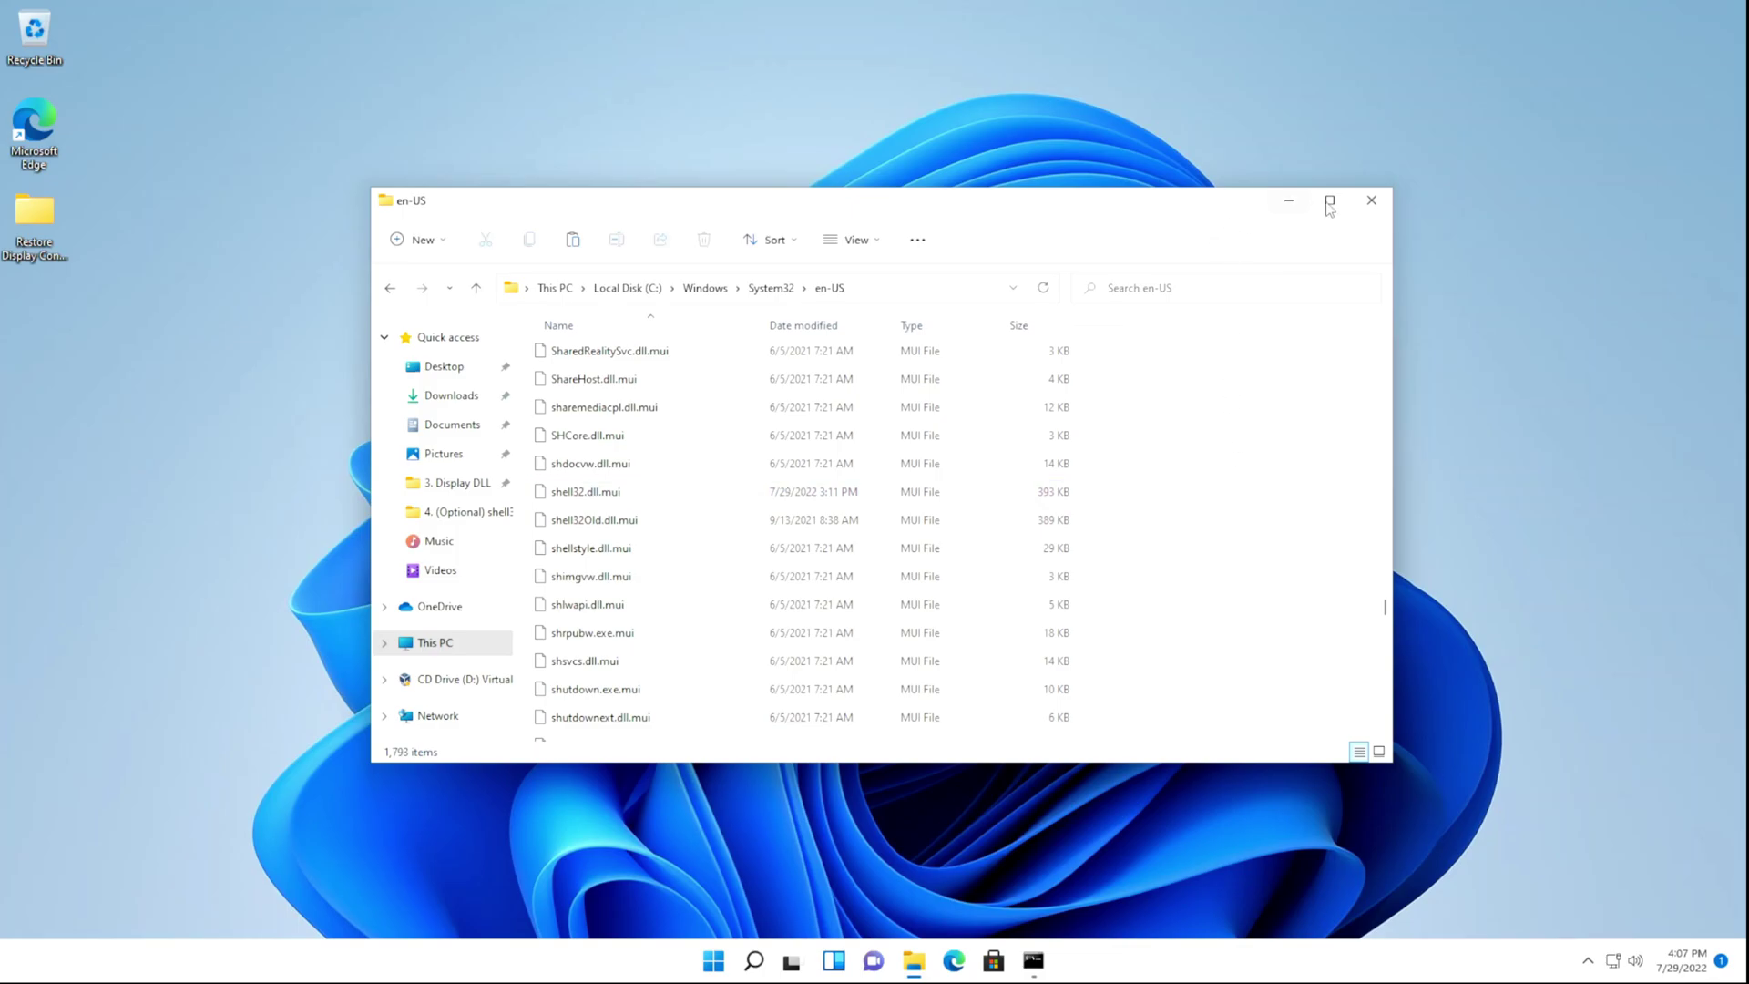
{"action": "left_click", "coordinate": [1371, 201]}
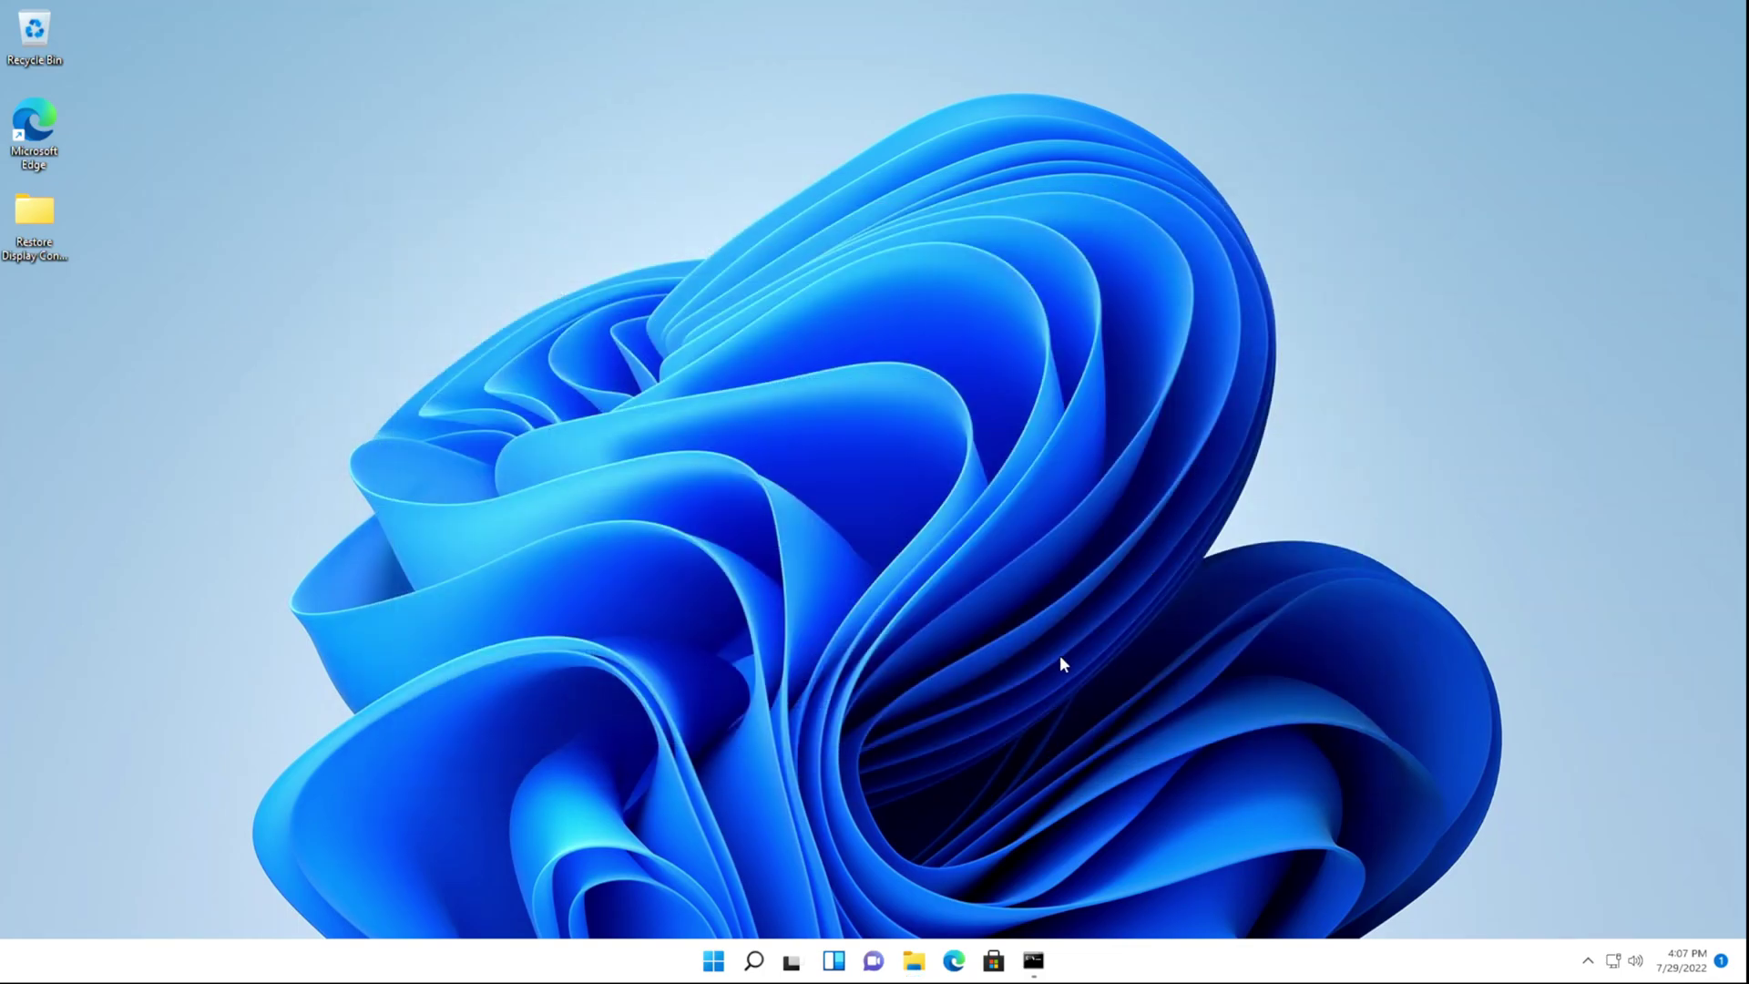
- Restart Windows Explorer through Task Manager and move the Microsoft Edge desktop icon back beneath the Recycle Bin
{"action": "key", "text": "super+e"}
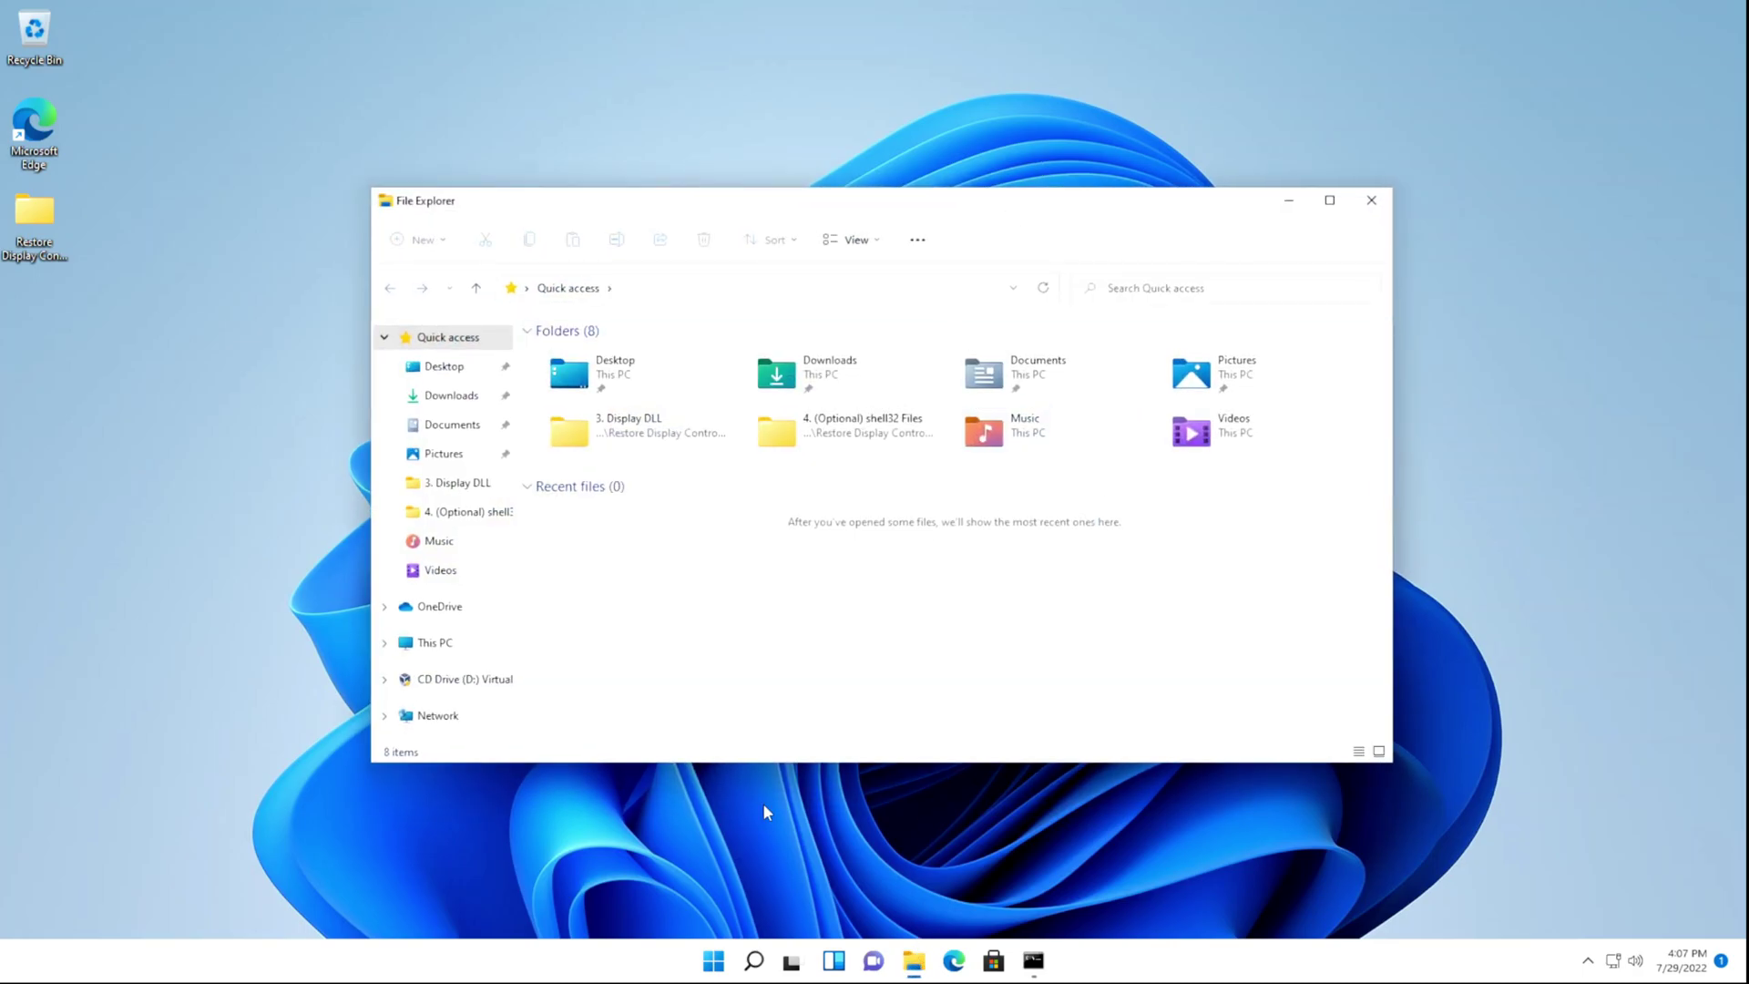
{"action": "left_click", "coordinate": [753, 960]}
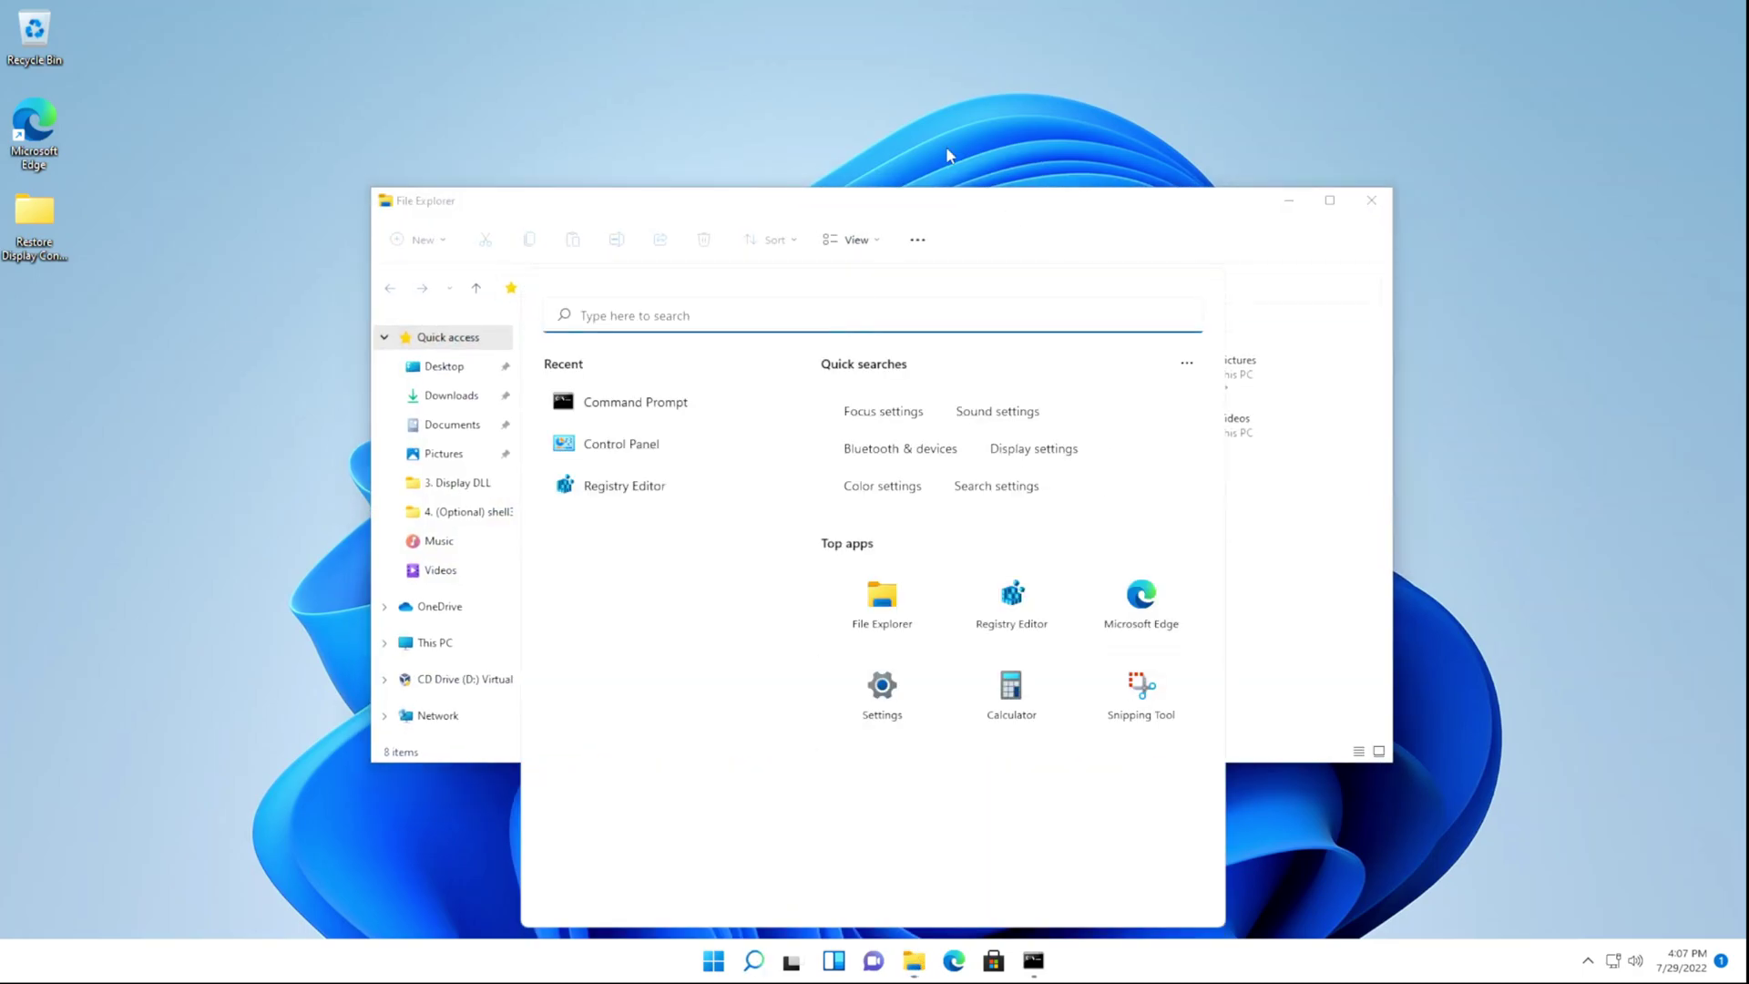
{"action": "type", "text": "Task Man"}
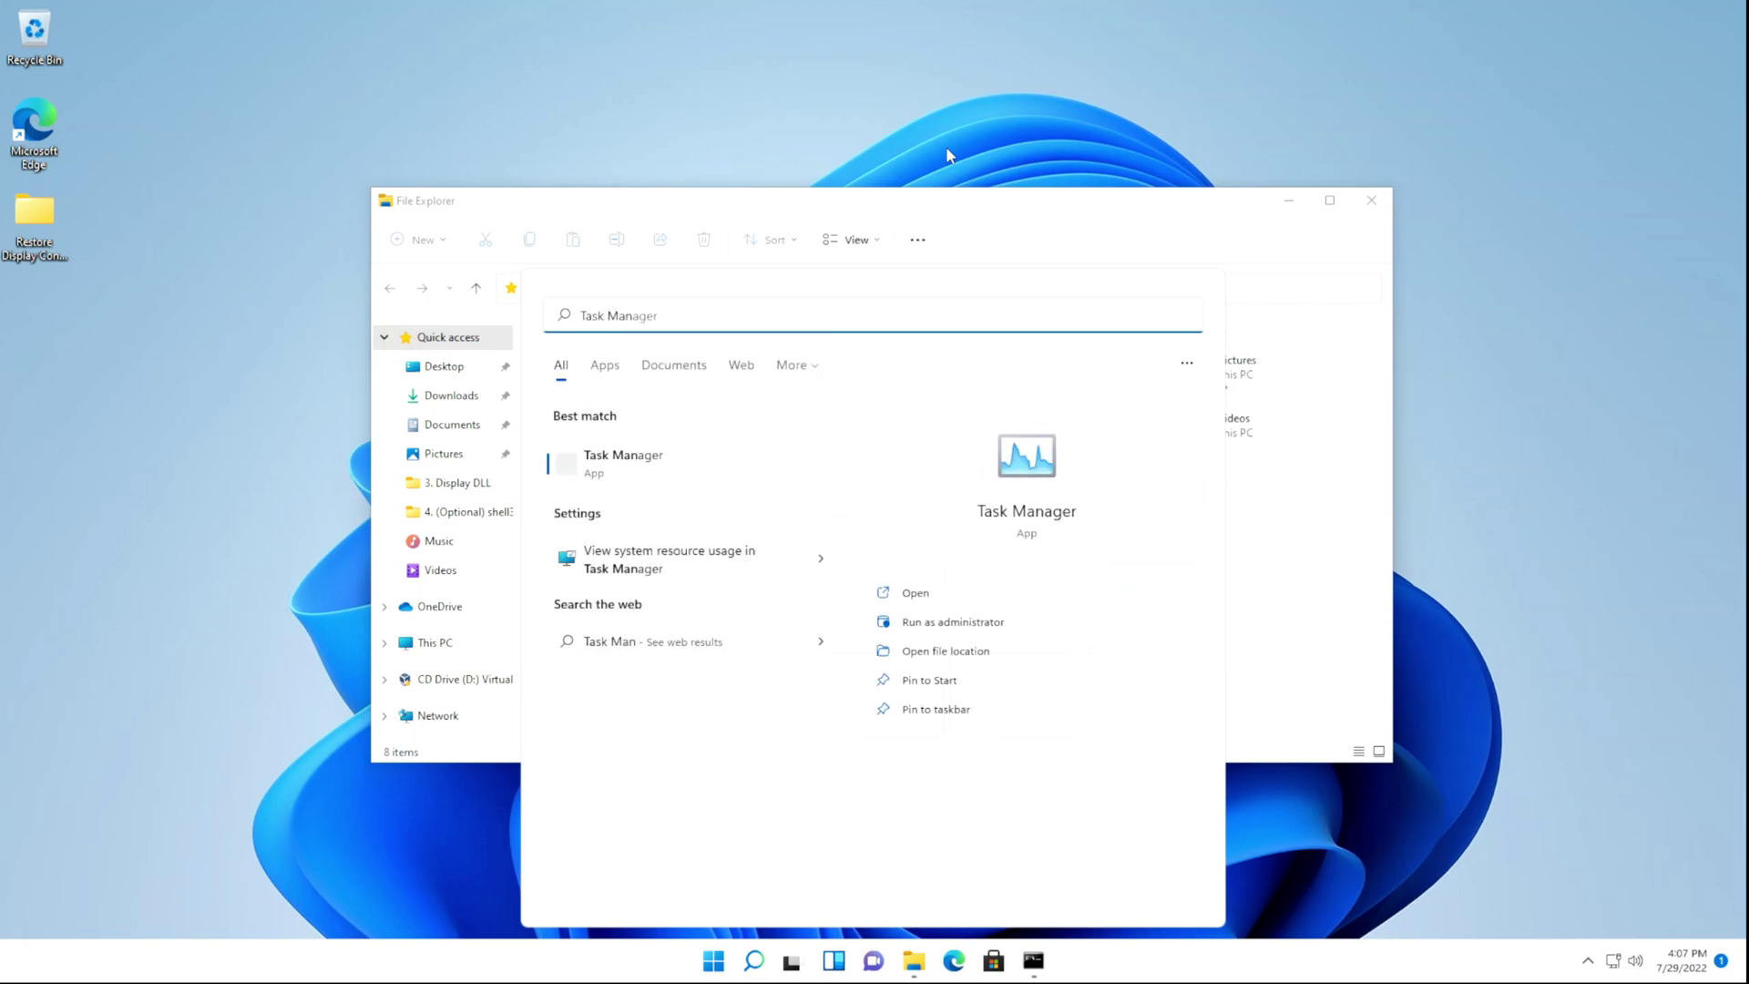
{"action": "key", "text": "Return"}
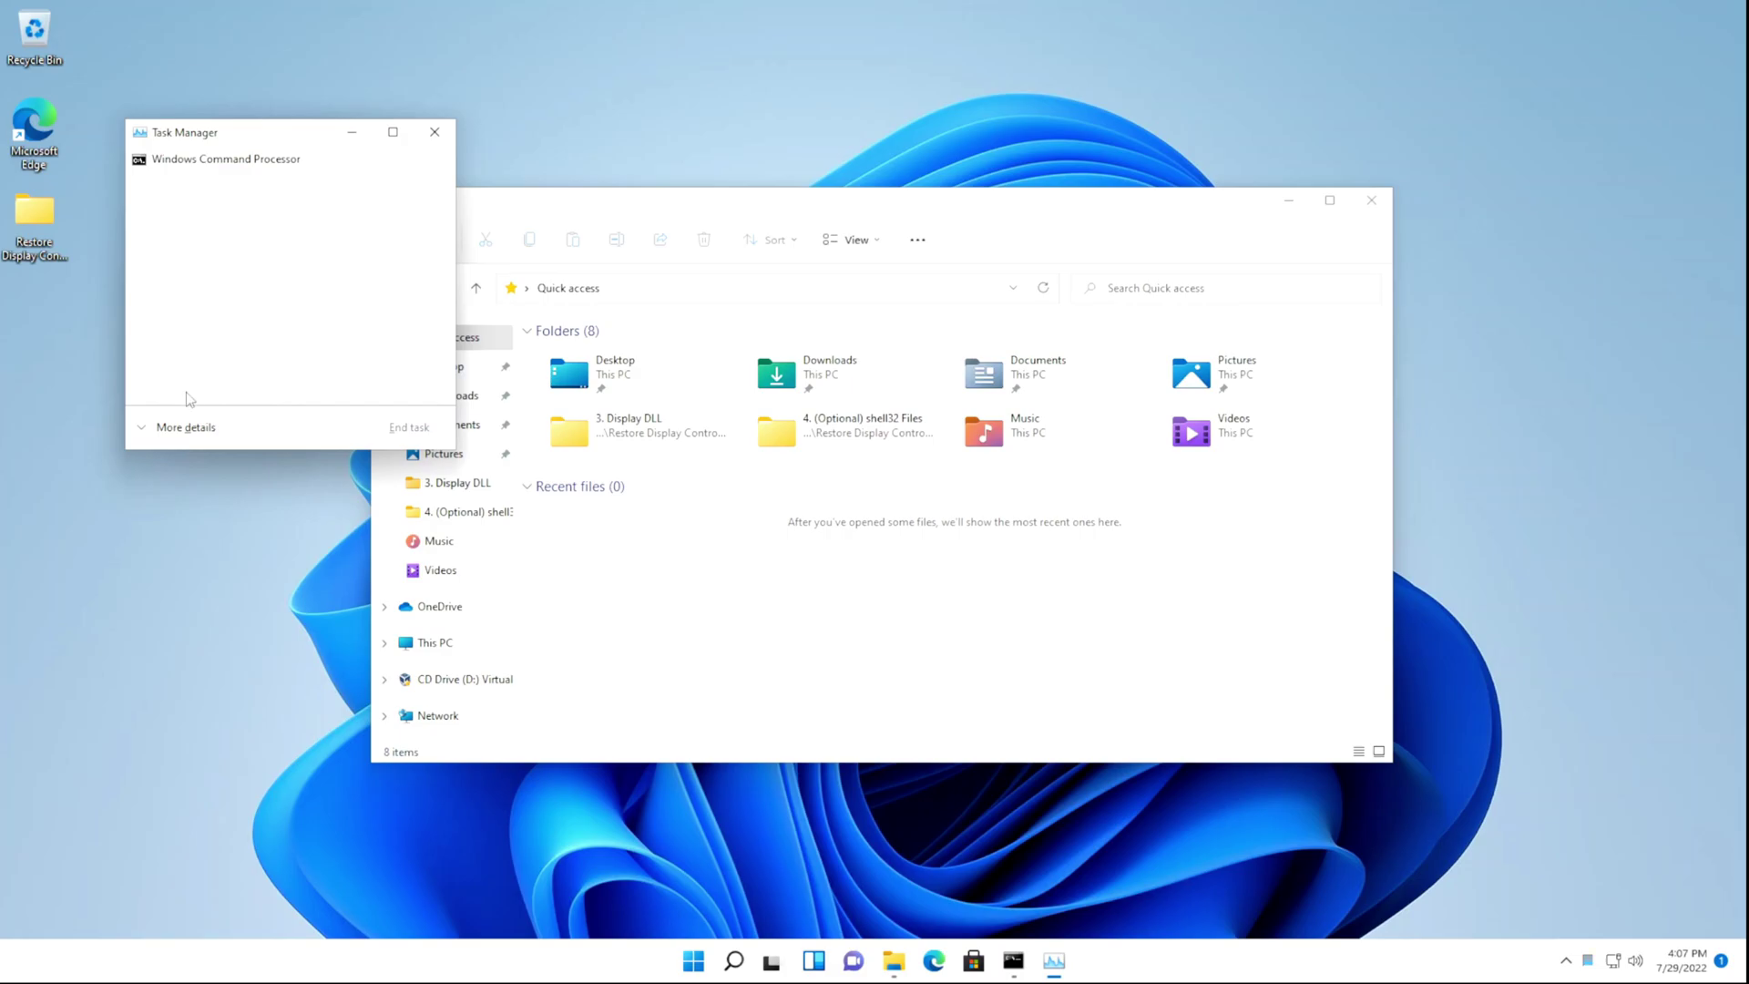
{"action": "left_click", "coordinate": [182, 426]}
{"action": "left_click", "coordinate": [201, 342]}
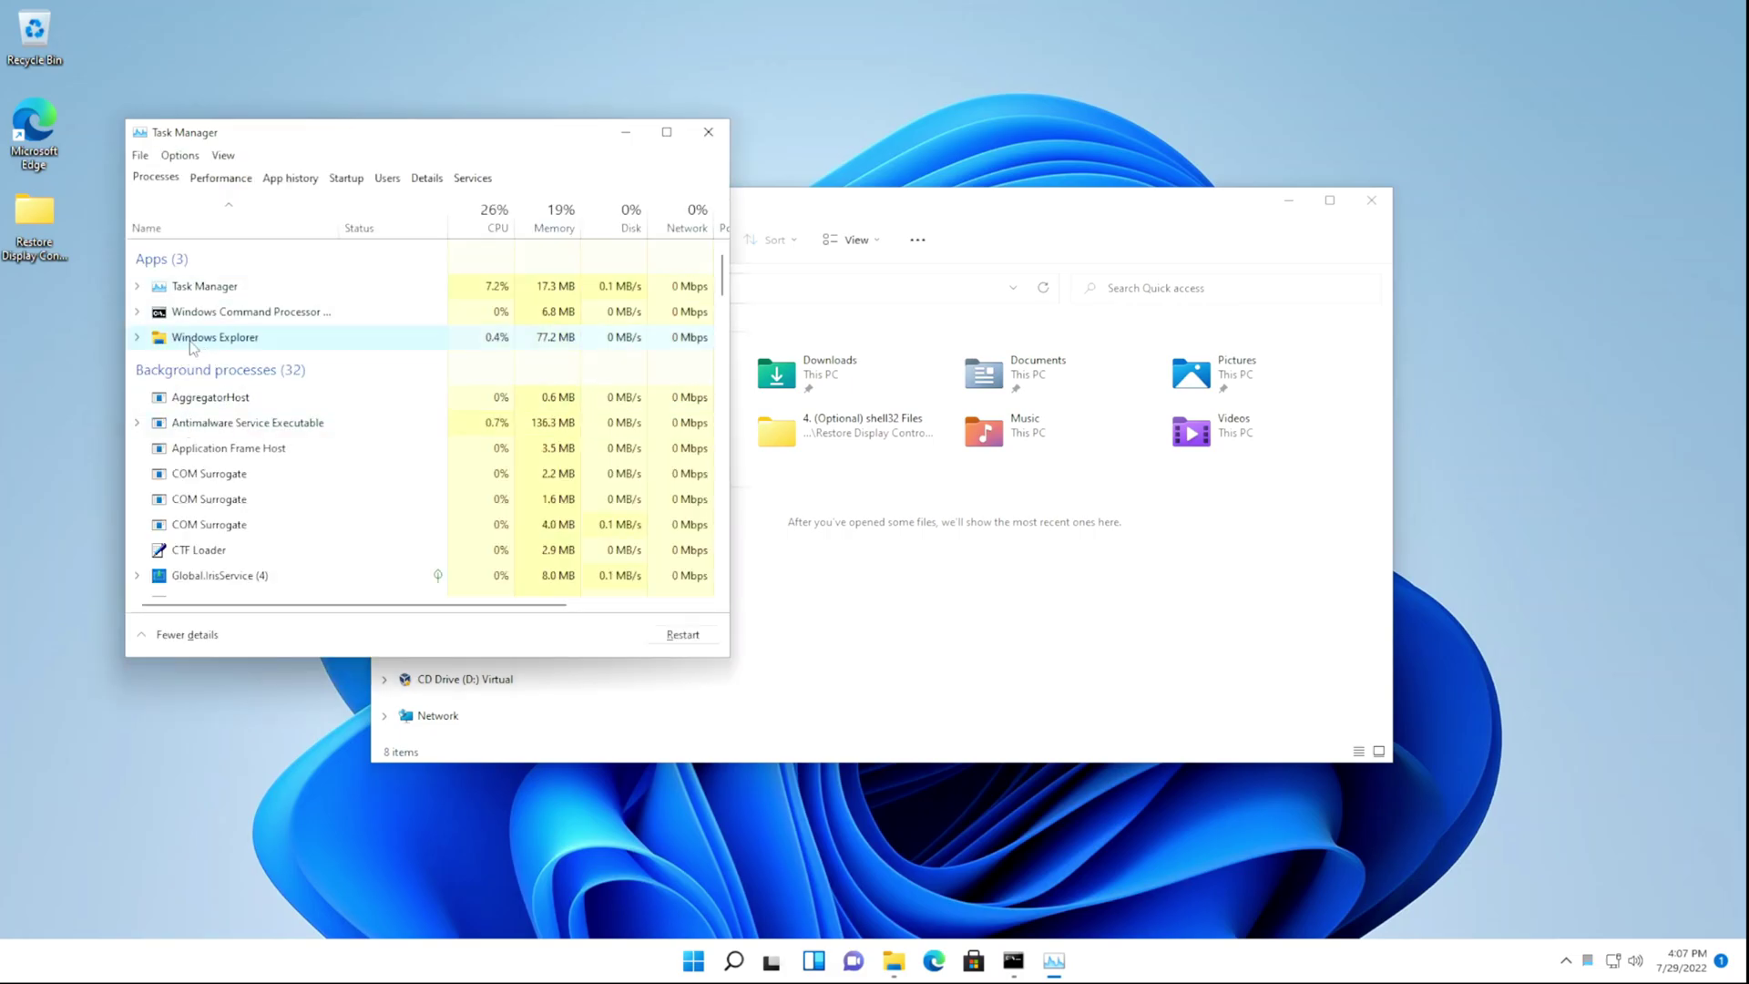
{"action": "left_click", "coordinate": [682, 635]}
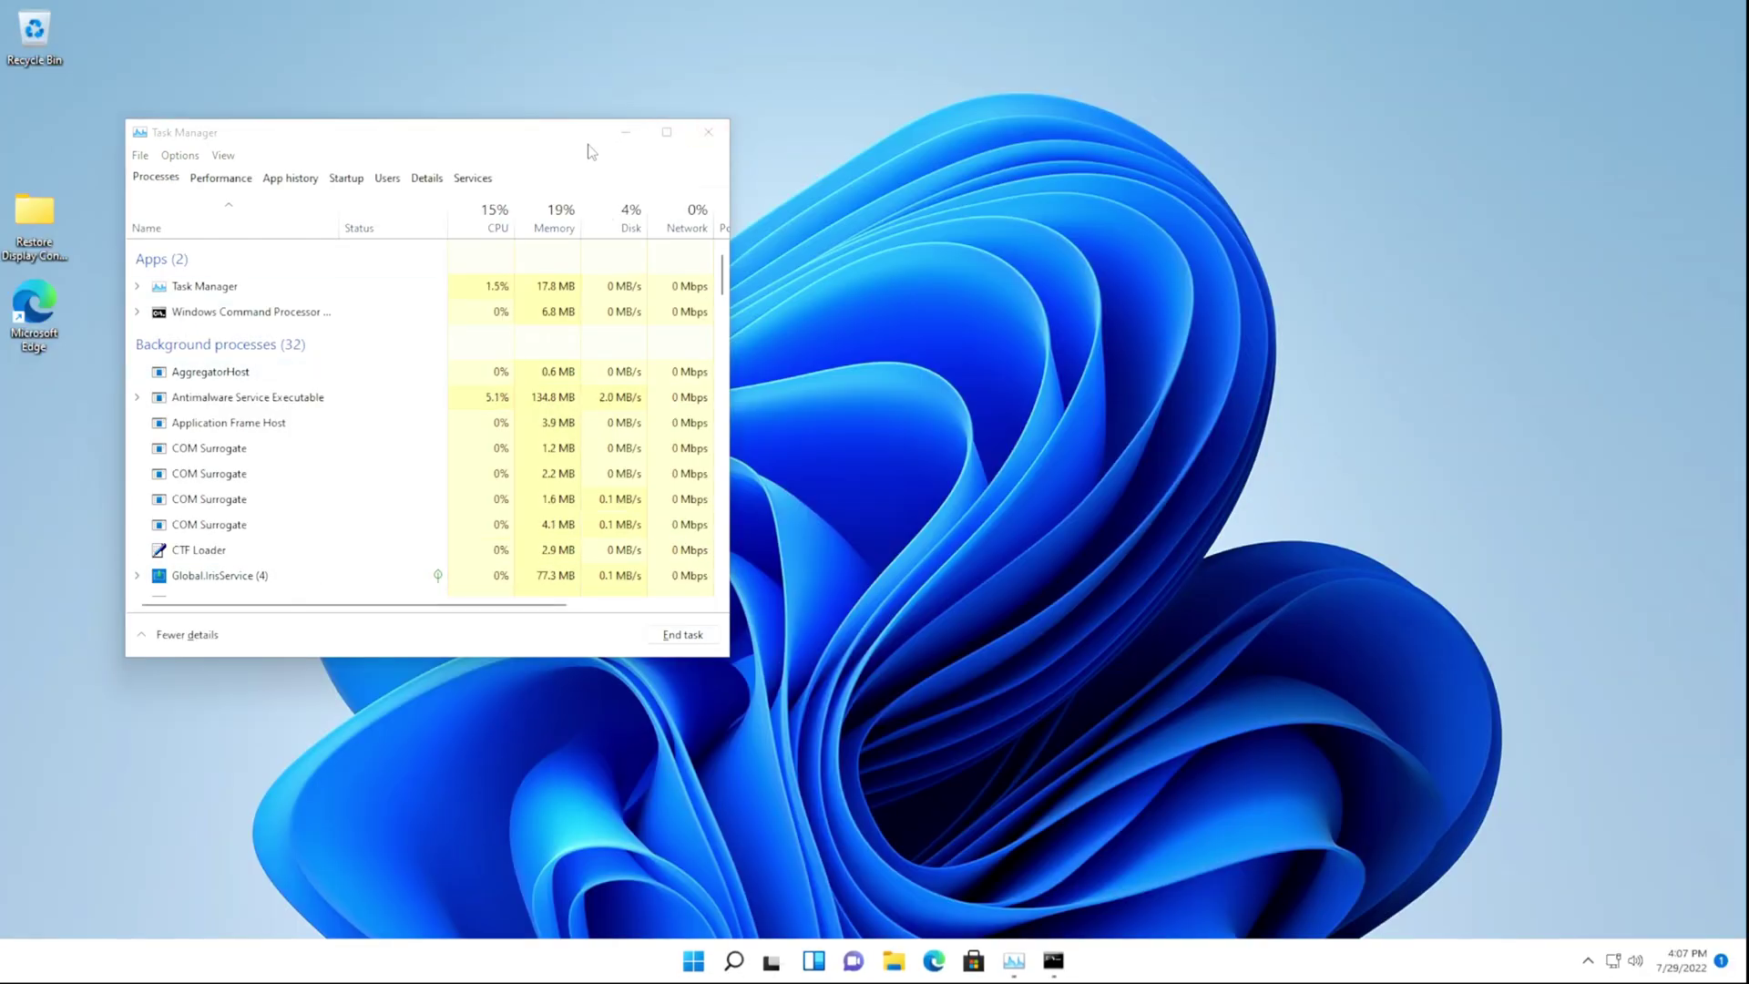
{"action": "left_click", "coordinate": [707, 132]}
{"action": "left_click_drag", "start_coordinate": [44, 302], "coordinate": [99, 161]}
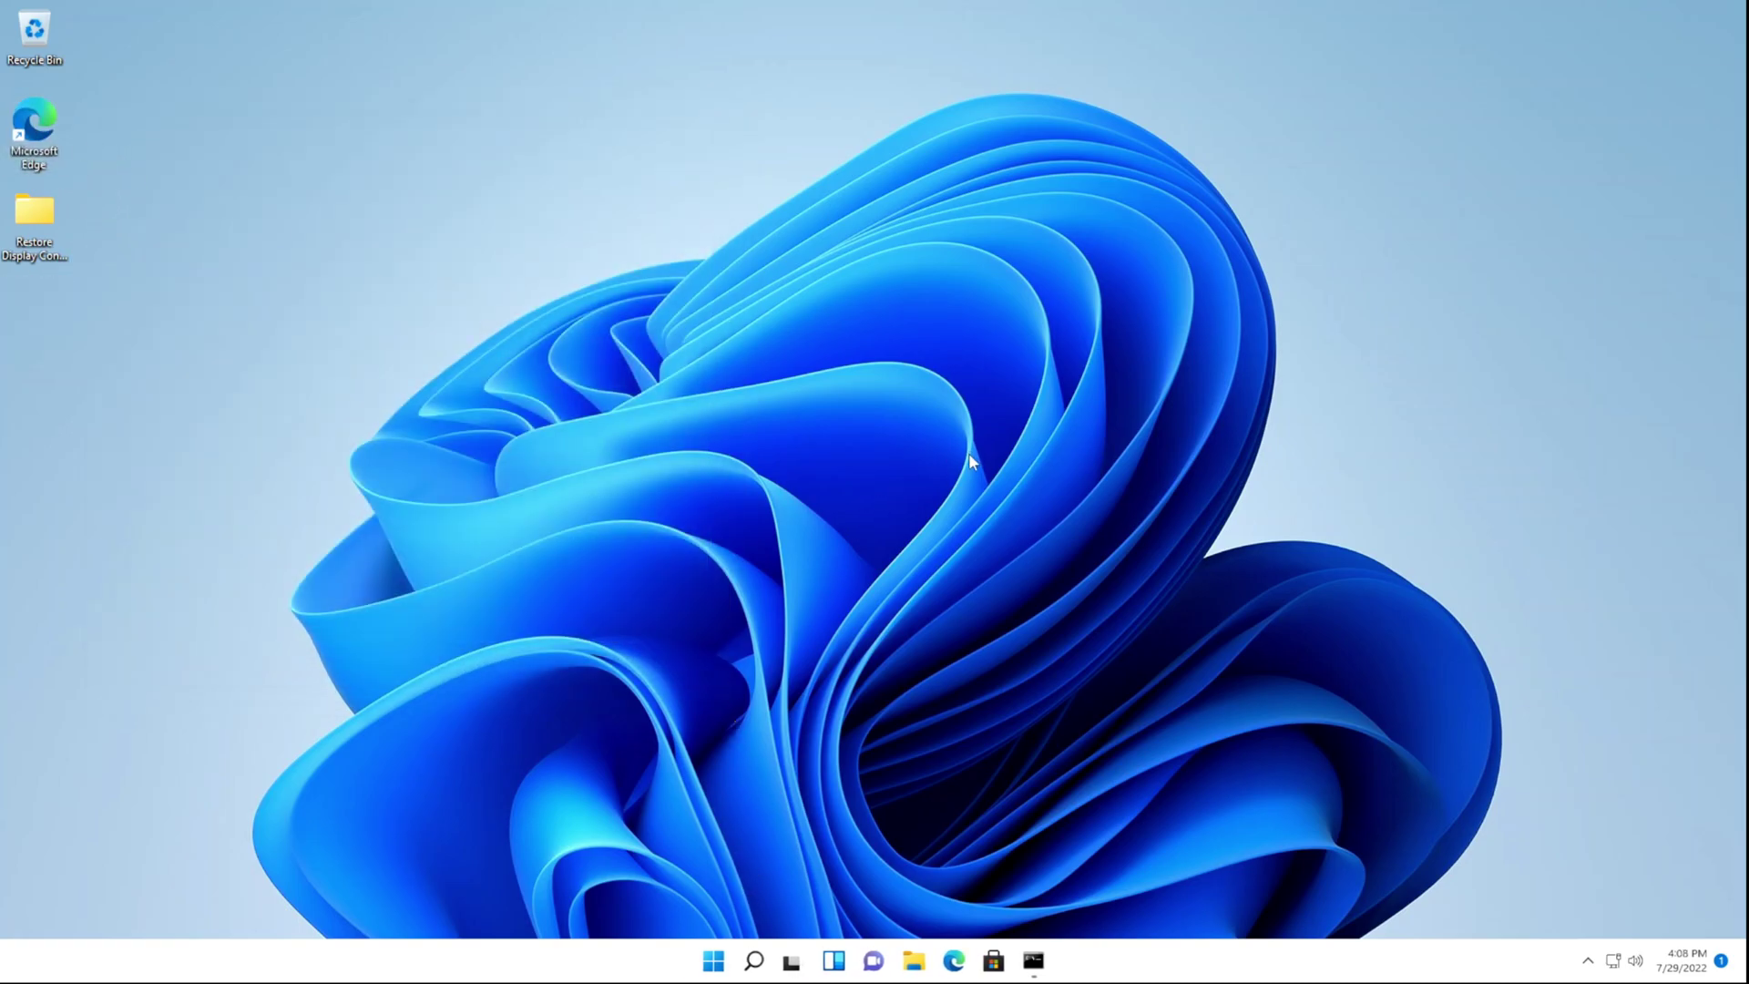
- Open Control Panel and examine the Display entry in the Appearance and Personalization category
{"action": "left_click", "coordinate": [753, 960]}
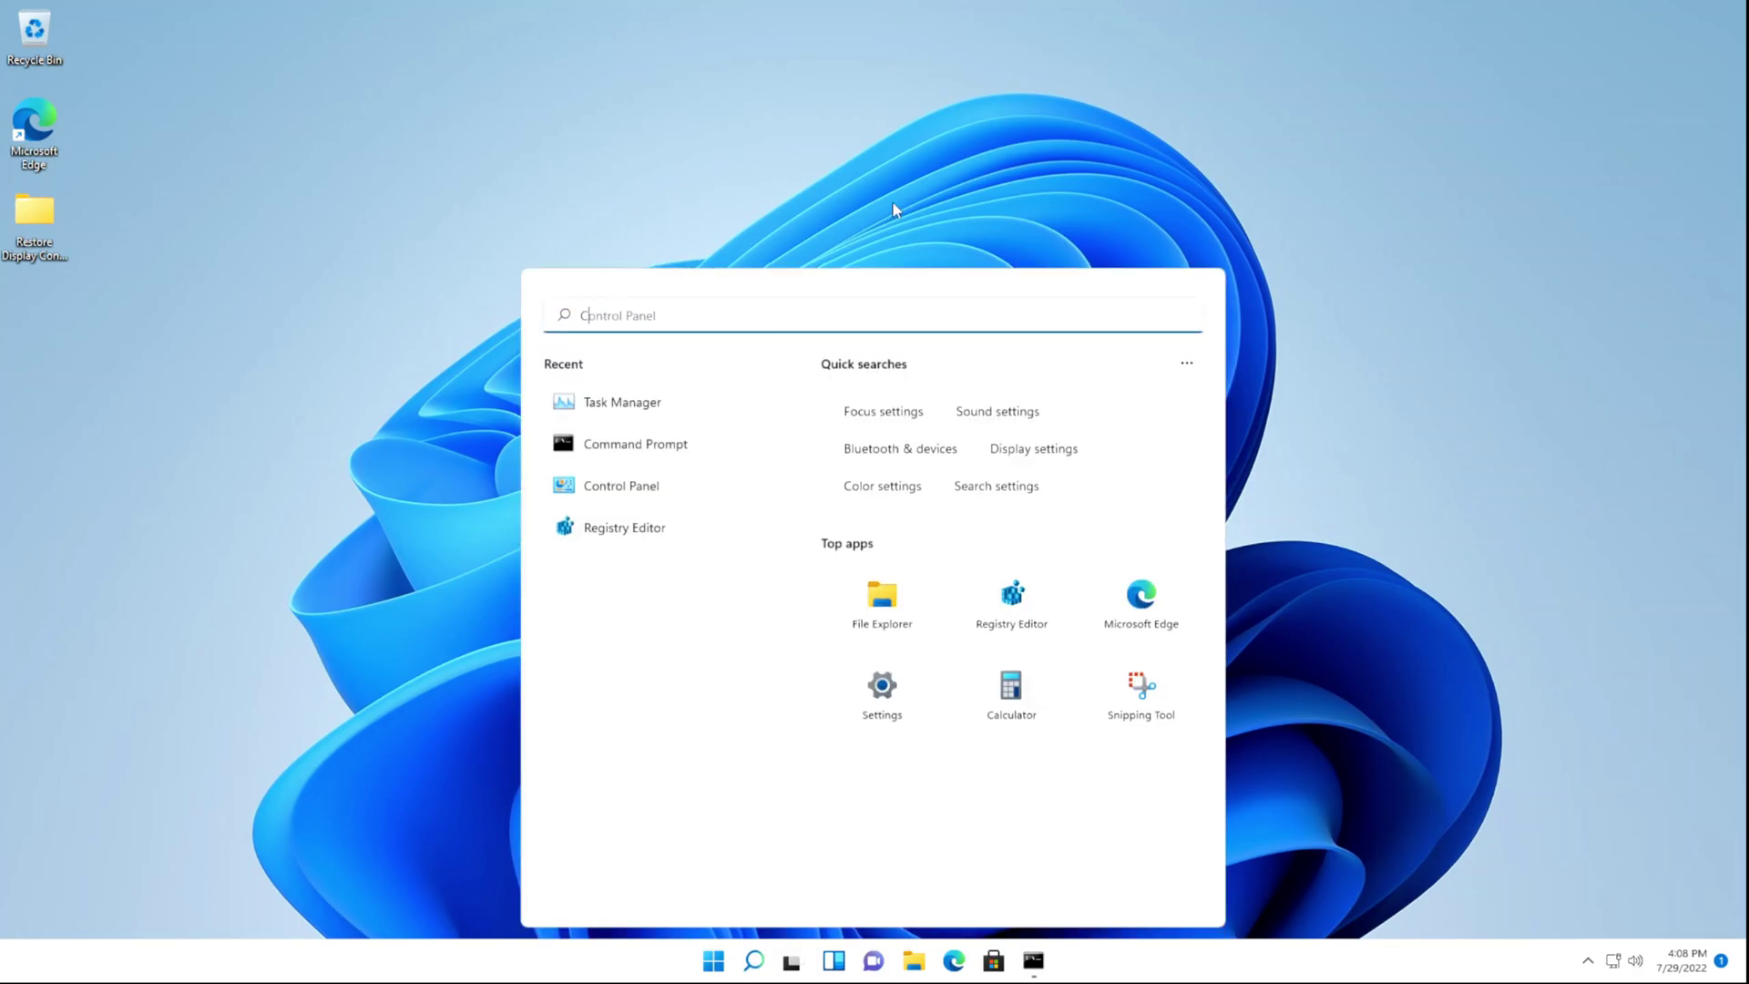
{"action": "type", "text": "Control Panel"}
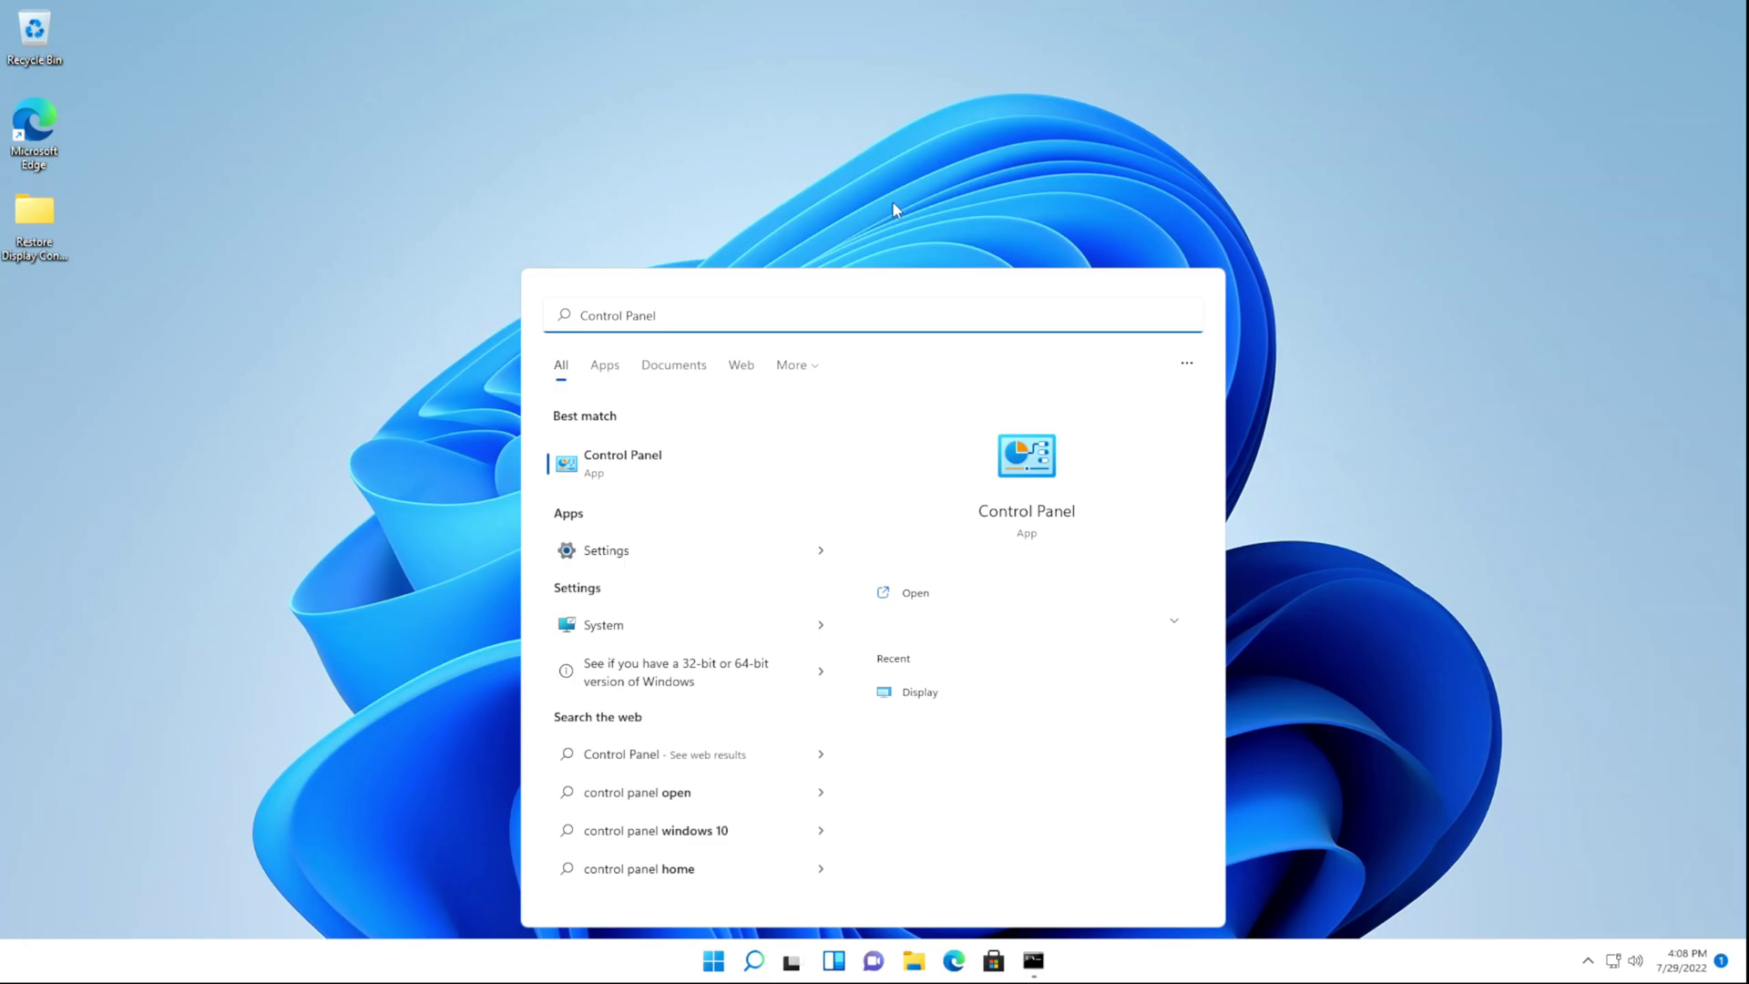
{"action": "key", "text": "Return"}
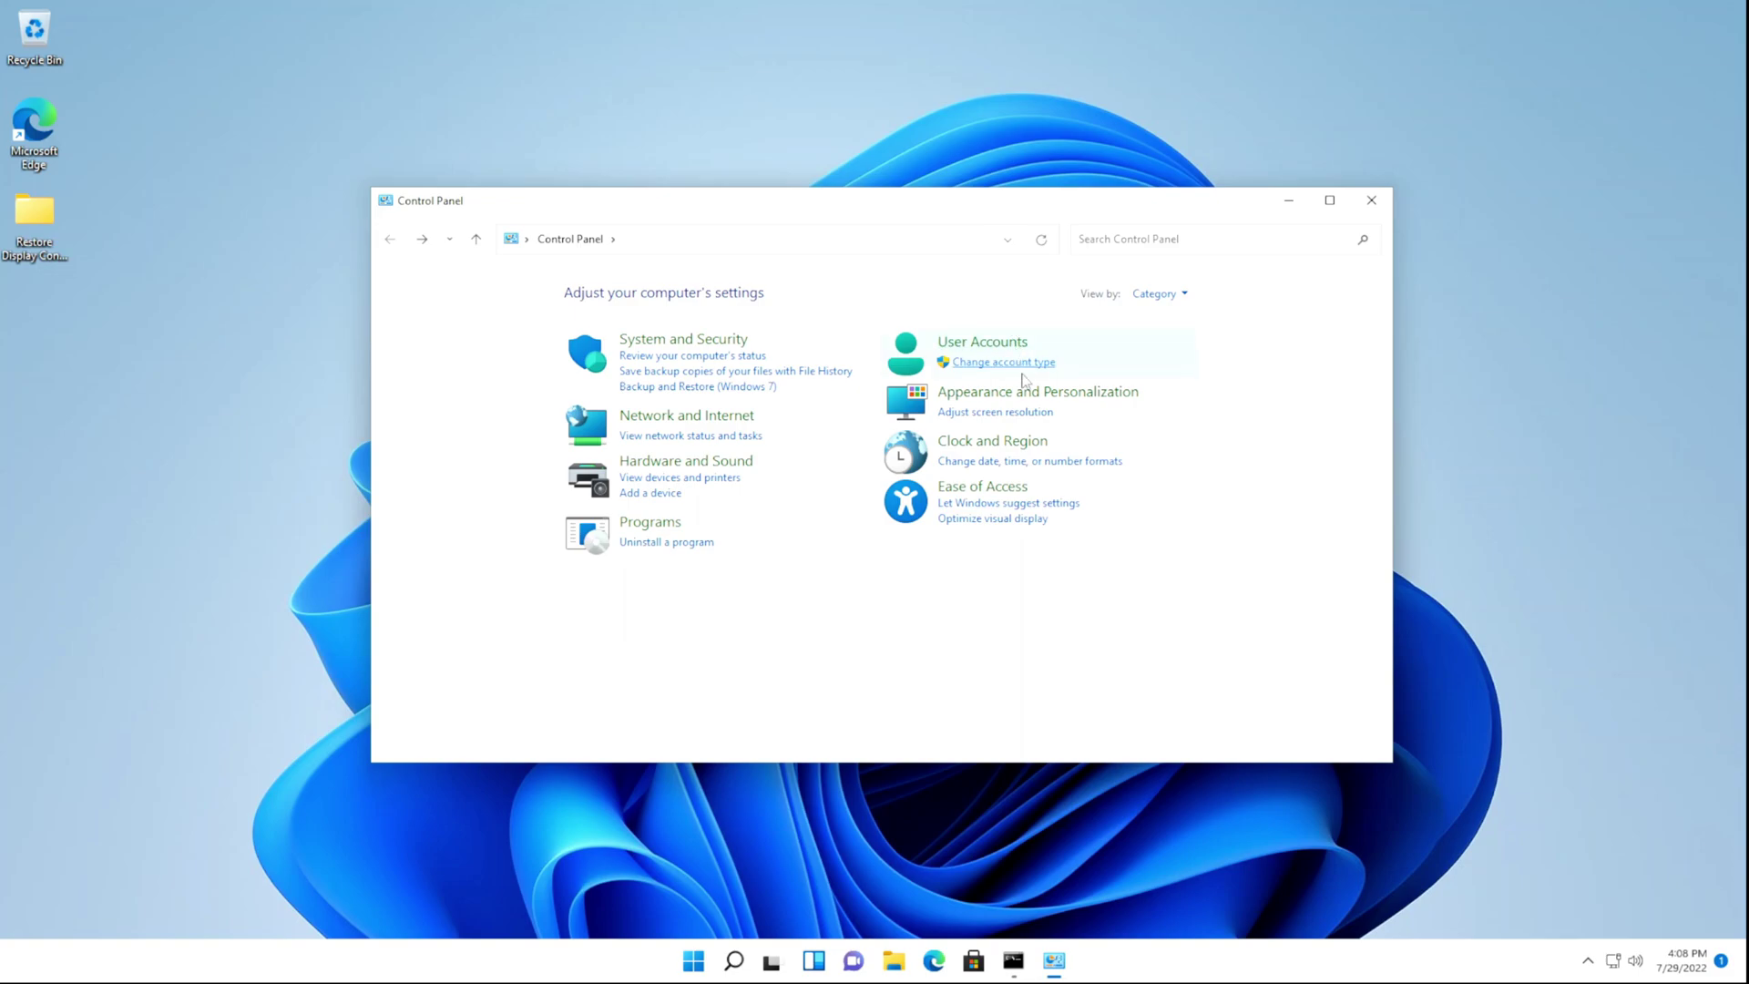
{"action": "left_click", "coordinate": [997, 392]}
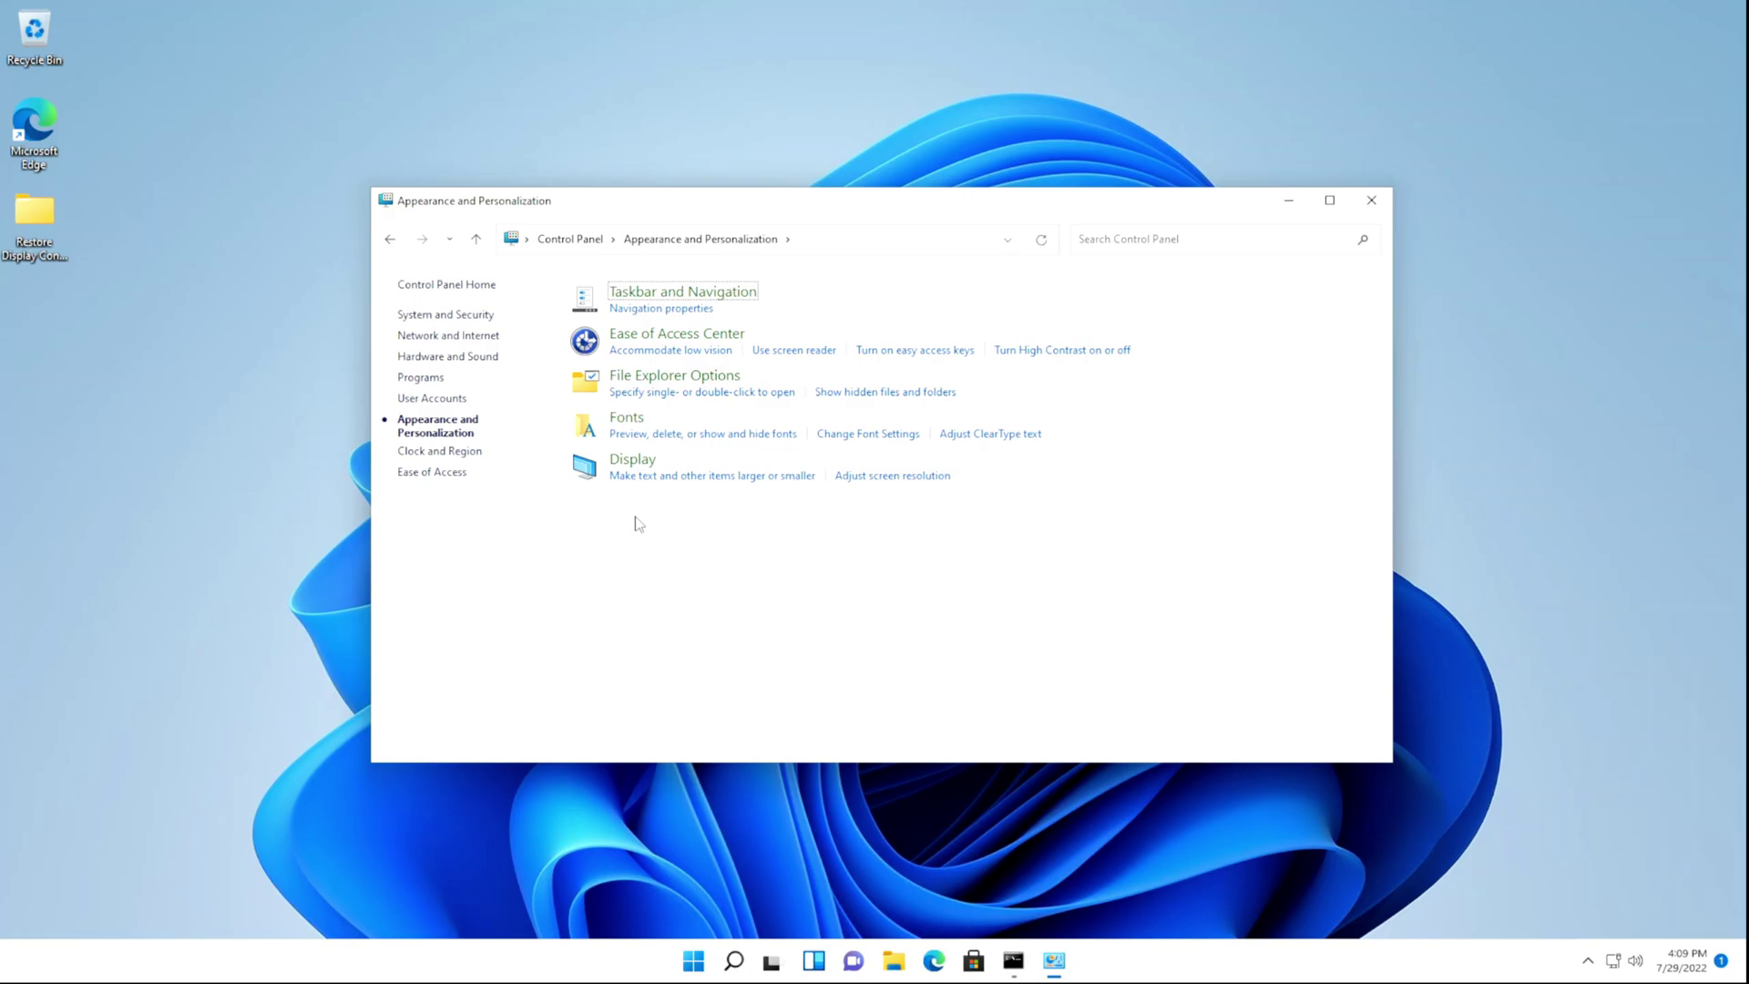
{"action": "key", "text": "alt+Left"}
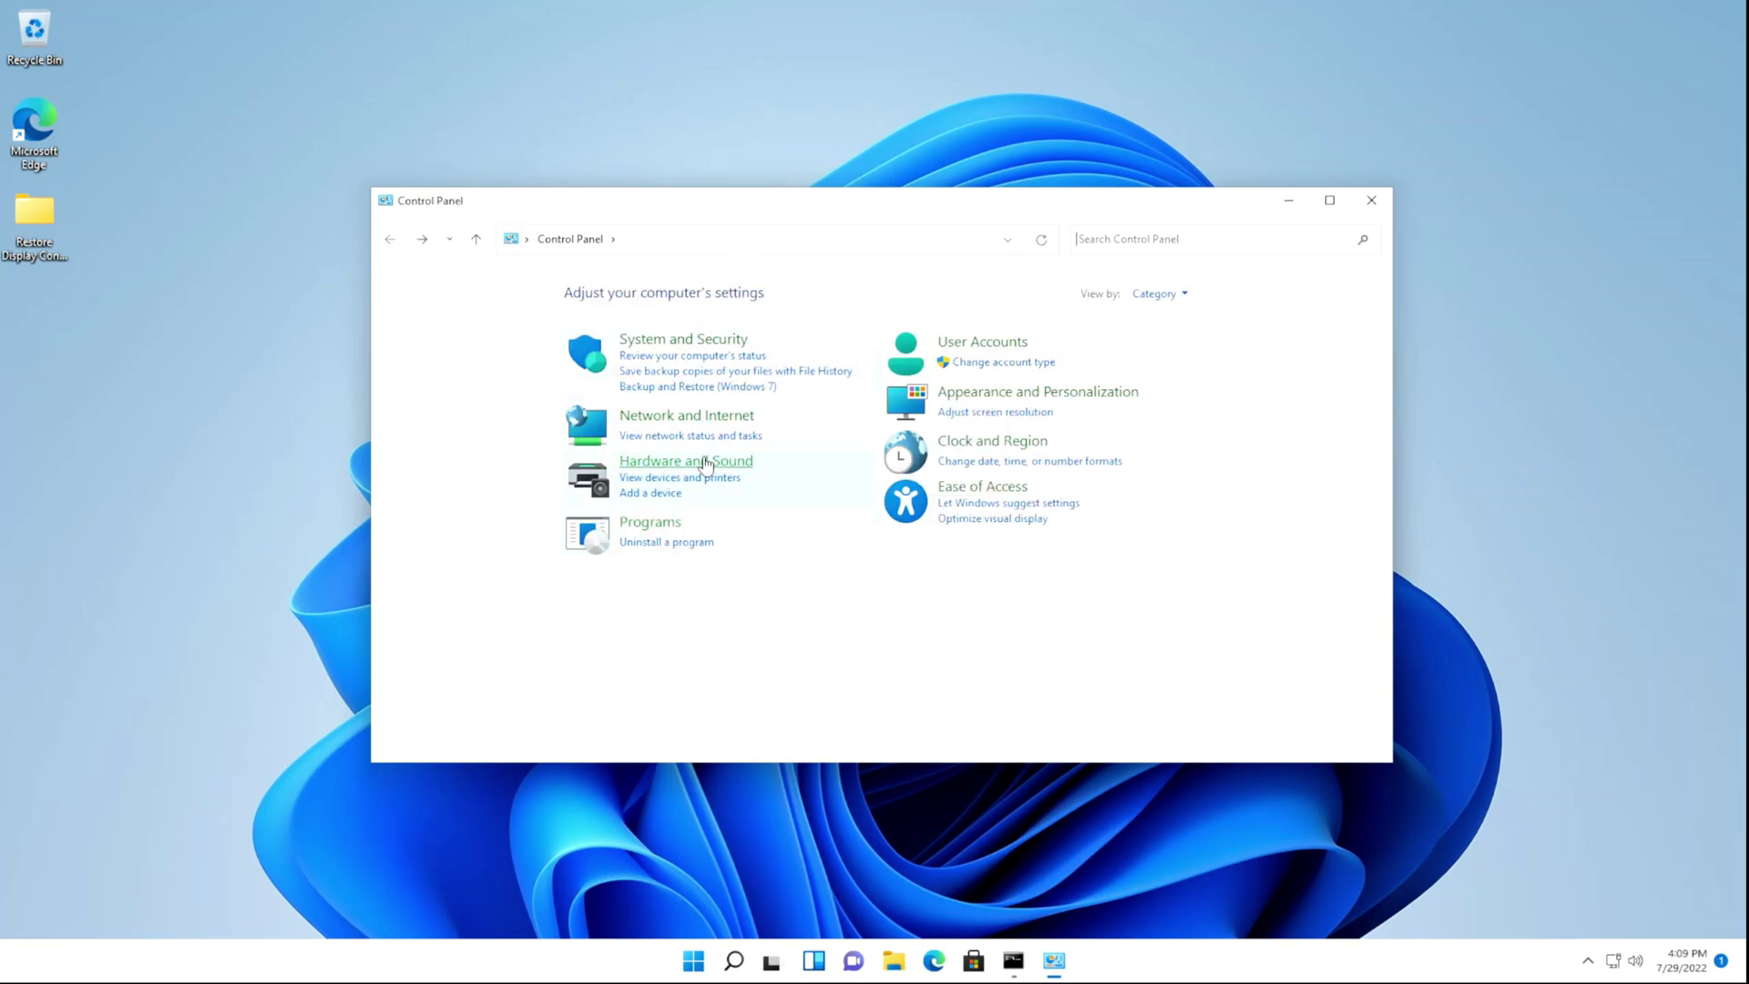
- Examine the Display entry and its task links in the Hardware and Sound category, and close Control Panel
{"action": "left_click", "coordinate": [705, 462]}
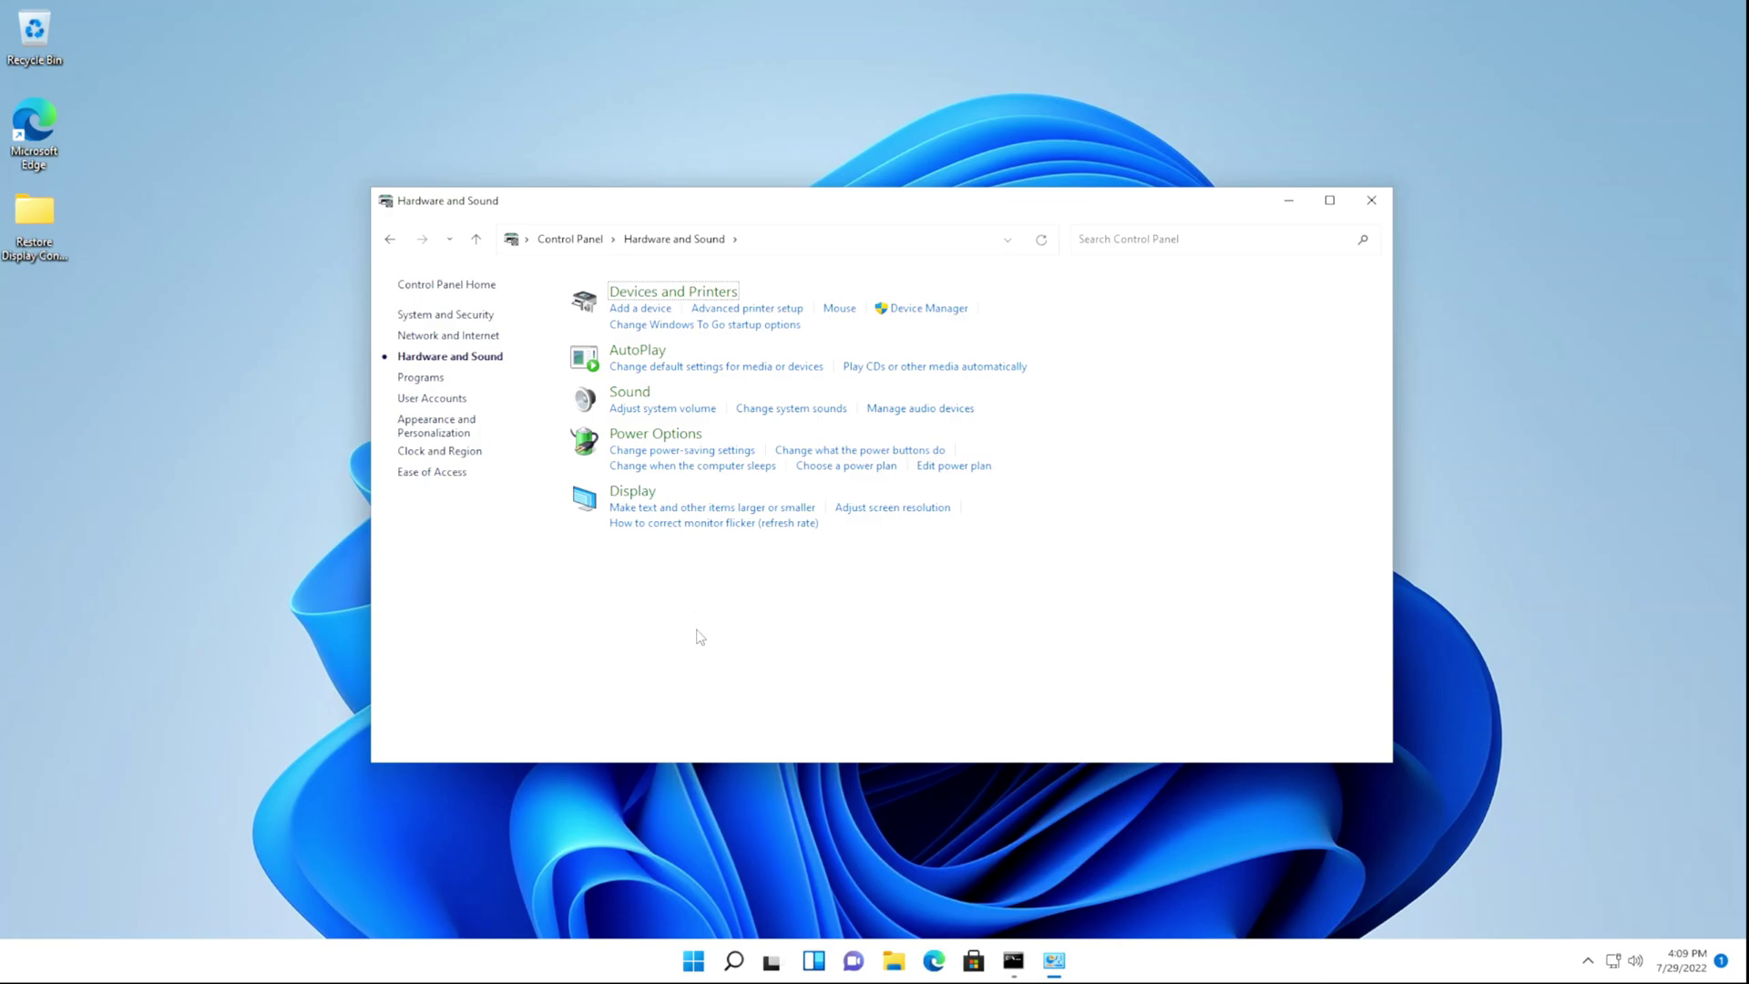
{"action": "key", "text": "alt+Left"}
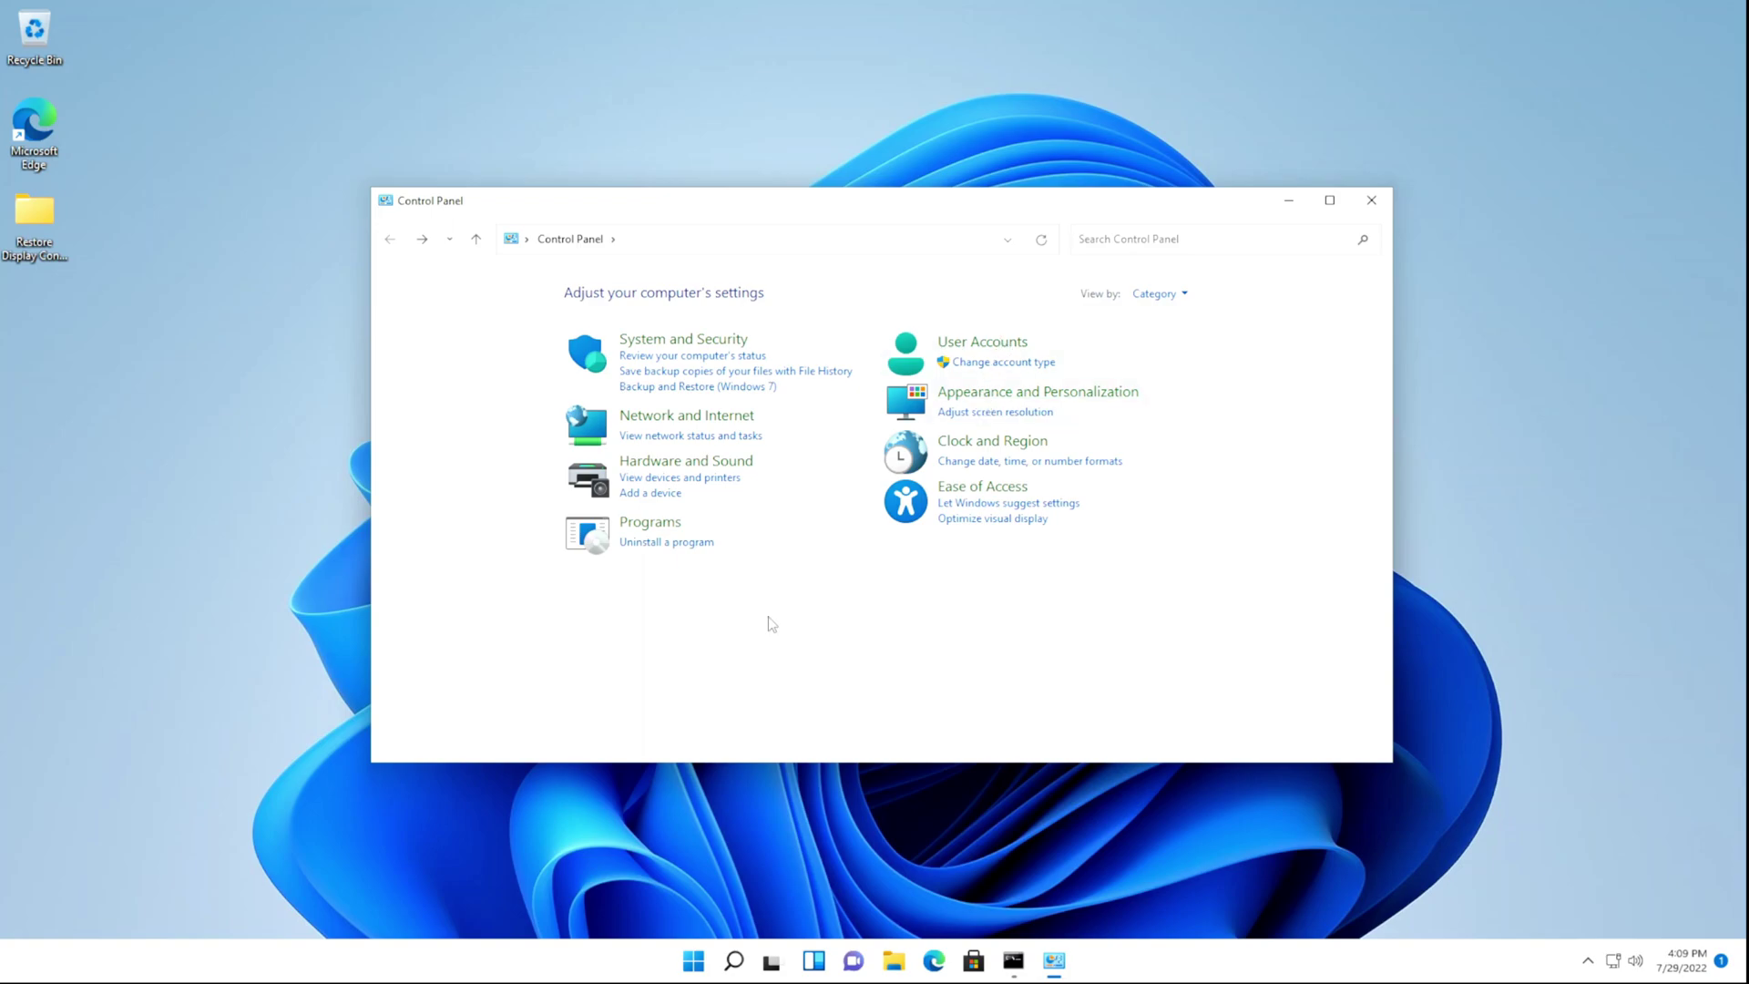
{"action": "key", "text": "ctrl+e"}
{"action": "key", "text": "alt+F4"}
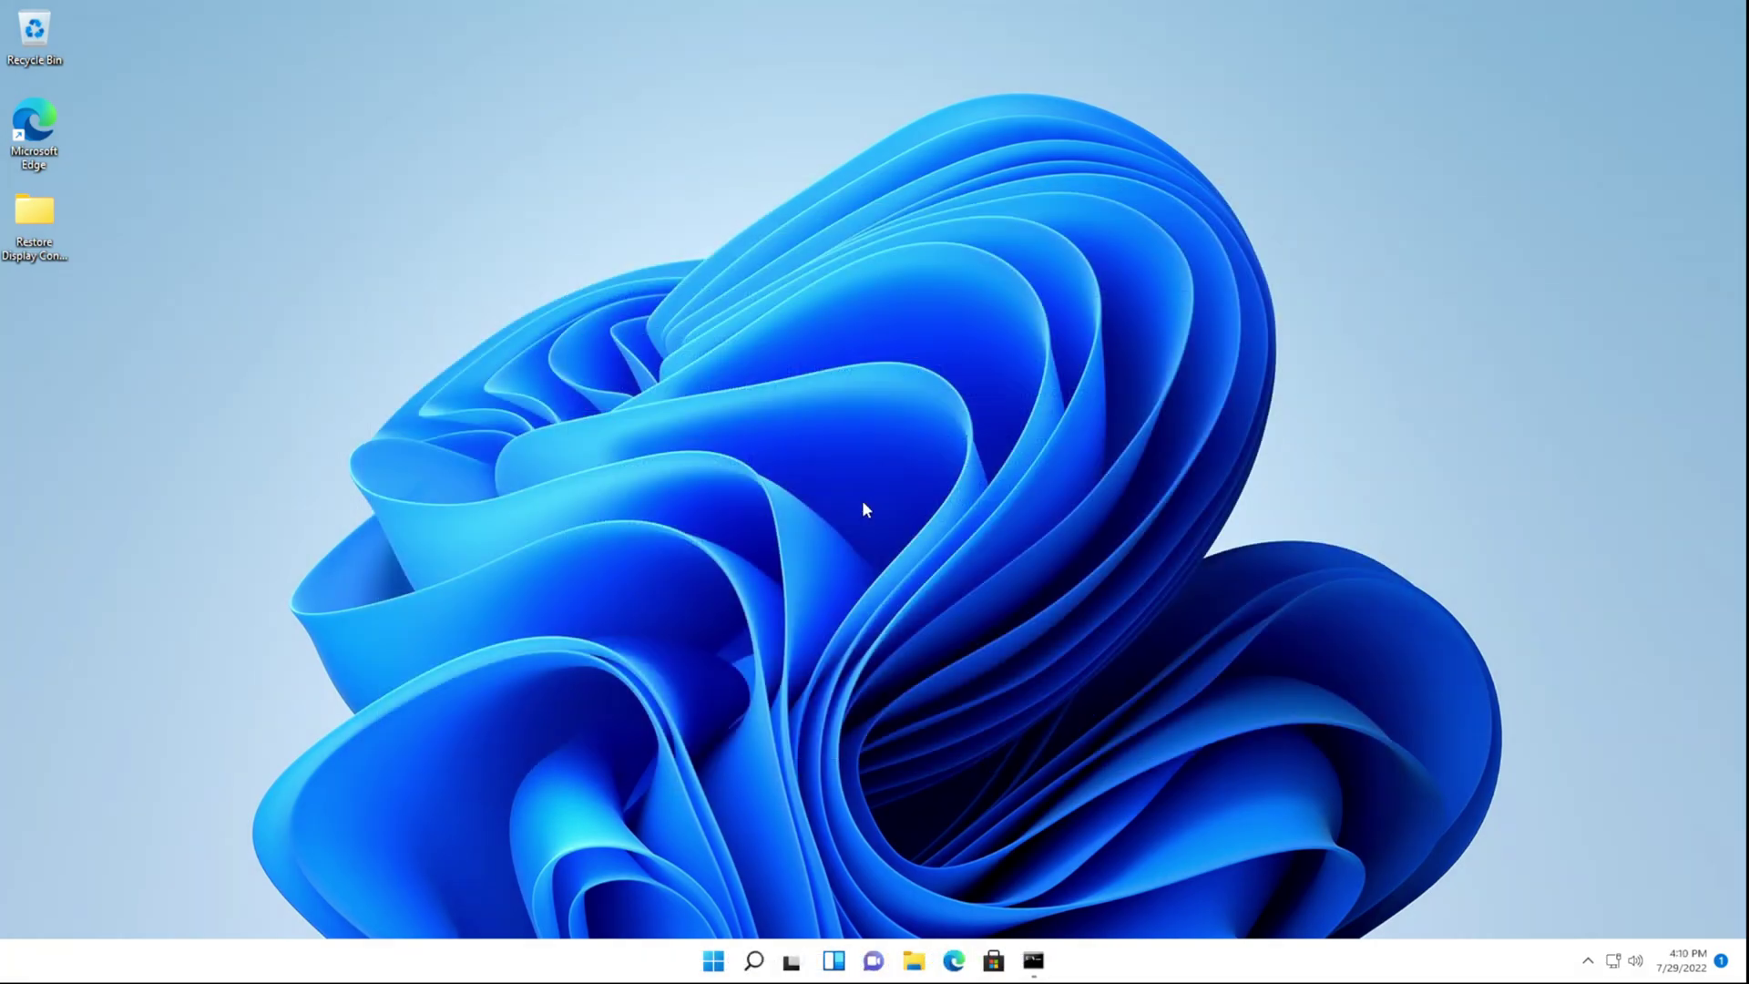